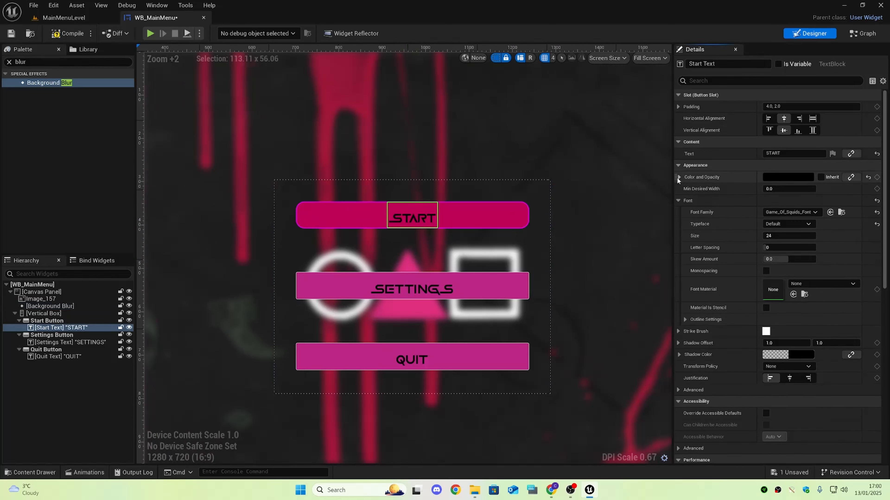
Set the START text's colour to white (RGBA 1.0, 1.0, 1.0, 1.0).
left_click(793, 177)
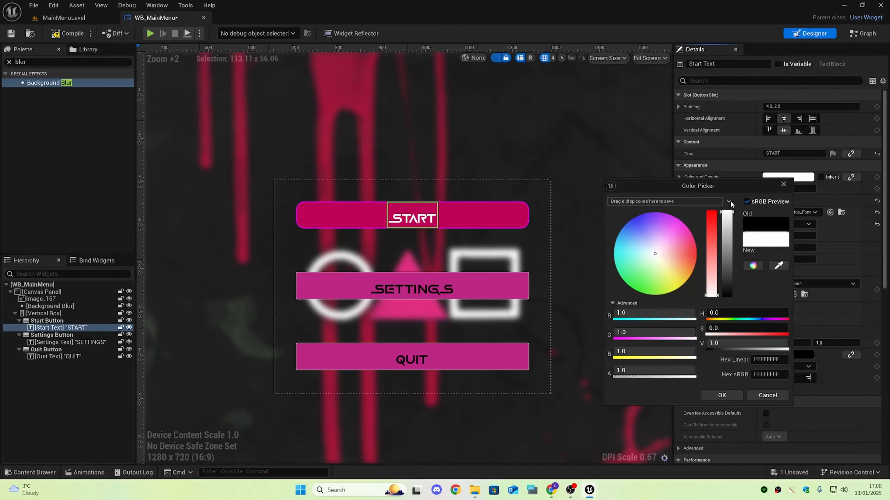
left_click(722, 396)
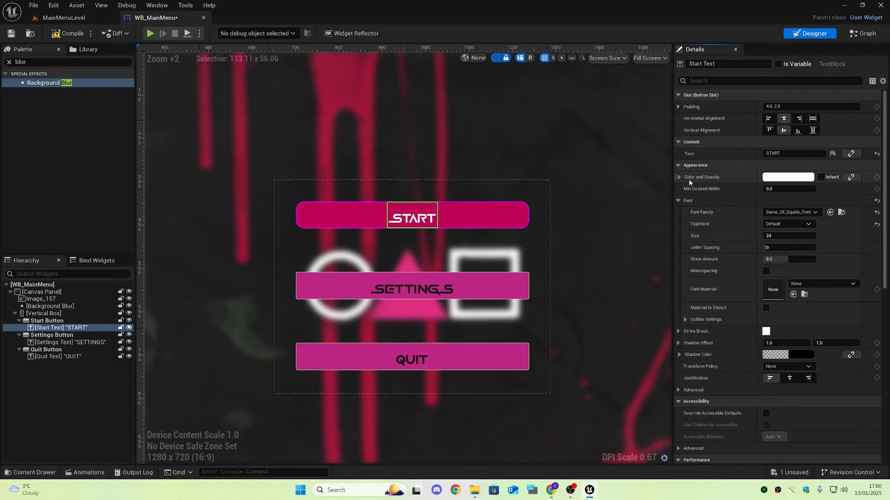
left_click(678, 177)
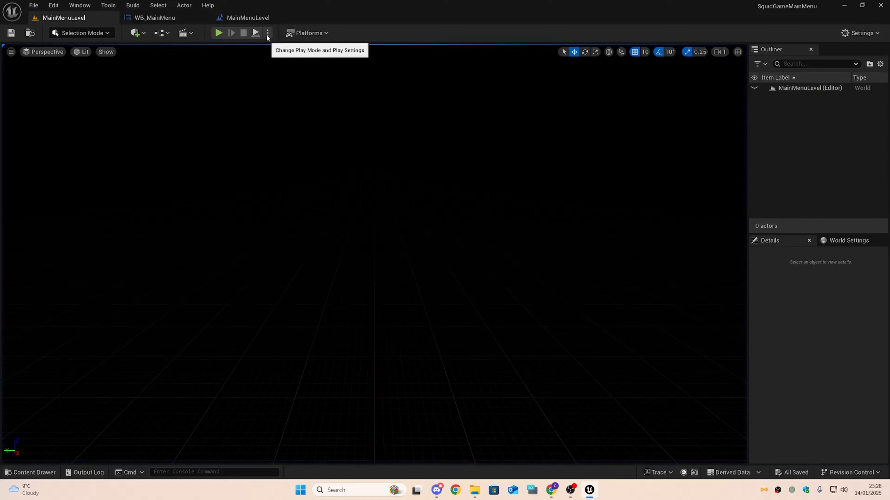
Run MainMenuLevel in a new editor window and try the menu's SETTINGS button.
left_click(268, 33)
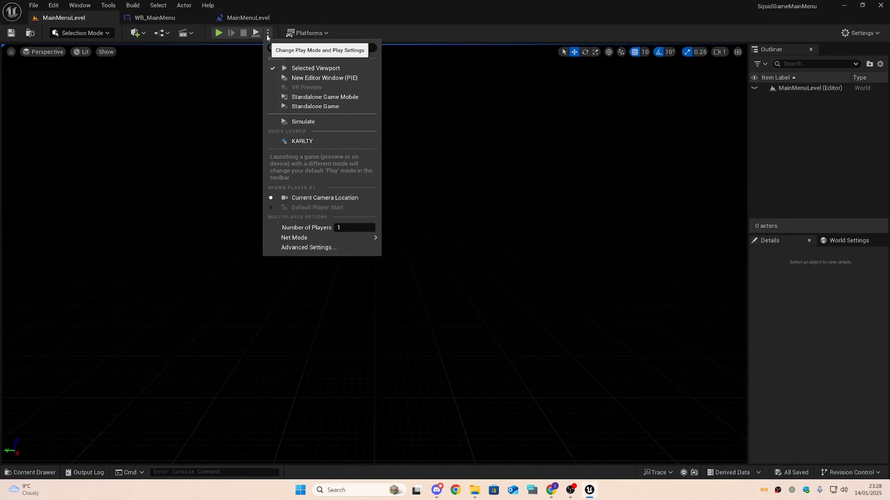
left_click(298, 79)
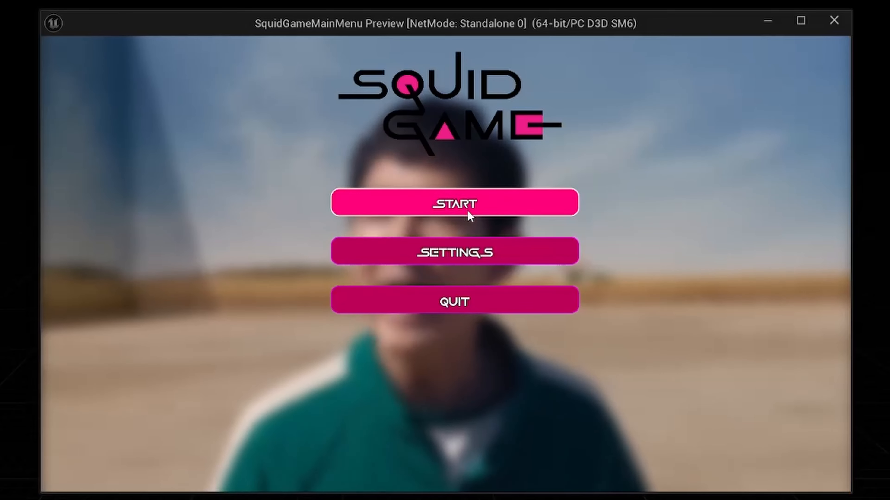
left_click(484, 250)
left_click(484, 250)
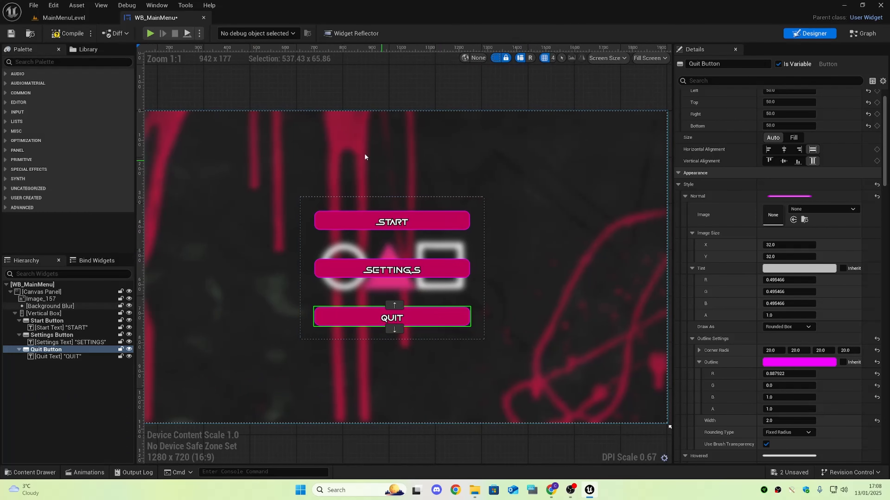
Examine the style settings of the Quit Button and Start Button, including tints, outlines and foreground colours.
scroll(472, 252, "down", 1)
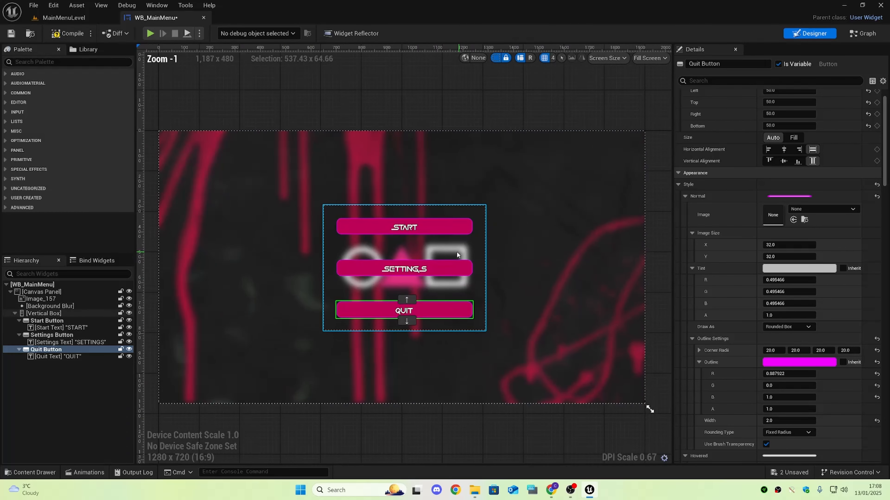
mouse_move(269, 237)
right_mouse_down()
mouse_move(285, 222)
mouse_move(260, 243)
right_mouse_up()
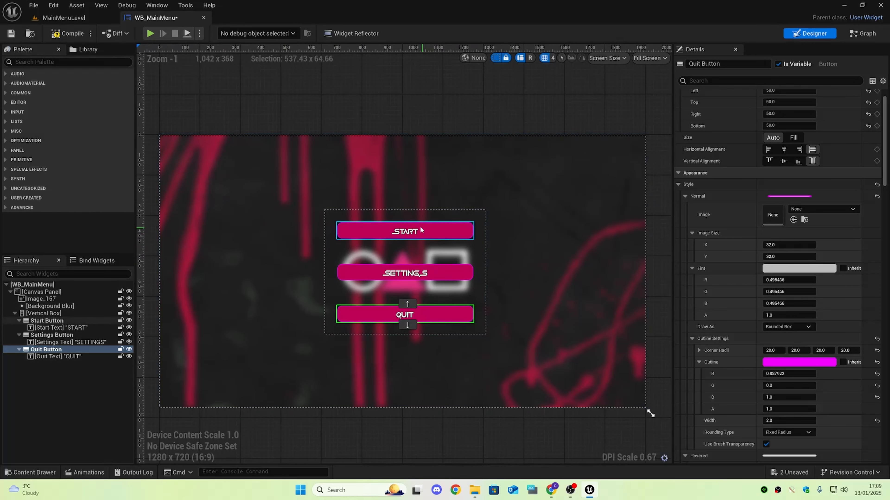
scroll(767, 354, "down", 3)
scroll(749, 372, "down", 10)
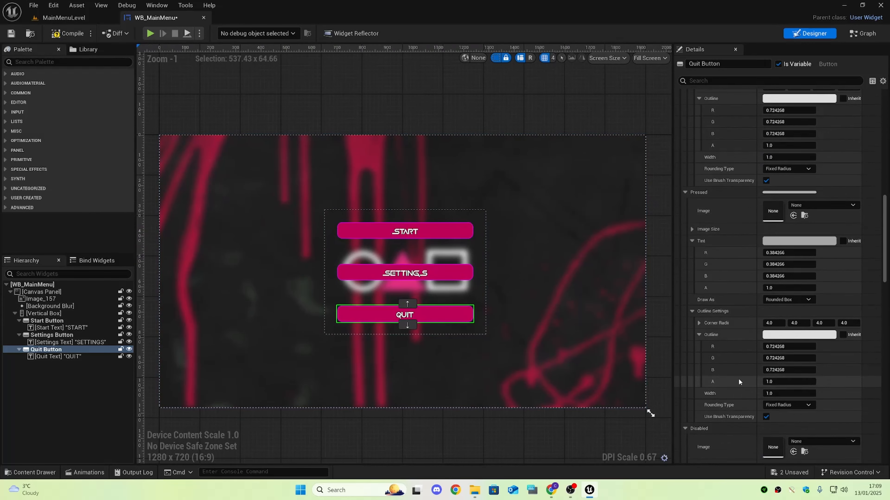
left_click(404, 231)
scroll(735, 320, "down", 15)
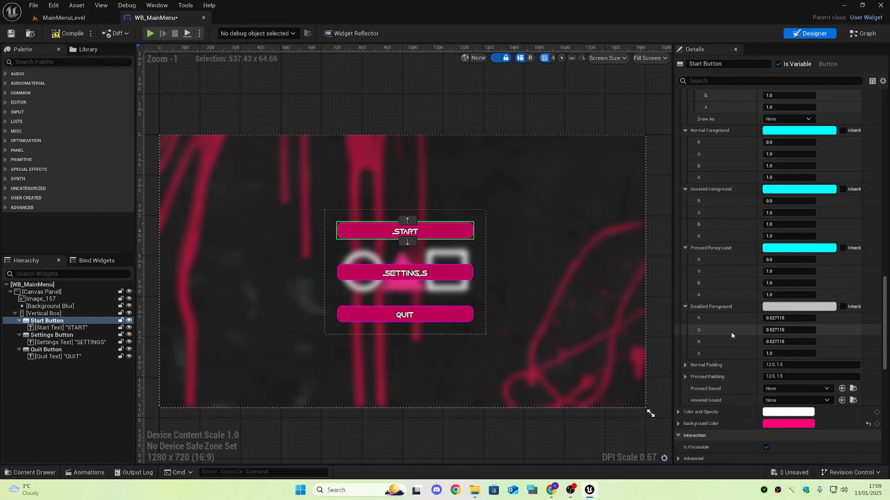
scroll(702, 380, "down", 3)
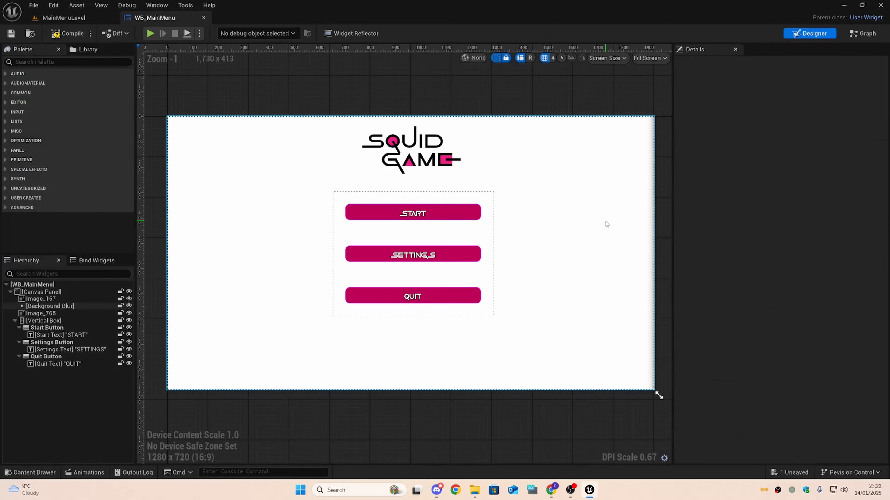
Inspect the Background Blur and the full-screen Image_157 in the main menu widget.
left_click(607, 225)
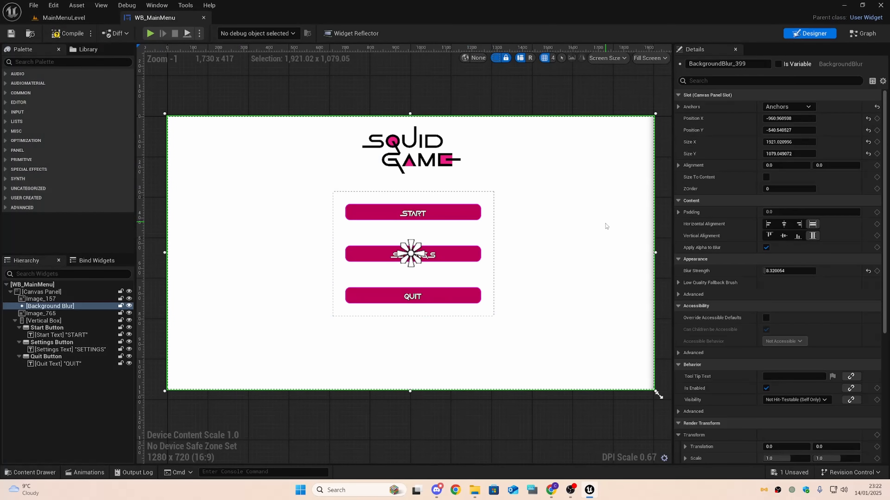
left_click(73, 298)
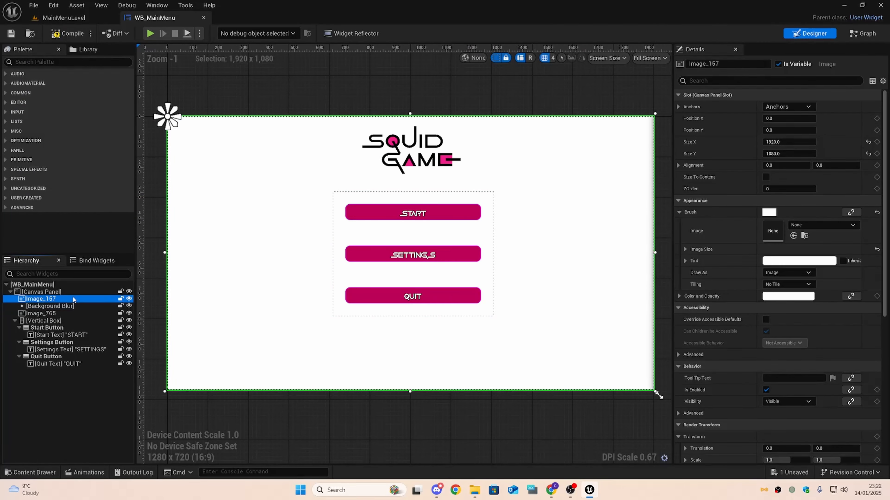
left_click(129, 306)
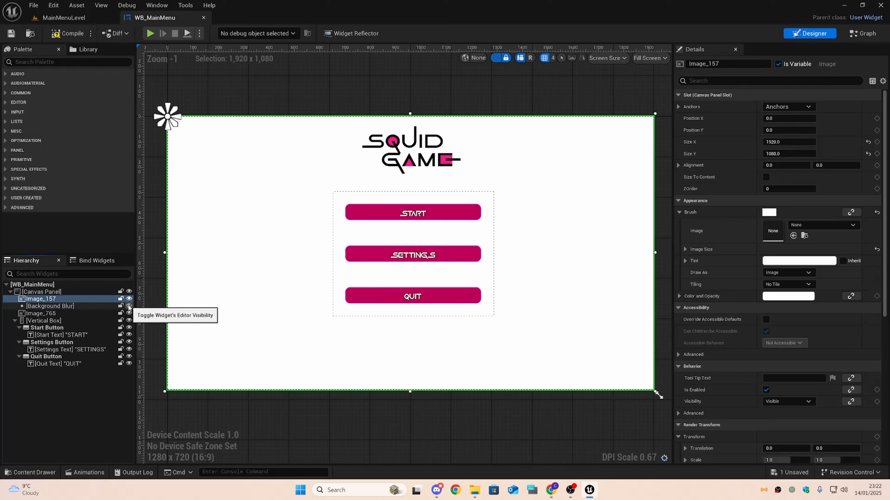
left_click(353, 406)
left_click(517, 357)
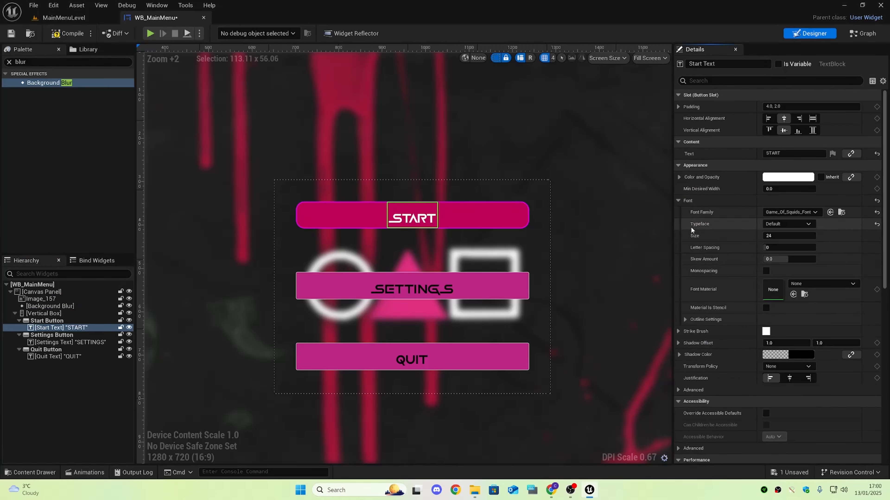
Set the START text font's outline size to 2.
left_click(686, 320)
left_click_drag(767, 332, 734, 312)
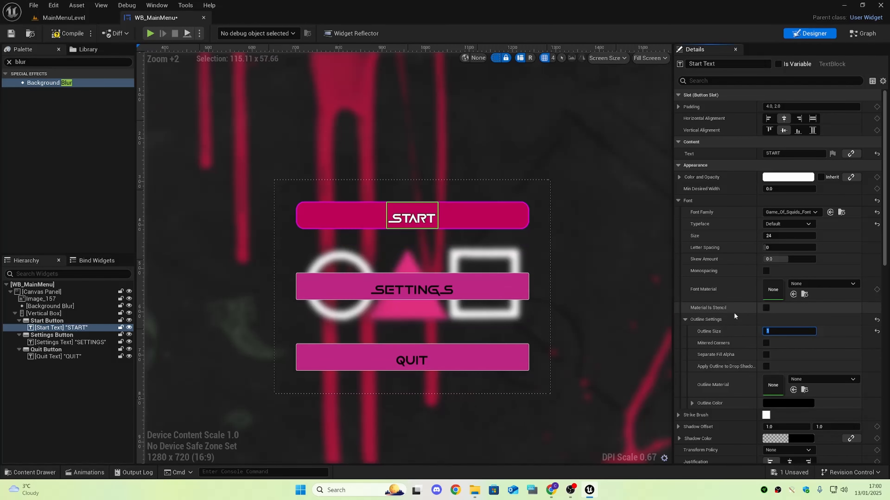
type("2")
key("Return")
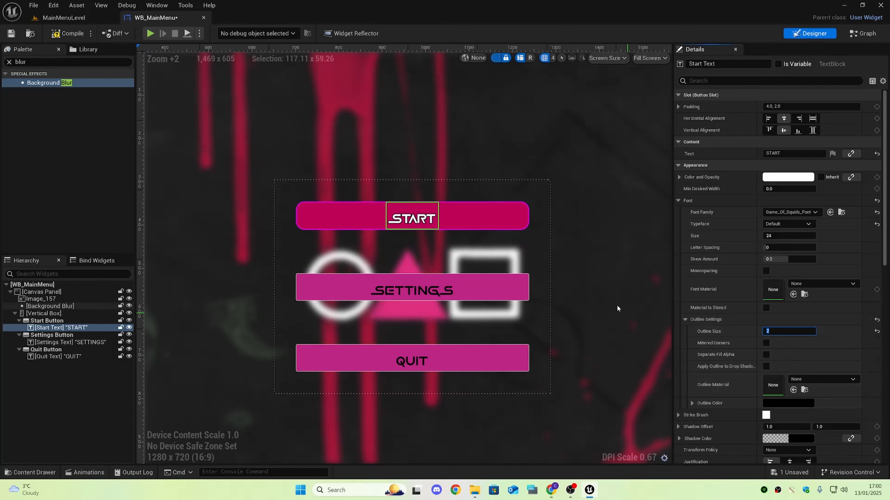
scroll(463, 213, "up", 15)
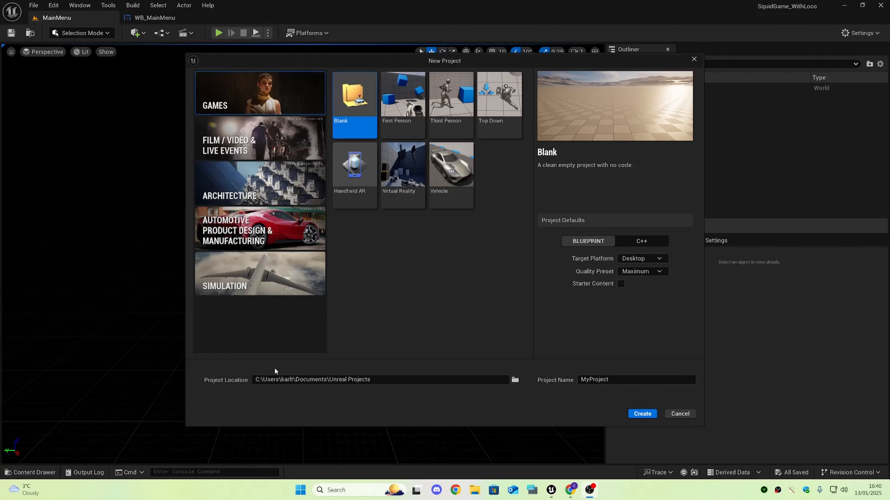
Create a new Blueprint project named SquidGameMainMenu from the Third Person template.
double_click(607, 379)
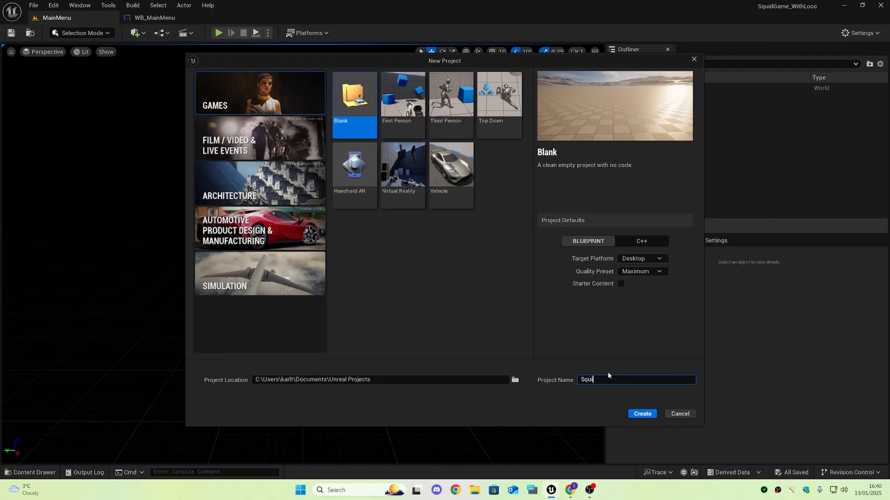
type("SquidGame")
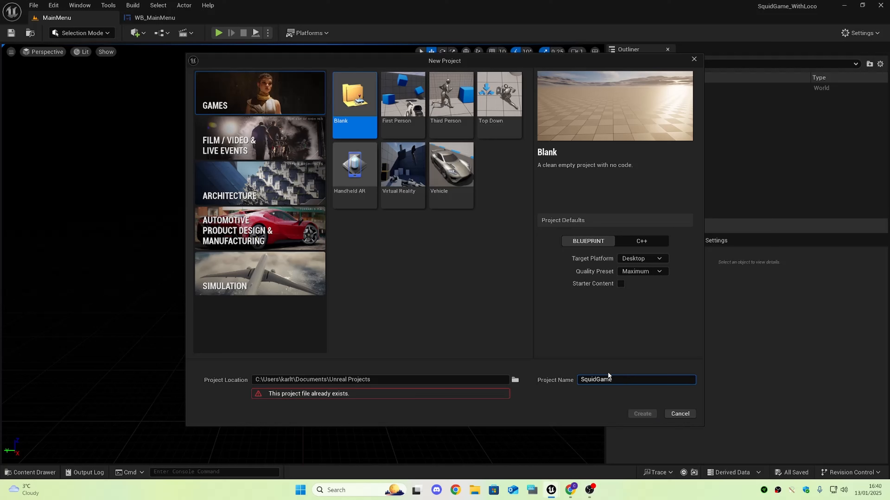
type("MainMenu")
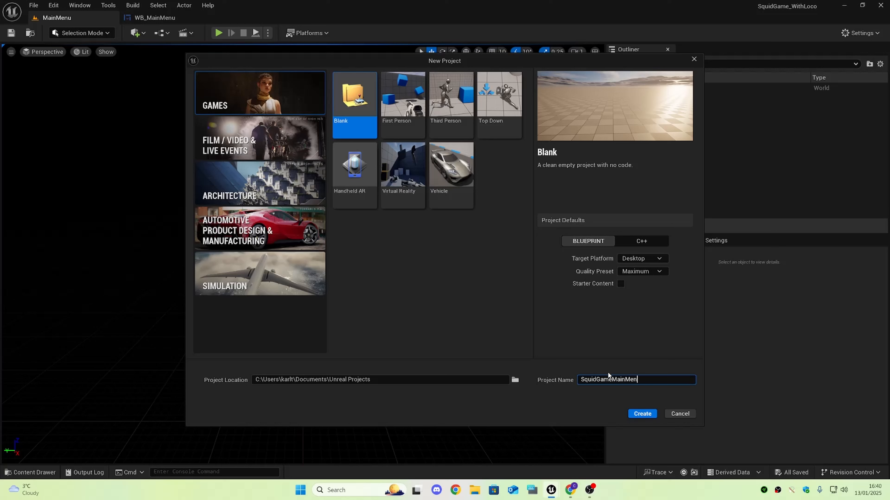
left_click(603, 404)
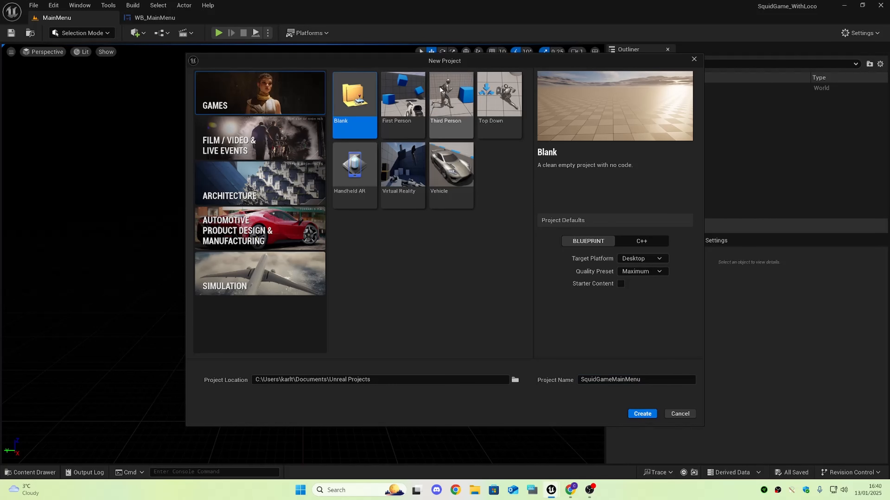
left_click(451, 102)
left_click(645, 417)
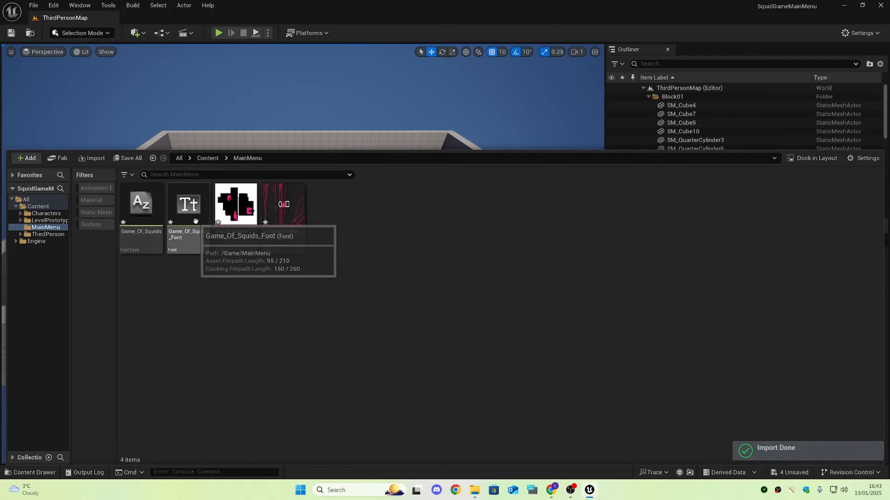
Preview the imported Game_Of_Squids_Font asset in the font editor and close it.
double_click(189, 217)
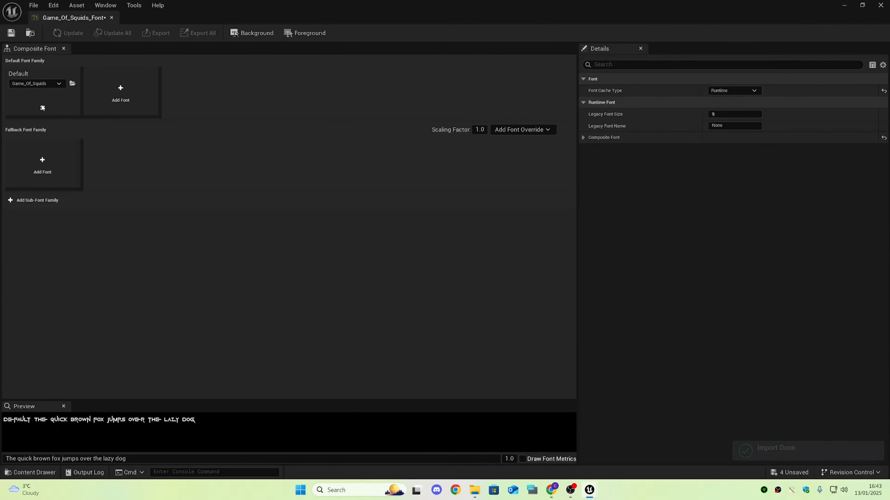
left_click(111, 17)
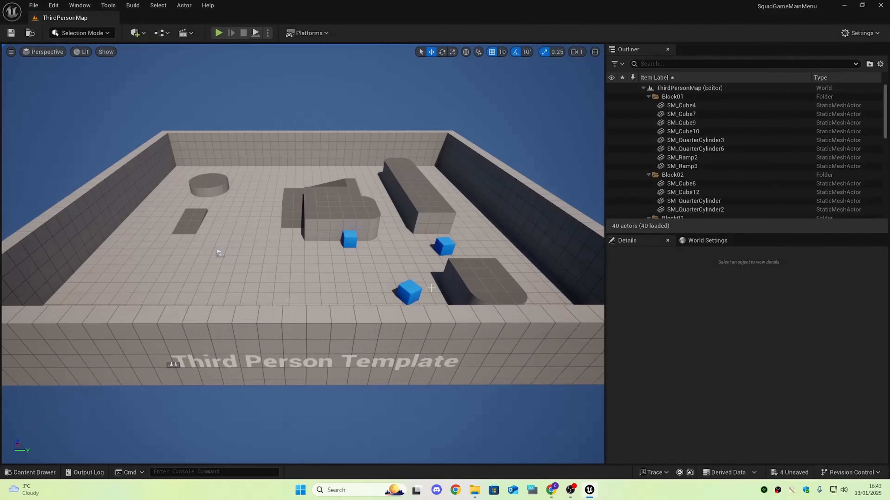
key("ctrl+space")
Create a new level from the Empty Level template and save it in the Content folder as MainMenuLevel.
left_click(34, 5)
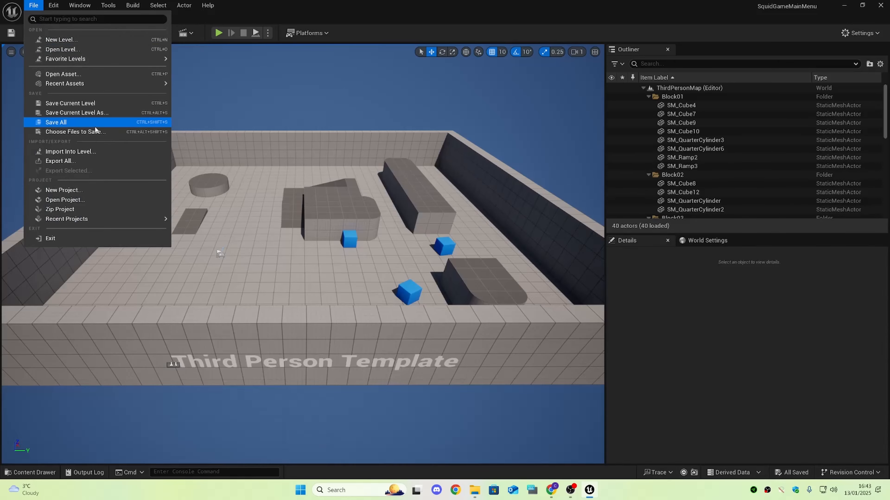
left_click(99, 39)
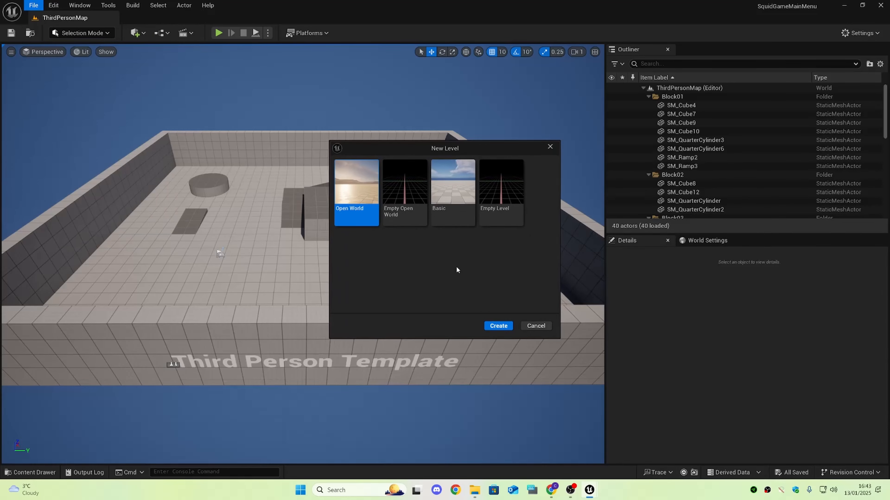
left_click(504, 189)
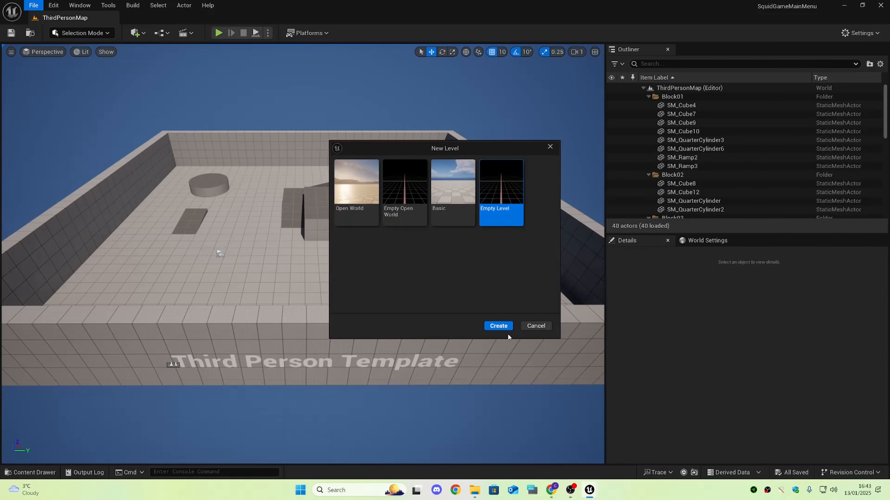
left_click(499, 326)
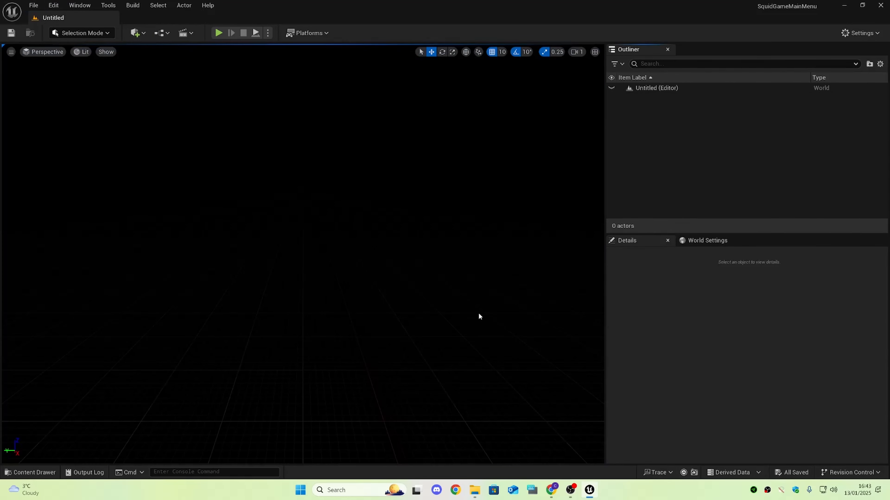
left_click(33, 5)
left_click(106, 102)
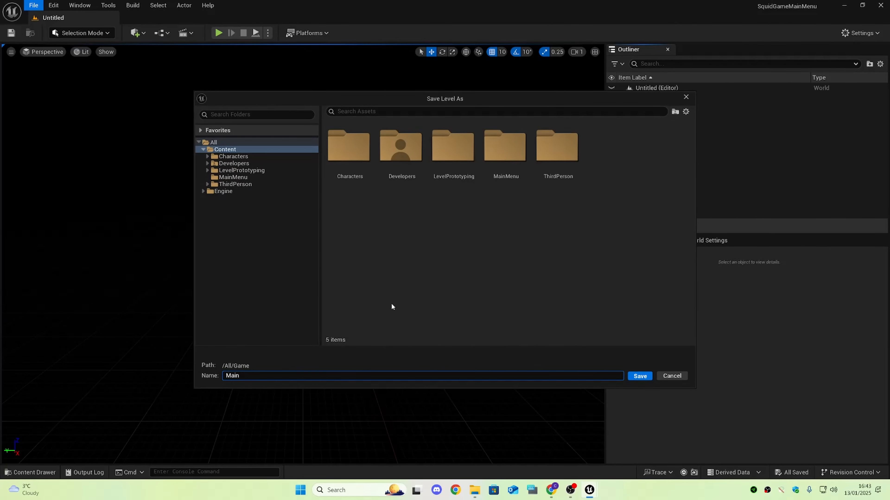
type("MainMenuLevel")
key("Return")
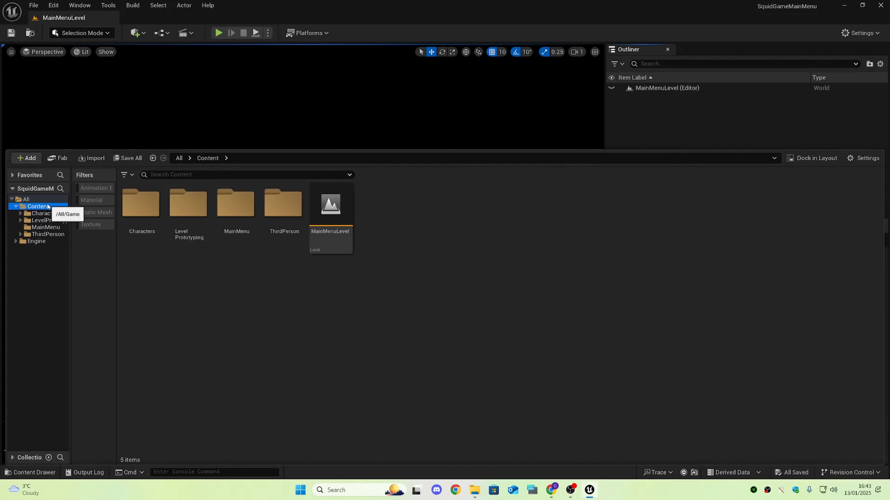
Move the MainMenuLevel asset into the MainMenu folder.
left_click_drag(332, 217, 229, 212)
left_click(250, 230)
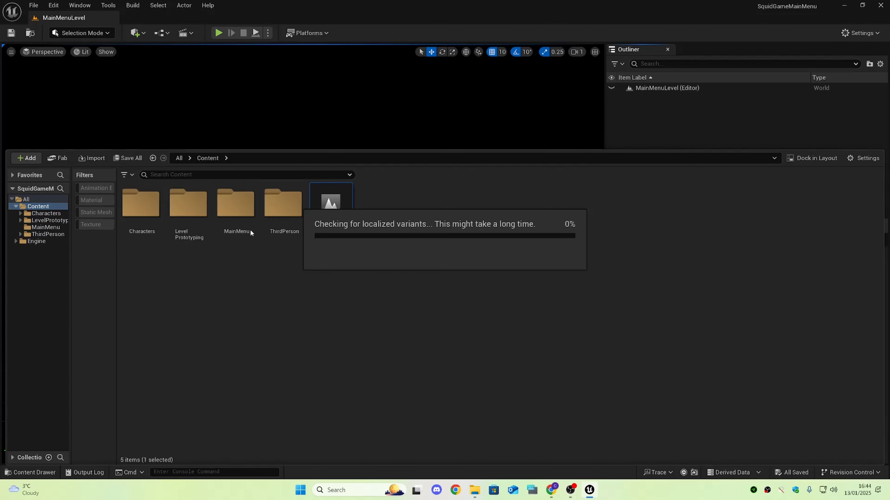
left_click(504, 275)
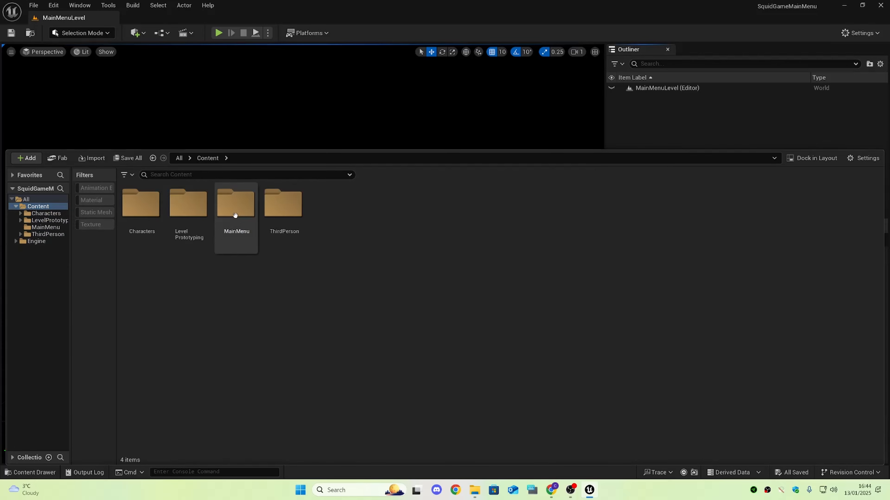
Create a User Widget blueprint named WB_MainMenu in the MainMenu folder.
double_click(235, 203)
right_click(466, 312)
mouse_move(467, 312)
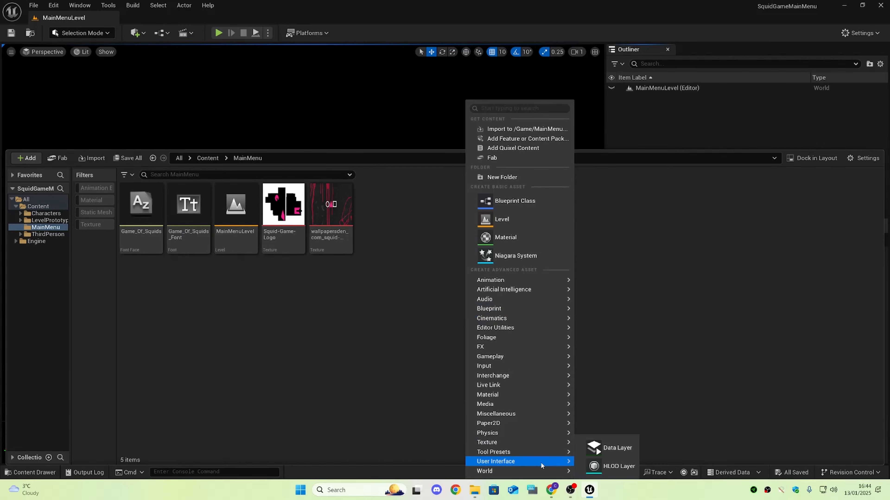
mouse_move(553, 461)
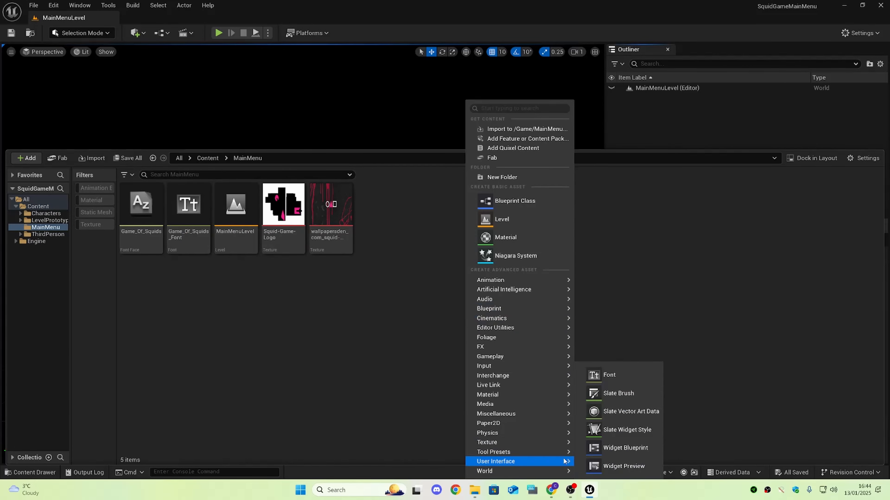
left_click(623, 448)
left_click(378, 179)
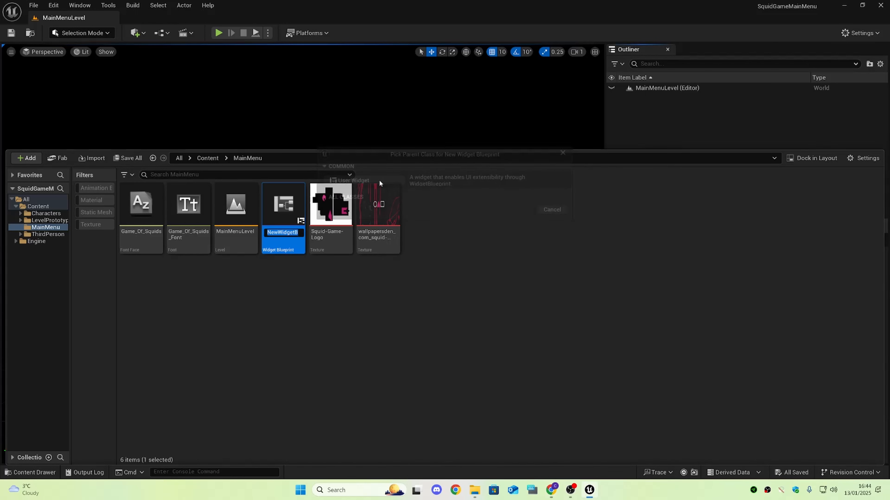
type("W")
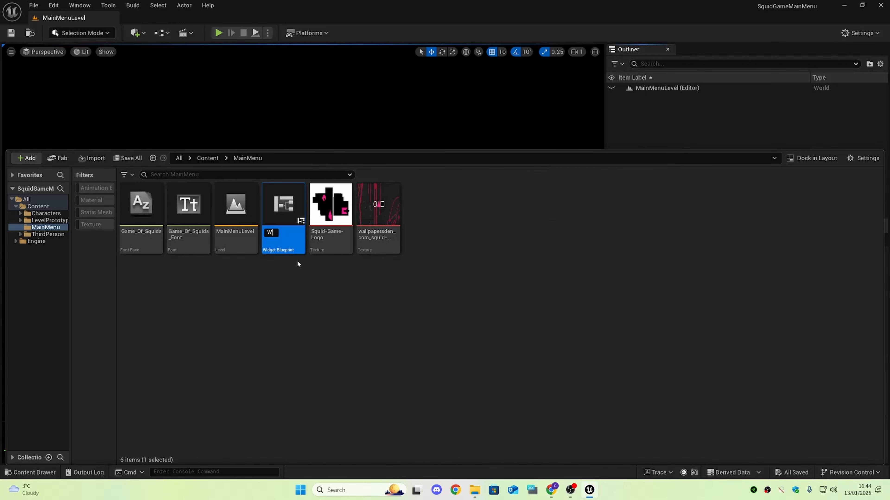
type("B_MainMenu")
key("Return")
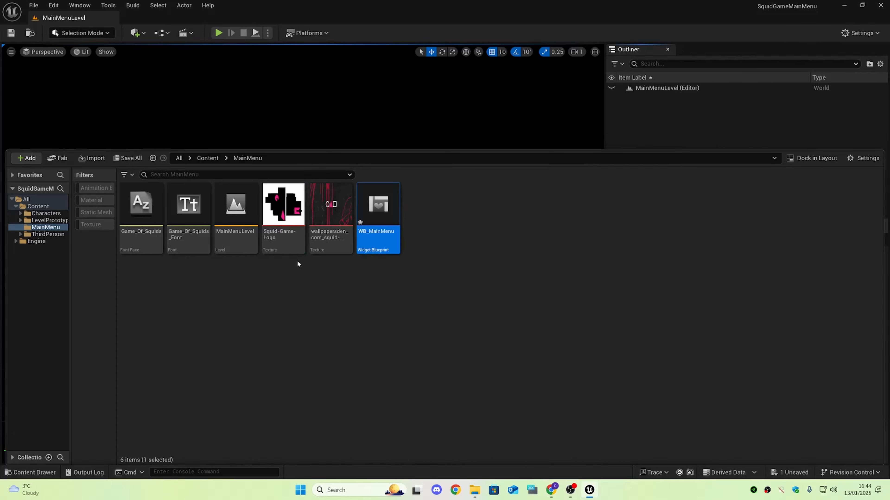
Open WB_MainMenu, dock its editor beside the MainMenuLevel tab and save the new widget asset.
double_click(360, 221)
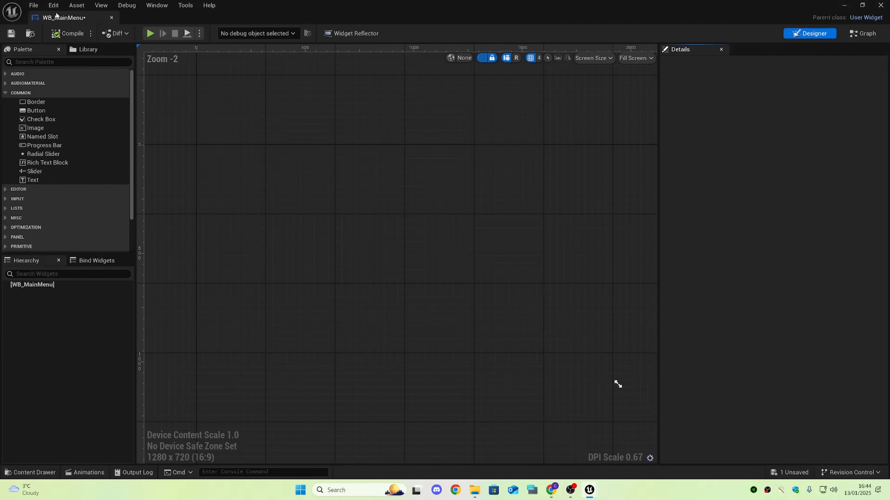
left_click_drag(79, 18, 291, 21)
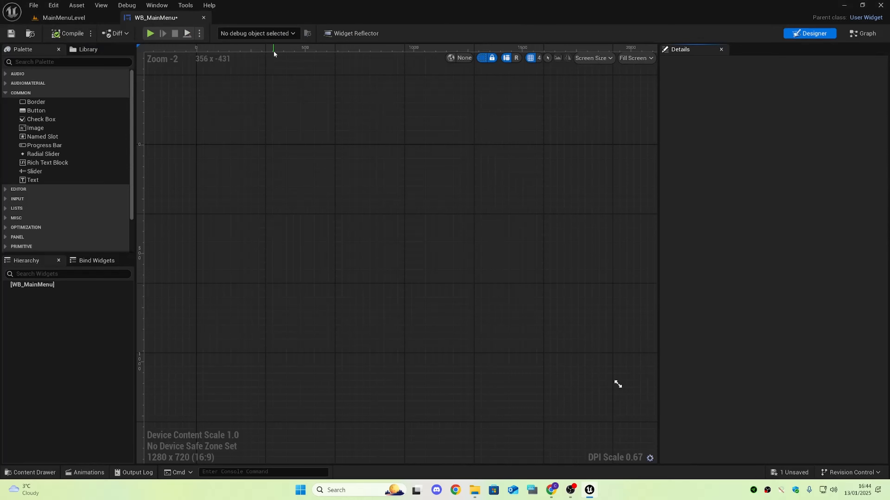
key("ctrl+space")
left_click(127, 232)
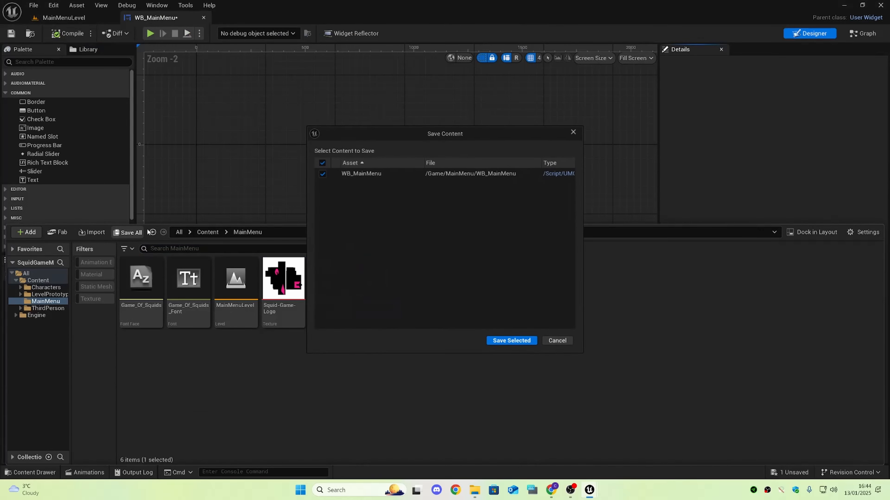
left_click(489, 342)
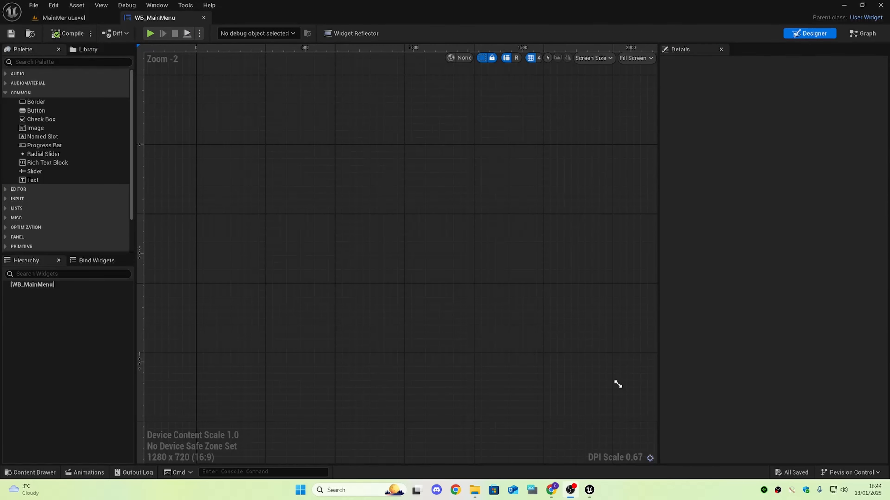
Add a Canvas Panel as the root of the WB_MainMenu widget hierarchy.
left_click(38, 61)
type("ca")
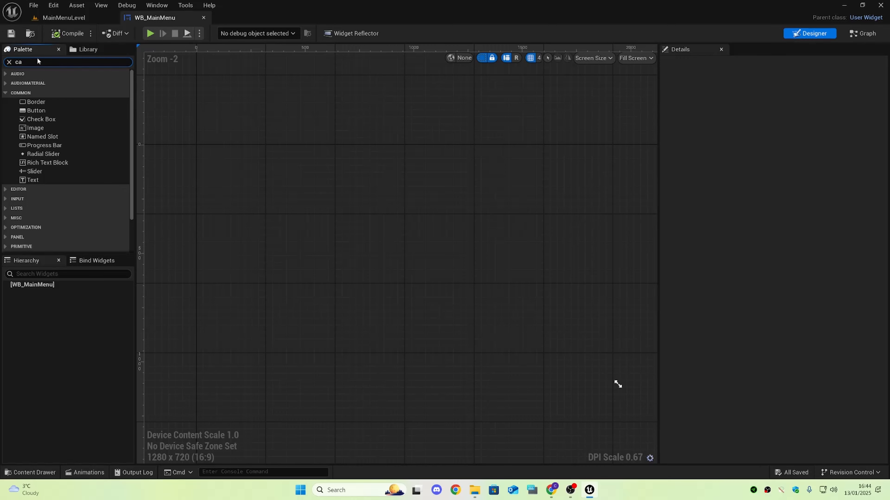
type("nv")
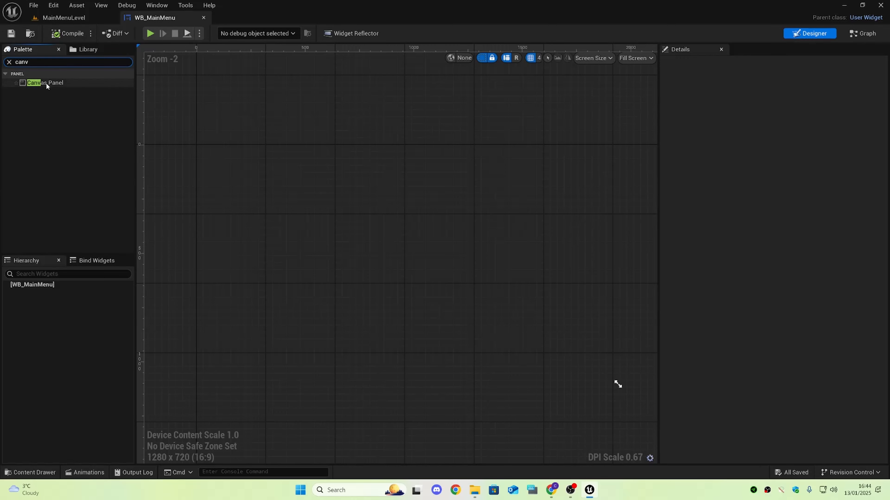
left_click_drag(43, 83, 60, 286)
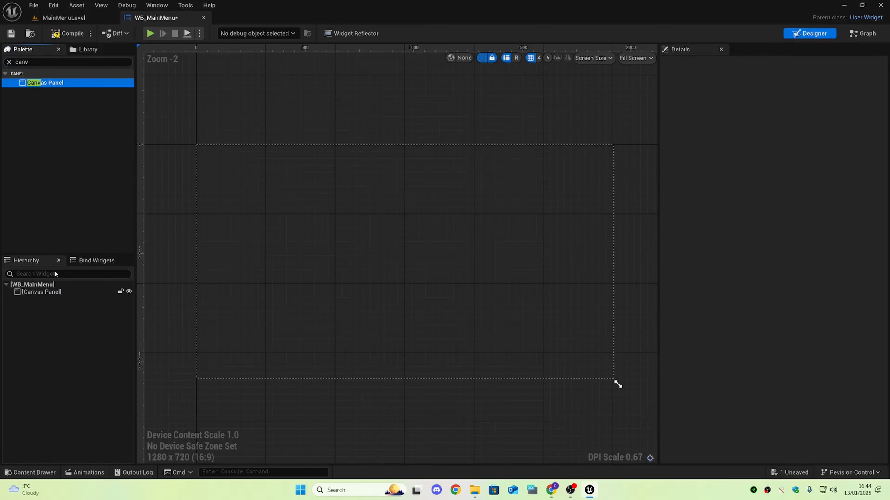
left_click(56, 291)
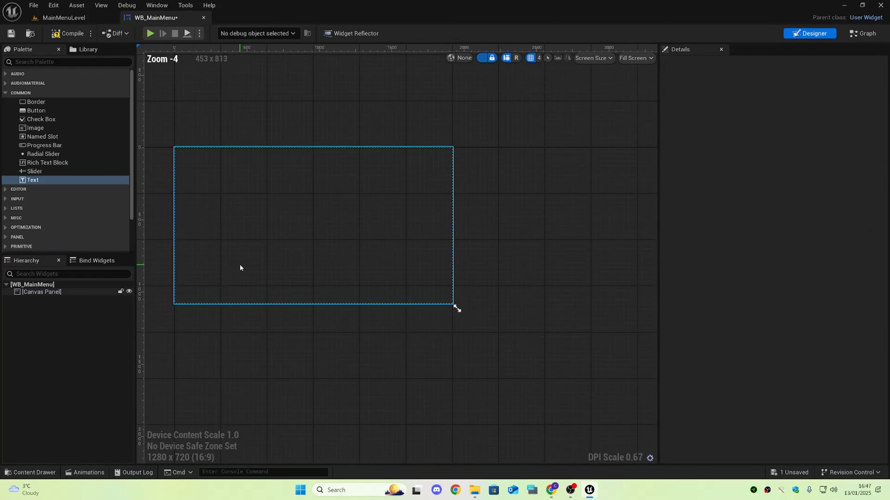
Add a Button widget inside the Canvas Panel.
scroll(240, 264, "up", 1)
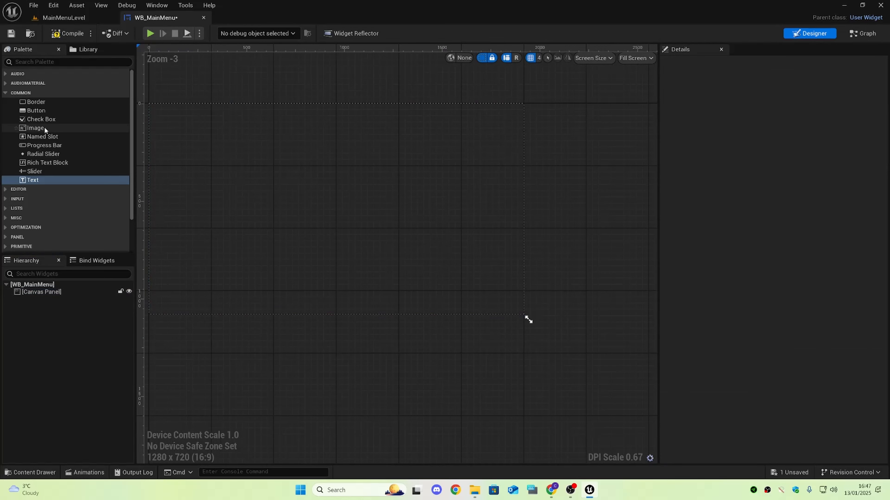
left_click(36, 110)
left_click_drag(35, 112, 32, 250)
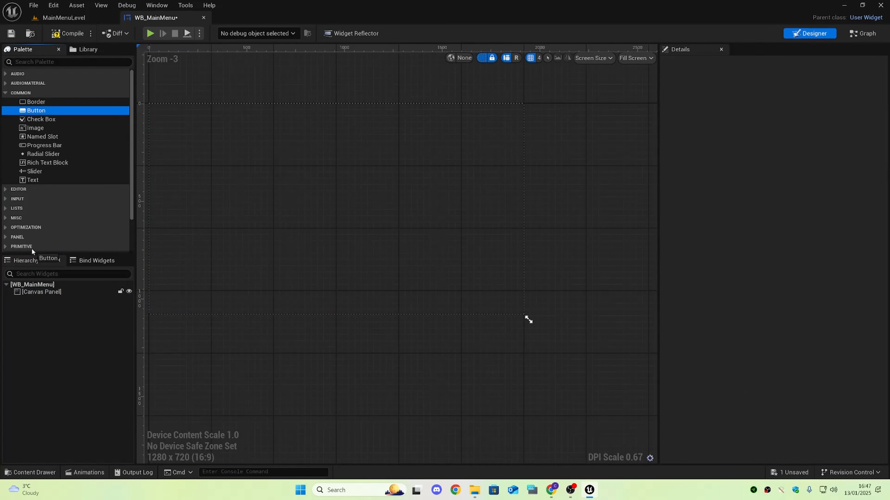
left_click_drag(53, 291, 54, 290)
left_click(50, 299)
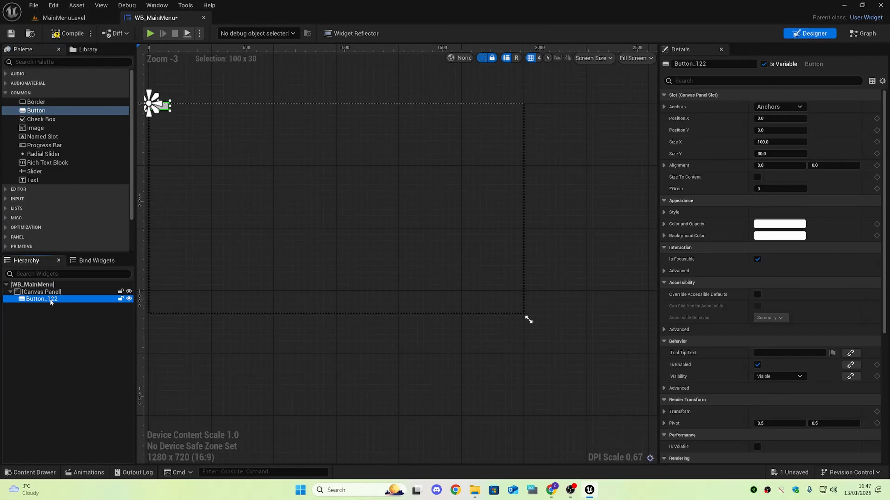
Rename the button as Start Button, enlarge it to about 502 × 190 and place it at about X 700, Y 240.
left_click(50, 300)
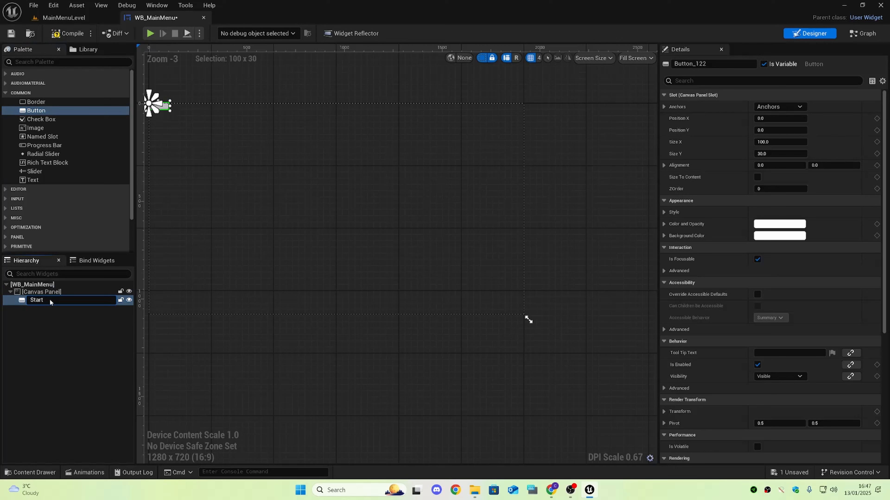
type("Start Button")
key("Return")
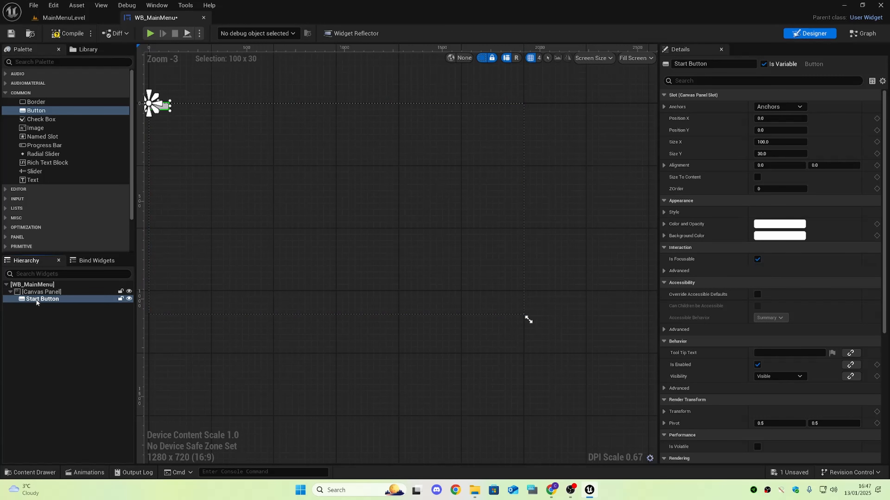
left_click_drag(166, 108, 349, 178)
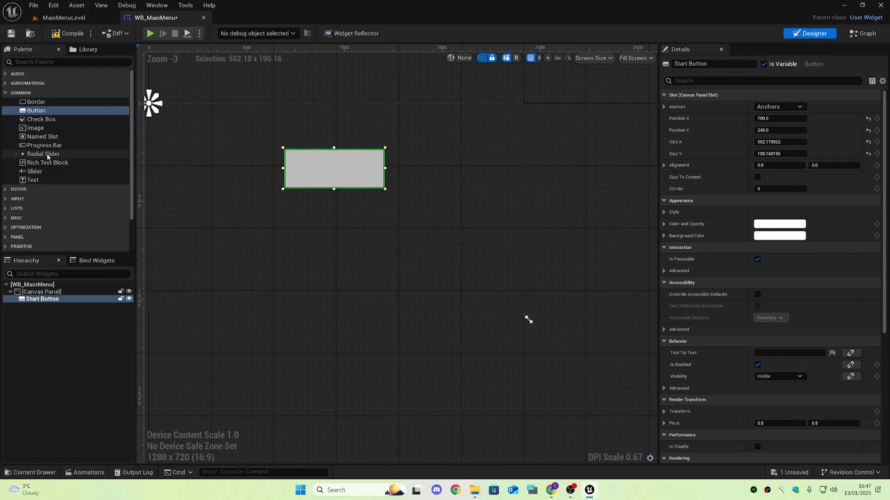
Add a Text widget inside the Start Button and rename it Start Text.
left_click_drag(33, 180, 59, 304)
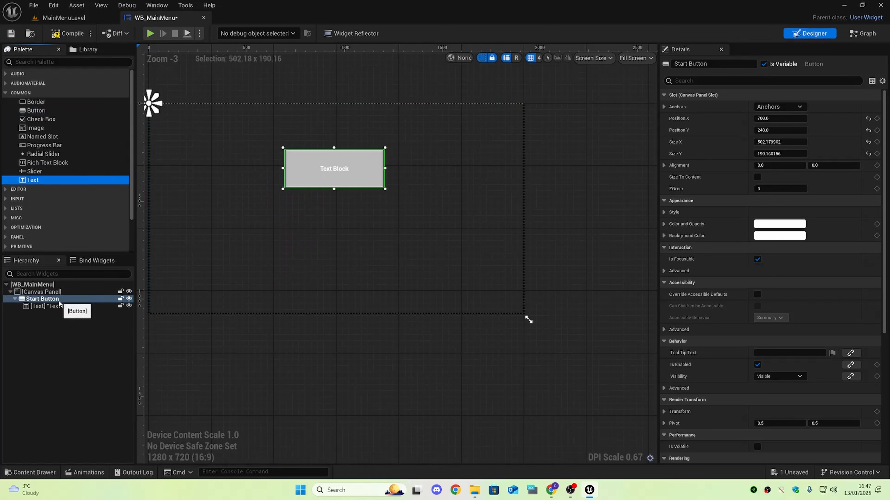
left_click(65, 307)
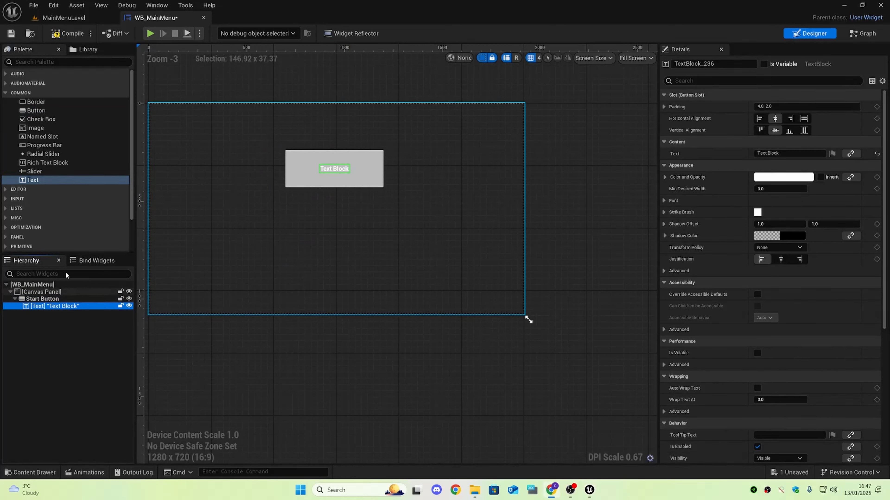
double_click(59, 307)
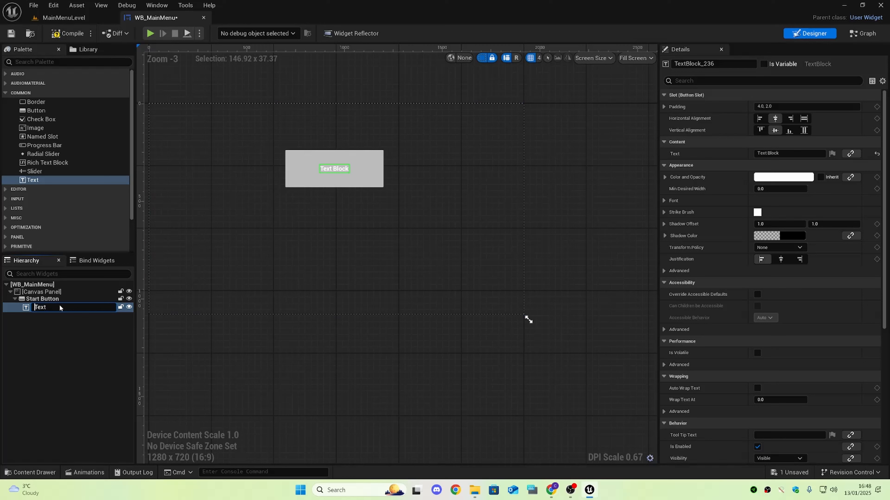
type("Start")
key("Return")
left_click(70, 329)
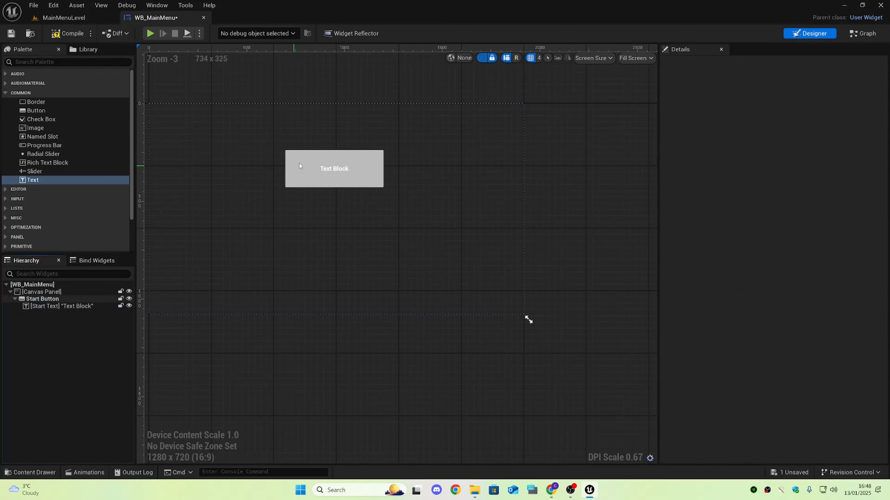
Set the Start Text content to START.
left_click(331, 178)
left_click(334, 169)
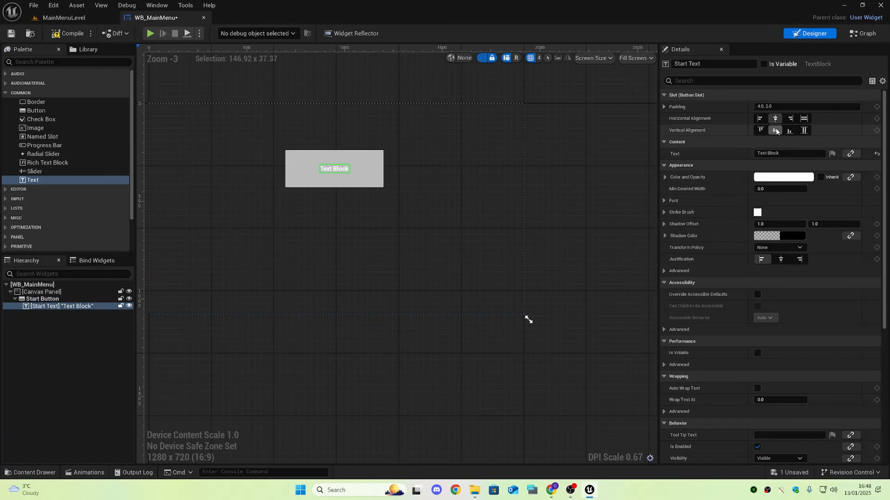
left_click(783, 154)
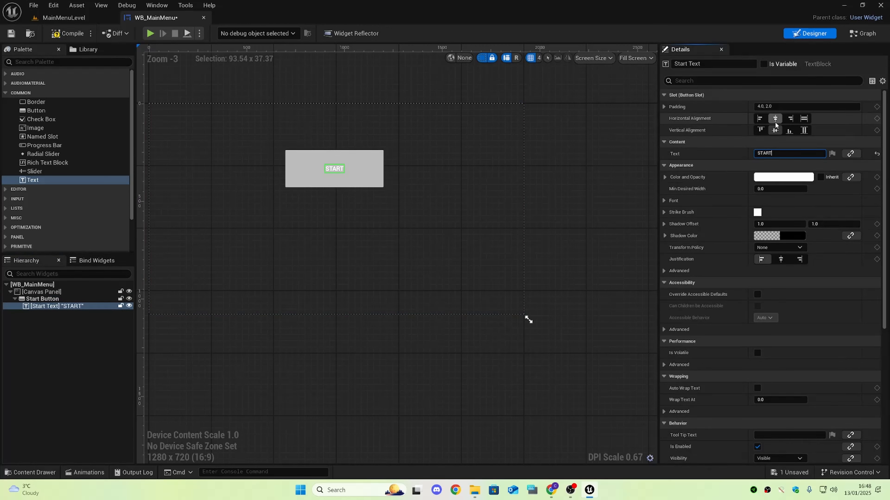
left_click(759, 118)
Anchor the Start Button to the center of the canvas.
left_click(82, 299)
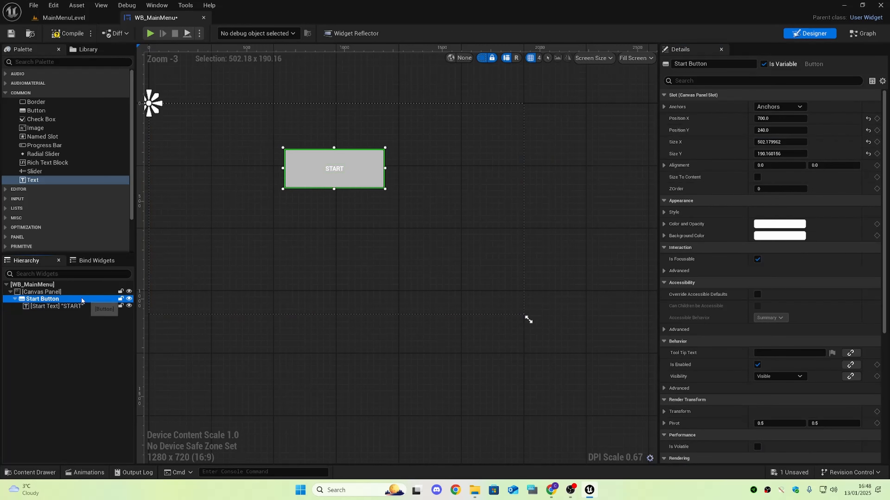
left_click(58, 307)
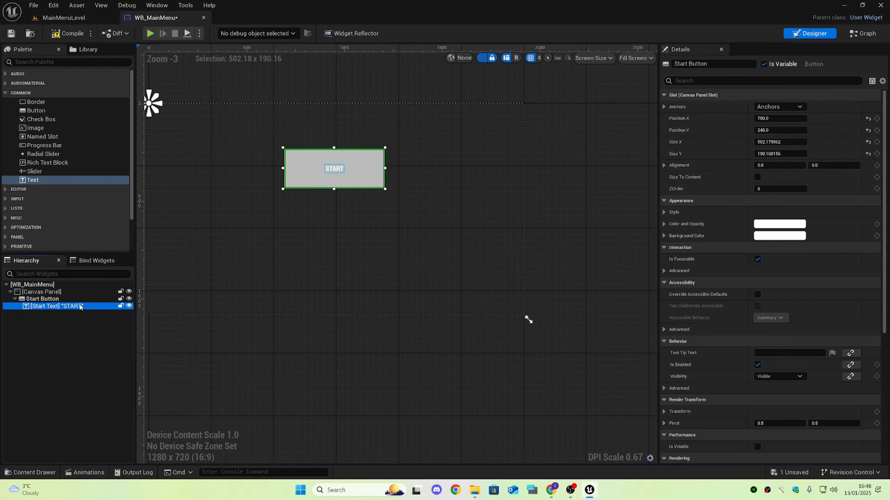
left_click(324, 166)
left_click(779, 106)
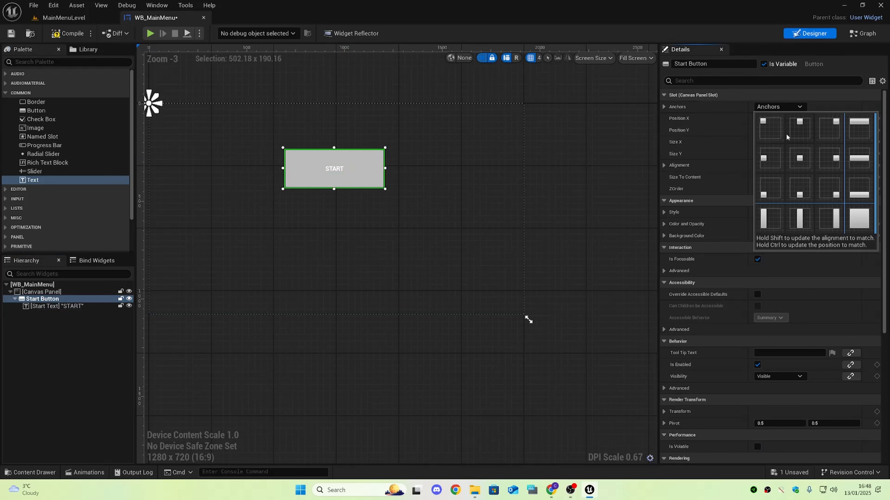
left_click(799, 158)
Change the color of the START text to black.
left_click(334, 169)
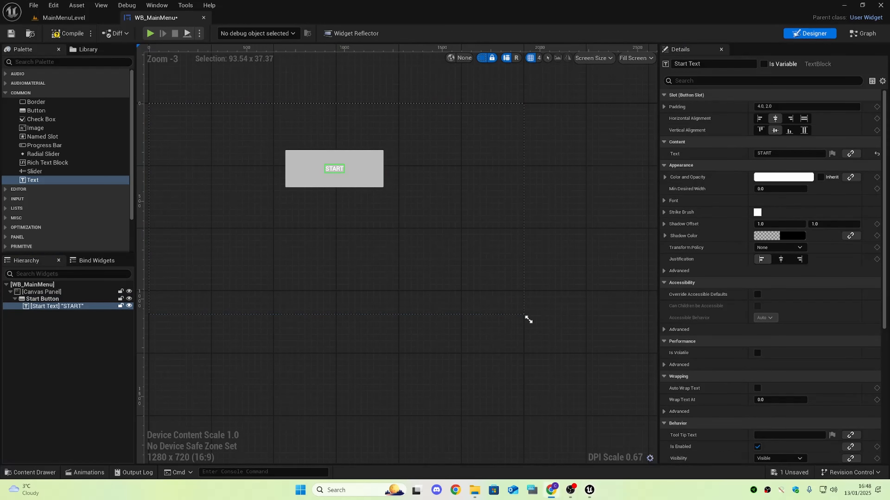
scroll(416, 308, "down", 2)
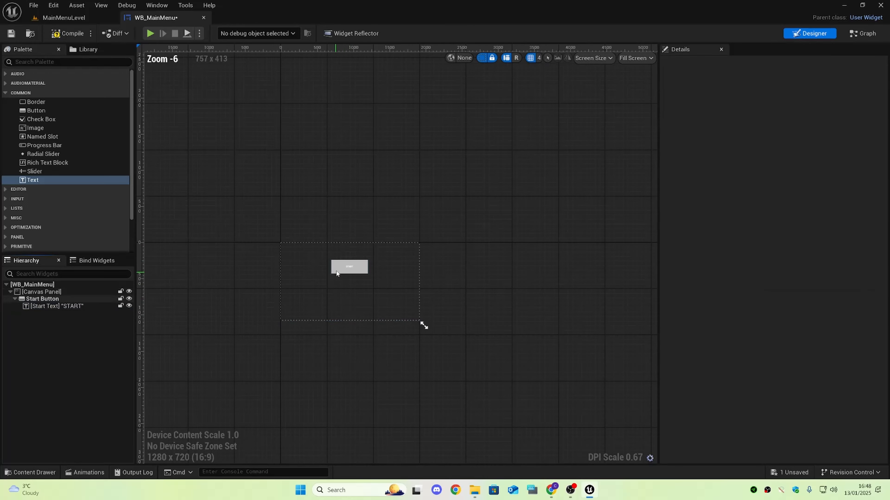
scroll(423, 324, "up", 3)
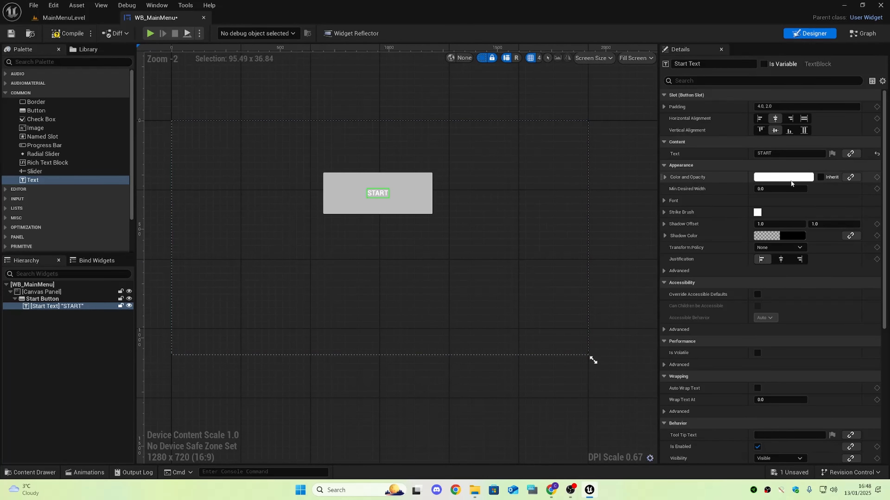
left_click(785, 179)
left_click_drag(718, 239, 715, 337)
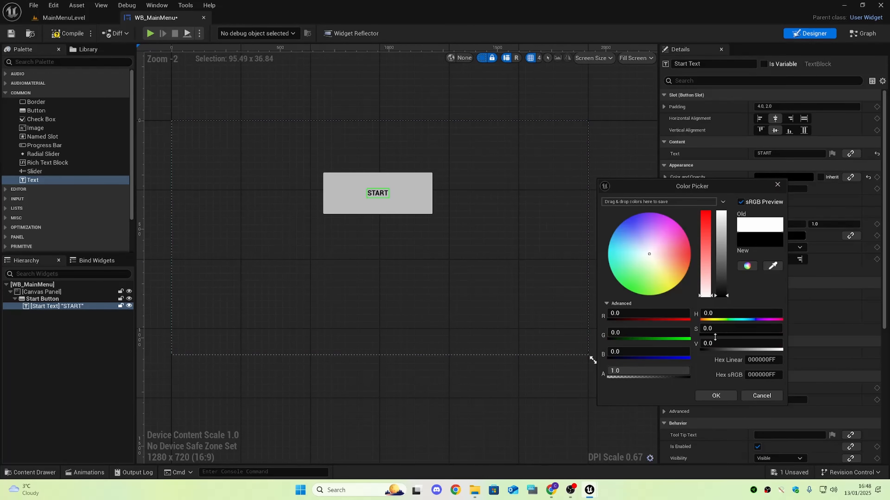
left_click(715, 396)
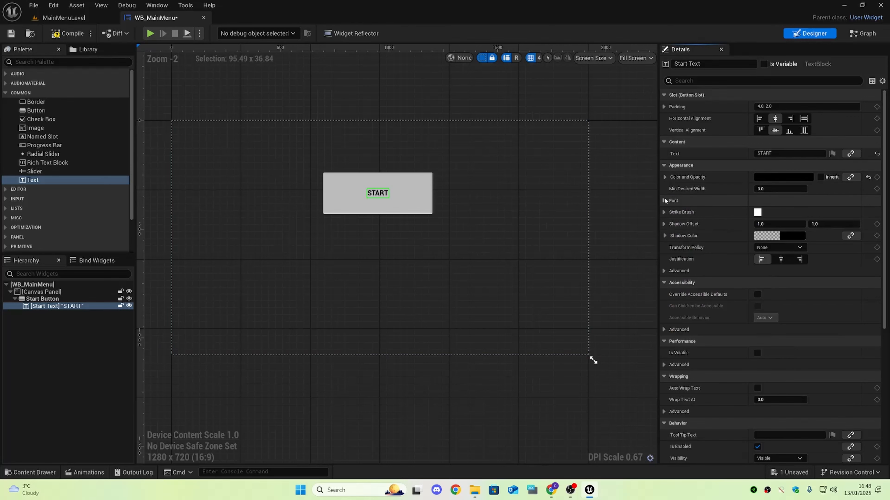
Set the font family of the START text to Game_Of_Squids_Font.
left_click(664, 201)
left_click(757, 212)
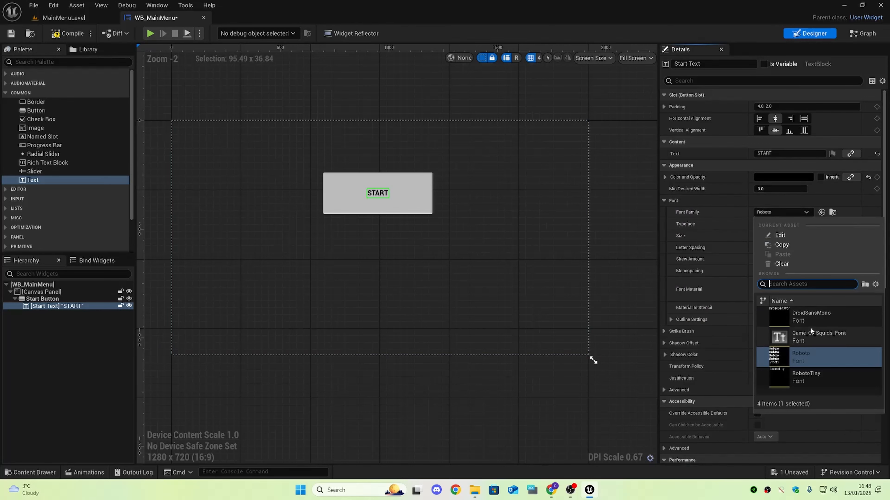
left_click(802, 339)
scroll(363, 141, "up", 6)
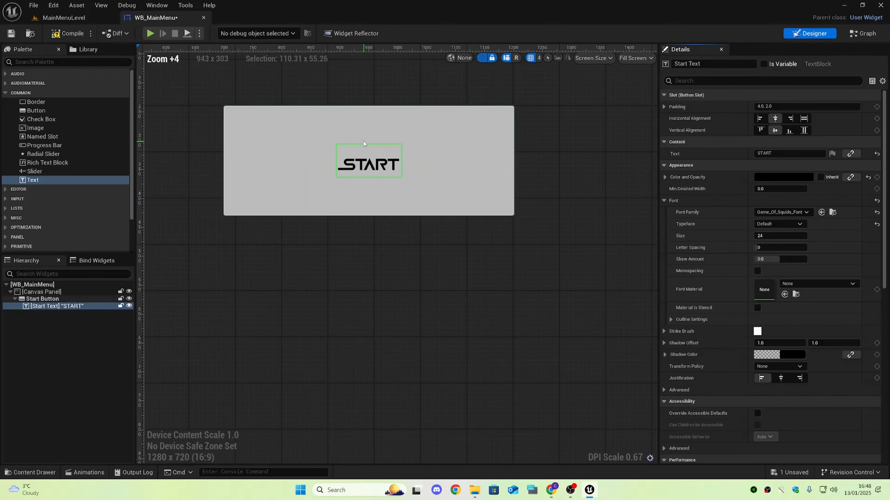
Duplicate the Start Button, including its text, on the canvas.
scroll(358, 145, "down", 6)
scroll(358, 145, "up", 1)
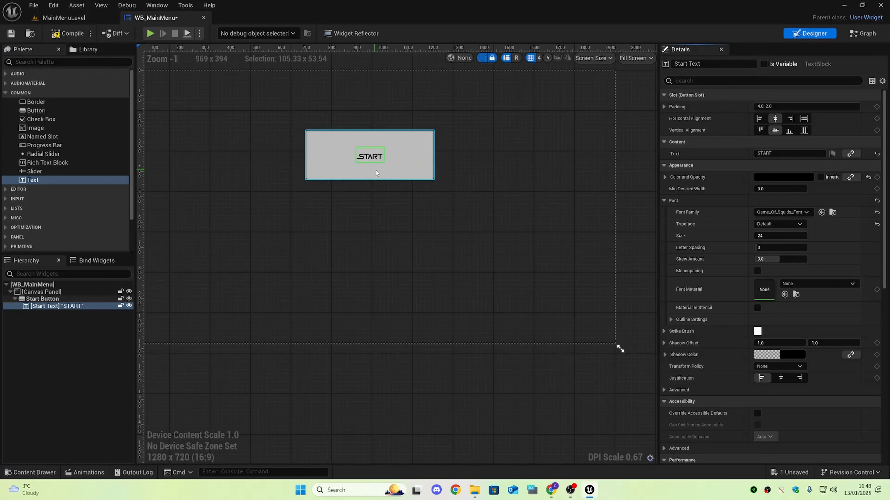
left_click(383, 253)
scroll(414, 307, "down", 1)
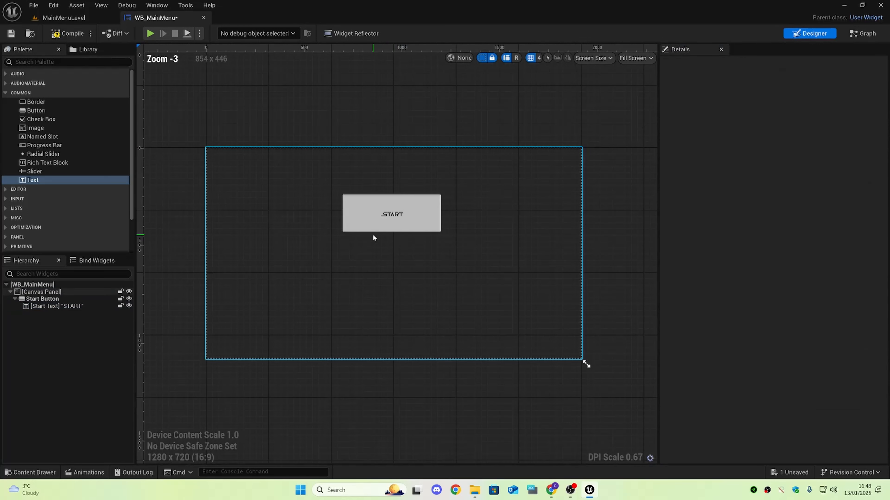
left_click(386, 215)
key("ctrl+c")
key("ctrl+v")
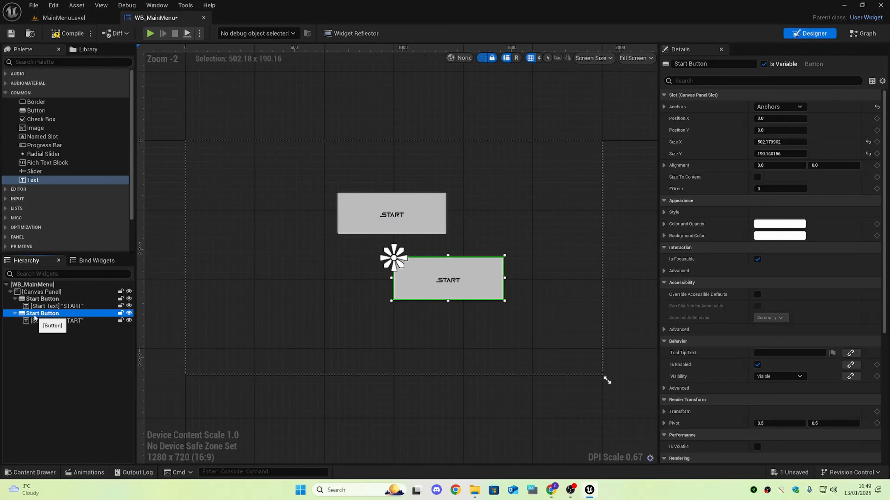
Rename the duplicated button as Settings Button and its text element as Settings Text.
double_click(42, 315)
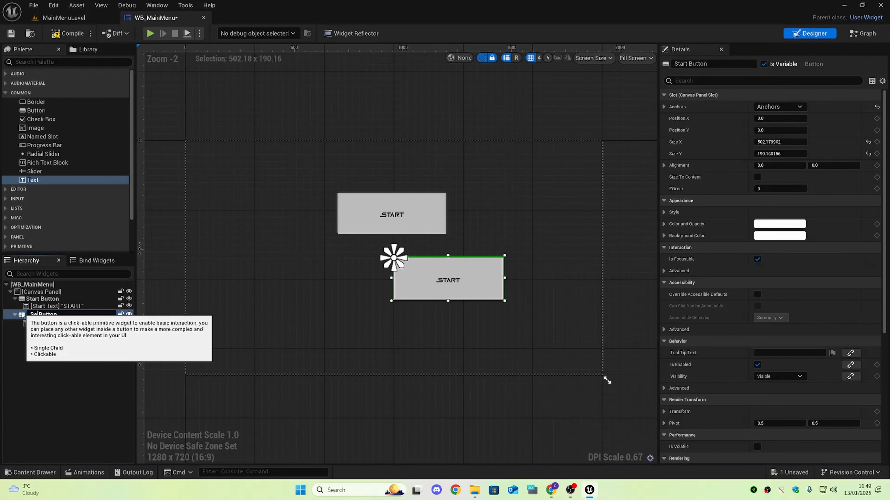
type("Settings")
key("Return")
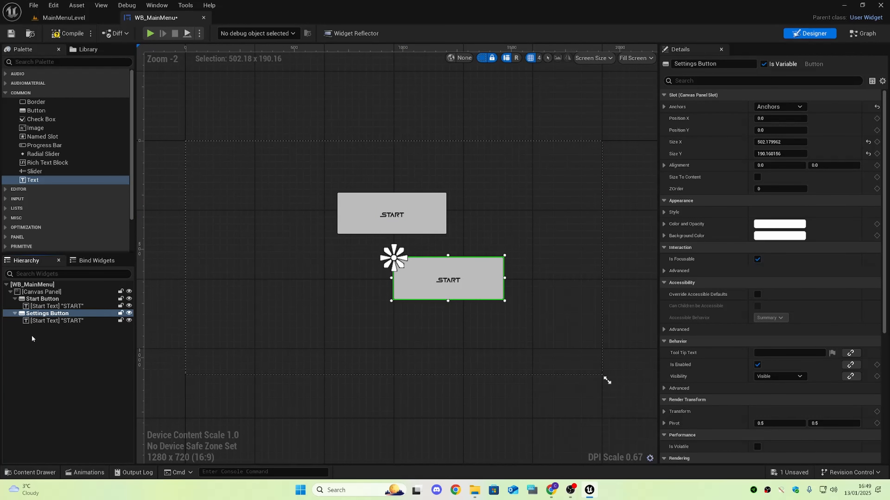
left_click(53, 322)
double_click(53, 322)
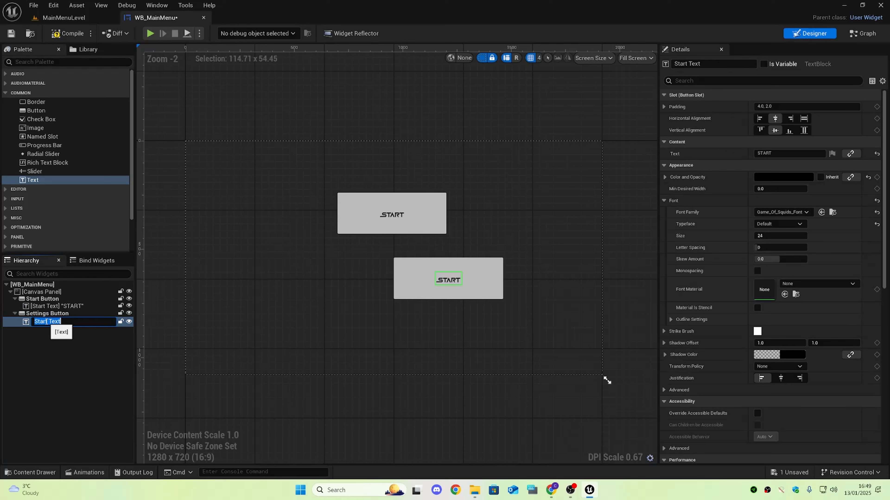
double_click(38, 320)
type("Settings")
key("Return")
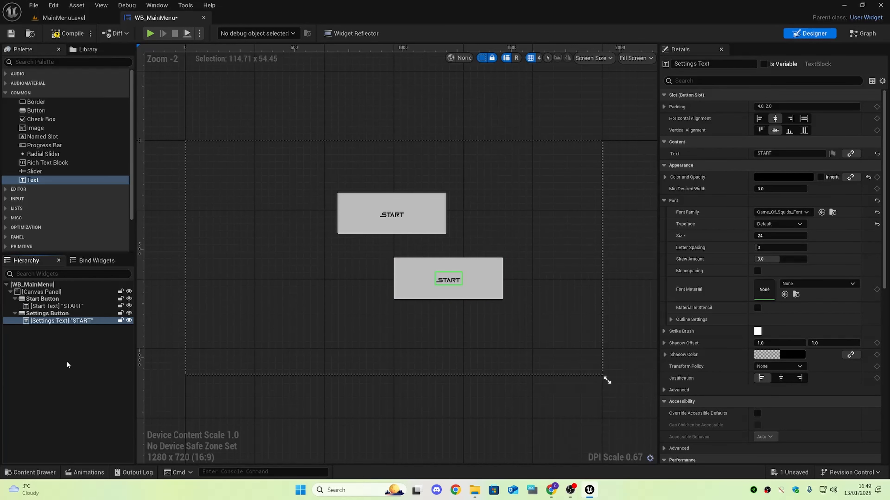
Set the Settings Text content to SETTINGS and place the Settings Button directly below the Start Button.
left_click(63, 322)
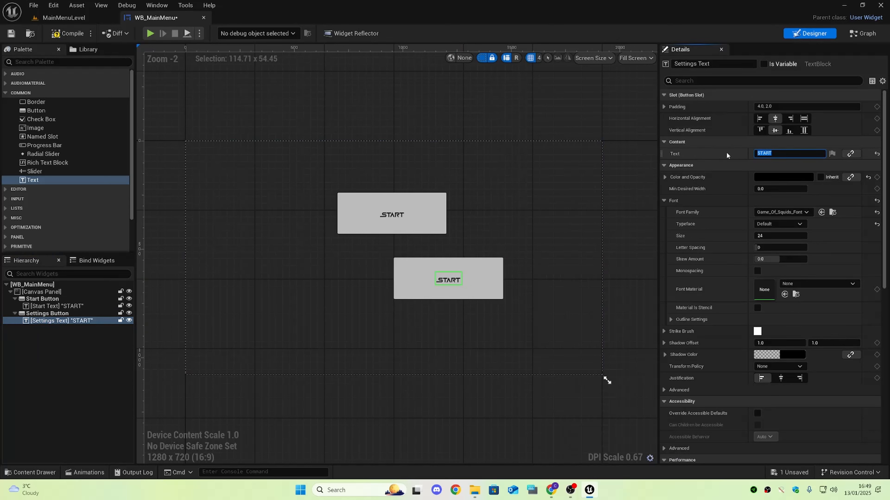
type("SETTINGS")
key("Return")
left_click_drag(481, 284, 426, 270)
left_click(220, 293)
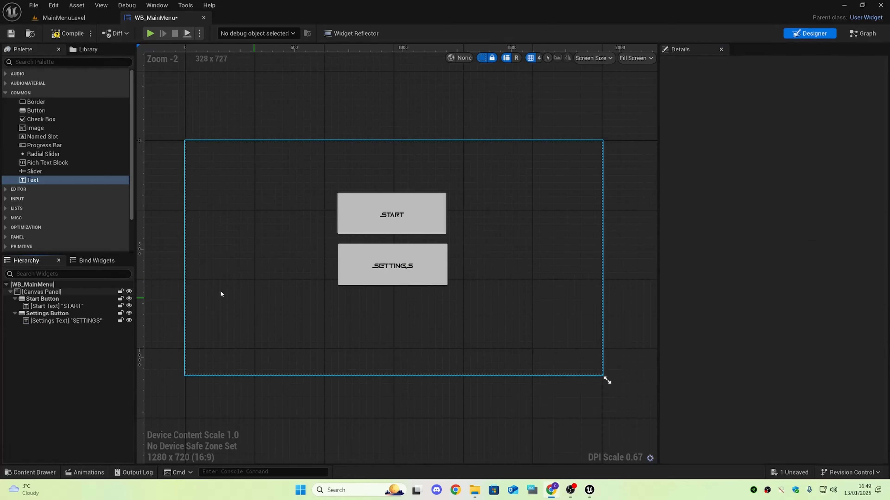
Duplicate the Settings Button and set the copy's text content to QUIT.
left_click(47, 313)
key("ctrl+d")
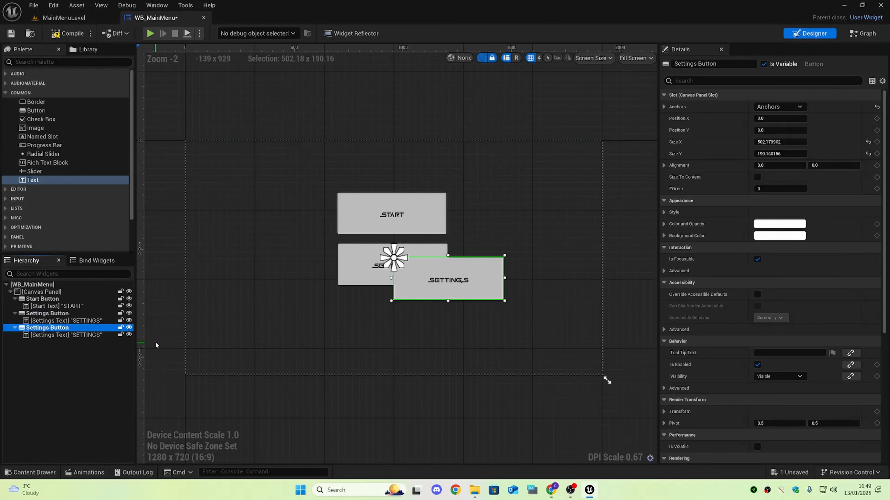
left_click(468, 282)
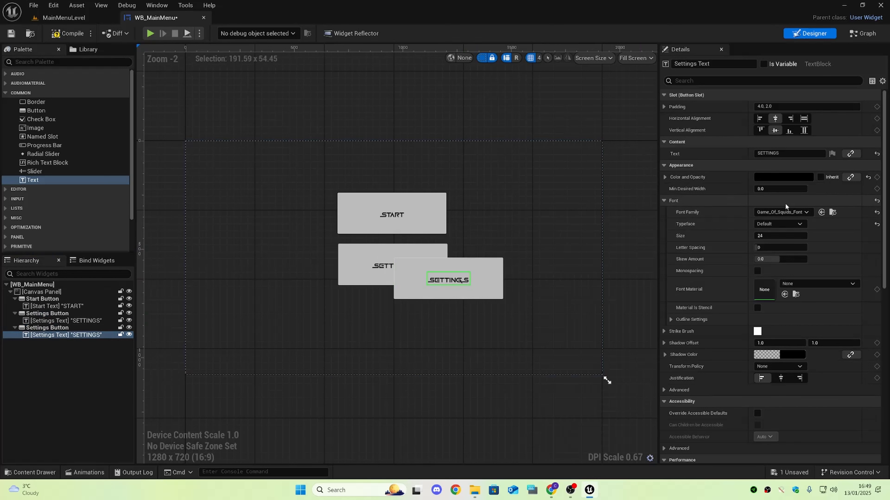
left_click(777, 154)
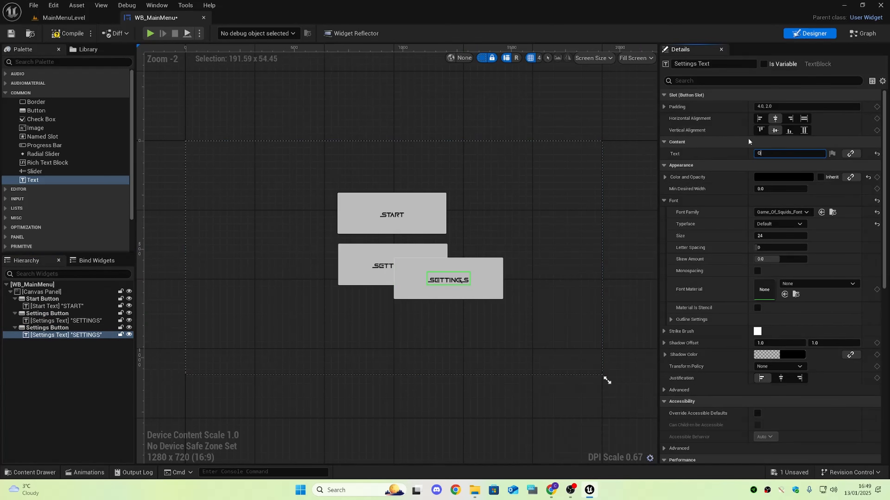
Rename the new button as Quit Button and its text element as Quit Text.
double_click(46, 327)
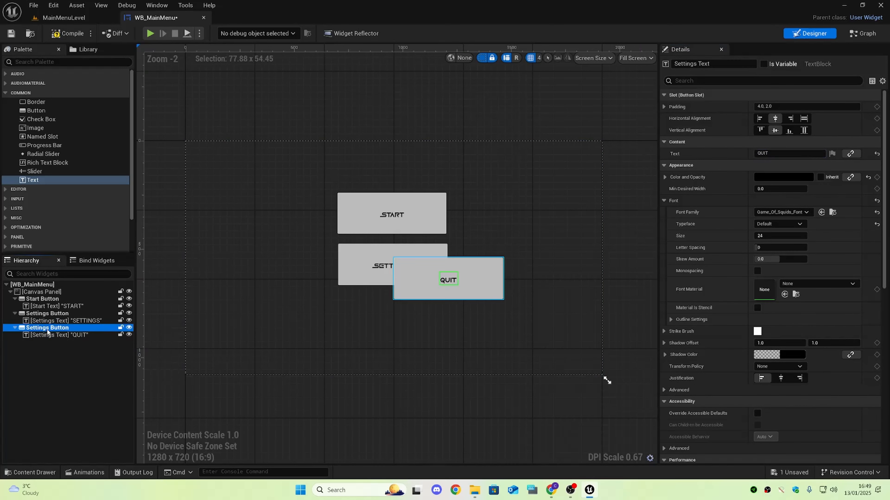
left_click_drag(53, 329, 28, 328)
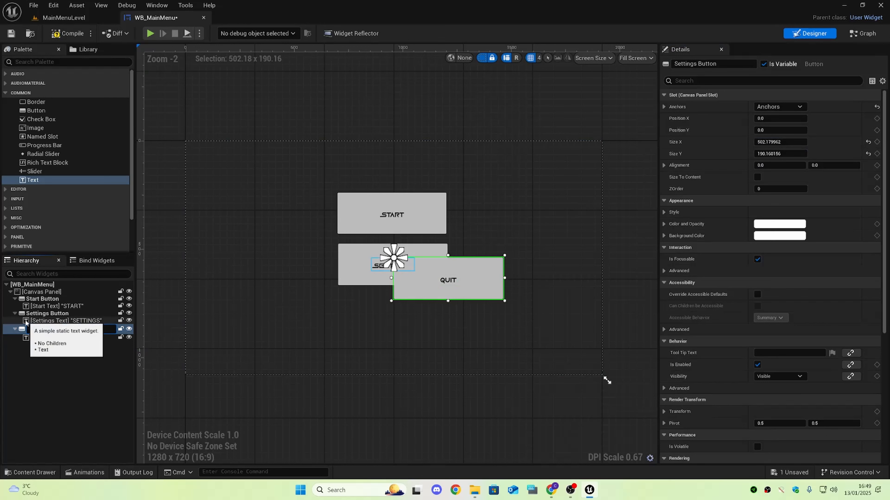
type("Quit")
key("Return")
left_click(53, 334)
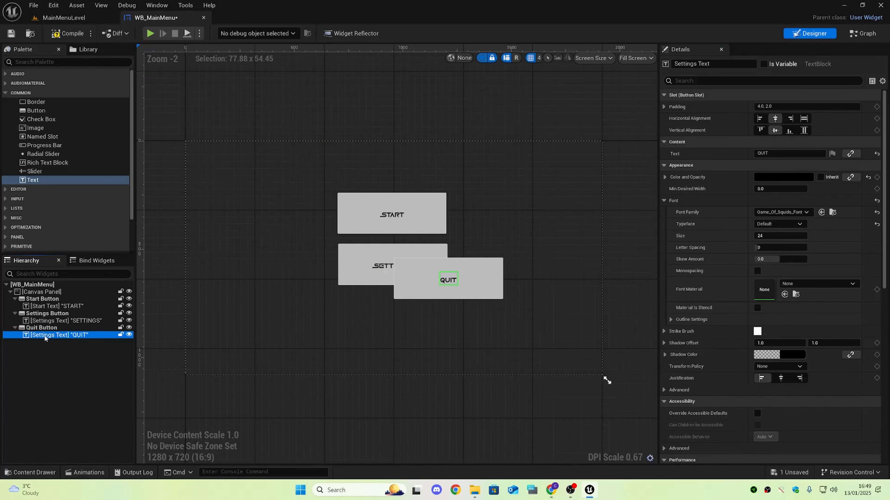
double_click(51, 337)
left_click_drag(56, 336, 30, 337)
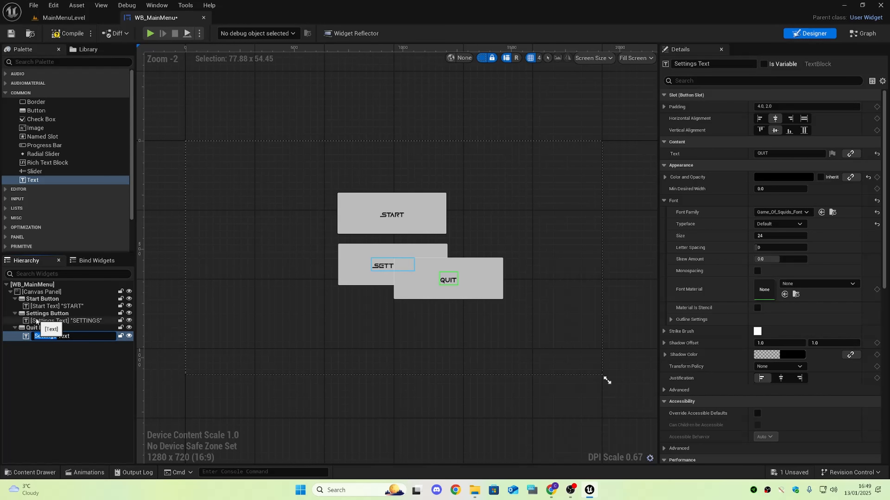
type("Quit")
key("Return")
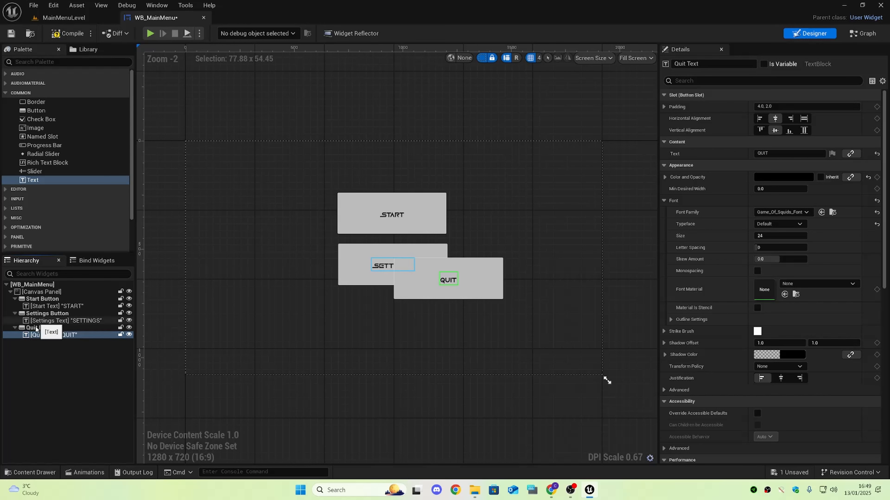
Place the Quit Button directly below the Settings Button, in line with the other buttons.
left_click(159, 360)
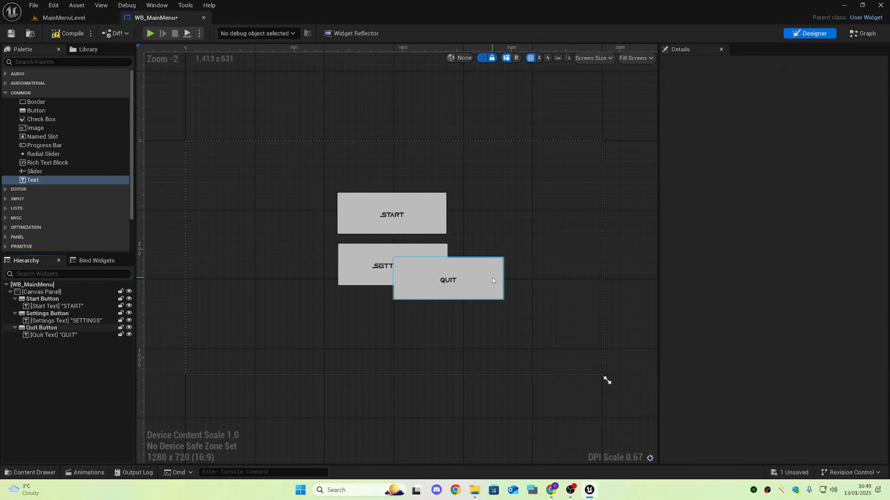
left_click_drag(492, 278, 422, 324)
left_click(411, 397)
left_click(400, 417)
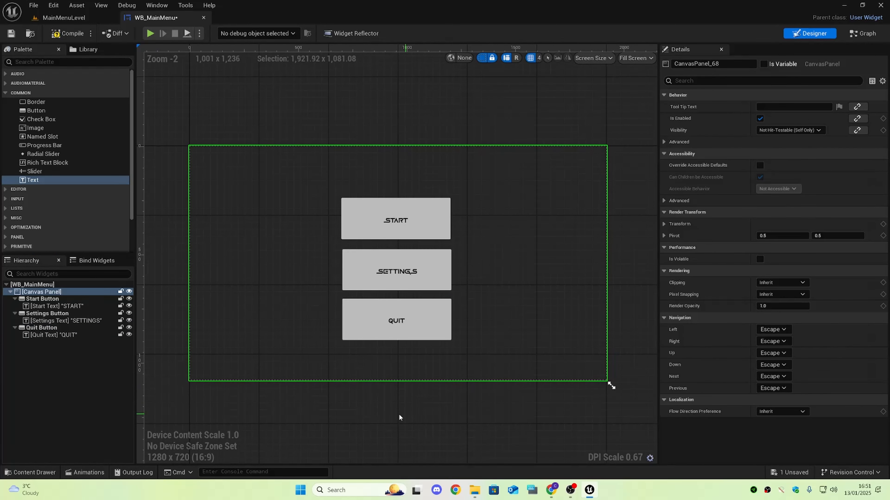
left_click(85, 374)
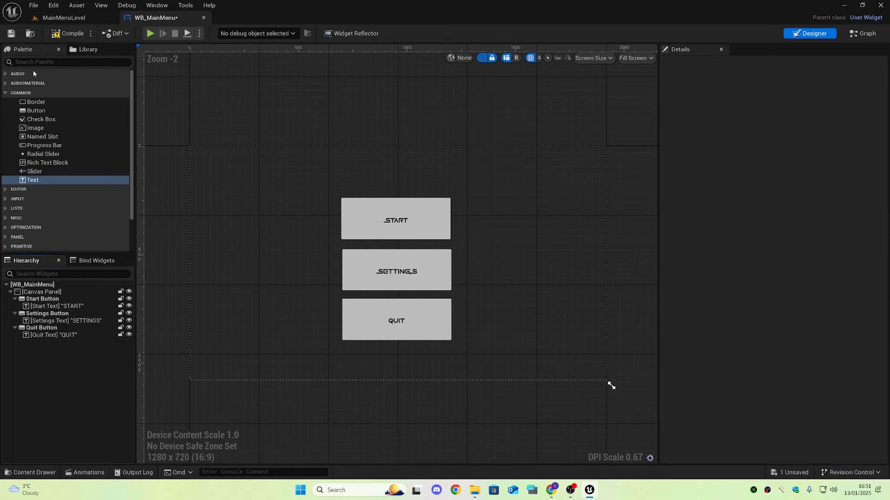
Find the Vertical Box widget and add one to the Canvas Panel.
left_click(38, 62)
type("ve")
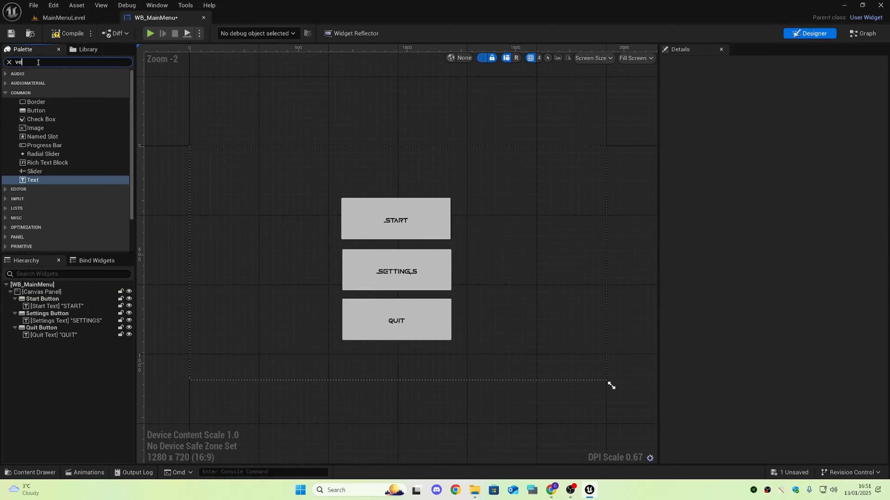
type("rtica")
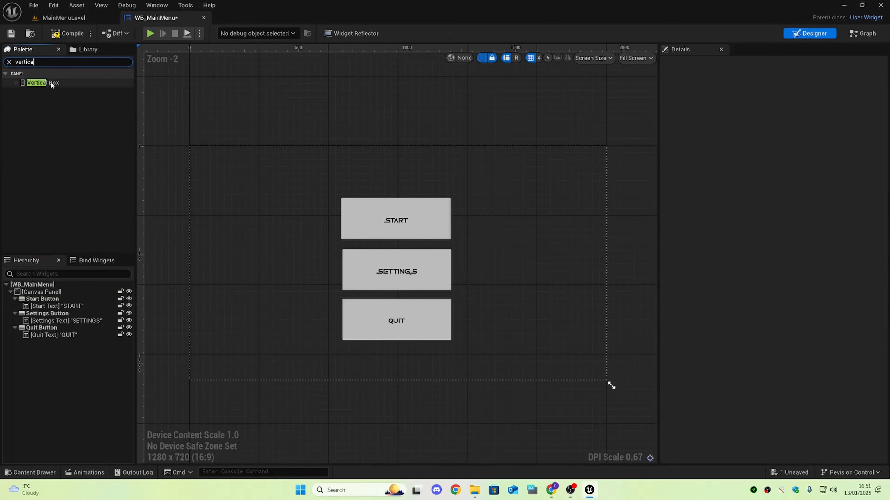
mouse_move(52, 82)
left_mouse_down()
mouse_move(69, 298)
mouse_move(48, 367)
mouse_move(55, 298)
left_mouse_up()
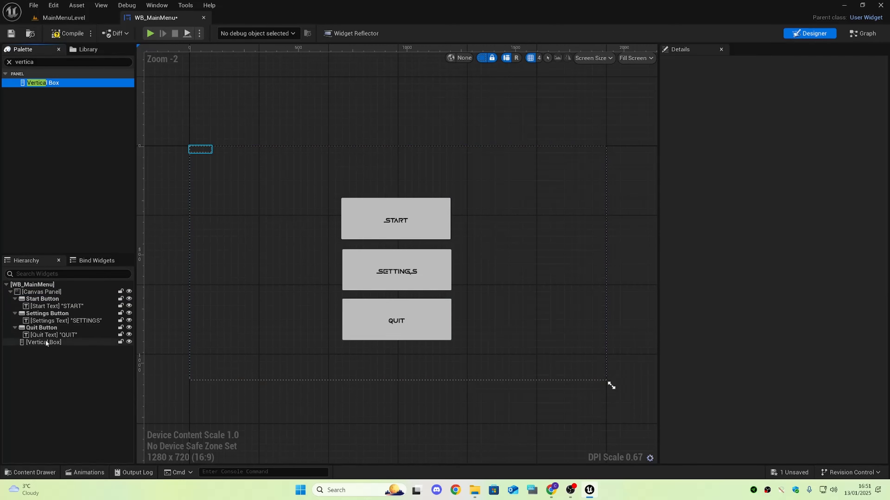
Nest the Quit, Settings and Start buttons inside the Vertical Box, in that order.
mouse_move(42, 328)
left_mouse_down()
mouse_move(46, 347)
mouse_move(49, 333)
left_mouse_up()
mouse_move(43, 299)
left_mouse_down()
mouse_move(49, 326)
mouse_move(48, 315)
left_mouse_up()
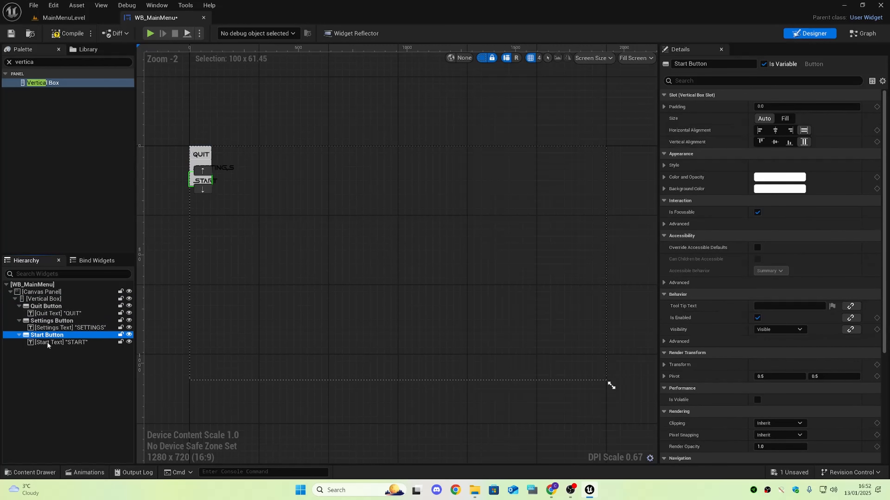
left_click(50, 361)
left_click(15, 299)
left_click(14, 299)
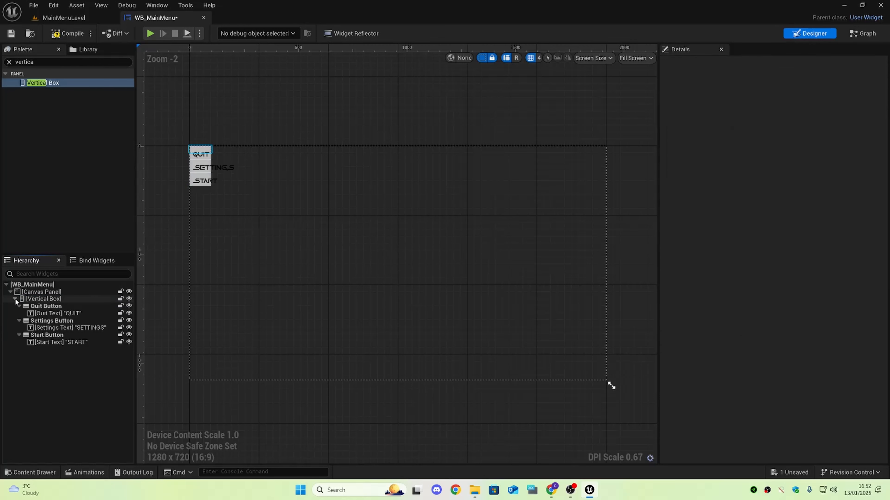
left_click(14, 299)
left_click(15, 299)
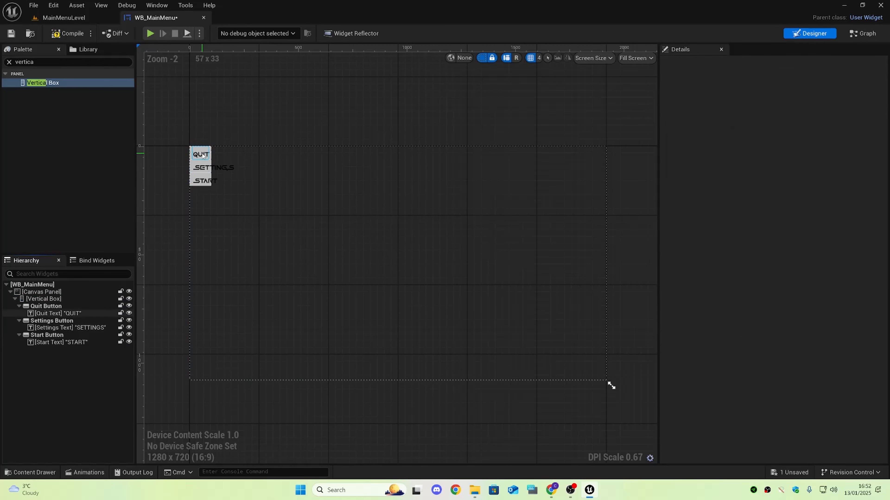
Resize the Vertical Box to about 637 by 1076, spanning the canvas height in its middle third.
scroll(196, 167, "up", 2)
scroll(197, 167, "down", 3)
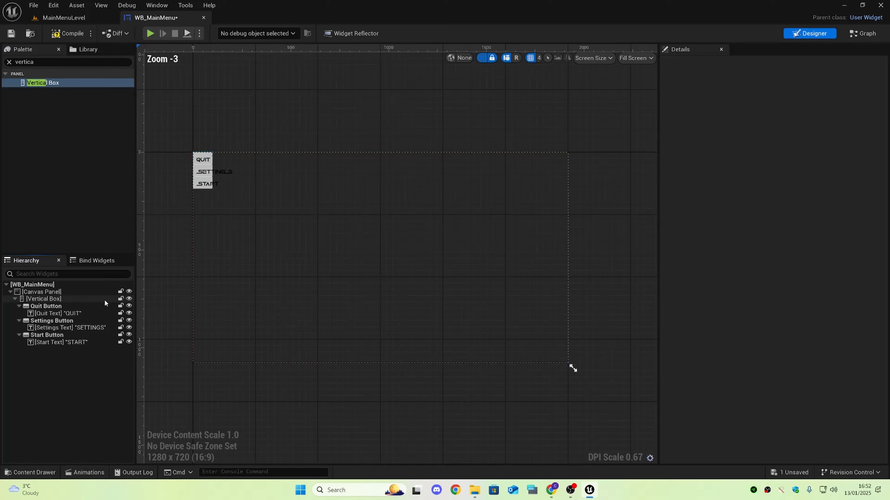
left_click(62, 299)
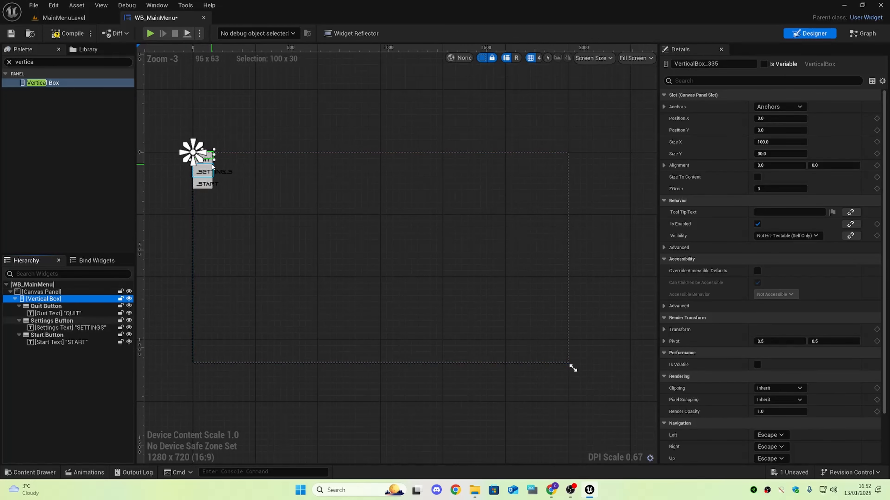
left_click_drag(213, 167, 573, 369)
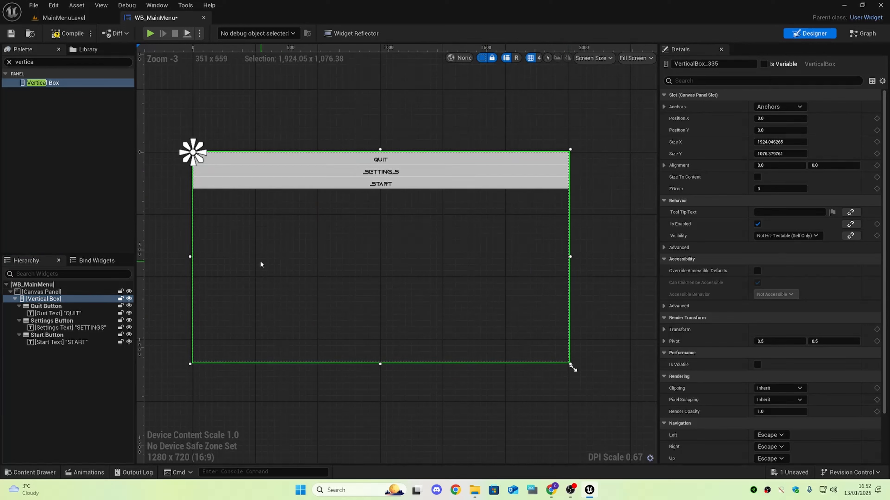
left_click_drag(190, 258, 314, 262)
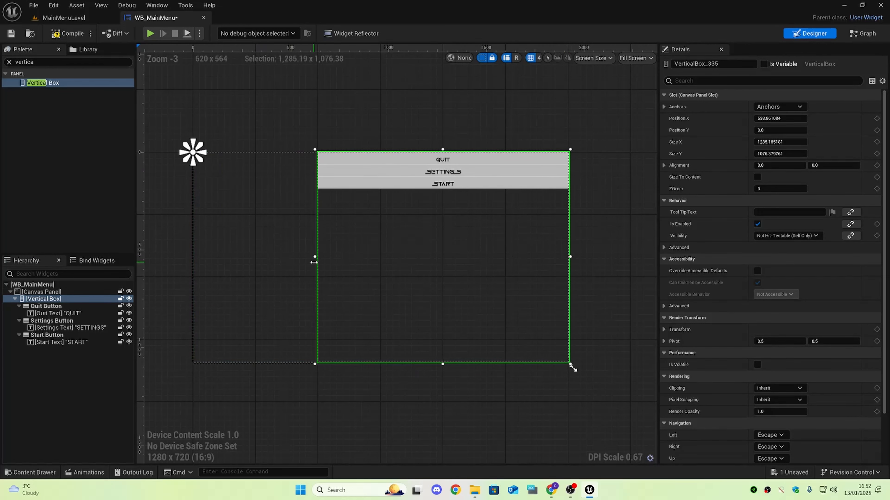
left_click_drag(569, 256, 443, 269)
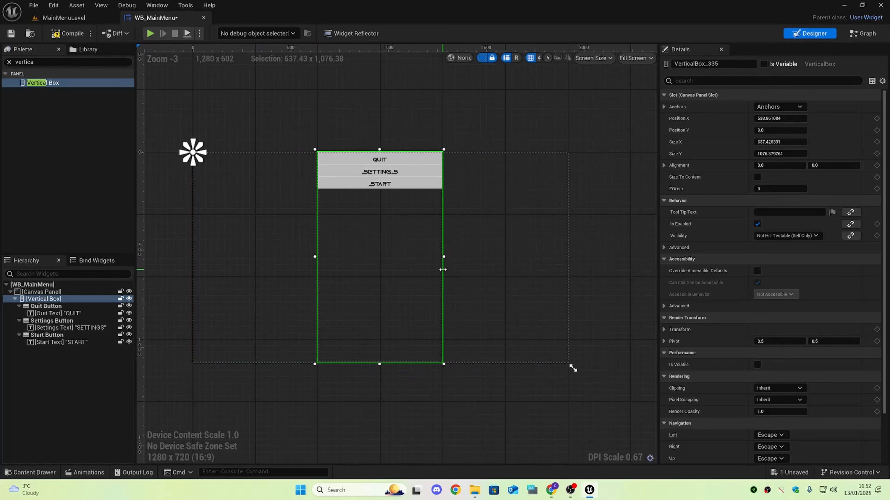
Anchor the Vertical Box to the center of the canvas.
scroll(390, 173, "up", 2)
scroll(372, 189, "down", 1)
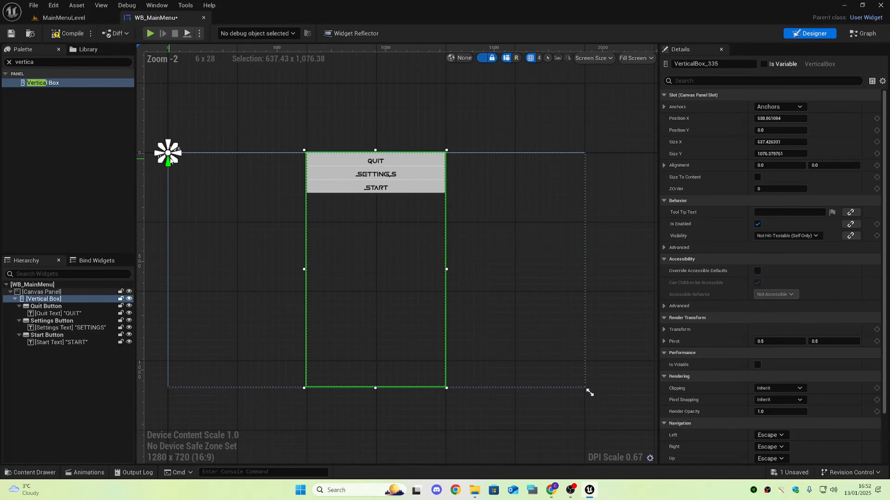
left_click(774, 107)
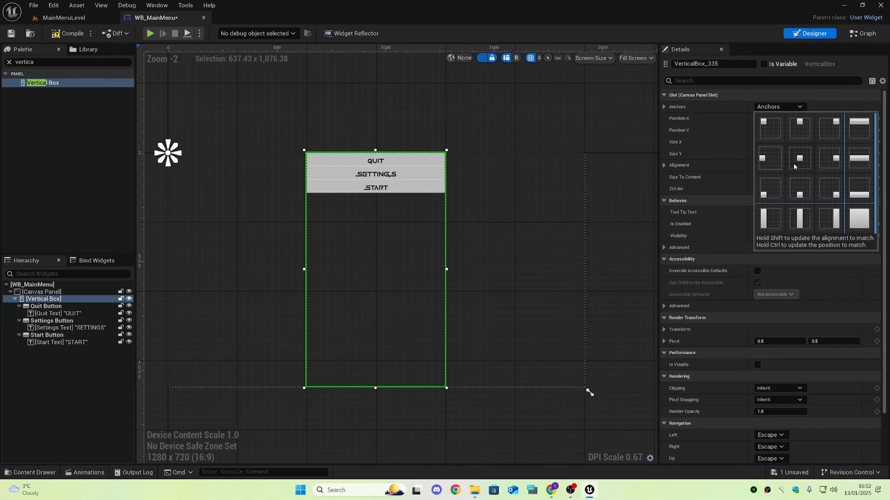
left_click(806, 162)
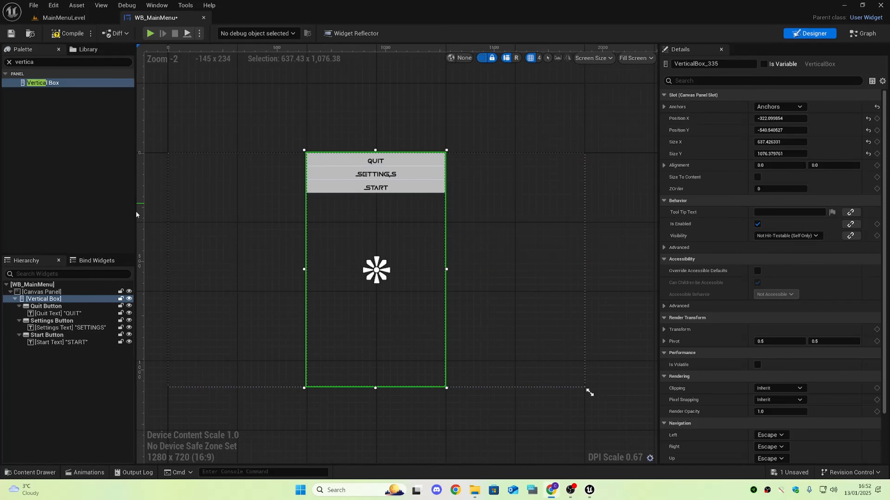
scroll(340, 286, "down", 4)
scroll(341, 288, "up", 5)
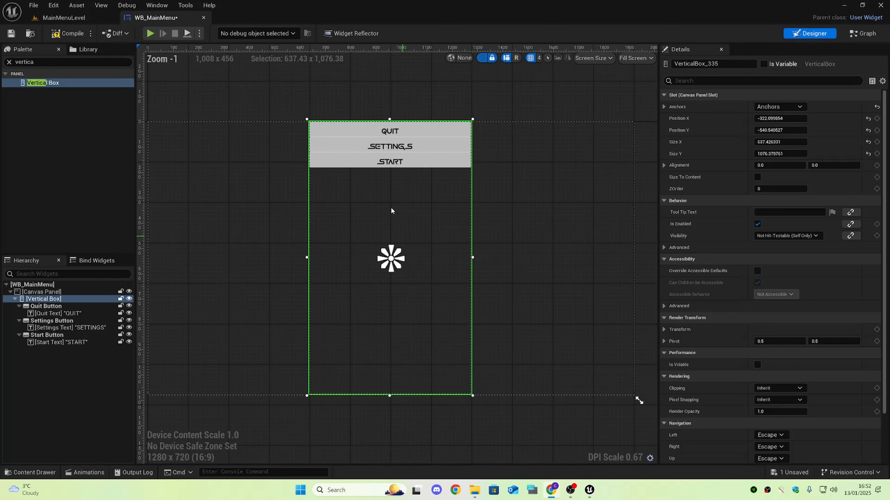
Save all unsaved project content, including the WB_MainMenu widget.
mouse_move(397, 219)
right_mouse_down()
mouse_move(397, 234)
mouse_move(411, 233)
mouse_move(403, 235)
right_mouse_up()
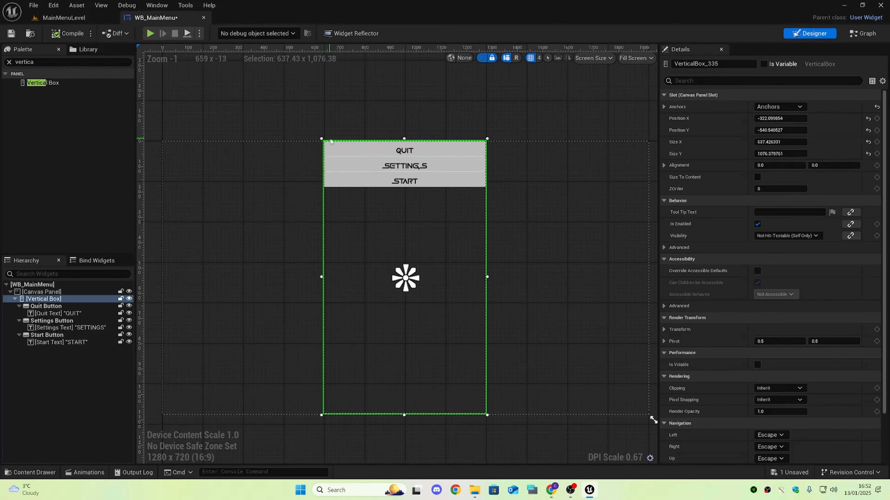
key("ctrl+space")
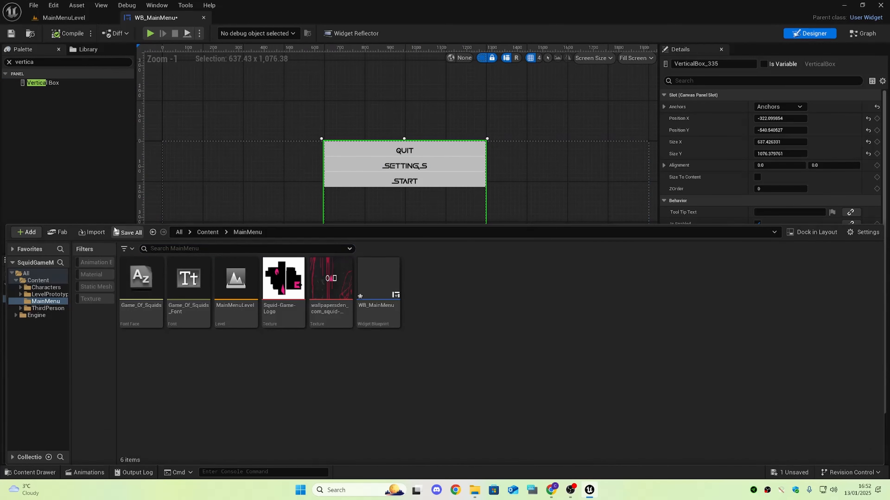
left_click(128, 233)
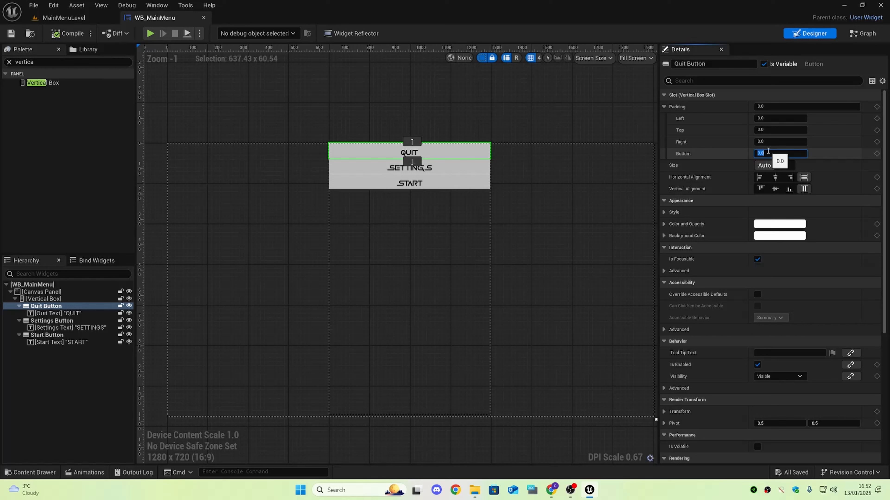
Set the Quit Button's bottom and top slot padding to 50 each.
key("Return")
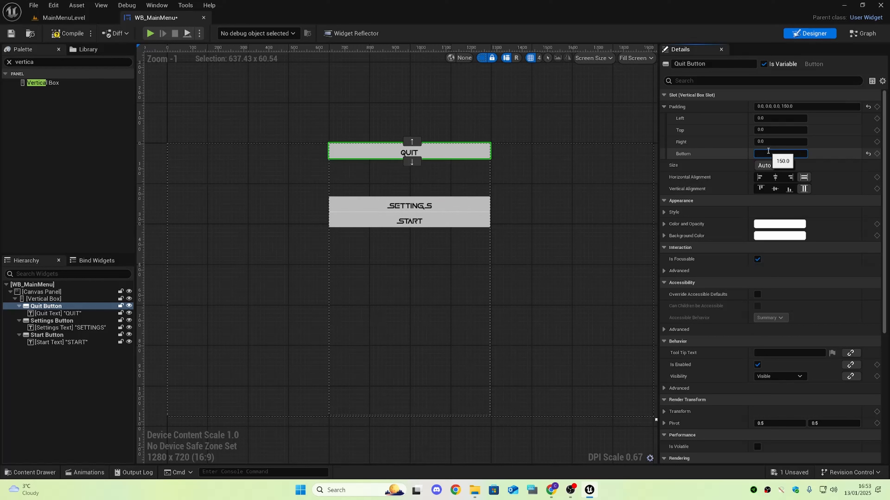
type("50")
key("Return")
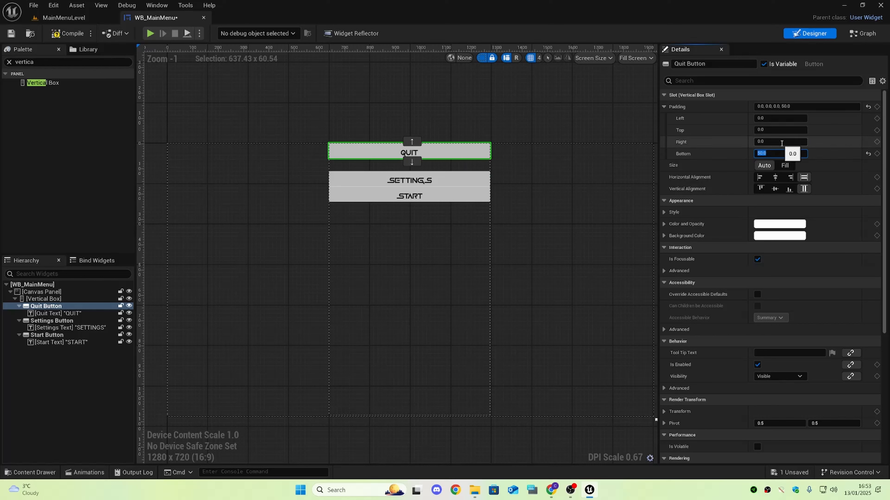
left_click(779, 118)
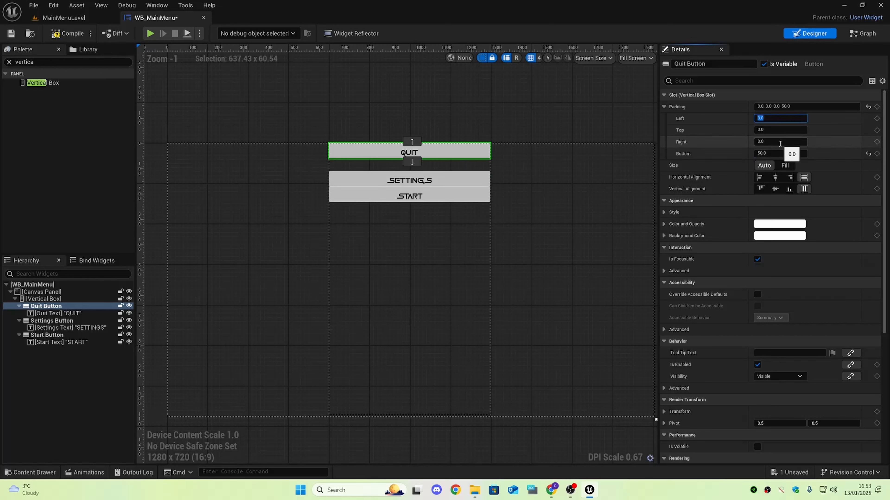
left_click(777, 131)
type("50")
key("Return")
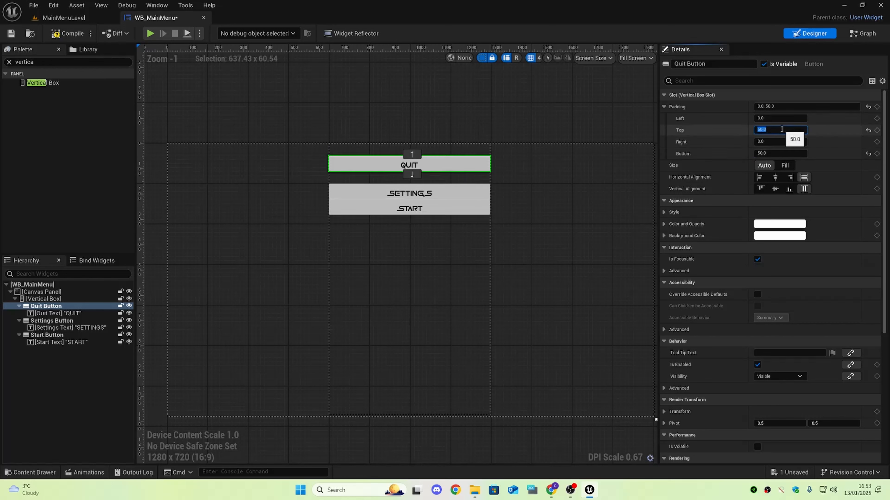
Give the Settings Button a slot padding of 50 at its top and bottom.
left_click(456, 192)
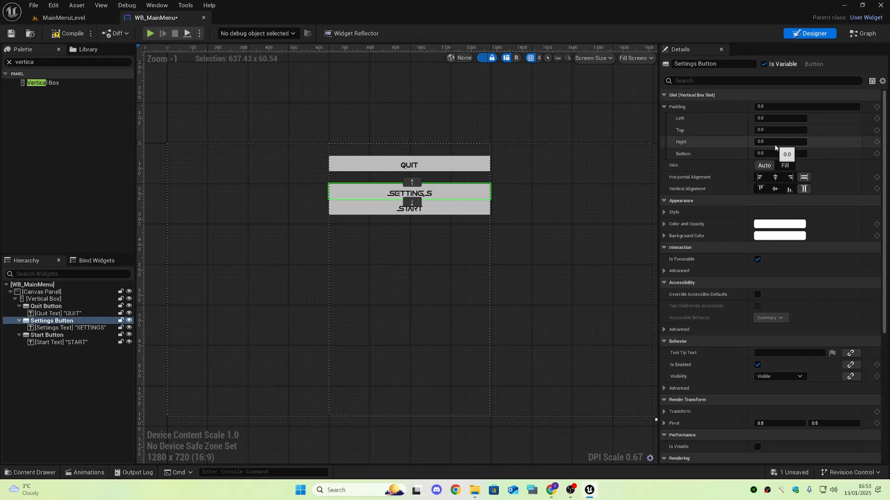
left_click(776, 132)
type("50")
key("Tab")
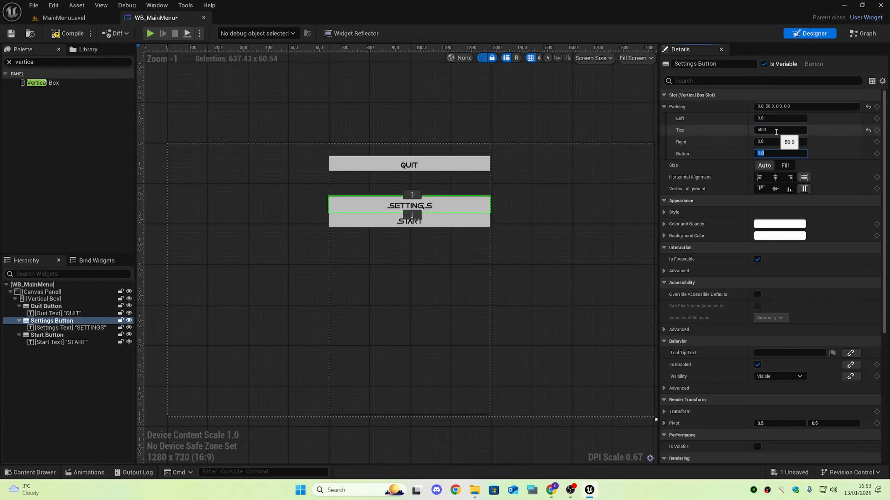
Set the Start Button's top and bottom slot padding to 50 to match the other buttons.
left_click(464, 236)
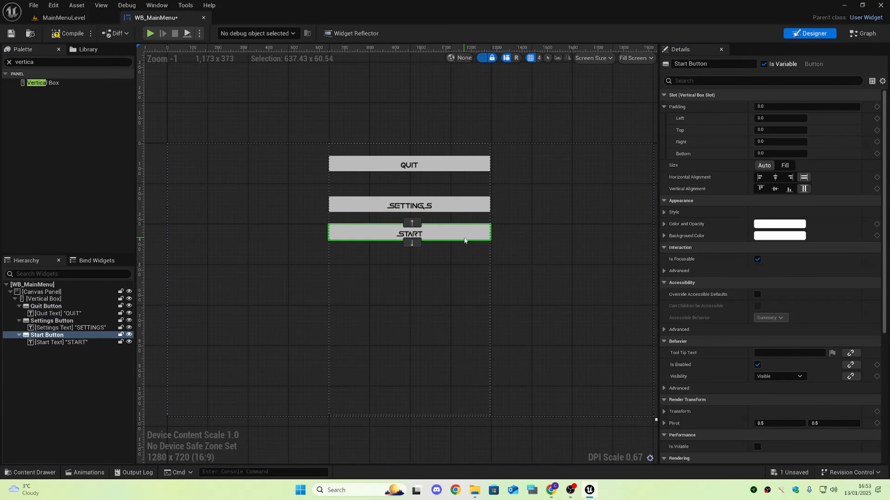
left_click(780, 129)
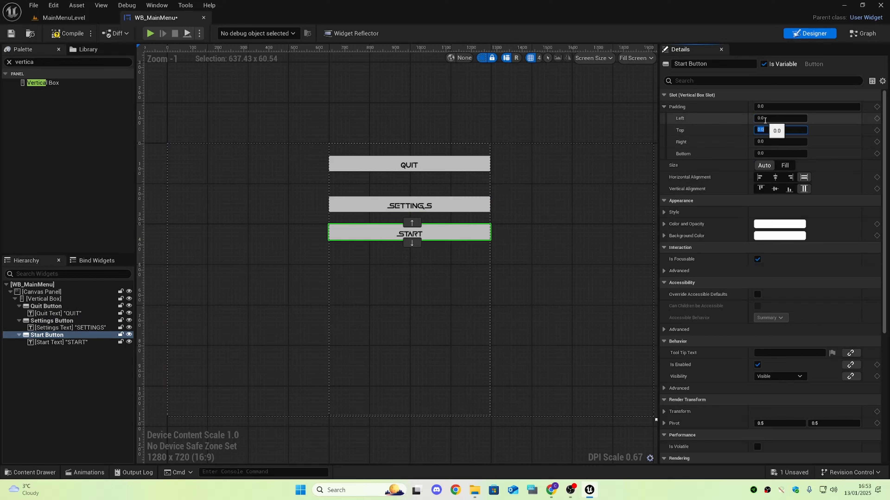
key("Return")
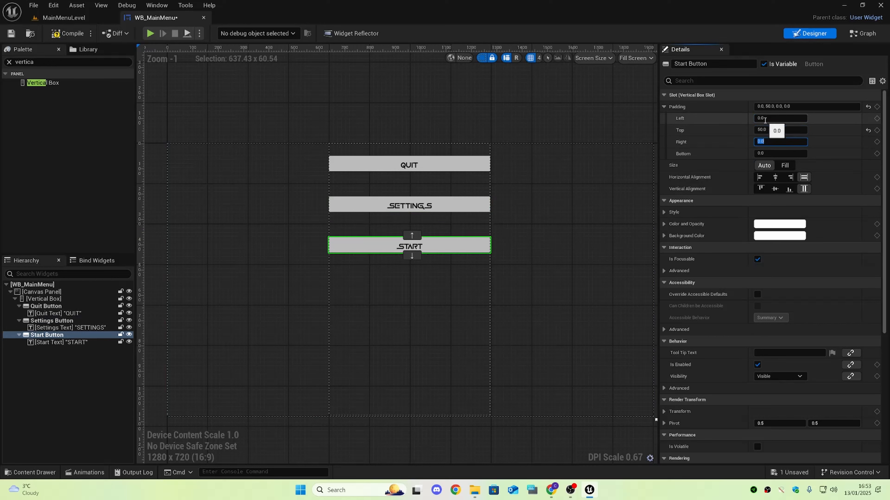
left_click(308, 87)
scroll(416, 246, "up", 2)
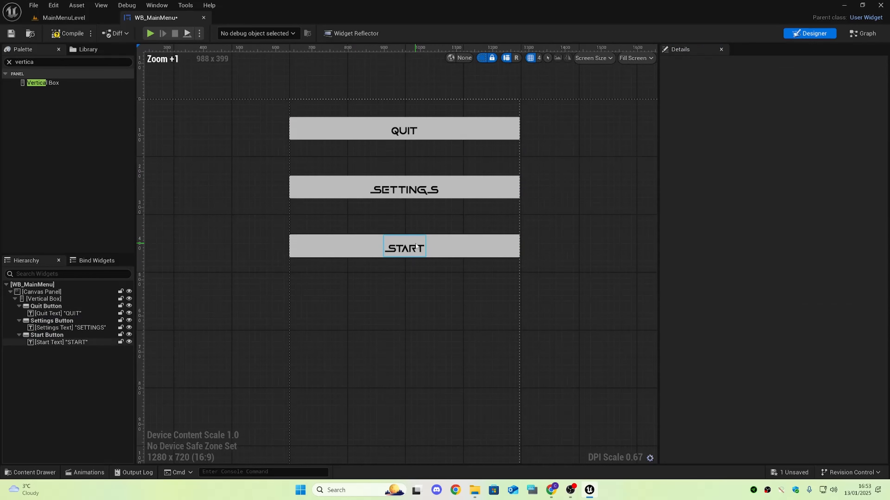
scroll(412, 246, "down", 1)
scroll(402, 239, "up", 1)
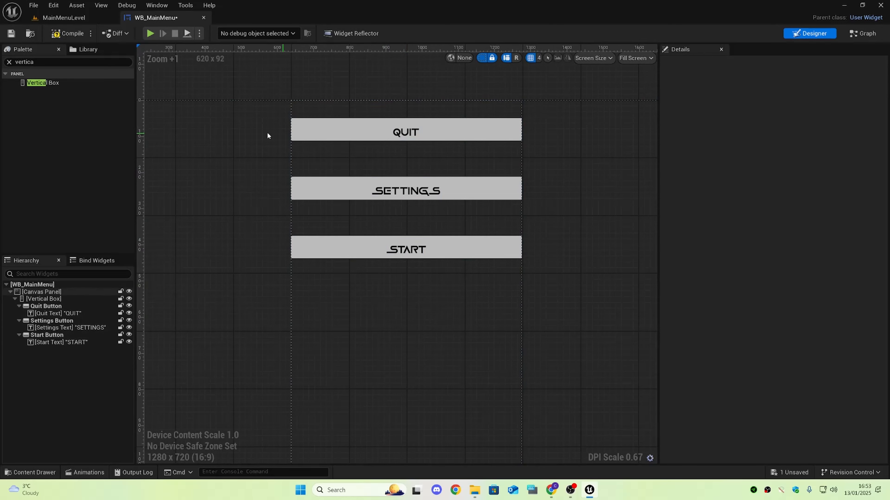
Clear the widget search and reorder the Vertical Box's buttons as Start, Settings, Quit.
left_click(9, 61)
left_click_drag(405, 249, 403, 132)
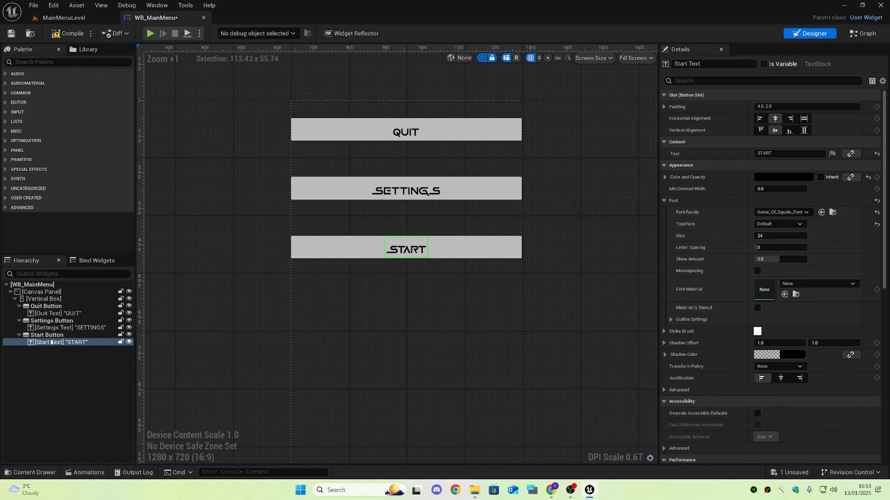
mouse_move(50, 335)
left_mouse_down()
mouse_move(54, 304)
mouse_move(50, 346)
mouse_move(54, 322)
left_mouse_up()
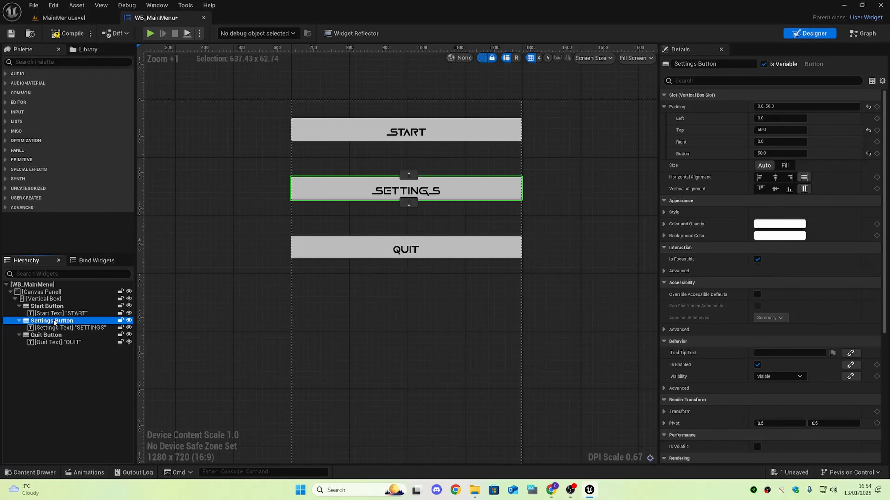
left_click(346, 87)
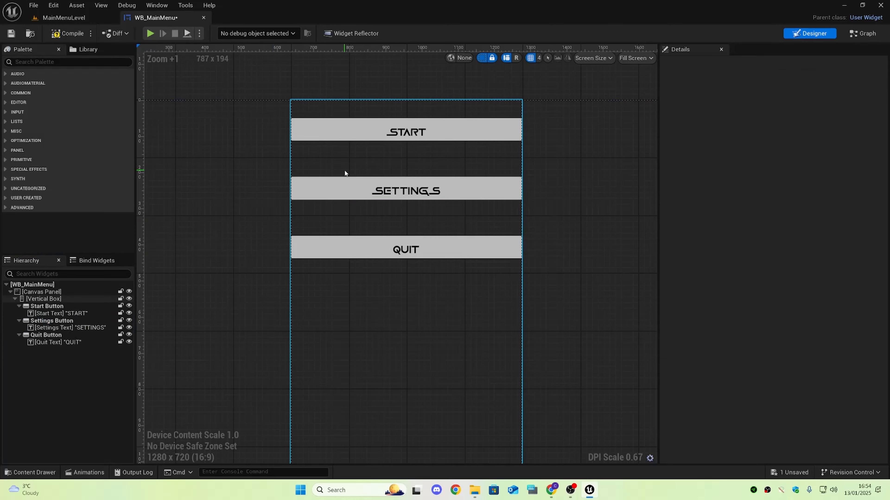
scroll(344, 170, "down", 5)
scroll(411, 151, "up", 5)
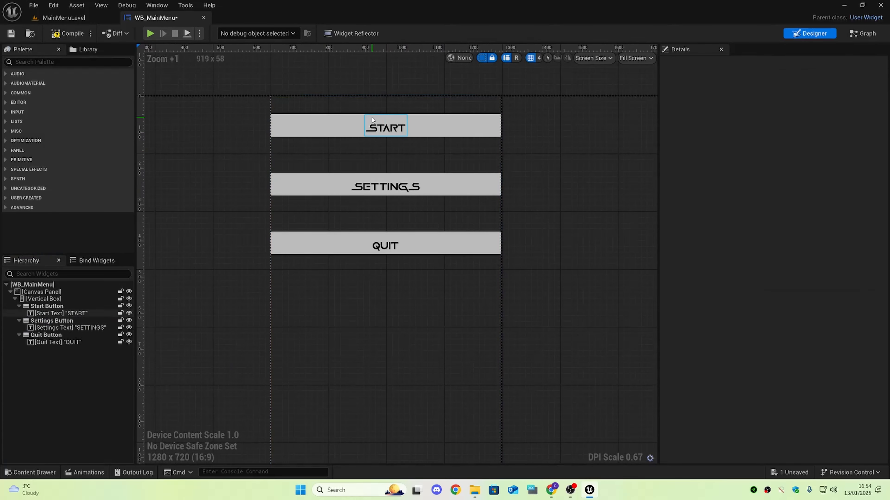
Save the modified WB_MainMenu asset.
key("ctrl+space")
left_click(127, 232)
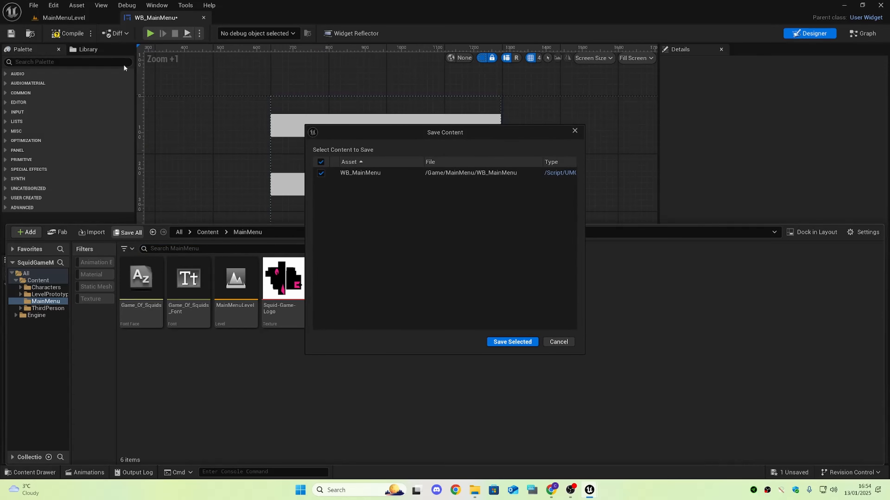
left_click(512, 341)
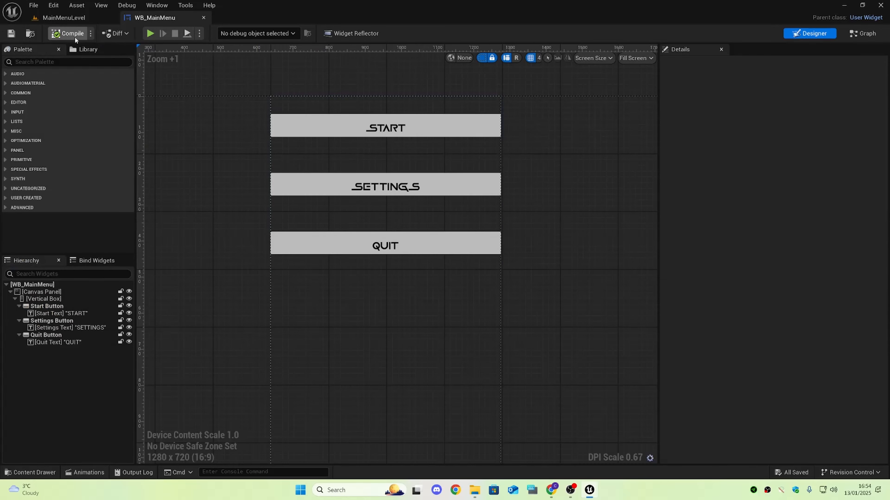
Set the Start Button's left and right slot padding to 50.
scroll(297, 281, "down", 1)
scroll(403, 228, "up", 1)
scroll(368, 211, "down", 1)
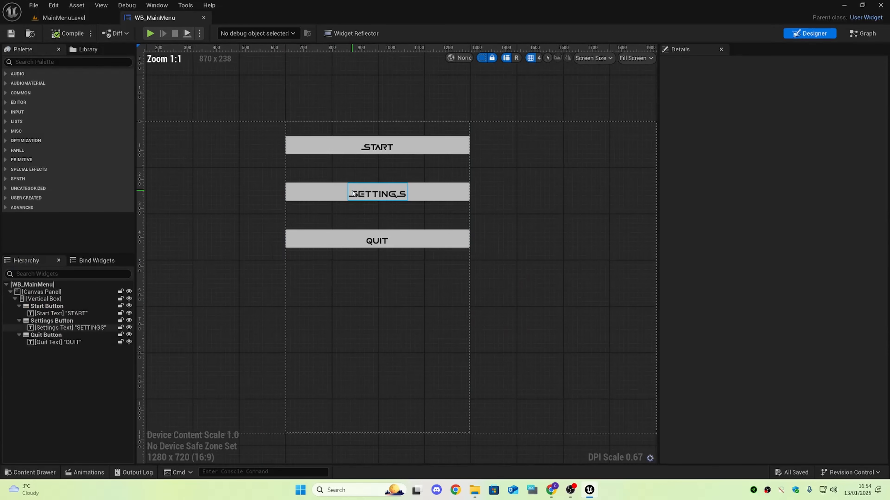
scroll(351, 200, "up", 1)
scroll(390, 266, "down", 1)
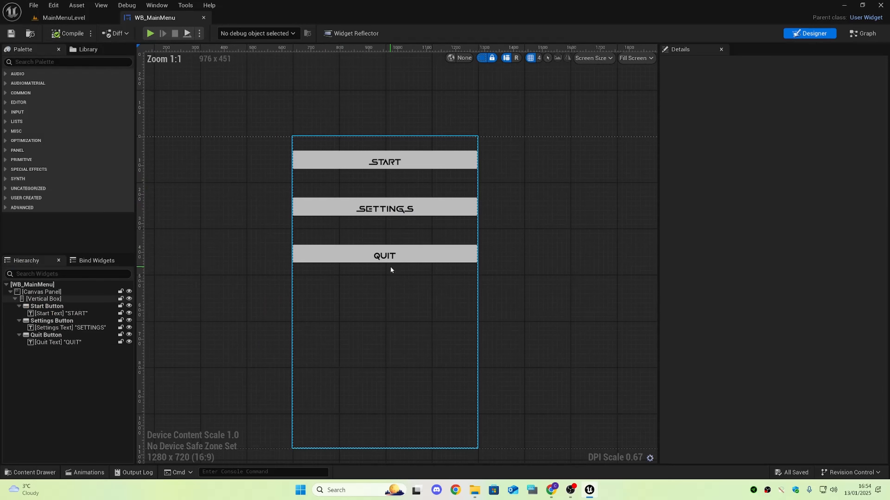
scroll(390, 267, "up", 1)
left_click(425, 135)
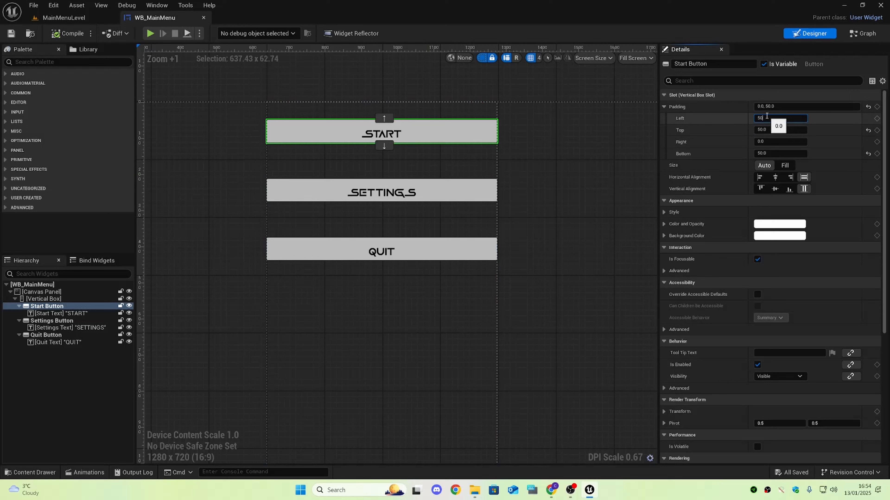
left_click(766, 118)
type("50")
key("Tab")
key("Return")
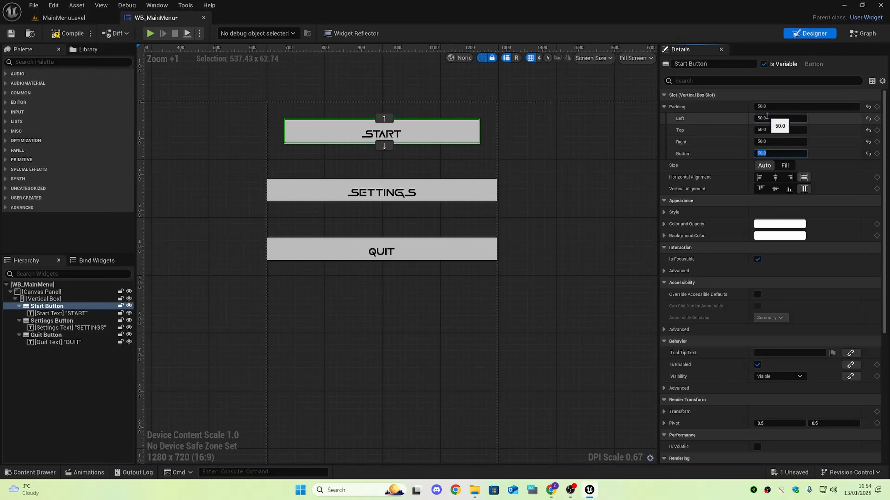
Narrow the Settings Button by setting its left and right slot padding to 50.
left_click(483, 190)
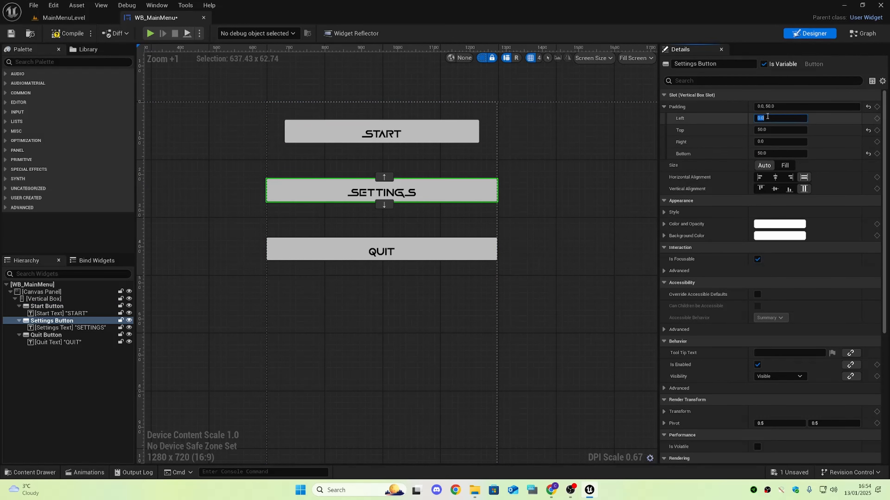
type("50")
key("Tab")
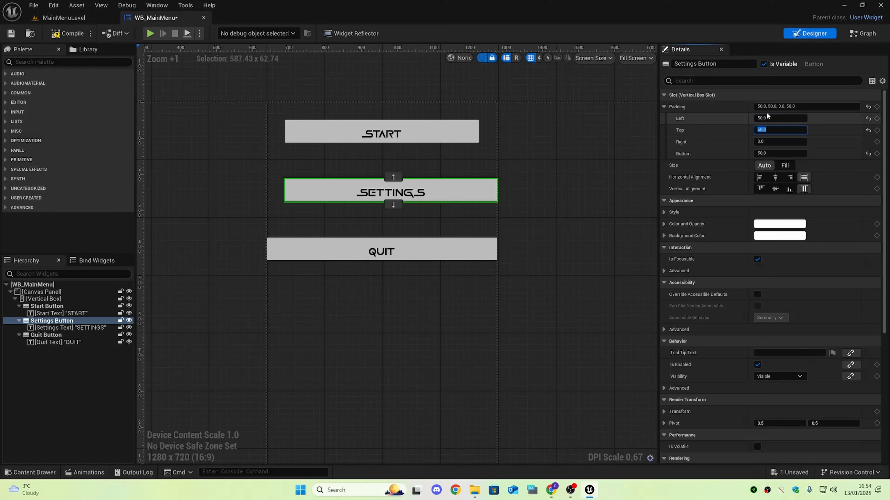
key("Tab")
type("50")
key("Return")
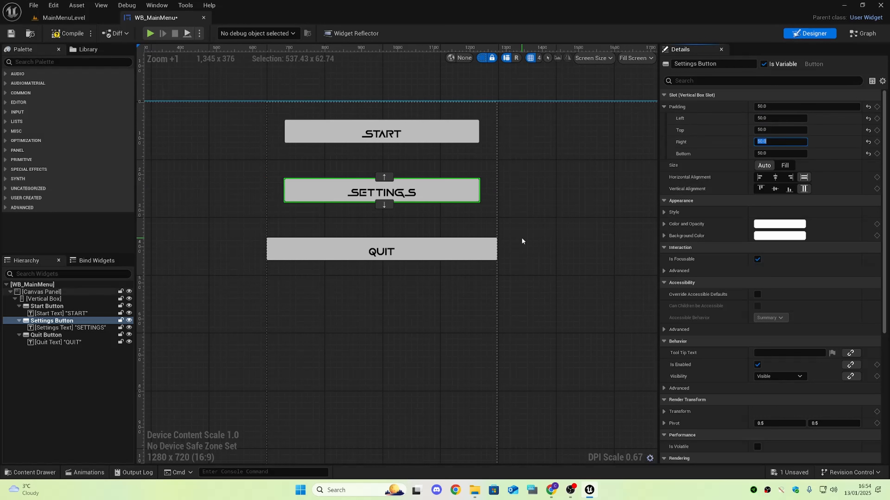
Set the Quit Button's left and right slot padding to 50 so all three buttons match.
left_click(481, 250)
left_click(777, 118)
type("50")
key("Tab")
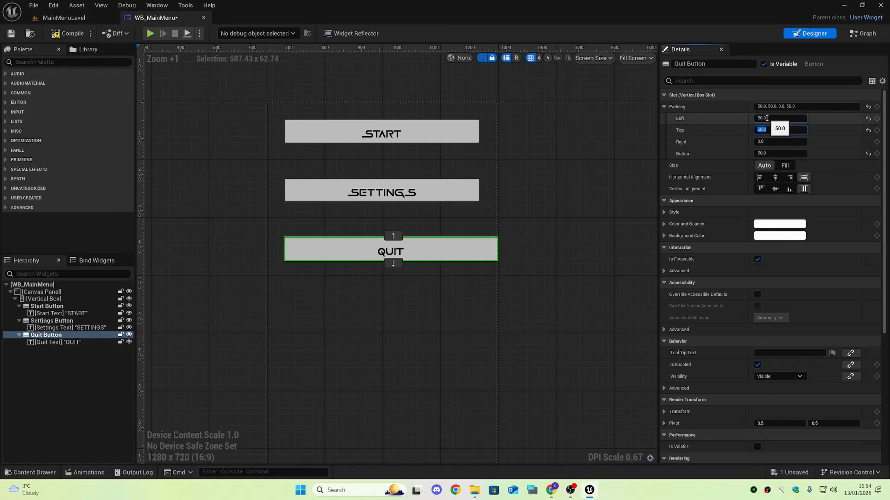
key("Return")
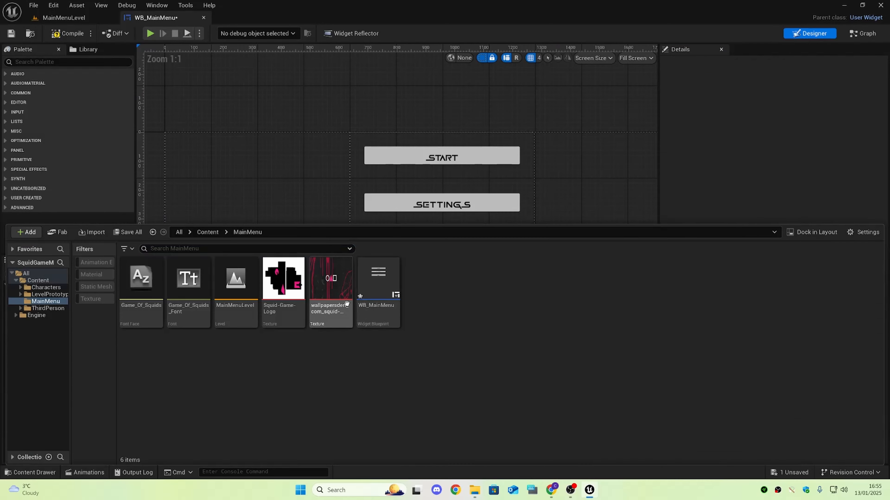
Find the Image widget and add one to the Canvas Panel, above the Vertical Box in the hierarchy so it draws behind the buttons.
left_click(70, 62)
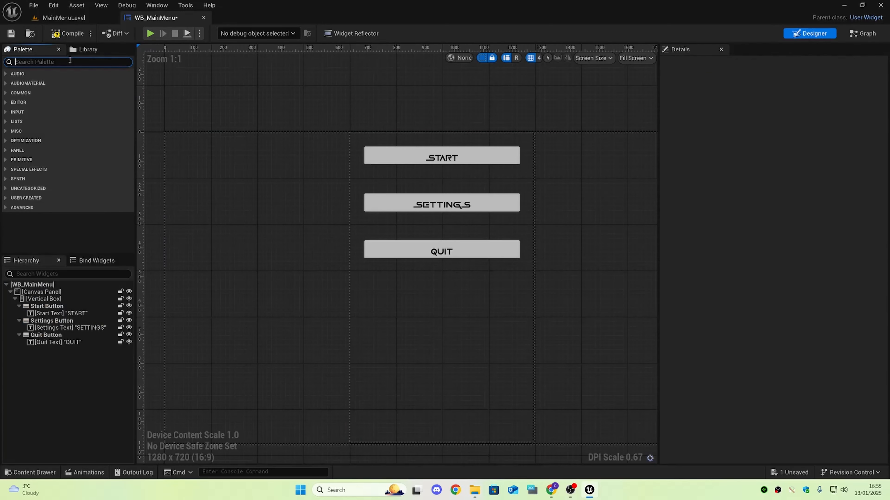
type("image")
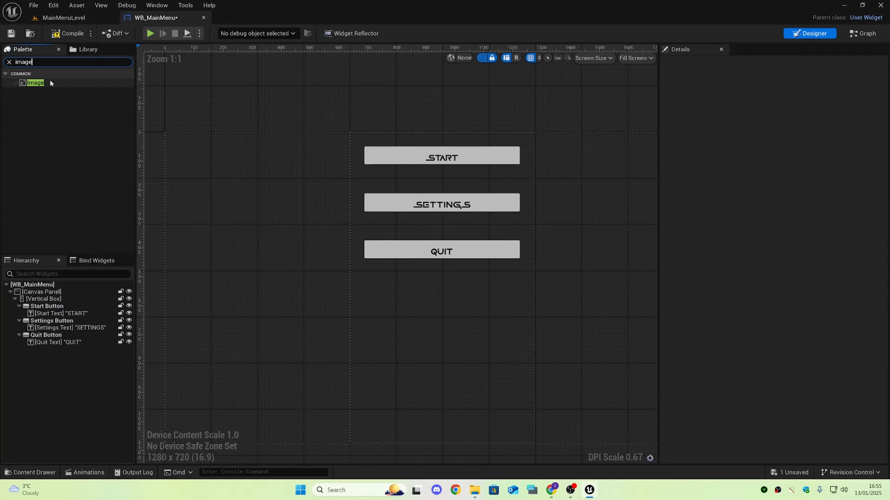
left_click_drag(50, 83, 91, 146)
left_click_drag(68, 272, 62, 297)
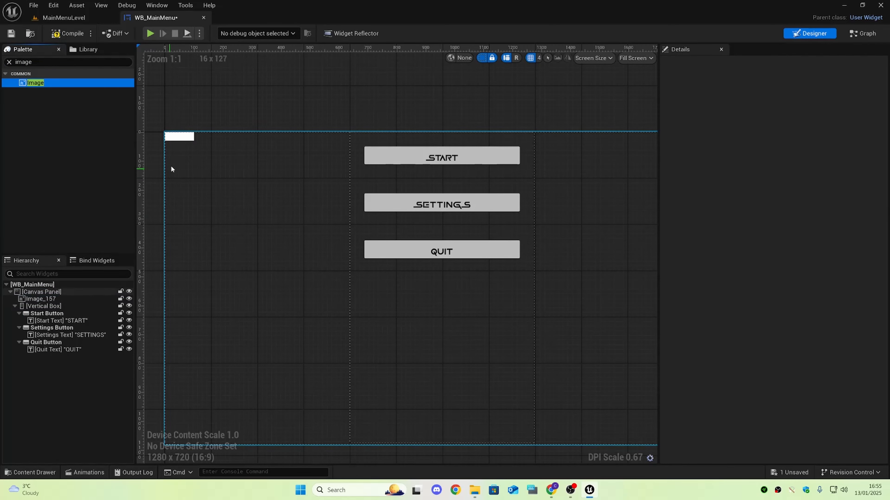
Resize the image to about 1913 by 1071 so it fills the canvas behind the buttons.
left_click(188, 137)
left_click_drag(196, 143, 676, 442)
scroll(609, 421, "down", 3)
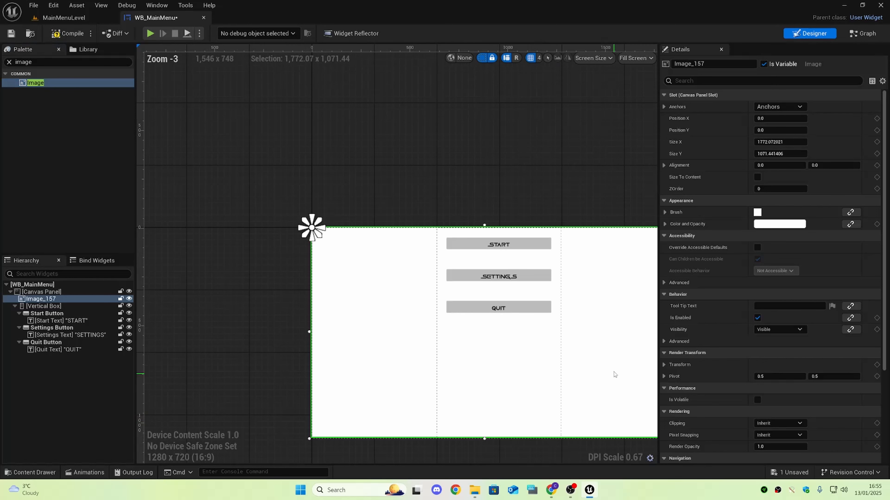
right_click_drag(613, 374, 488, 333)
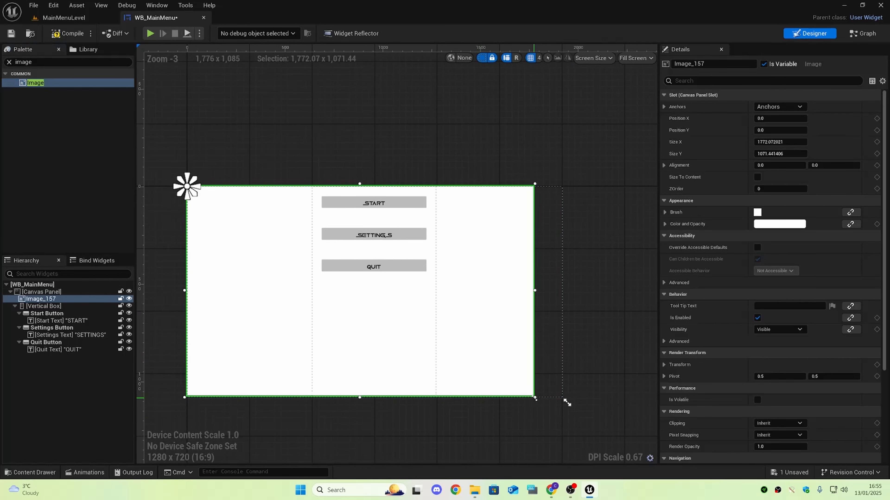
left_click_drag(566, 403, 566, 402)
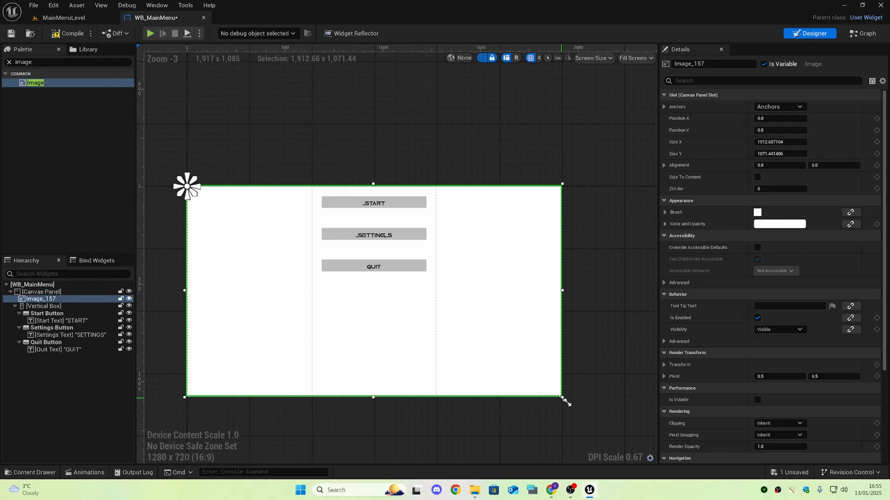
Set the background image's size to exactly 1920 by 1080.
left_click(775, 141)
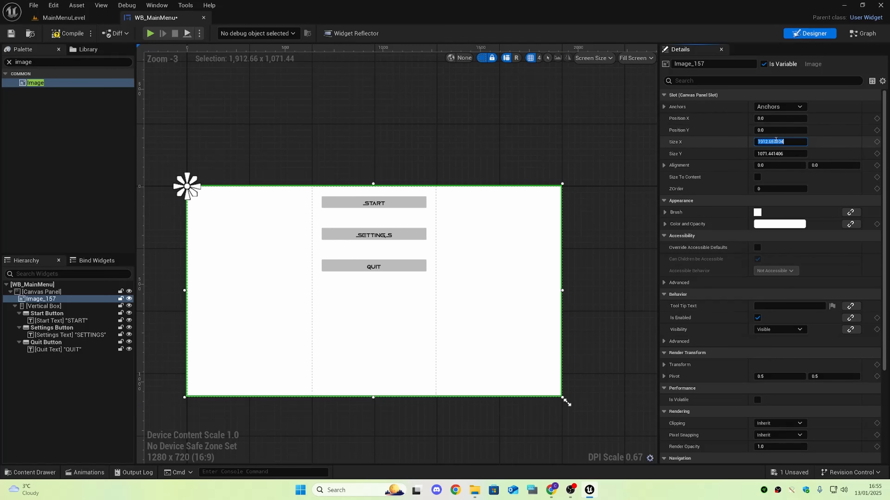
type("1920")
key("Tab")
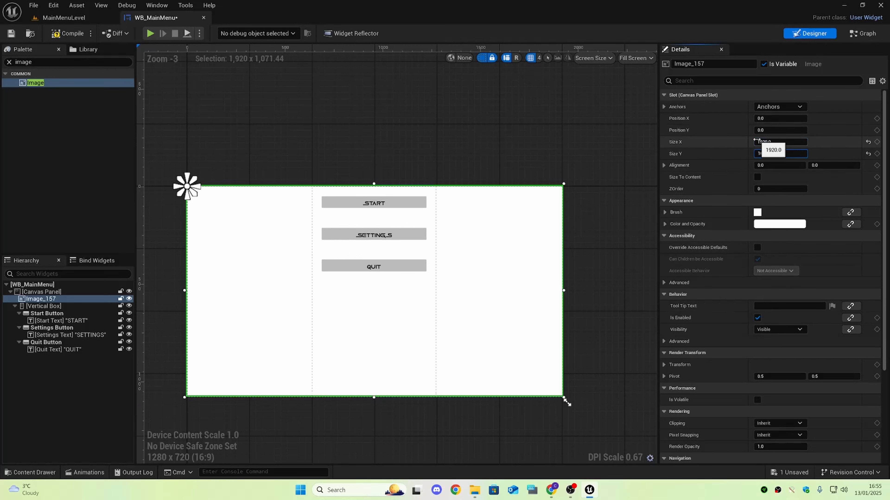
type("1080")
key("Return")
scroll(557, 339, "up", 1)
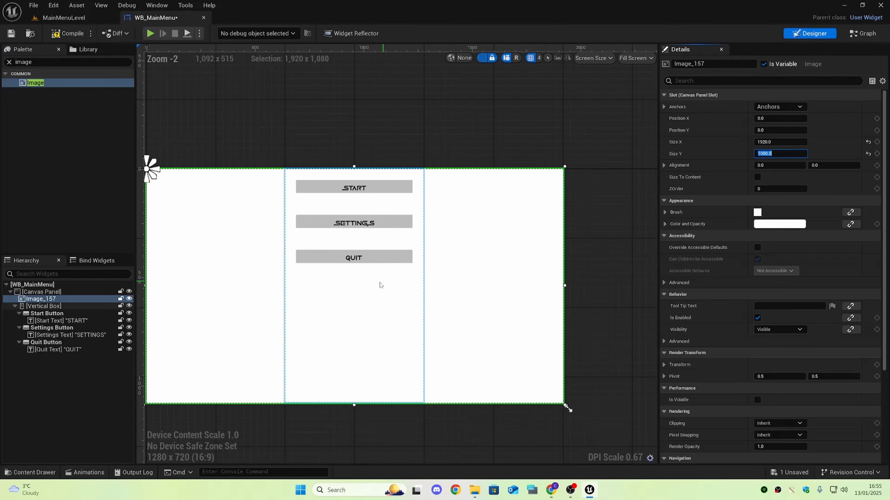
right_click_drag(280, 319, 352, 329)
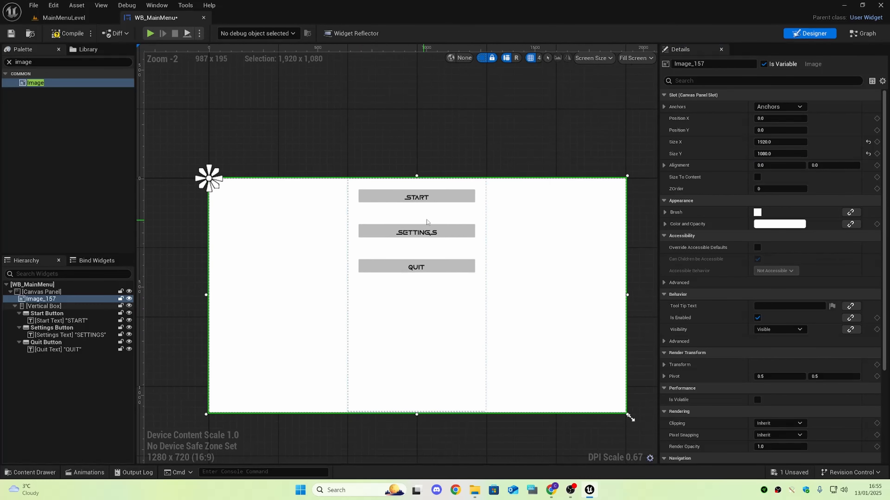
scroll(426, 220, "up", 1)
left_click(433, 224)
left_click(272, 262)
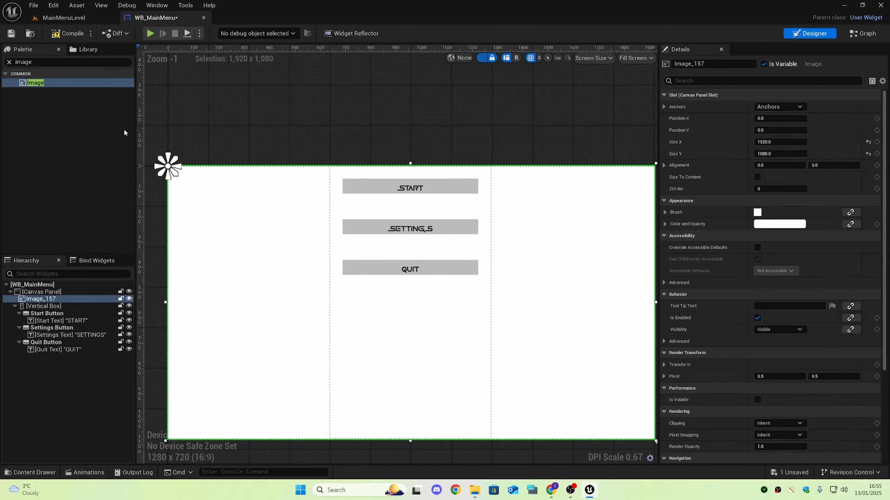
Assign the wallpapersden_com_squid-game texture from the MainMenu folder as the background image's brush.
left_click(665, 213)
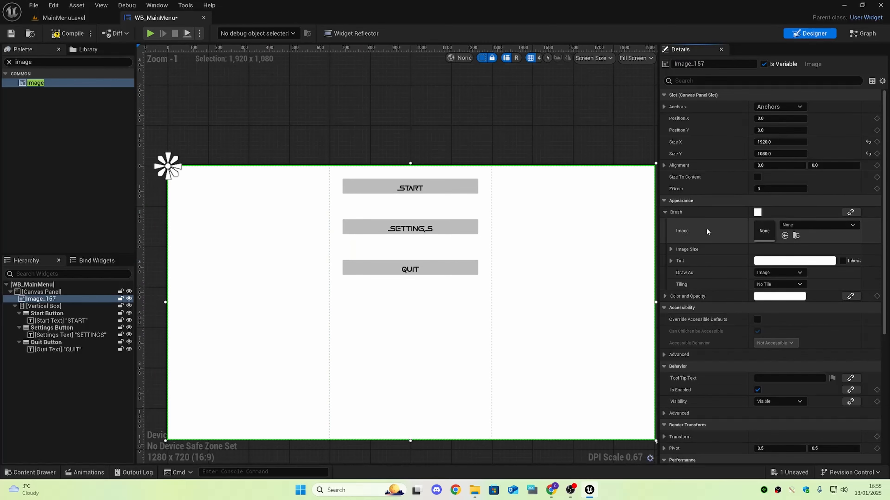
left_click(793, 225)
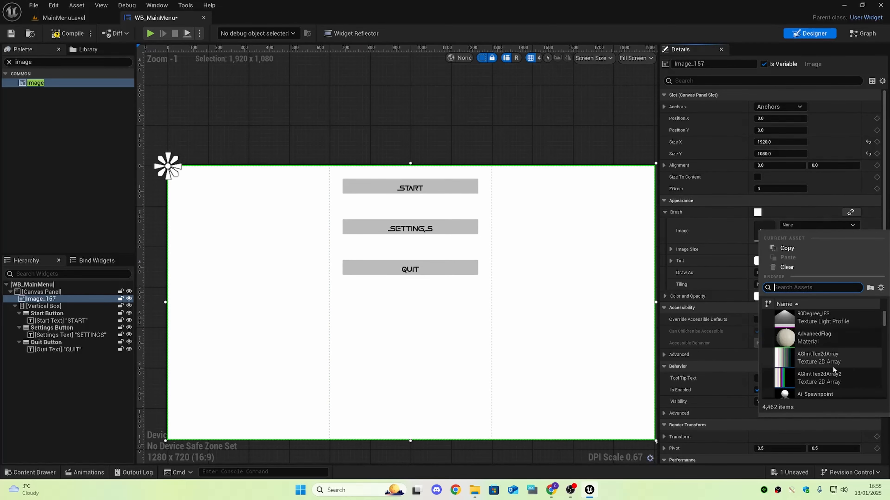
scroll(833, 368, "down", 5)
key("Escape")
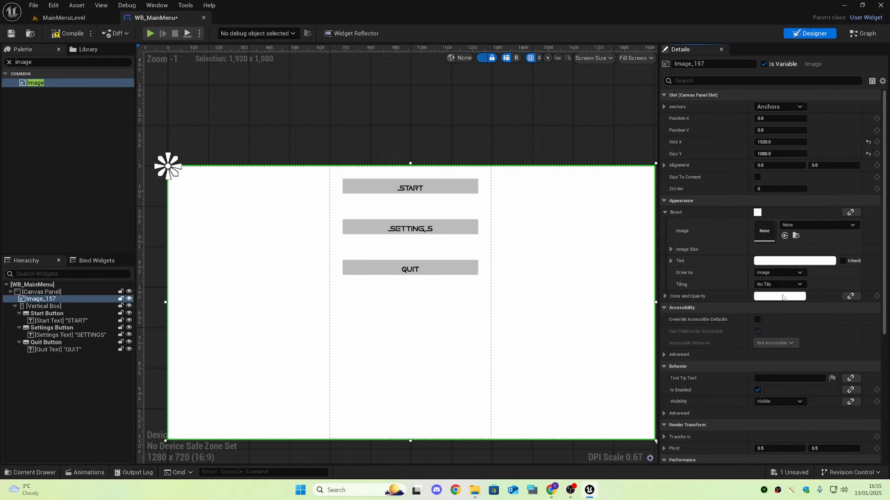
left_click(784, 236)
key("ctrl+space")
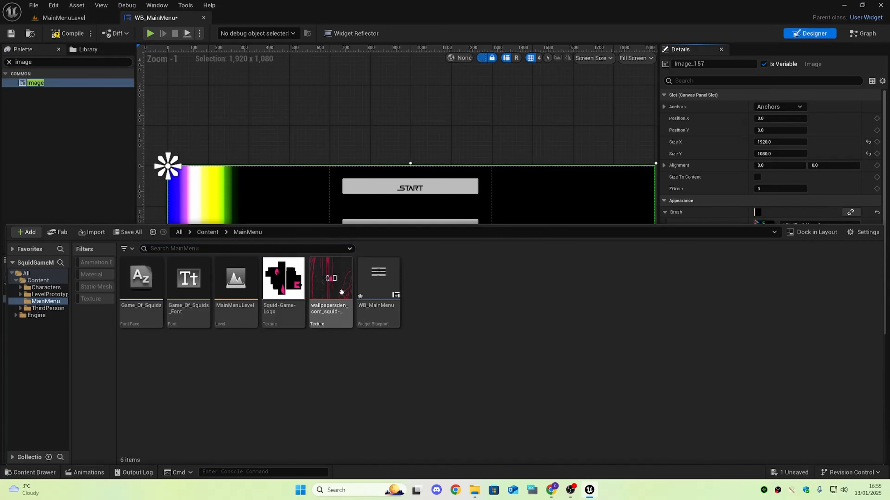
left_click(453, 113)
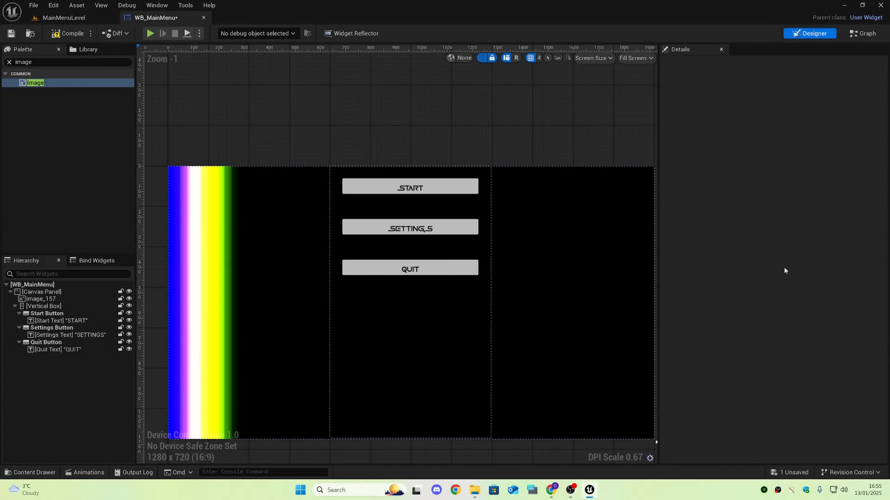
left_click(534, 223)
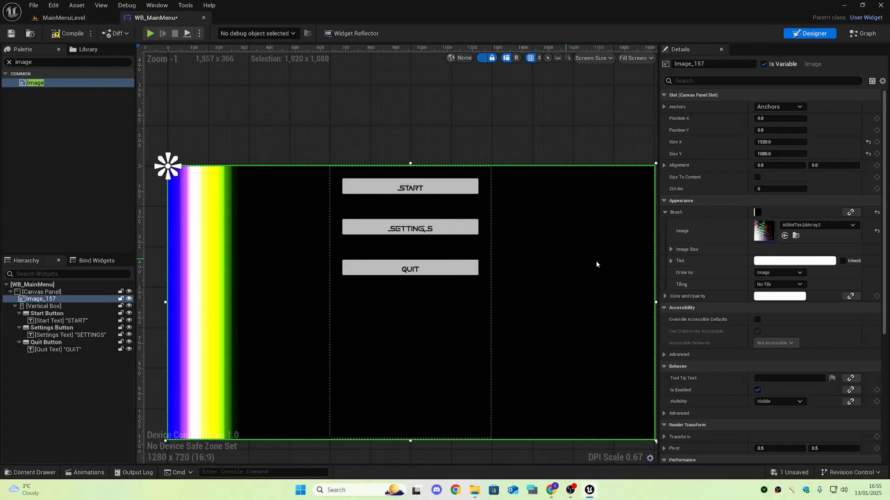
left_click(784, 235)
scroll(516, 309, "down", 2)
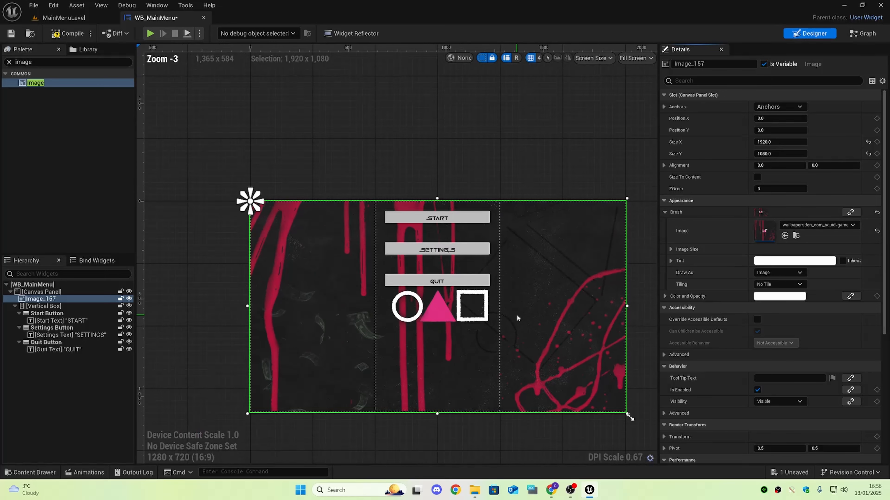
left_click(456, 140)
scroll(472, 224, "up", 1)
key("ctrl+space")
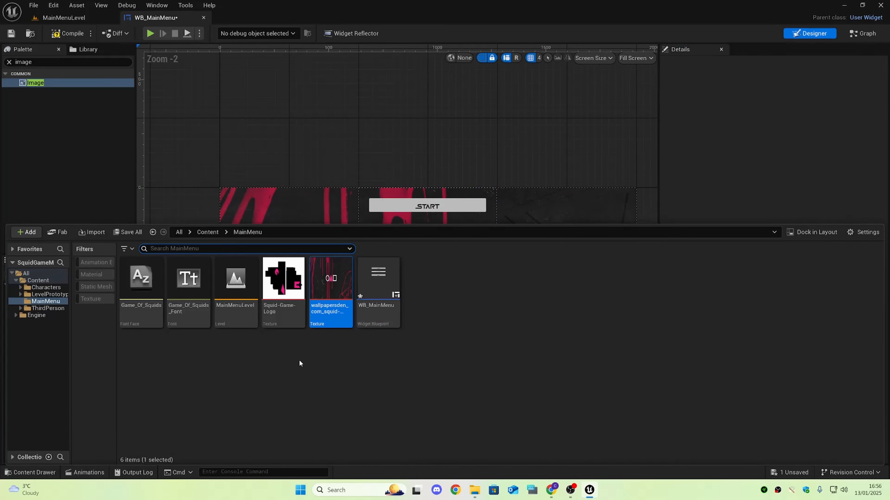
left_click(287, 302)
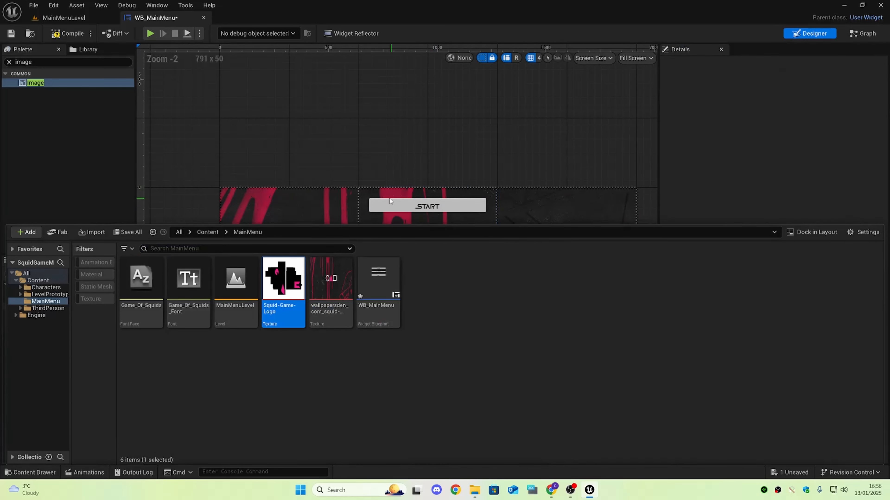
left_click(451, 141)
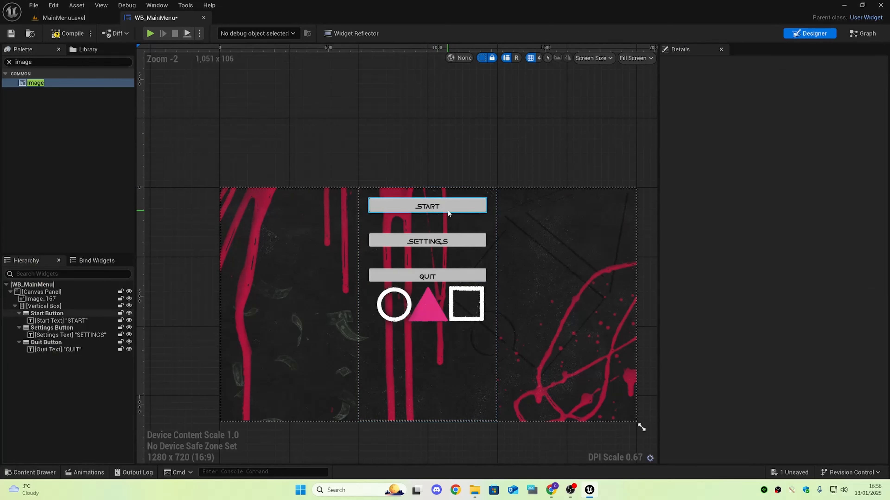
left_click(488, 225)
left_click(458, 207)
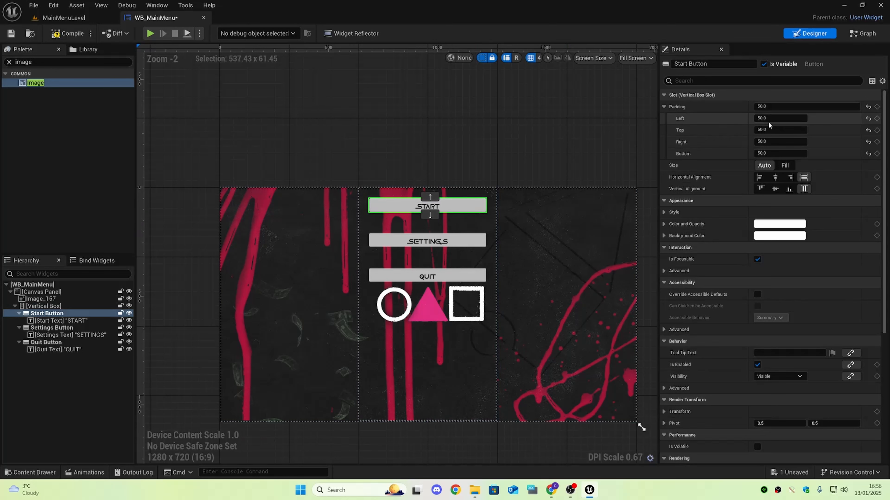
Shorten the Vertical Box to about 494 high and move it to about -309, -245, over the middle of the canvas.
left_click_drag(425, 409, 445, 283)
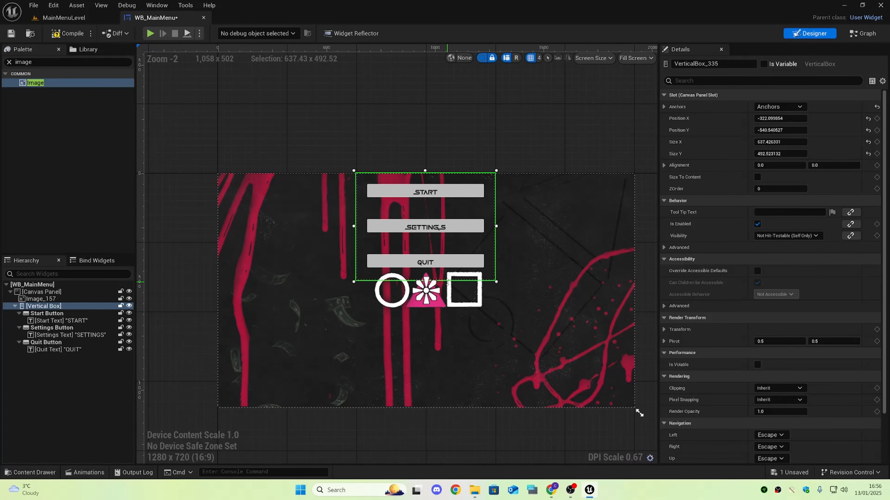
left_click_drag(428, 210, 434, 268)
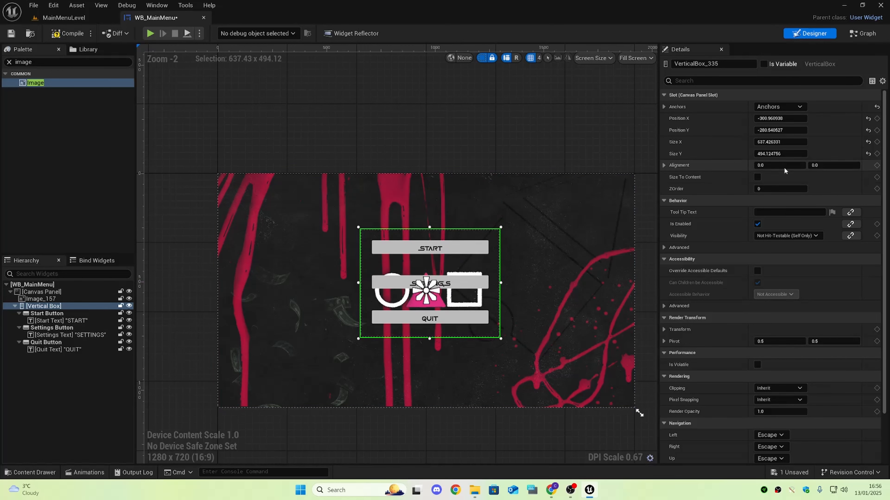
left_click(868, 118)
left_click(868, 130)
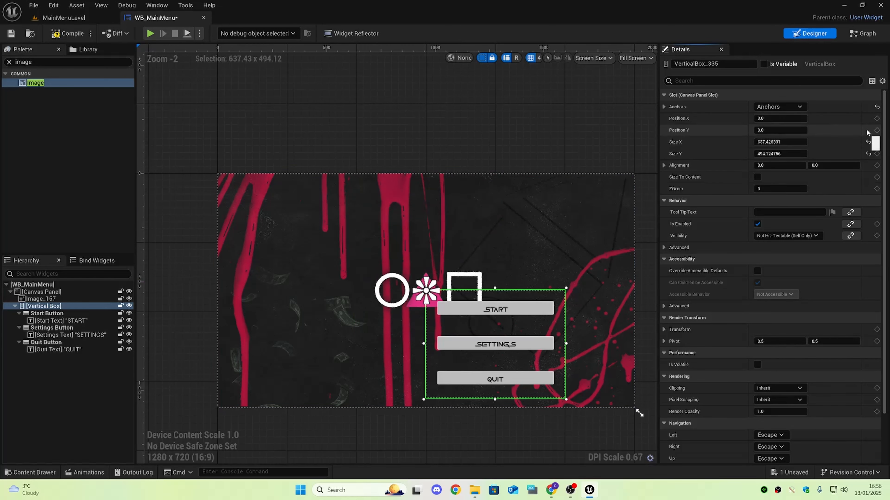
left_click_drag(529, 347, 435, 279)
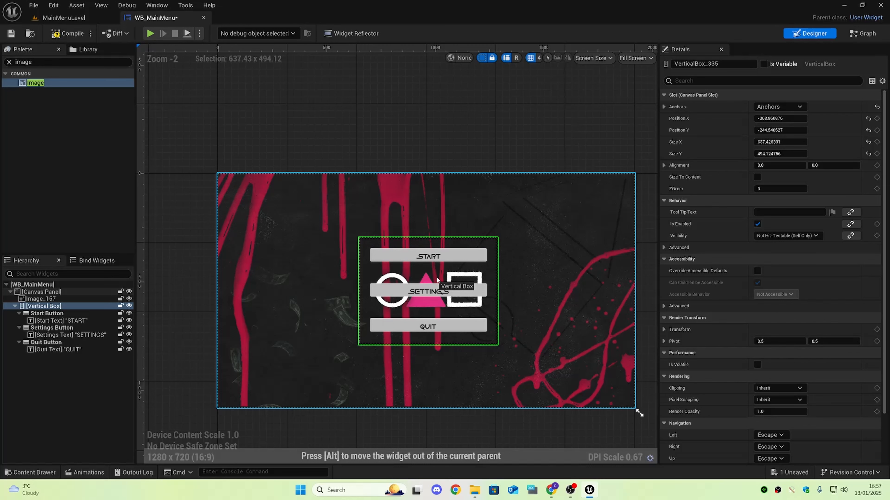
left_click(451, 127)
scroll(509, 358, "down", 4)
scroll(482, 312, "up", 6)
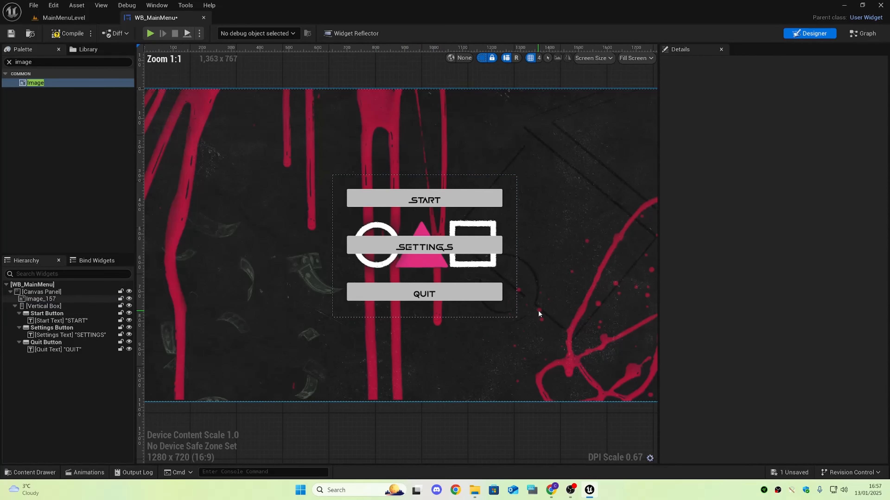
Find the Background Blur widget and add it to the Canvas Panel between the image and the Vertical Box.
left_click(577, 262)
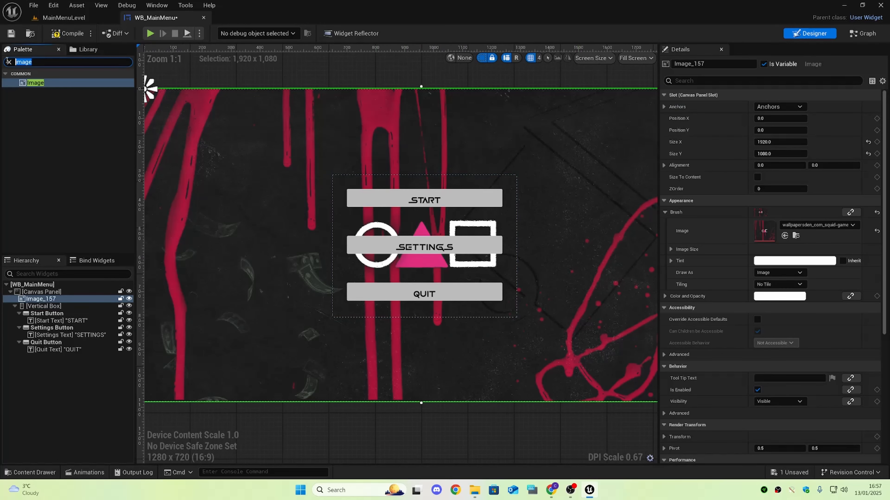
type("blur")
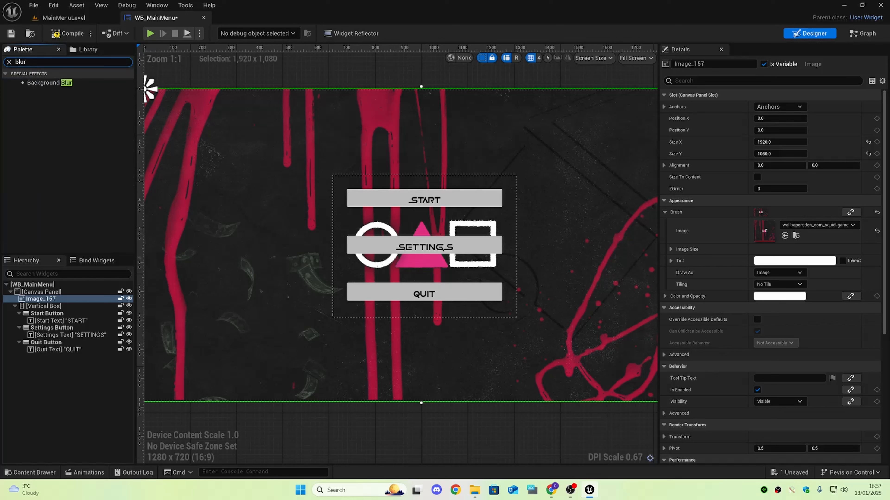
left_click_drag(33, 84, 45, 304)
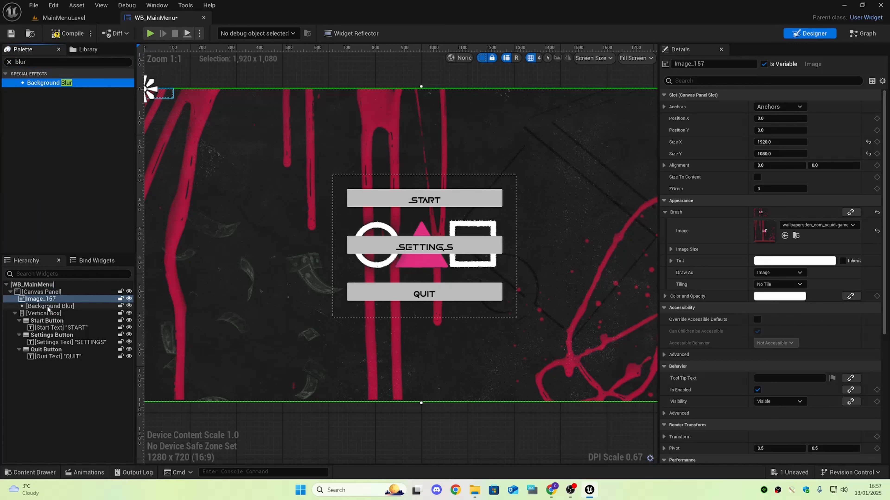
Raise the Background Blur's strength to about 65 and move it above the image in the hierarchy.
left_click(48, 307)
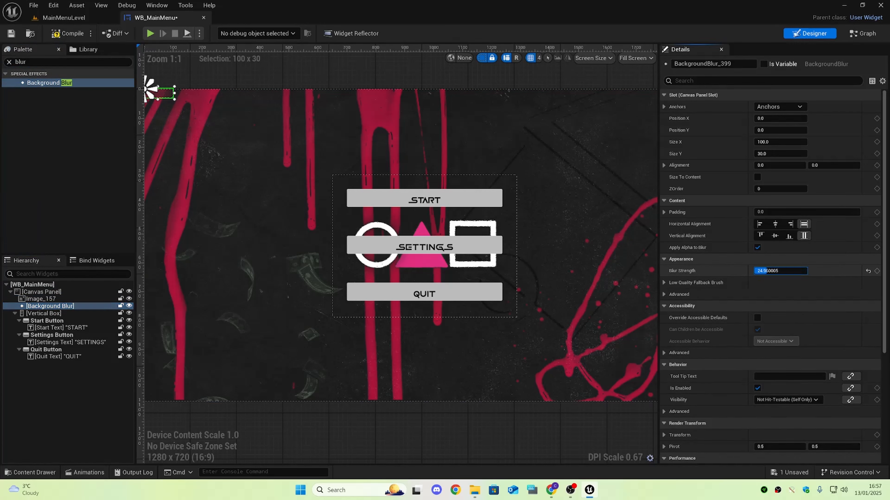
left_click_drag(780, 271, 770, 271)
left_click_drag(59, 296, 59, 296)
Resize the Background Blur to about 1921 by 1079 so it covers the whole canvas.
scroll(247, 331, "down", 4)
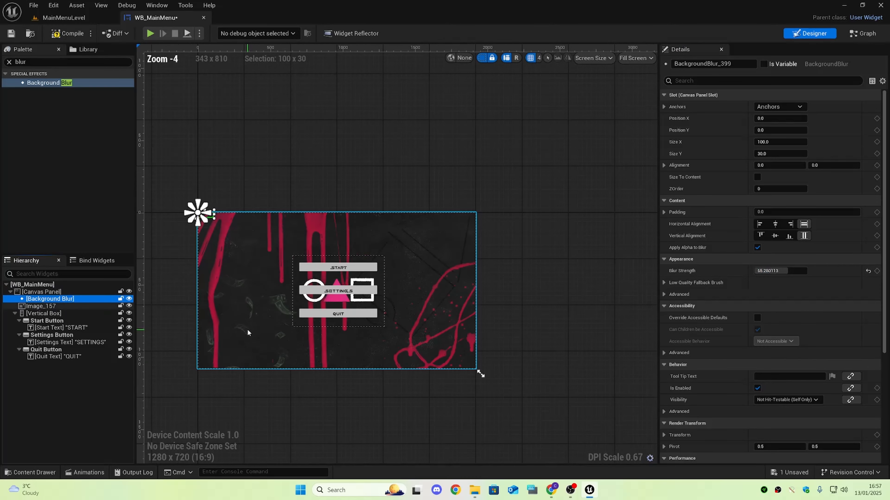
scroll(249, 329, "up", 2)
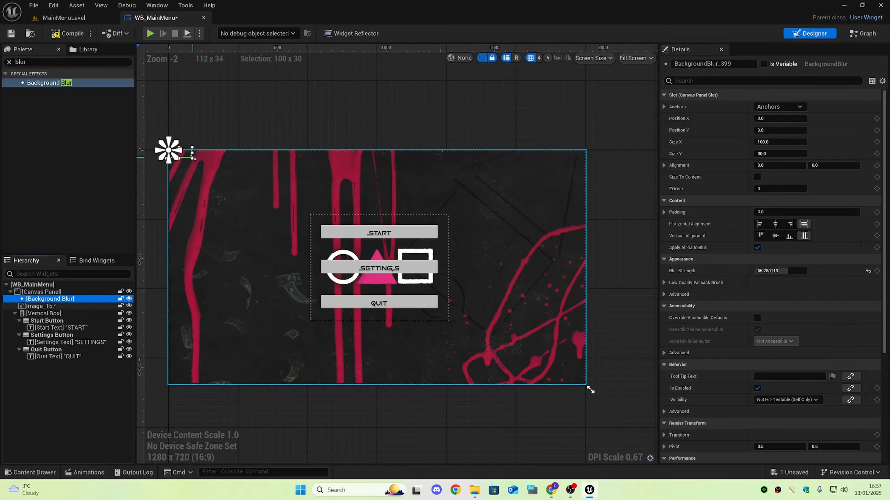
left_click_drag(192, 158, 588, 386)
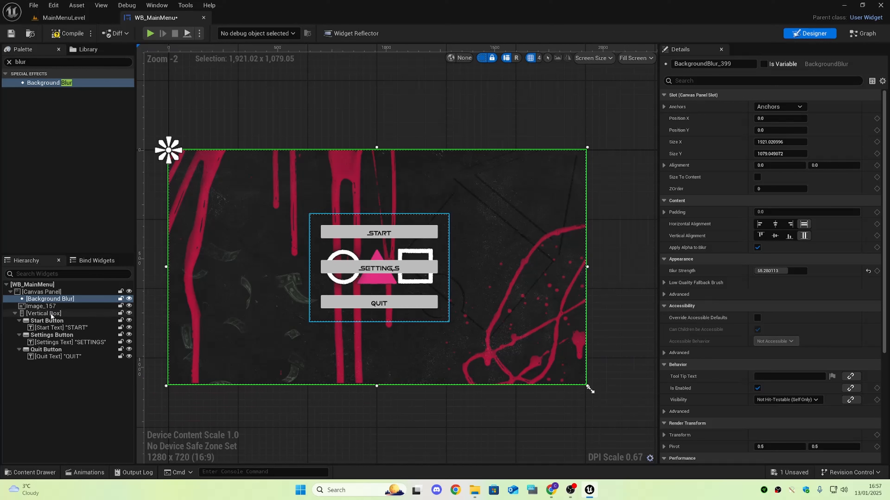
Move the Background Blur below the image and above the Vertical Box in the hierarchy so it blurs only the background.
left_click(49, 306)
left_click(59, 300)
left_click_drag(59, 304, 58, 311)
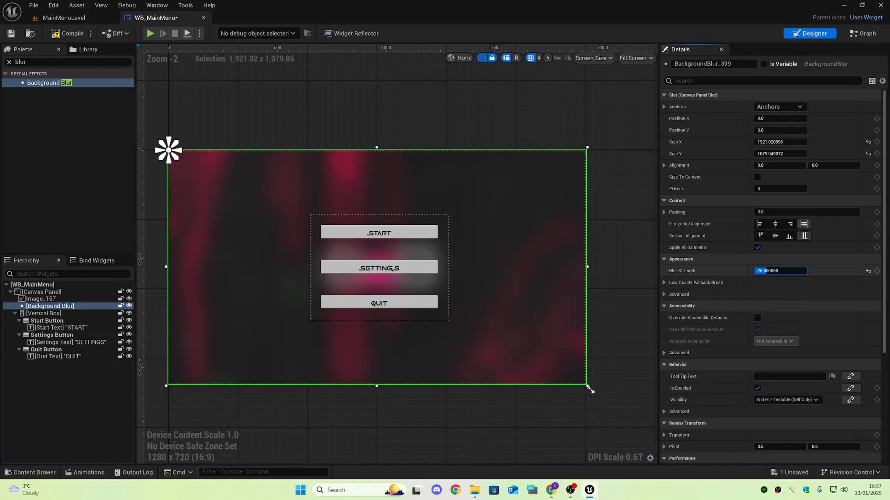
Lower the Background Blur's strength to about 8.3 for a softer blur.
left_click_drag(780, 271, 748, 270)
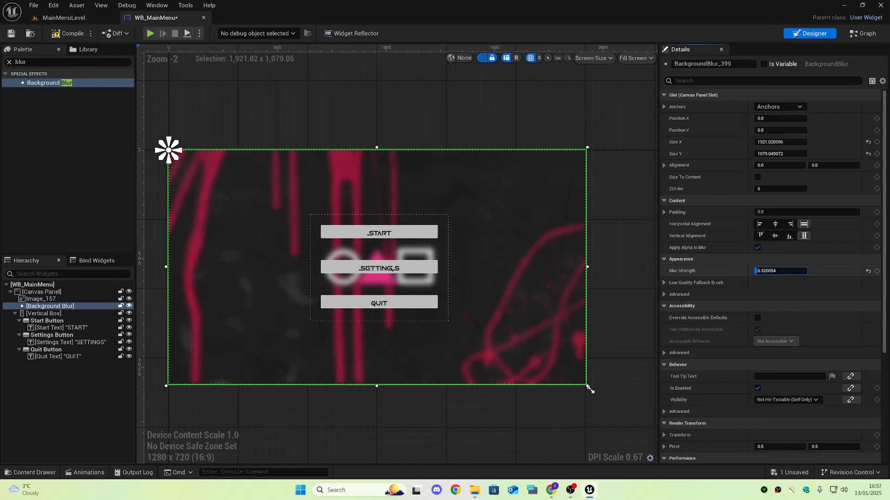
left_click(526, 98)
scroll(369, 283, "up", 4)
scroll(333, 310, "down", 5)
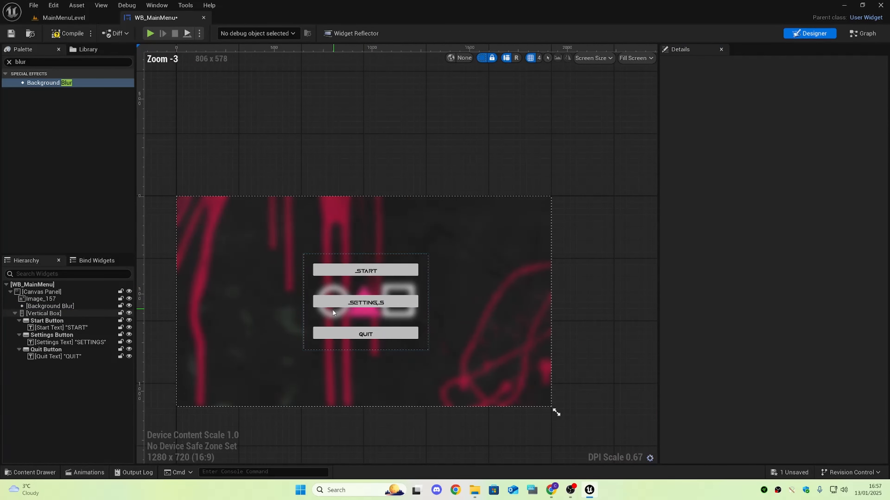
scroll(333, 310, "up", 4)
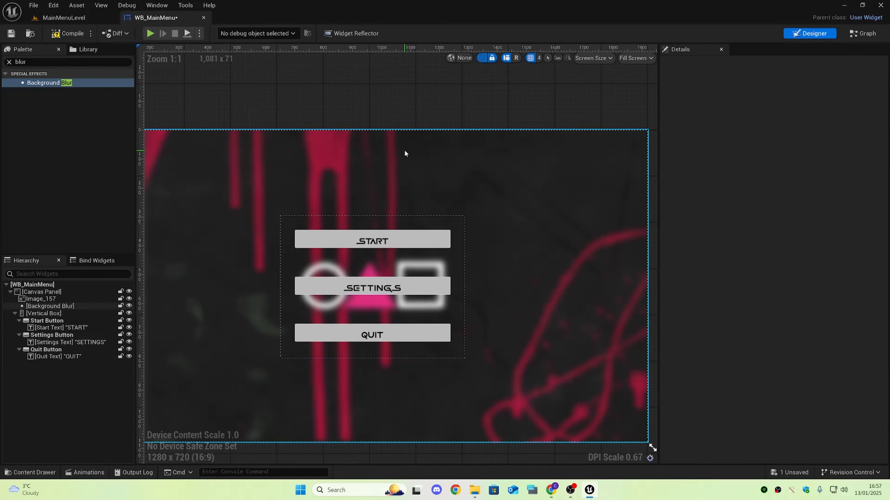
key("ctrl+alt+s")
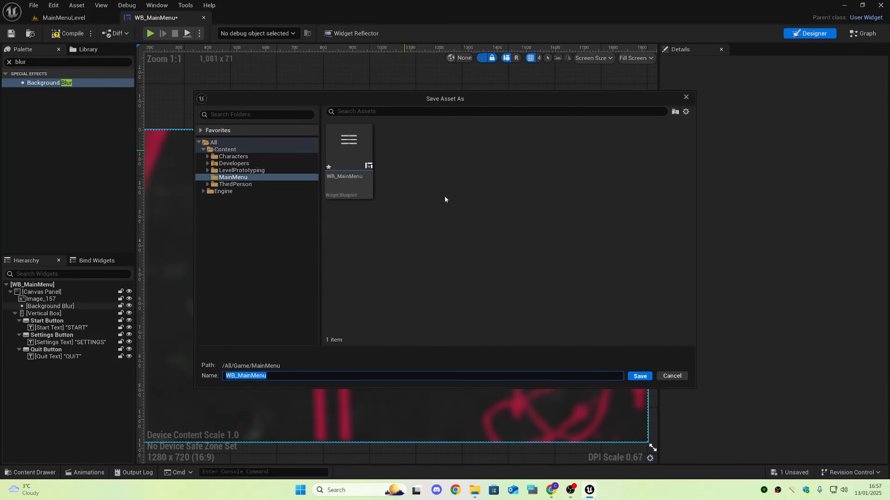
left_click(636, 378)
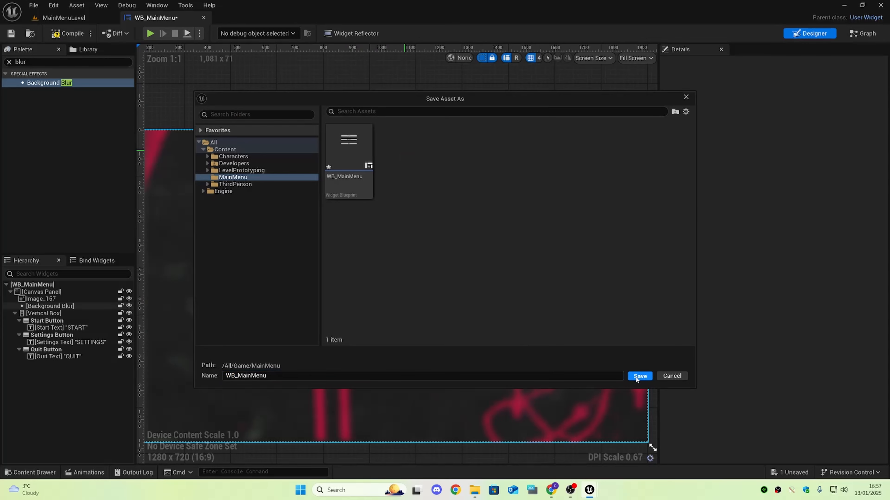
left_click(672, 375)
key("ctrl+space")
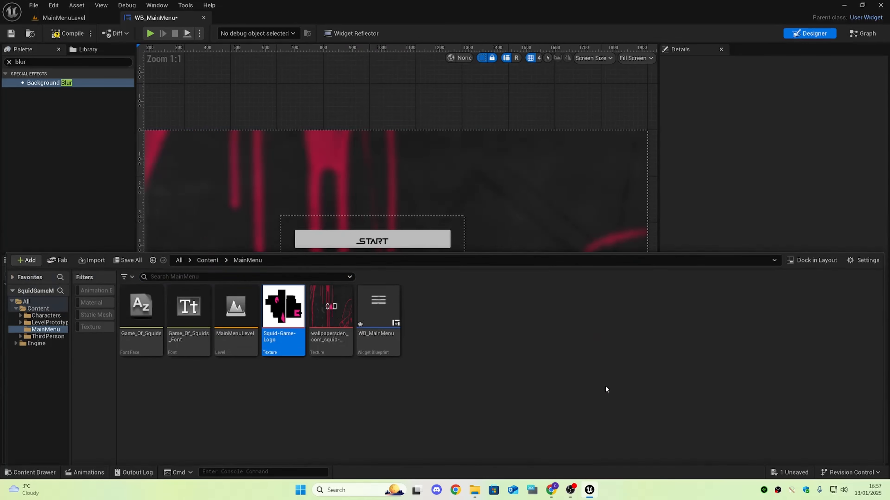
key("ctrl+space")
scroll(382, 268, "down", 2)
scroll(381, 269, "up", 1)
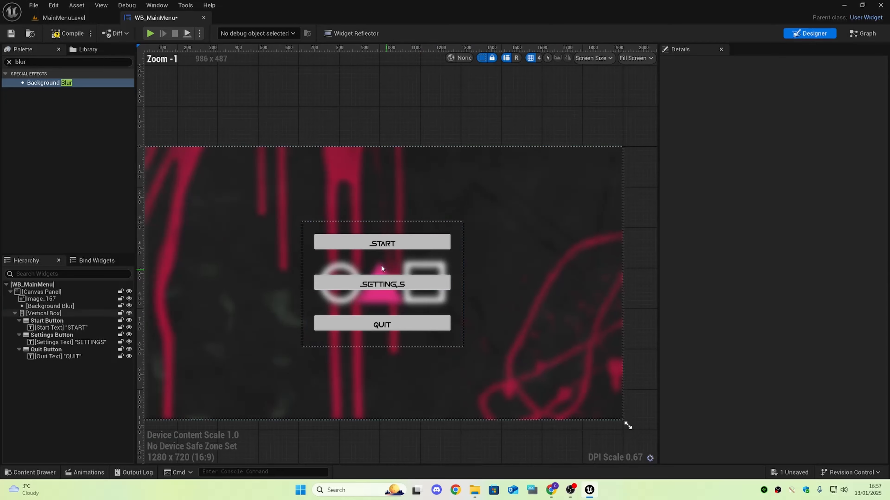
Try a pink Color and Opacity (hex sRGB FF009DFF) on the Start Button, and undo the change.
left_click(382, 244)
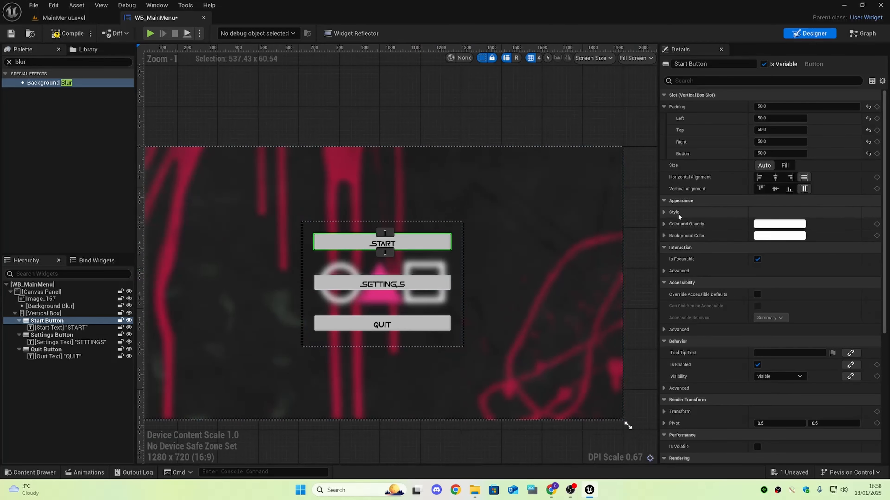
left_click(779, 224)
mouse_move(655, 293)
left_mouse_down()
mouse_move(678, 258)
mouse_move(670, 333)
mouse_move(664, 267)
mouse_move(679, 276)
left_mouse_up()
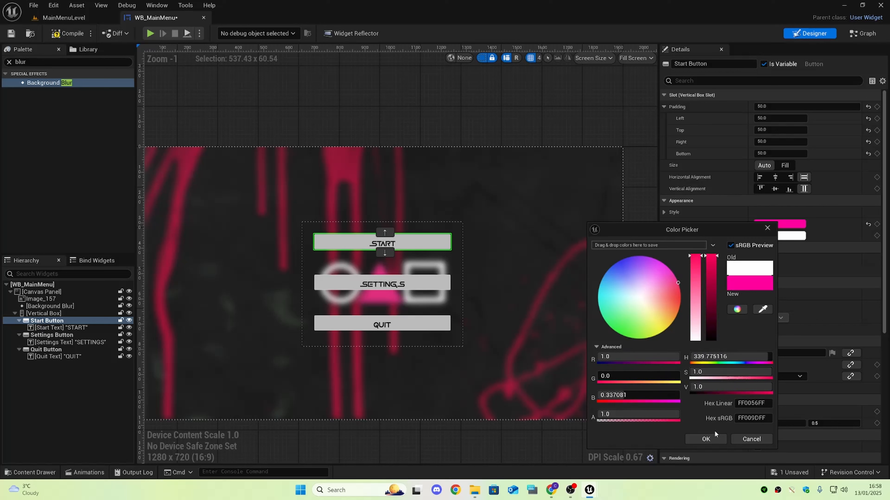
left_click(711, 439)
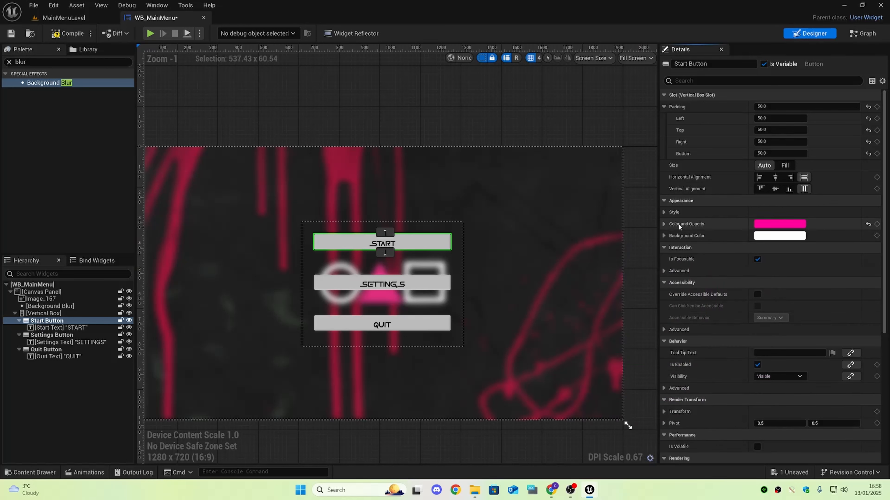
key("ctrl+z")
Set the Start Button's Background Color to a strongly saturated hot pink.
left_click(663, 212)
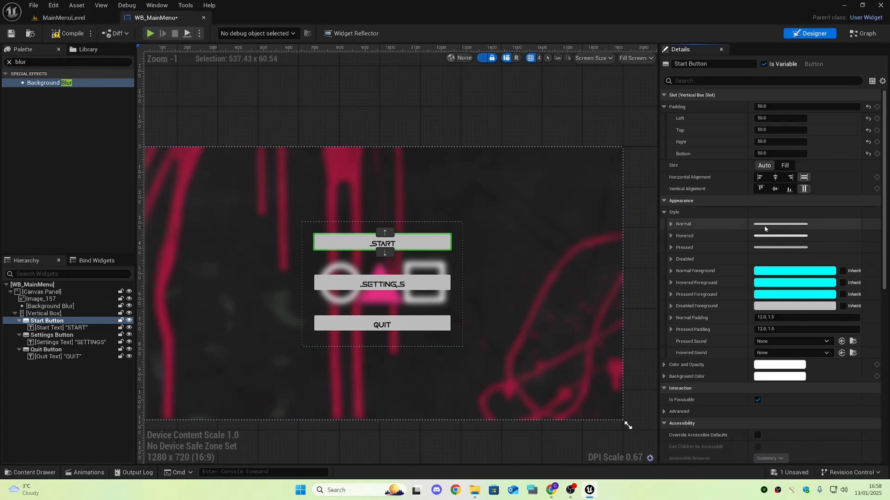
left_click(672, 223)
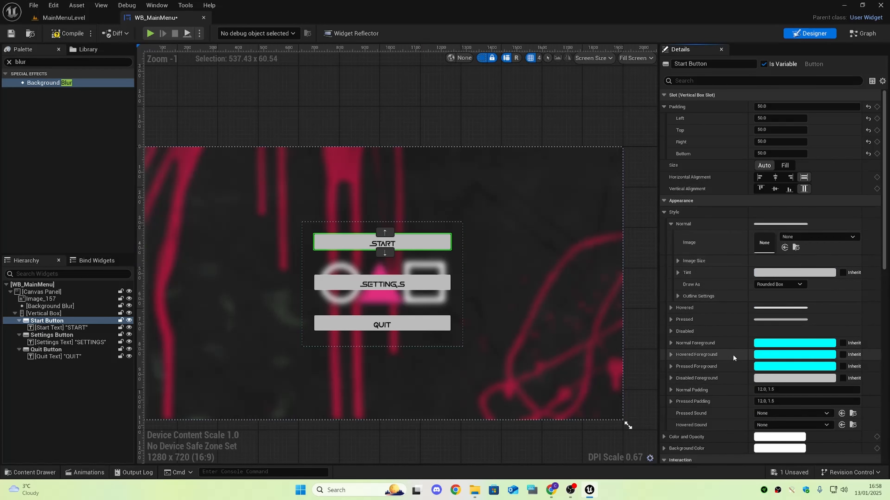
scroll(735, 367, "down", 1)
left_click(770, 434)
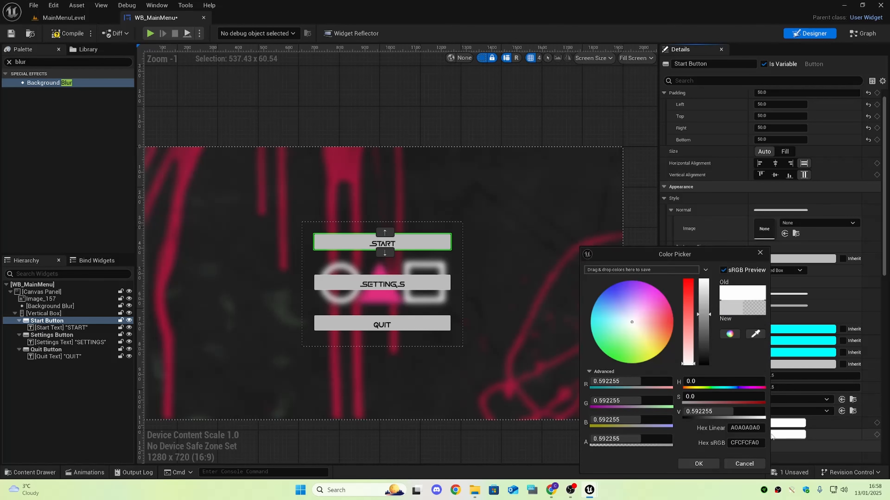
left_click_drag(648, 319, 663, 306)
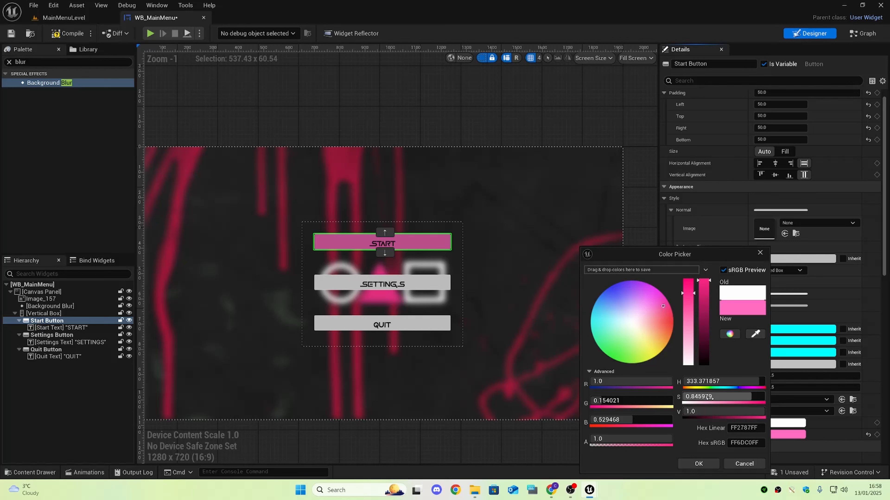
left_click_drag(753, 396, 761, 397)
left_click(698, 464)
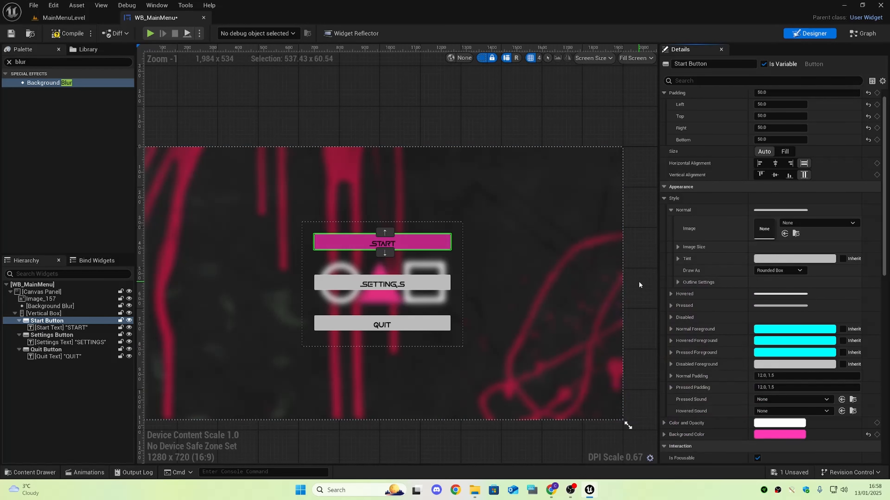
Copy the Start Button's Background Color value and paste it onto the Settings Button and the Quit Button.
left_click(428, 262)
left_click(428, 245)
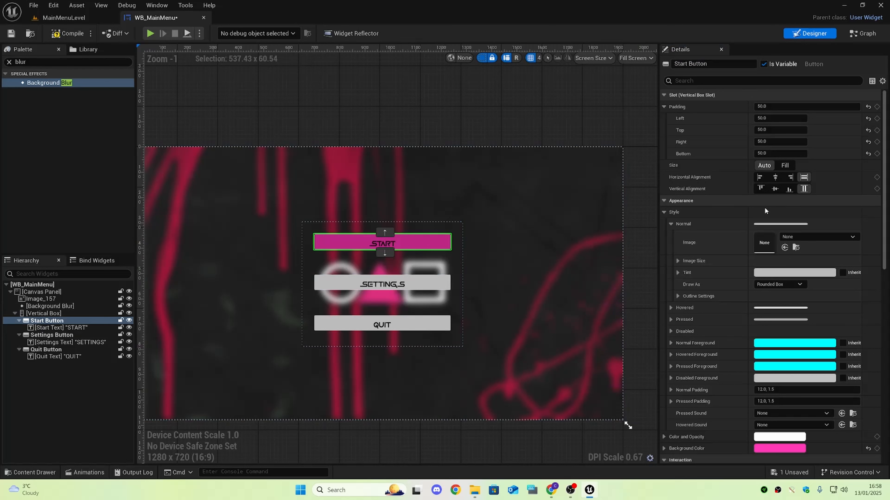
scroll(736, 405, "down", 2)
right_click(722, 420)
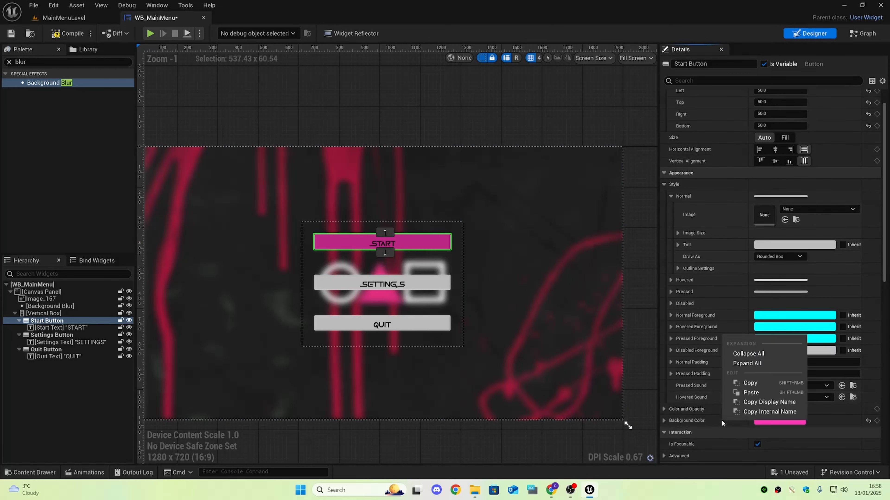
left_click(751, 384)
left_click(442, 286)
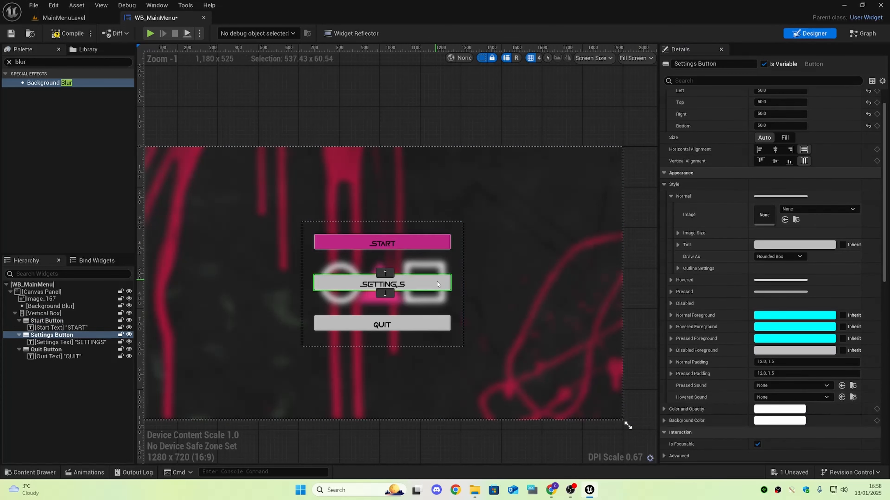
right_click(727, 420)
left_click(756, 393)
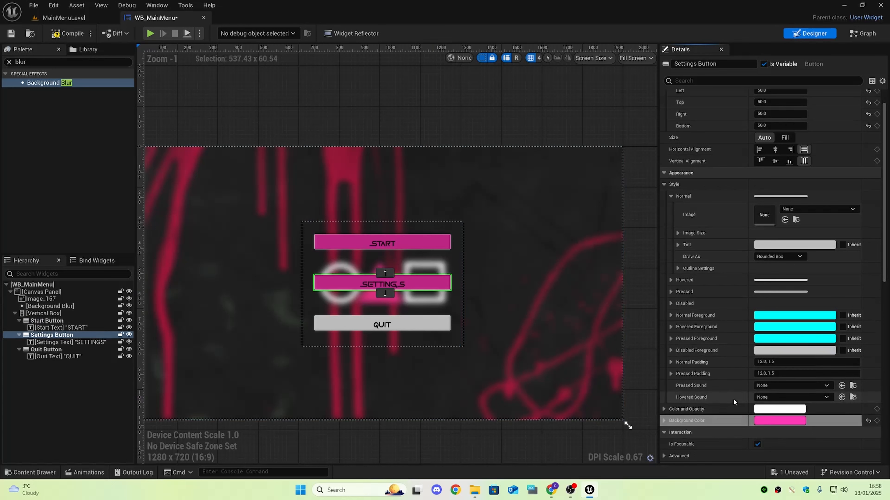
left_click(402, 324)
right_click(729, 421)
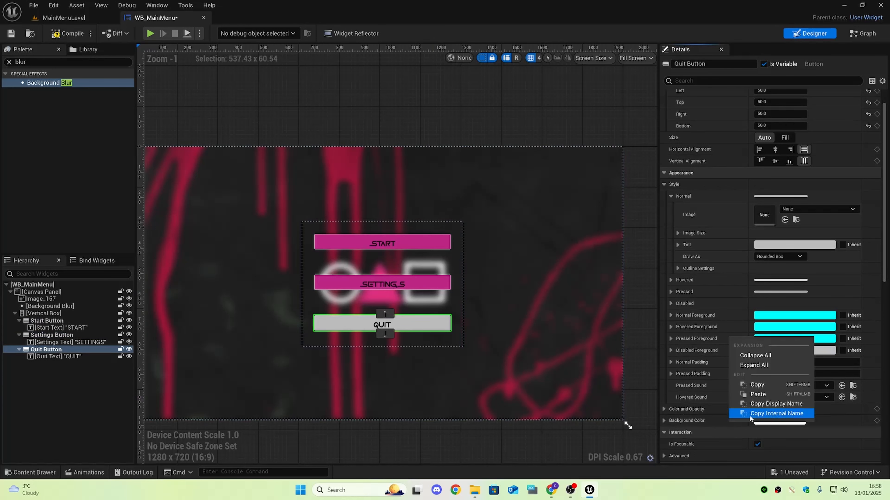
left_click(756, 393)
left_click(526, 383)
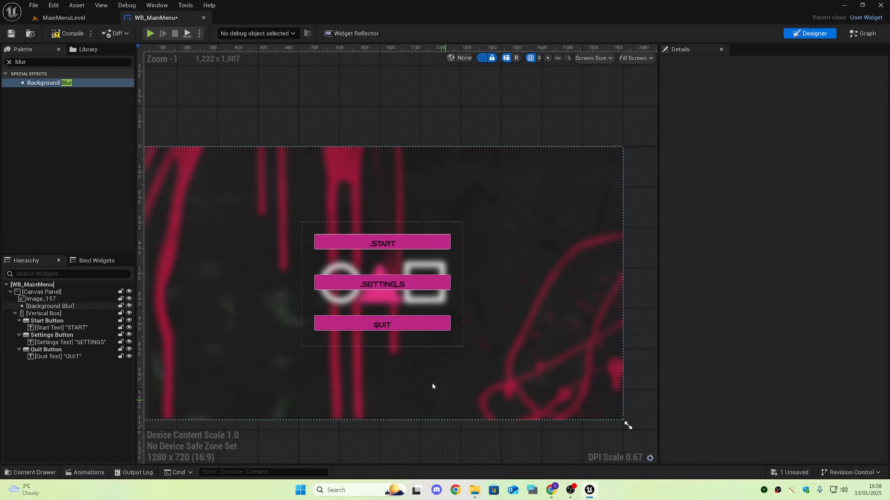
Examine the whole menu canvas to judge the pink buttons against the blurred background.
scroll(357, 325, "down", 5)
scroll(357, 325, "up", 7)
scroll(390, 319, "down", 1)
scroll(547, 311, "down", 1)
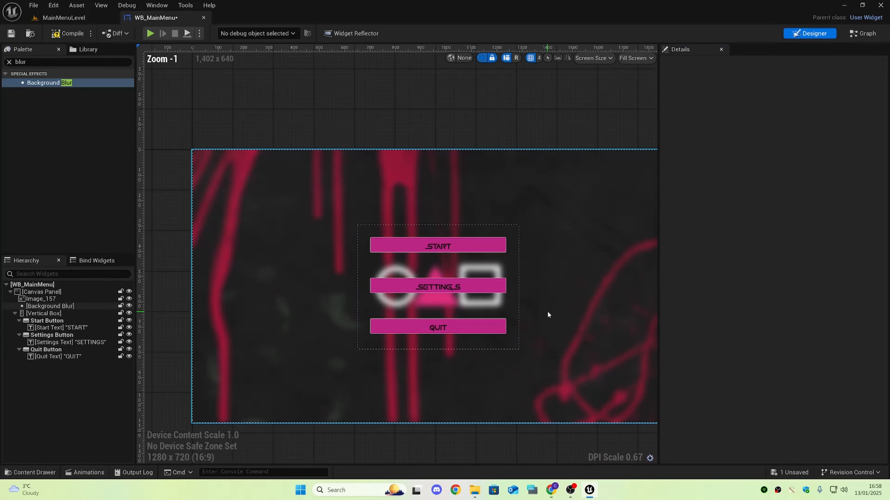
scroll(476, 297, "up", 1)
scroll(558, 299, "down", 2)
right_click_drag(583, 294, 566, 290)
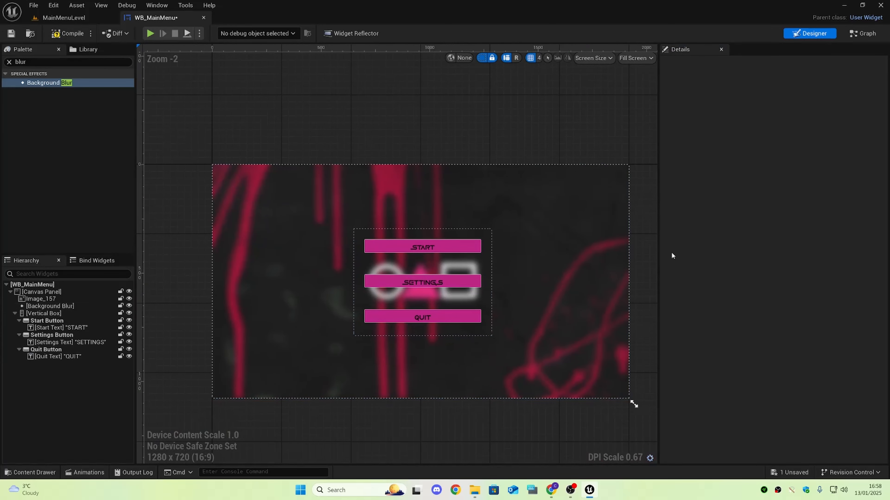
left_click_drag(658, 259, 739, 267)
scroll(402, 290, "up", 1)
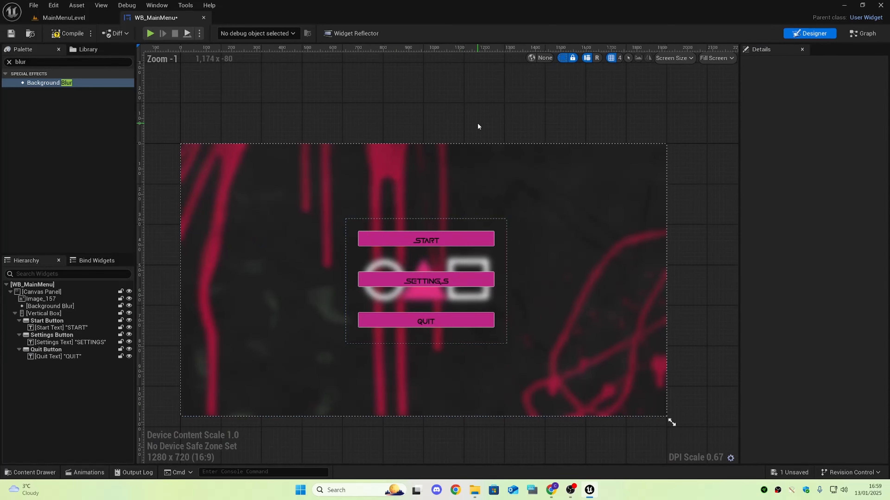
Set all four corner radii in the Outline Settings of the Start Button's Normal style to 10.
left_click(458, 258)
left_click(464, 242)
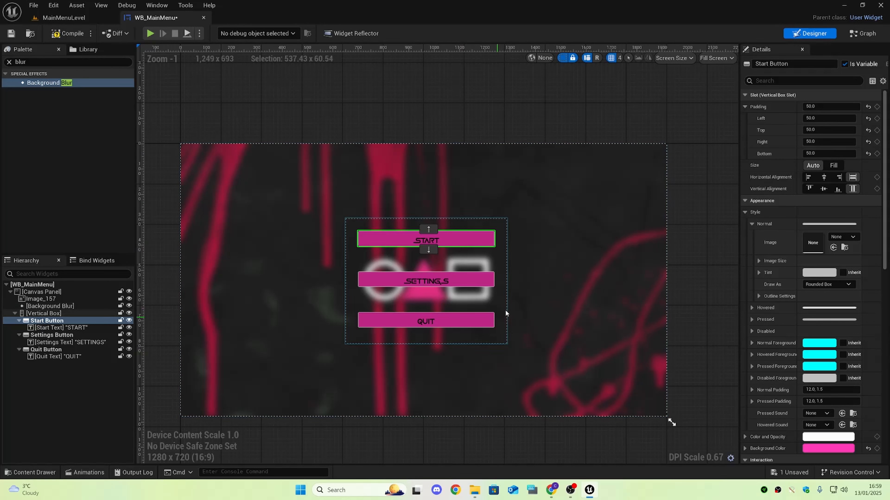
left_click_drag(740, 283, 673, 280)
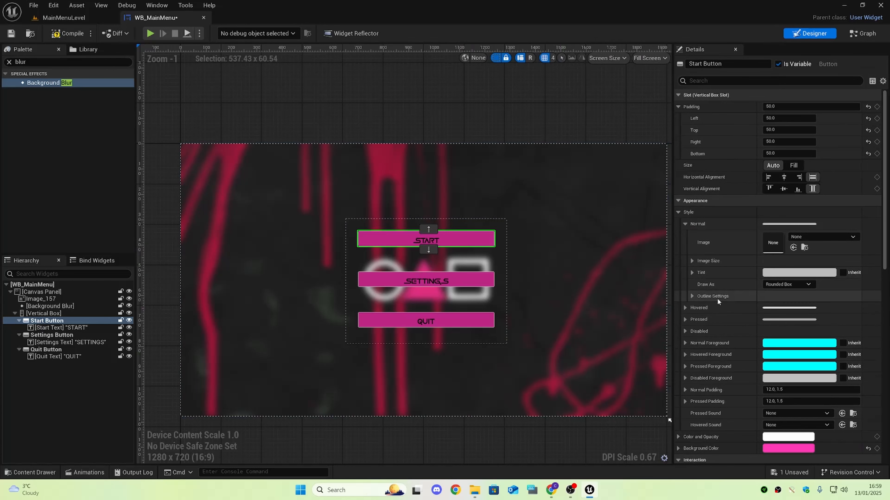
left_click(692, 296)
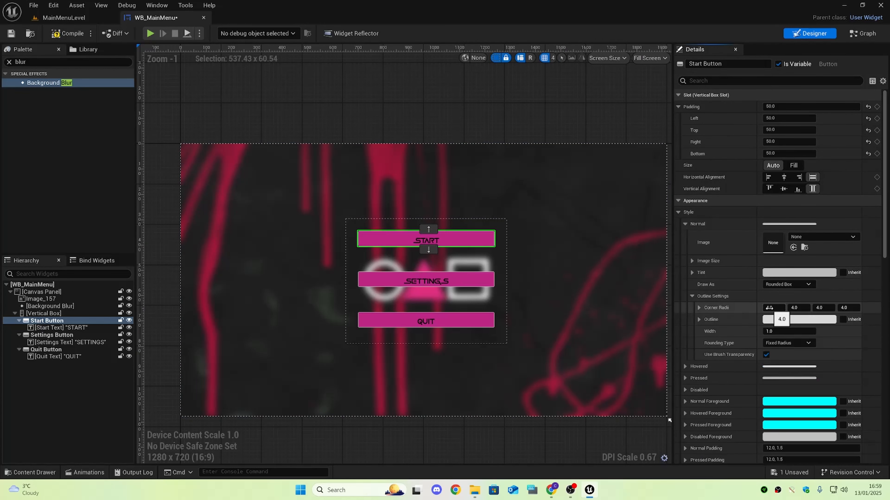
scroll(324, 232, "up", 5)
scroll(333, 238, "down", 3)
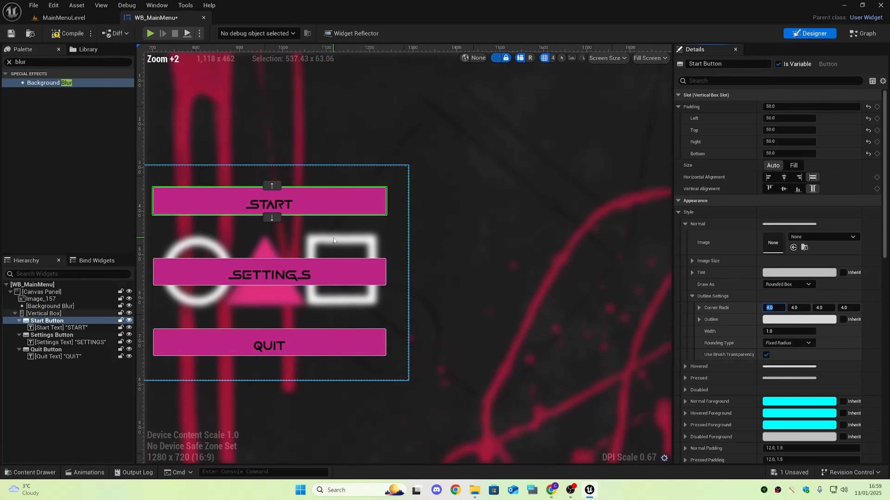
right_click_drag(299, 244, 457, 284)
scroll(513, 275, "up", 5)
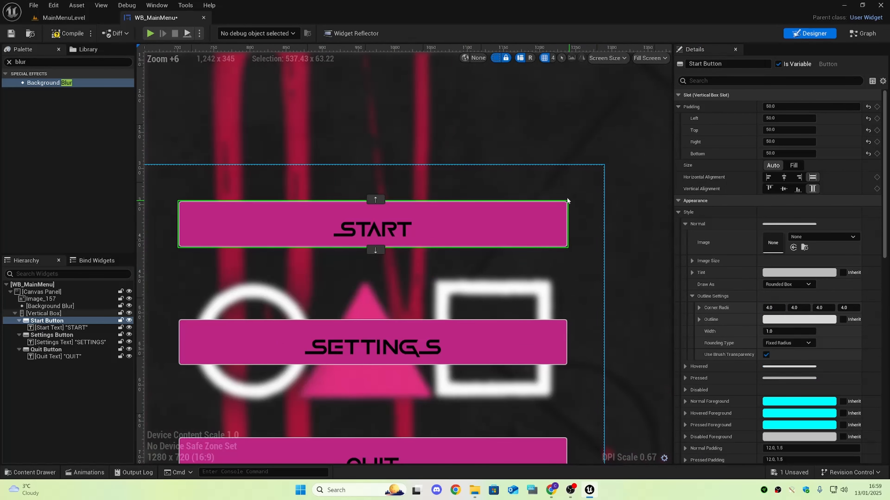
left_click(765, 307)
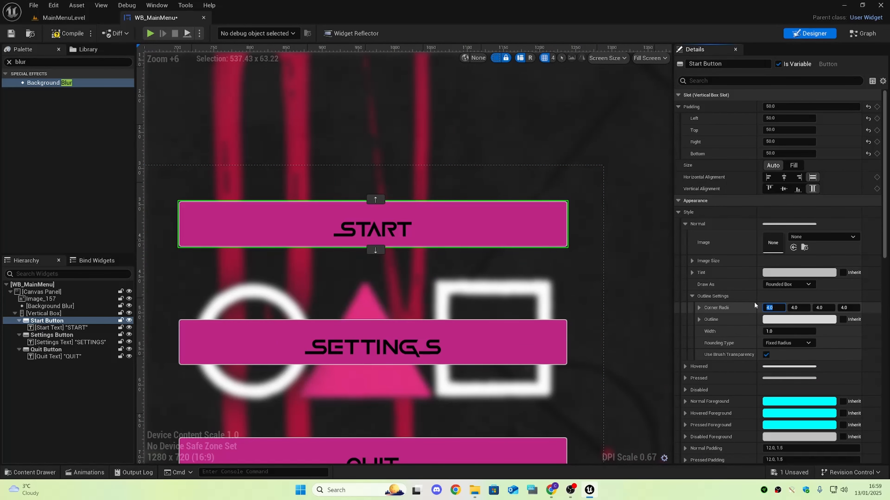
type("10")
key("Tab")
type("0")
key("Tab")
type("10")
key("Tab")
type("10")
key("Tab")
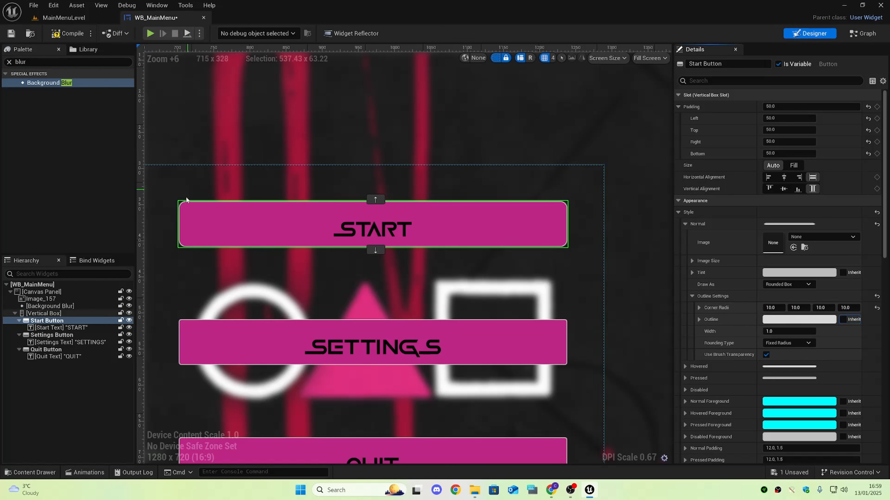
Increase all four corner radii of the Start Button's Normal style to 20.
left_click(245, 142)
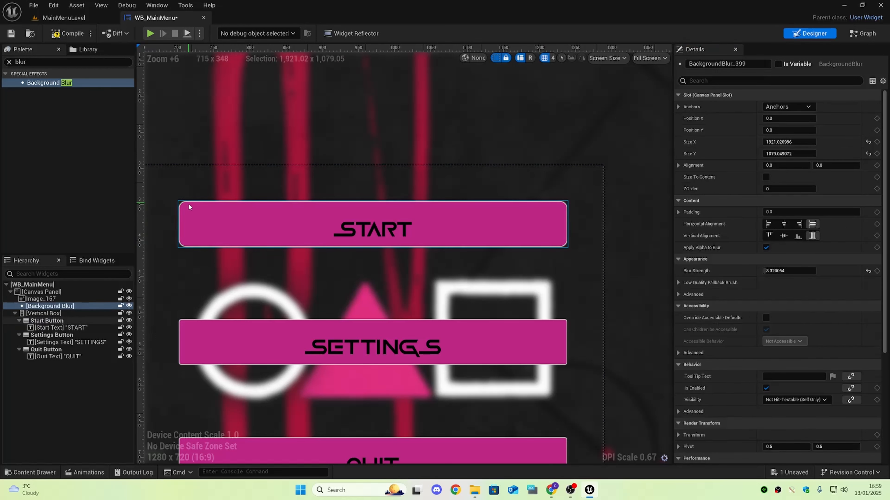
left_click(189, 223)
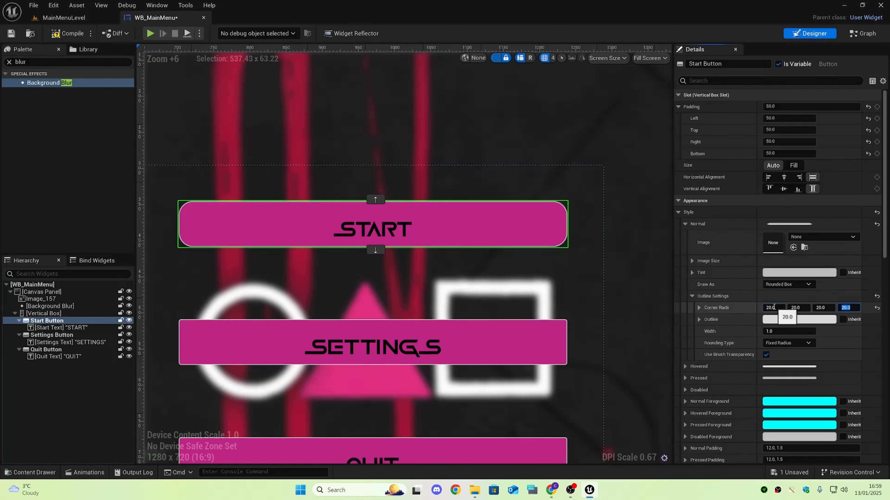
left_click(386, 109)
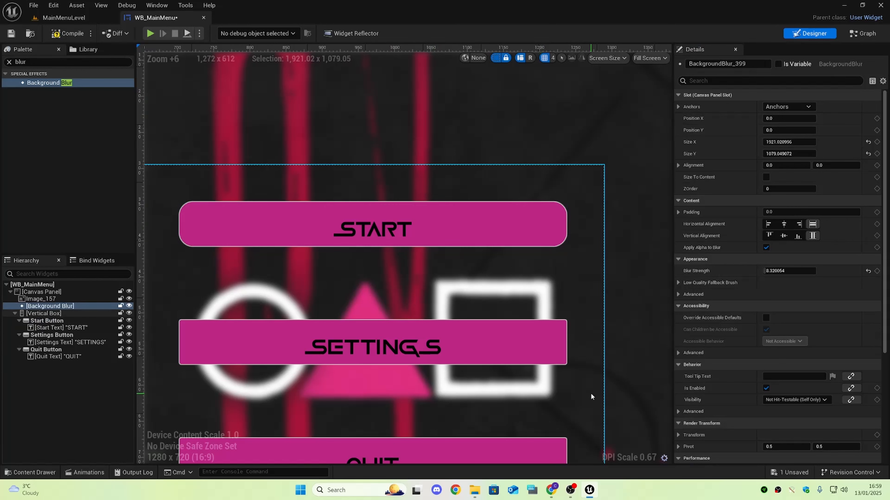
Change the outline colour of the Start Button's Normal style to black (000000FF).
left_click(534, 233)
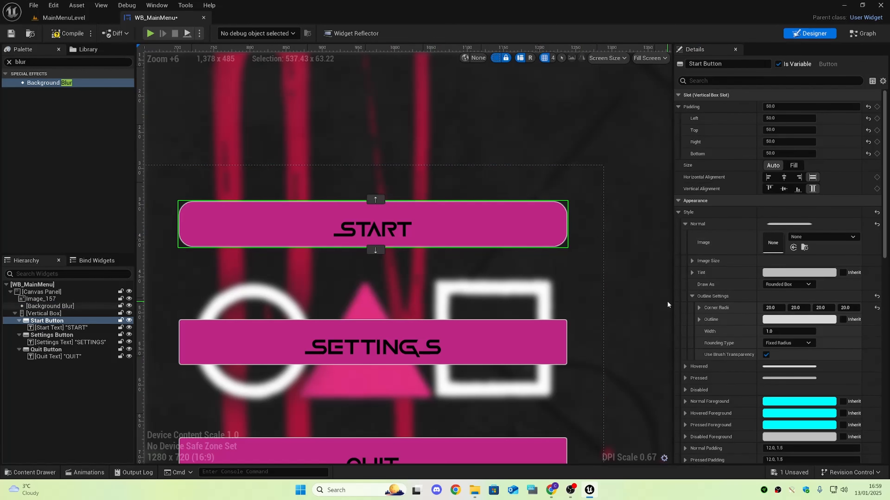
left_click(793, 320)
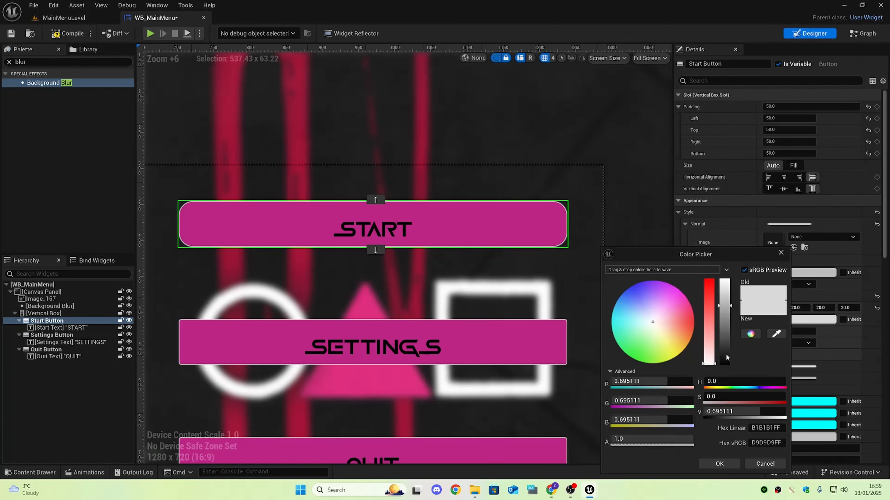
left_click_drag(725, 321, 732, 386)
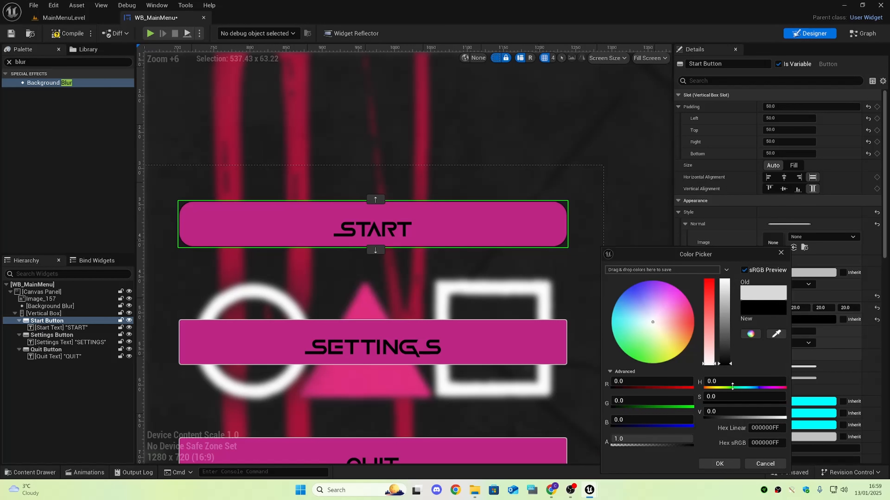
left_click(718, 465)
left_click(641, 266)
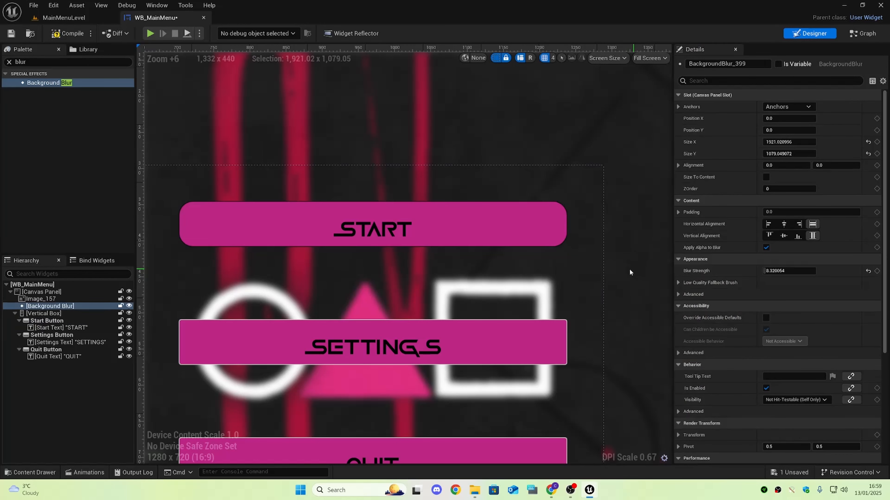
Set the outline width of the Start Button's Normal style to 3.
scroll(517, 232, "up", 4)
left_click(524, 227)
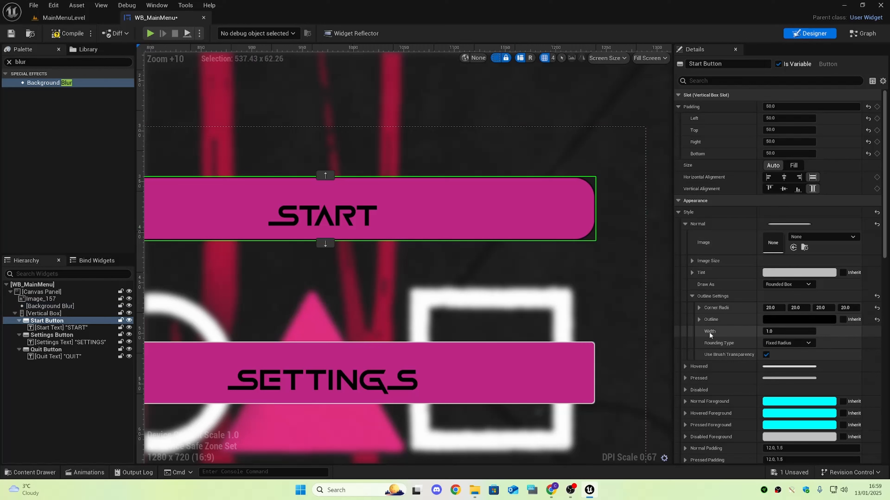
left_click(698, 320)
left_click(698, 320)
mouse_move(782, 331)
left_mouse_down()
mouse_move(793, 331)
mouse_move(783, 332)
left_mouse_up()
type("3")
key("Return")
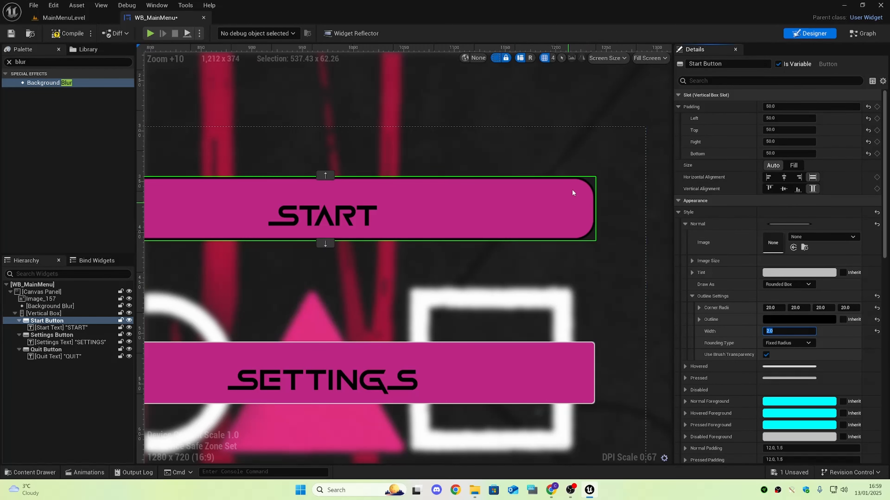
Examine the Start Button's rounded corners and black outline in comparison with the Settings and Quit buttons.
left_click(604, 74)
scroll(382, 165, "down", 3)
scroll(382, 165, "down", 1)
scroll(253, 177, "up", 1)
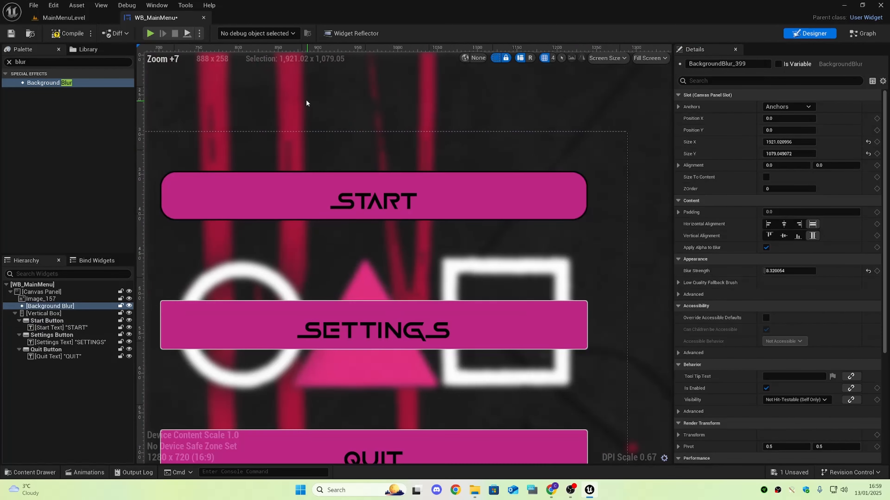
scroll(293, 95, "up", 1)
scroll(303, 93, "down", 4)
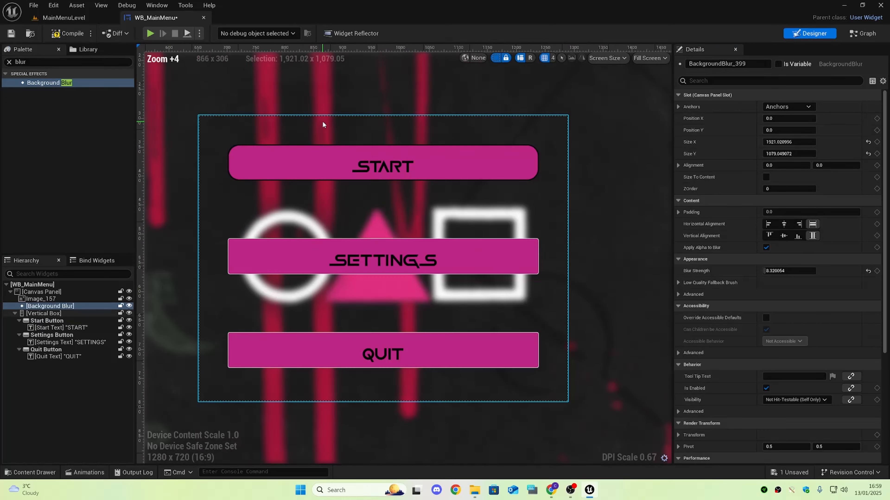
scroll(327, 89, "up", 2)
scroll(392, 105, "up", 1)
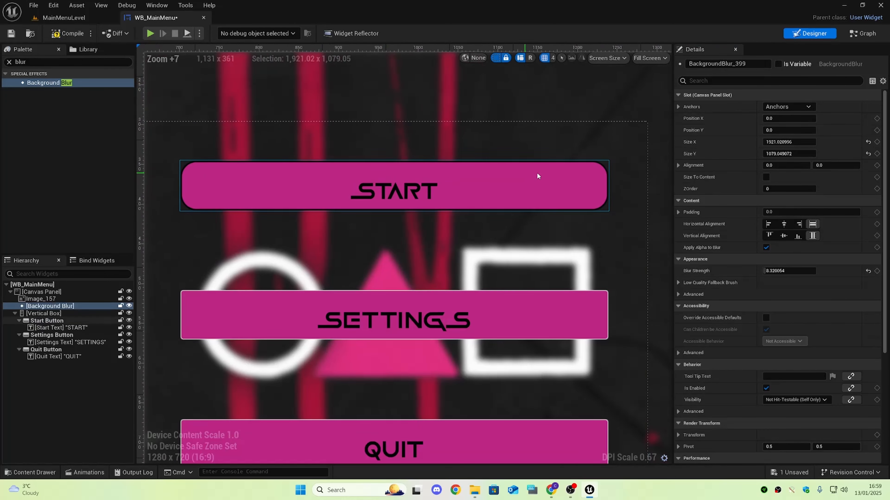
Change the outline colour of the Start Button's Normal style to magenta (hex sRGB F200FFFF).
left_click(559, 175)
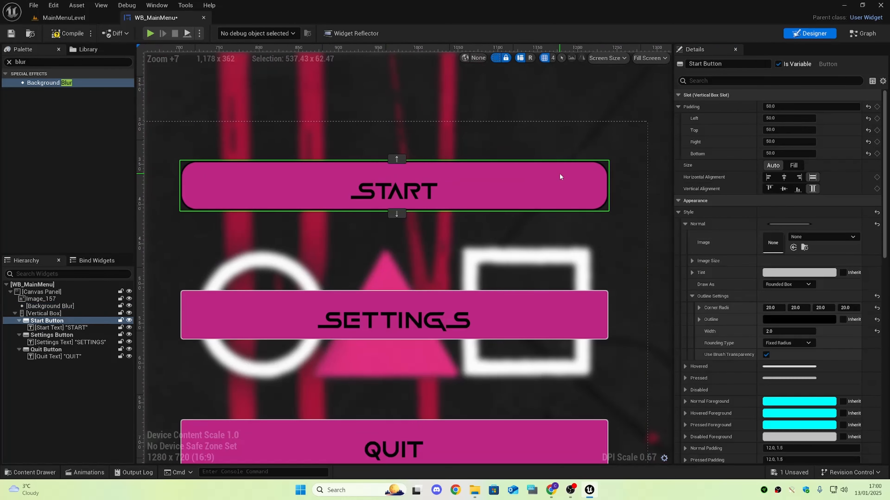
left_click(781, 320)
left_click_drag(717, 321, 711, 259)
left_click_drag(667, 294, 668, 267)
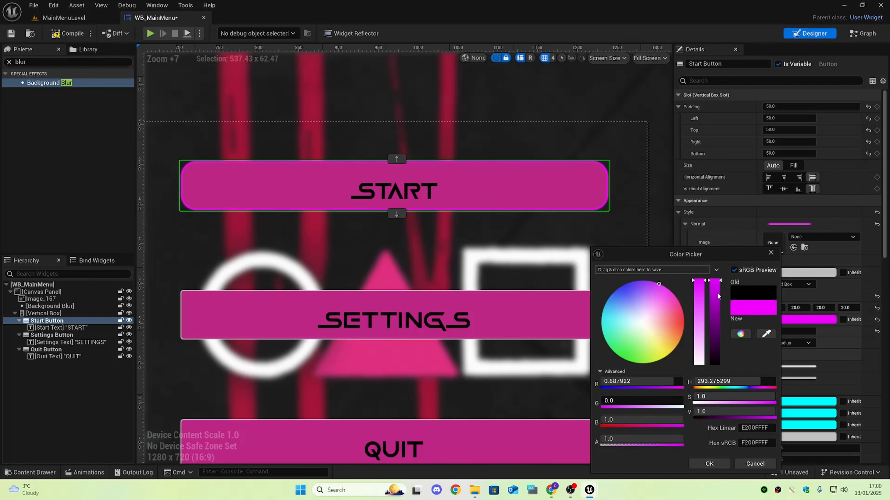
left_click(709, 463)
left_click(666, 244)
scroll(660, 248, "down", 5)
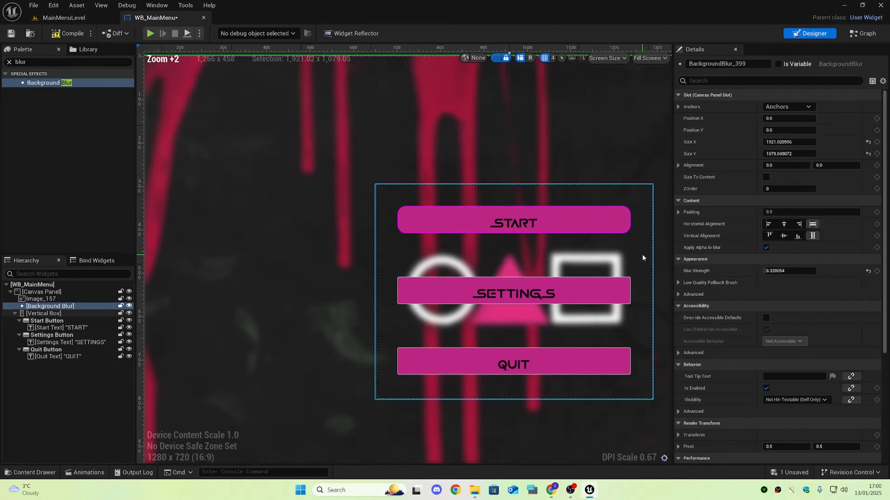
scroll(641, 250, "up", 4)
Change the Start Button's Background Color to a deep pink (hex sRGB FF007AFF).
left_click(543, 197)
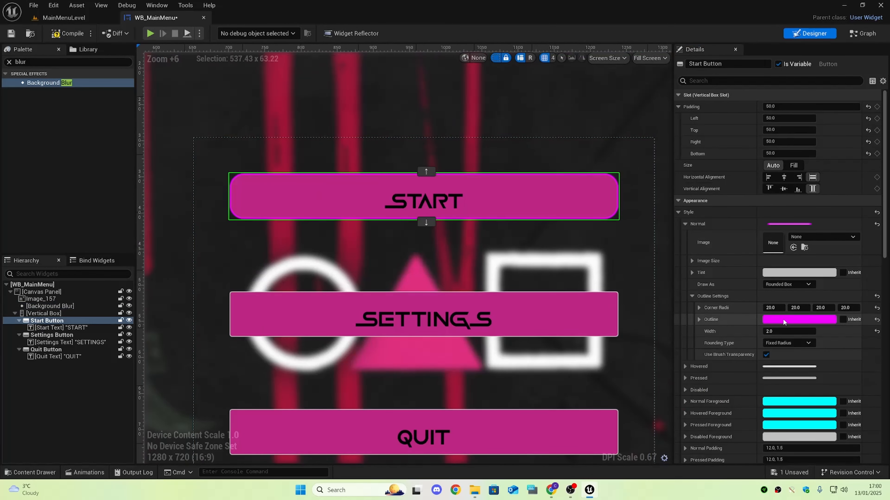
scroll(771, 368, "down", 4)
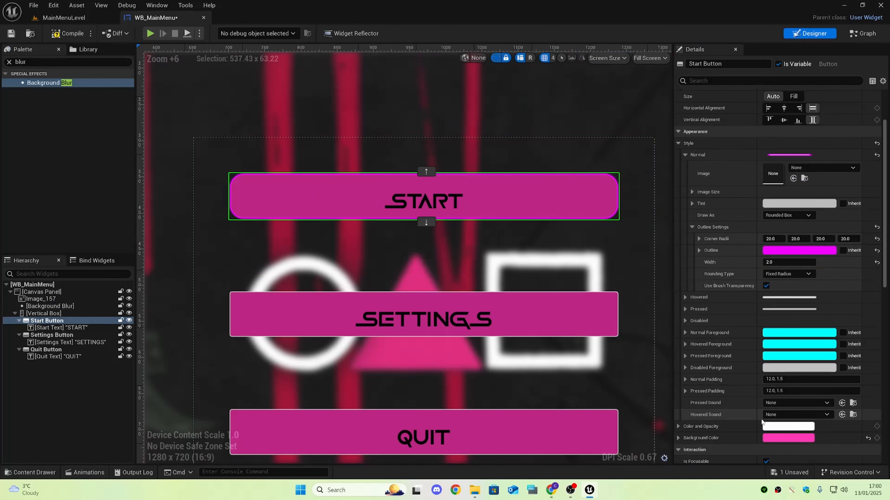
left_click(778, 437)
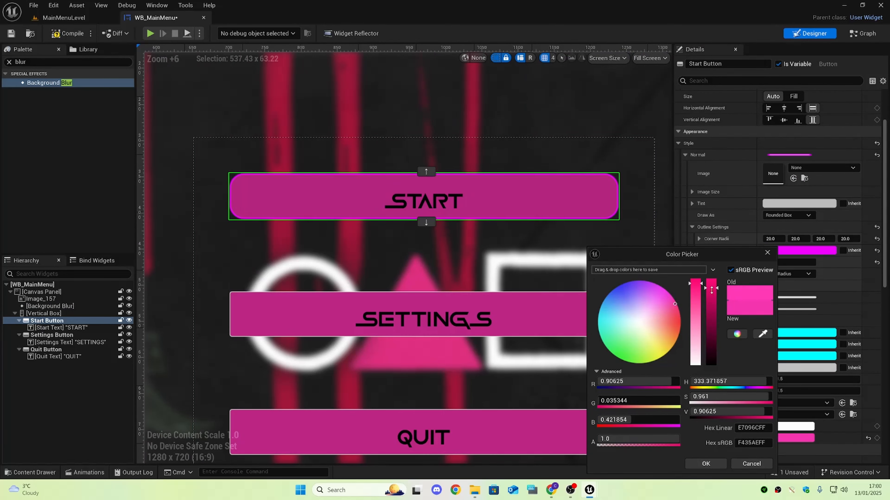
left_click_drag(712, 290, 705, 278)
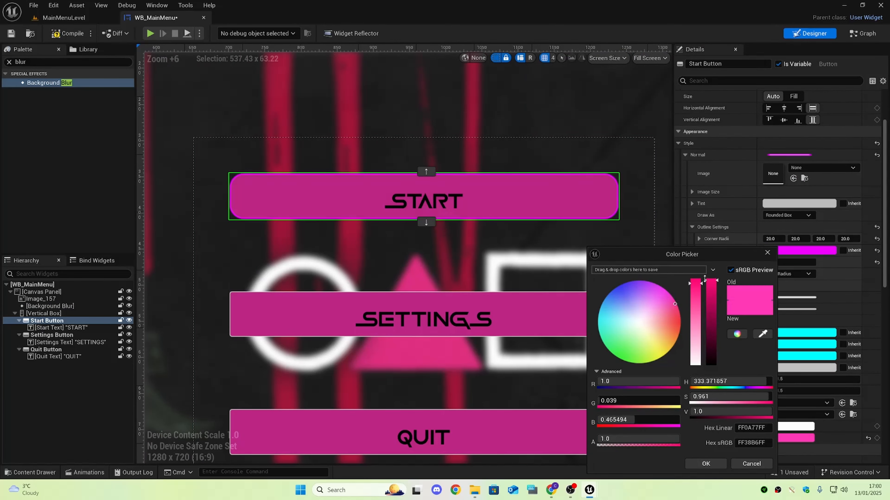
left_click_drag(675, 303, 693, 310)
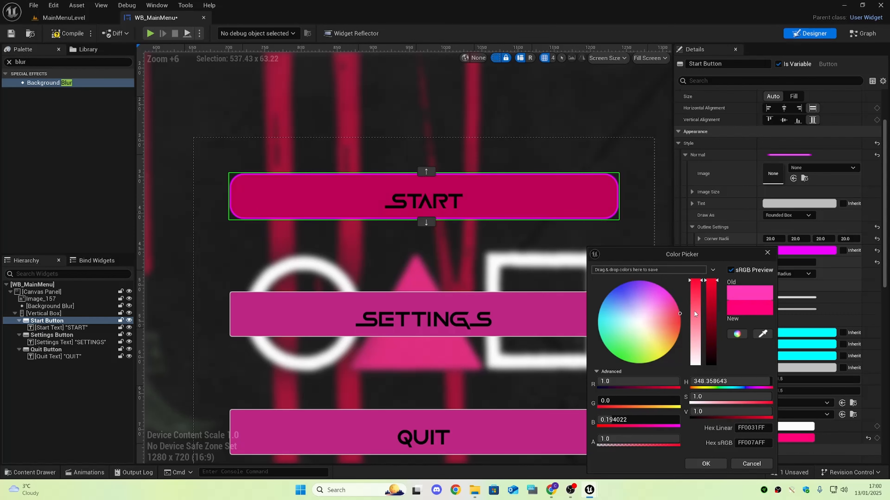
left_click(705, 464)
scroll(644, 270, "down", 6)
left_click(646, 270)
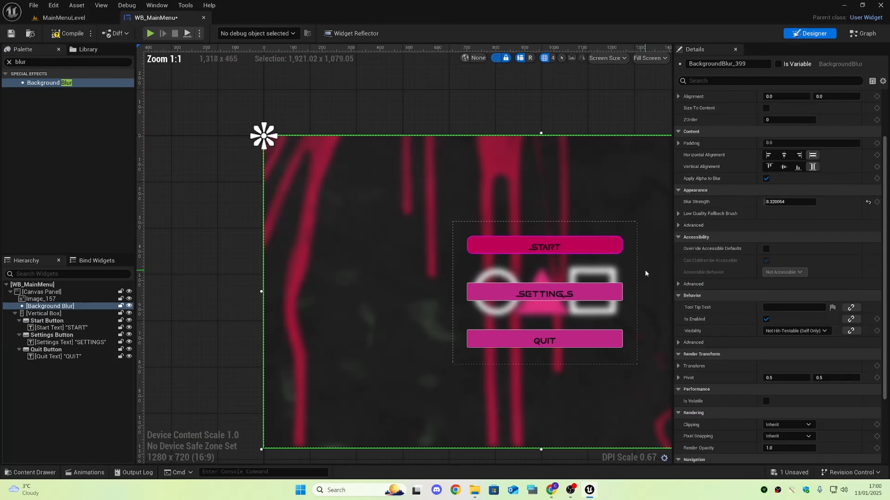
scroll(645, 270, "up", 1)
right_click_drag(633, 264, 538, 239)
scroll(400, 221, "up", 1)
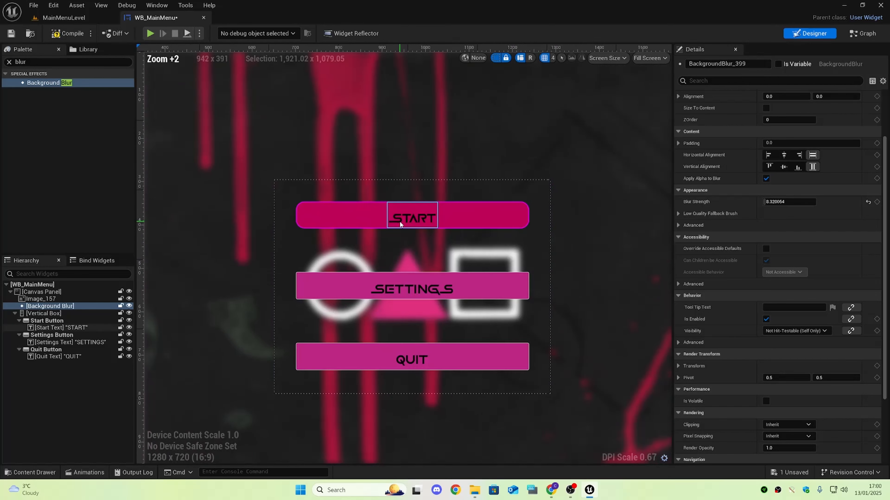
Change the Color and Opacity of the START text to white.
left_click(407, 219)
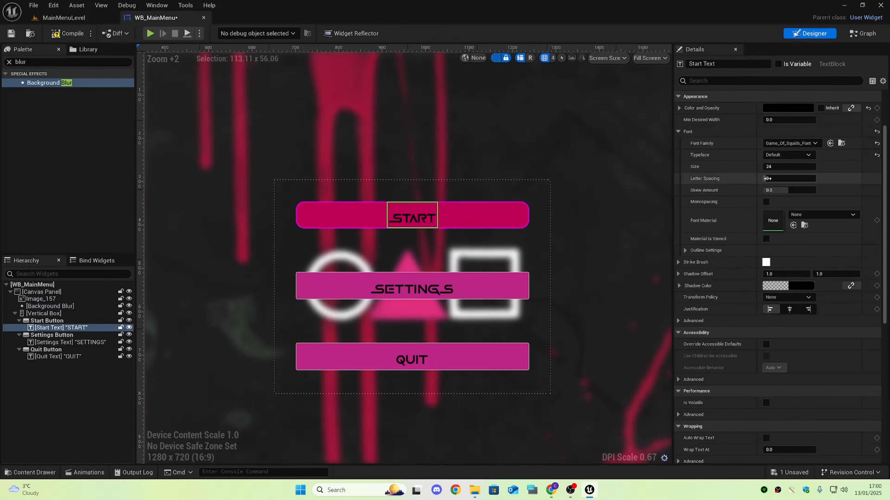
scroll(748, 212, "up", 3)
scroll(739, 243, "up", 1)
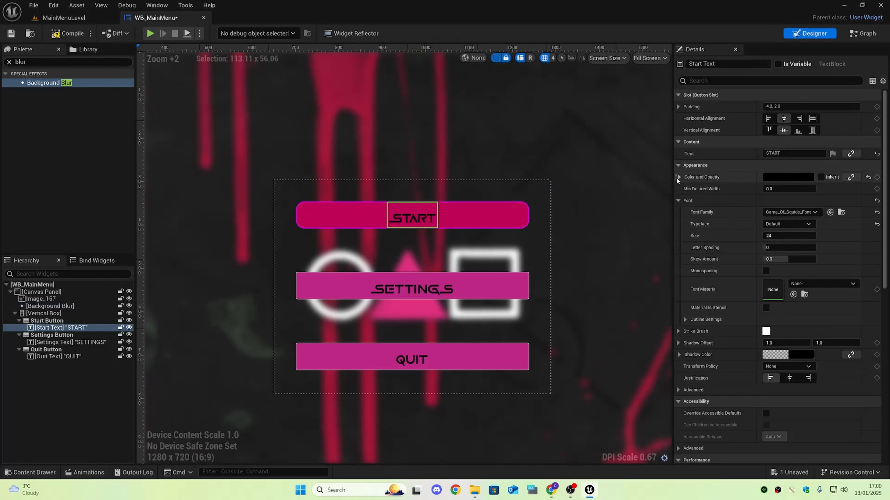
left_click(788, 177)
left_click_drag(727, 295, 727, 191)
left_click(721, 395)
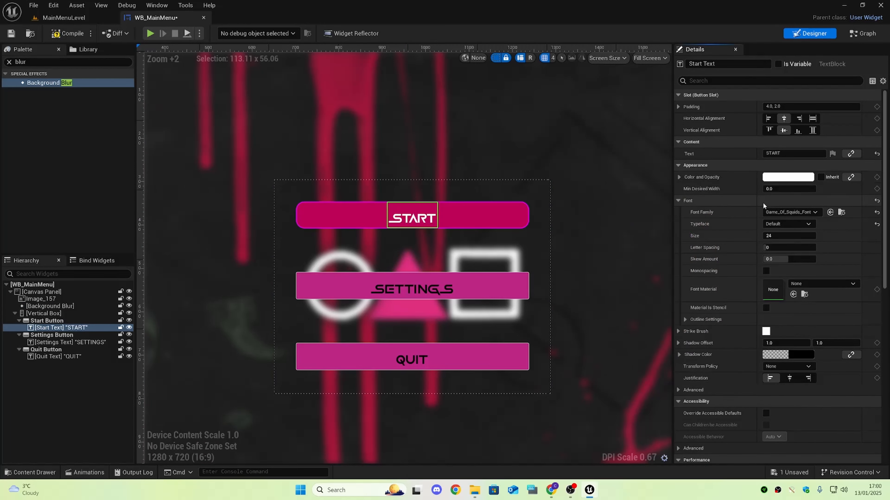
left_click(679, 176)
left_click(678, 175)
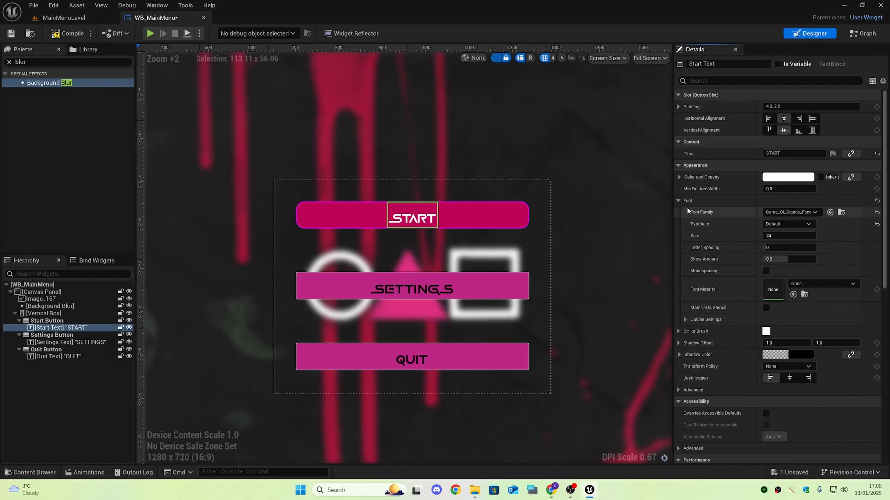
Set the font outline size of the START text to 2 and turn on Mitered Corners.
left_click(685, 320)
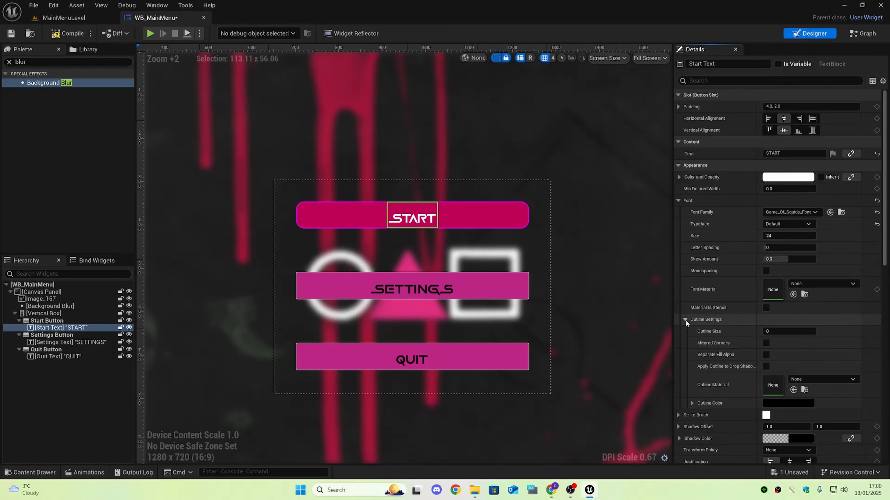
mouse_move(768, 331)
left_mouse_down()
mouse_move(795, 332)
mouse_move(770, 332)
left_mouse_up()
key("Return")
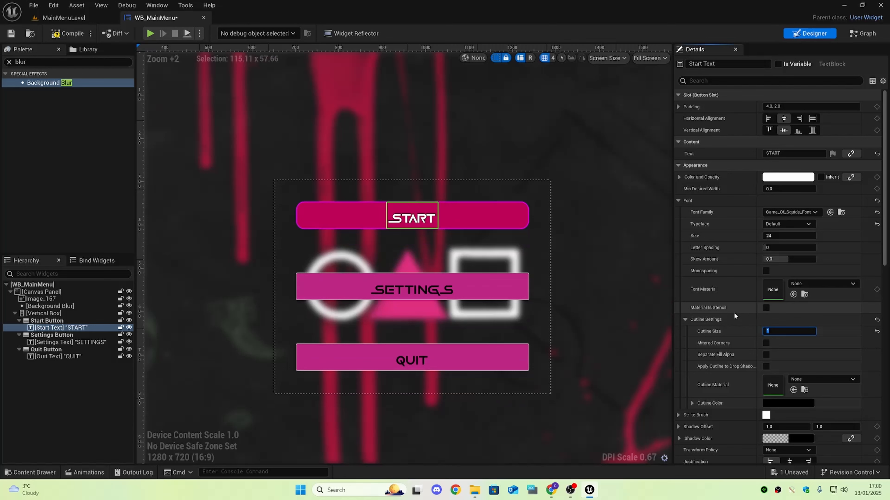
type("2")
key("Return")
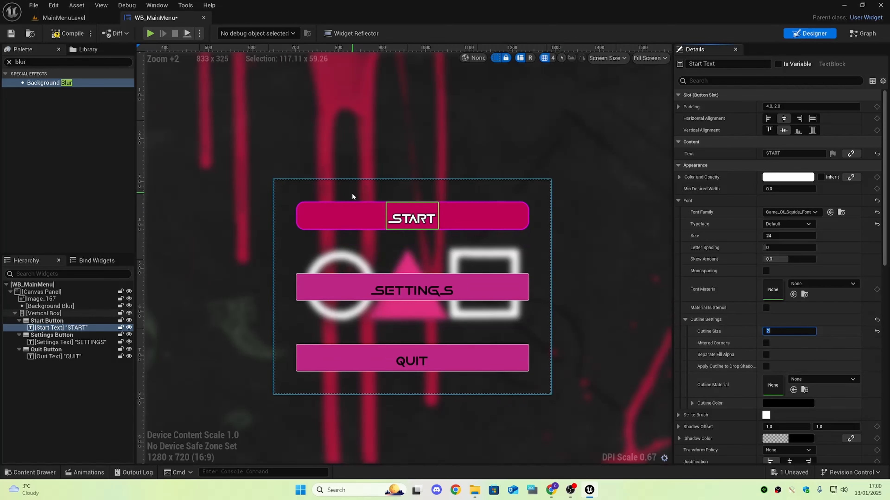
scroll(402, 219, "up", 18)
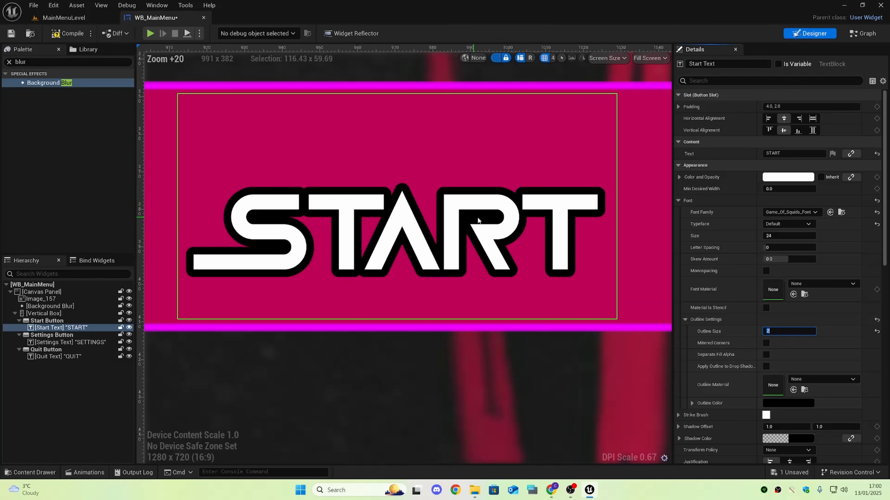
left_click(766, 343)
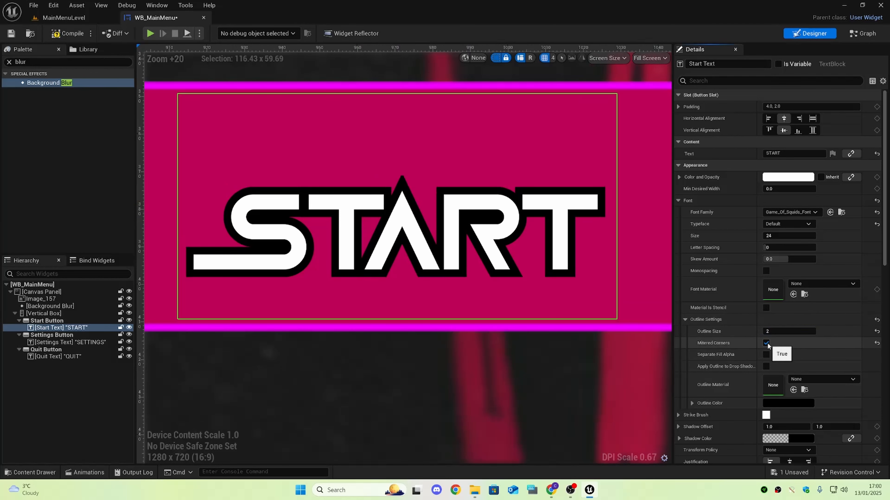
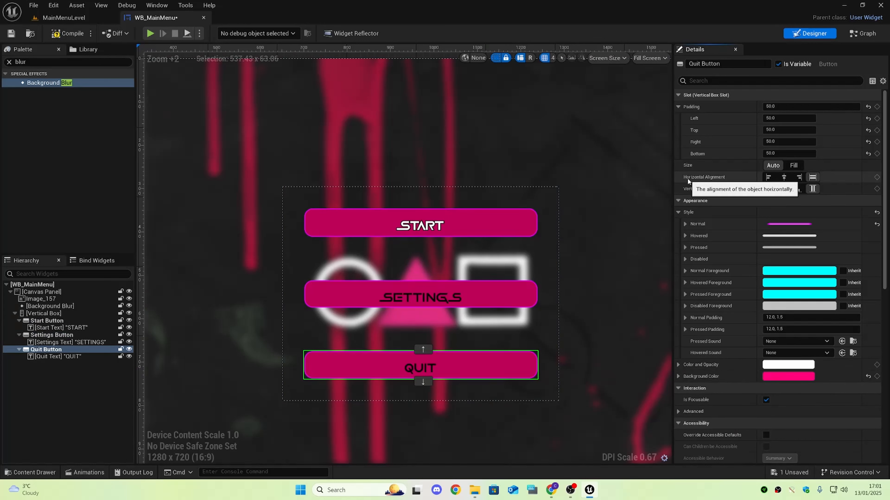
scroll(690, 183, "down", 3)
scroll(691, 191, "up", 3)
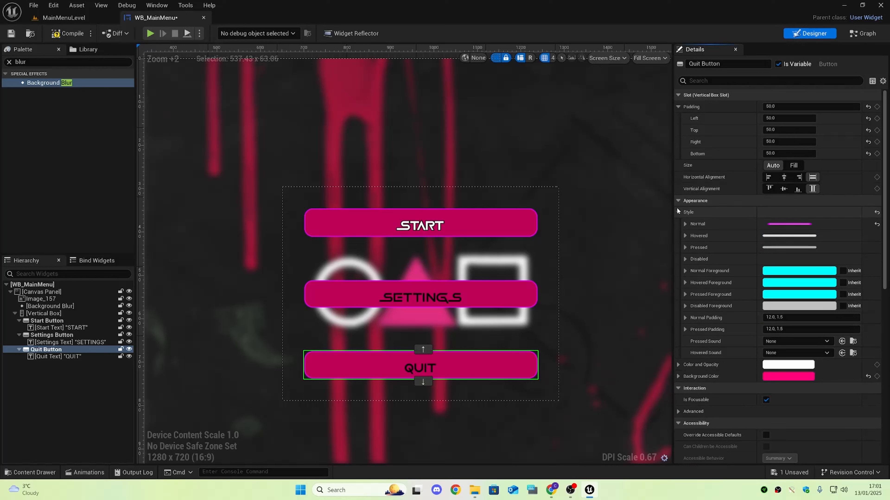
left_click(685, 224)
scroll(686, 223, "down", 1)
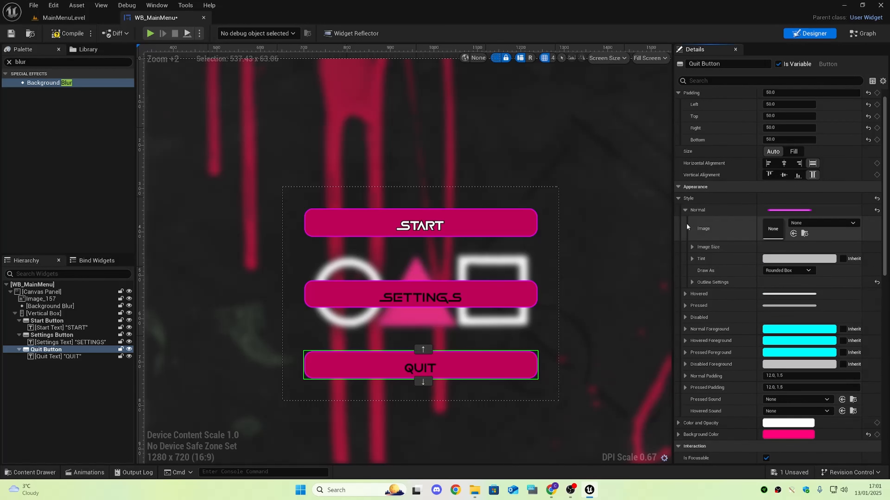
scroll(686, 227, "up", 1)
left_click(685, 223)
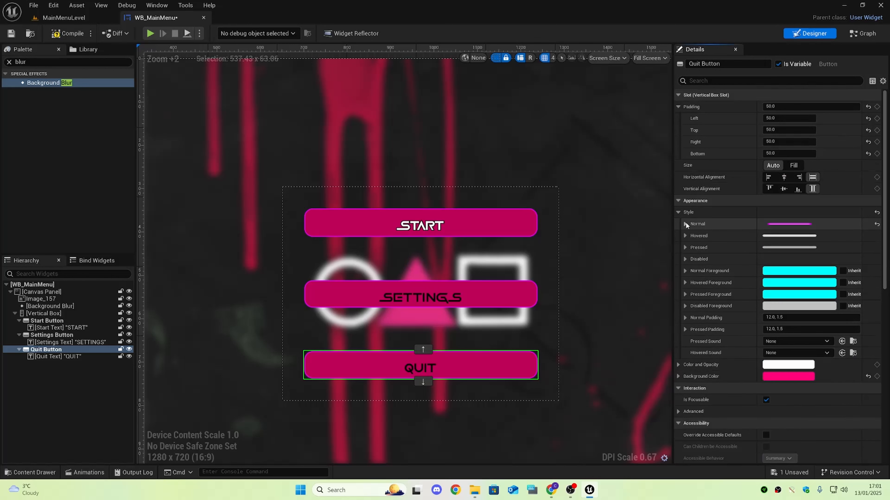
Copy the Font property settings of the START text.
left_click(416, 227)
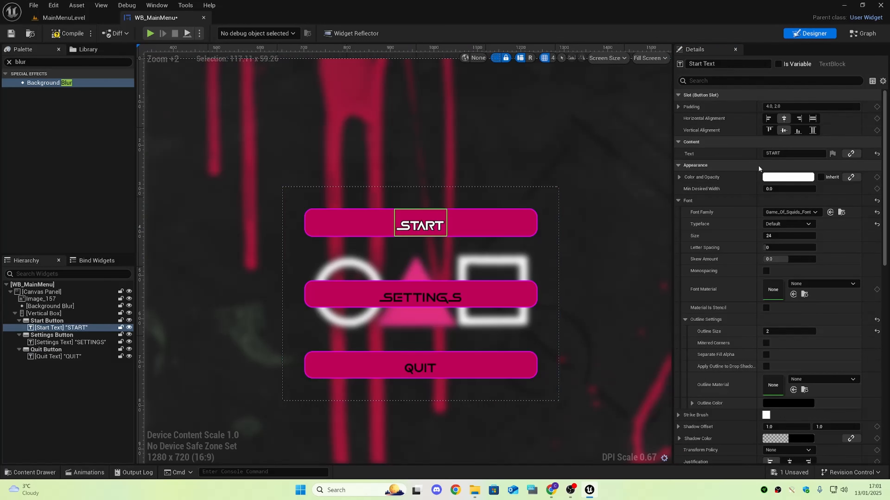
right_click(778, 164)
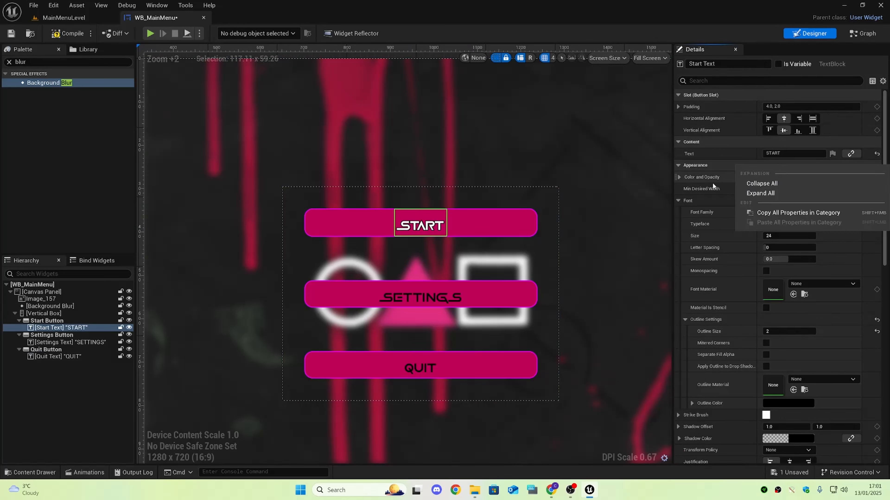
left_click(714, 161)
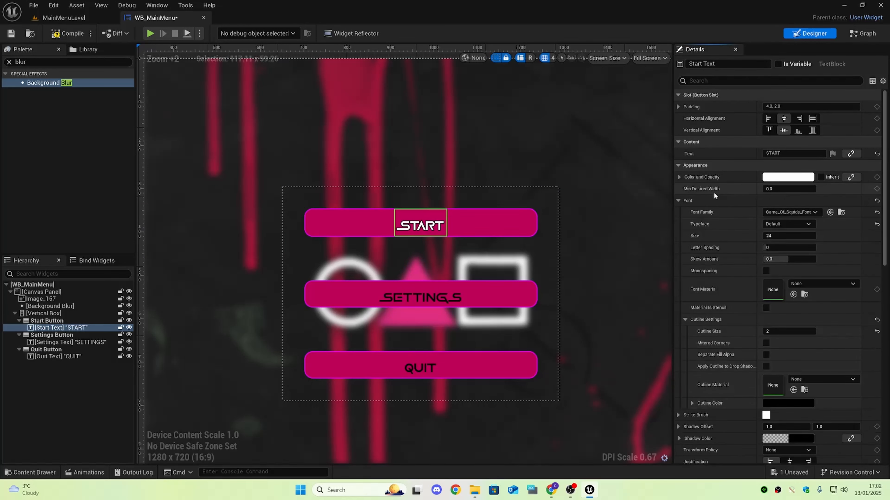
right_click(731, 200)
left_click(761, 259)
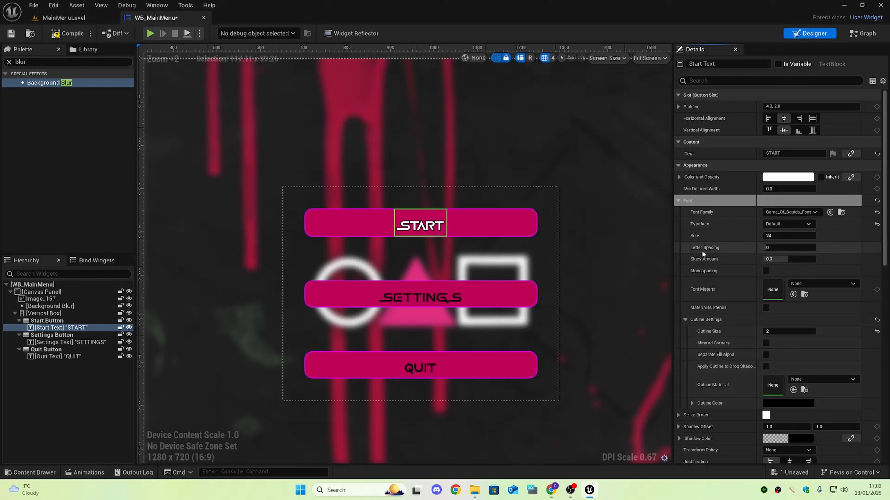
Try to apply the copied Font settings to the SETTINGS text.
left_click(449, 299)
right_click(734, 202)
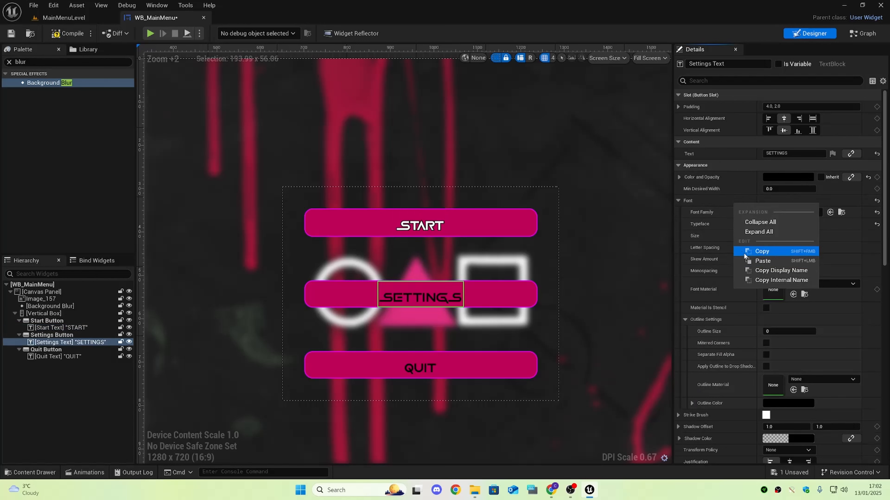
left_click(751, 260)
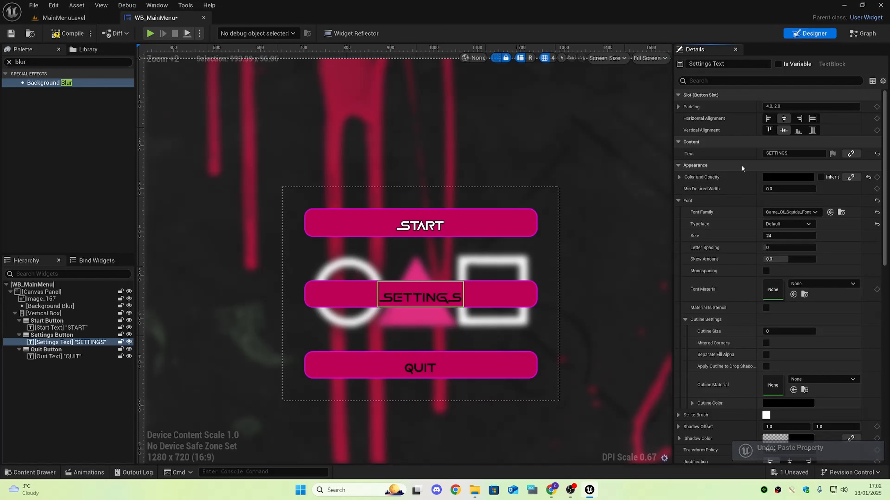
Change the Color and Opacity of the SETTINGS text to white (FFFFFFFF).
left_click(770, 178)
left_click_drag(703, 280, 698, 181)
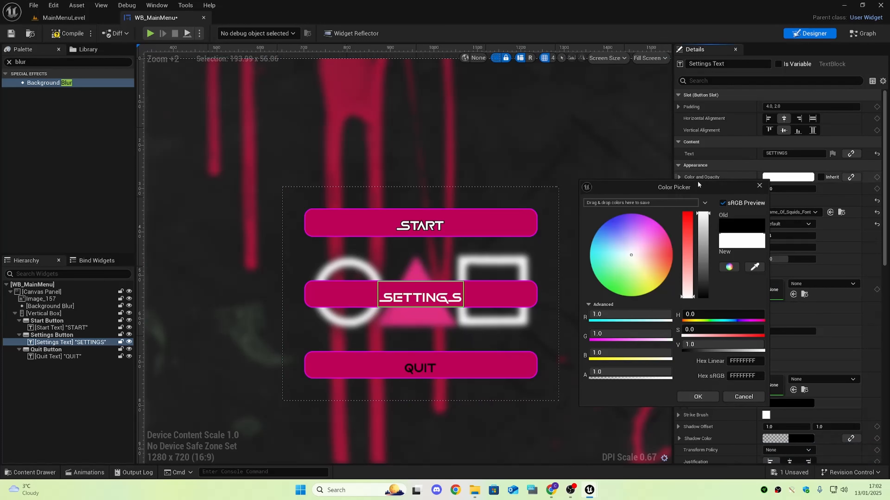
left_click(690, 394)
Paste the copied Font settings onto the SETTINGS text.
right_click(747, 166)
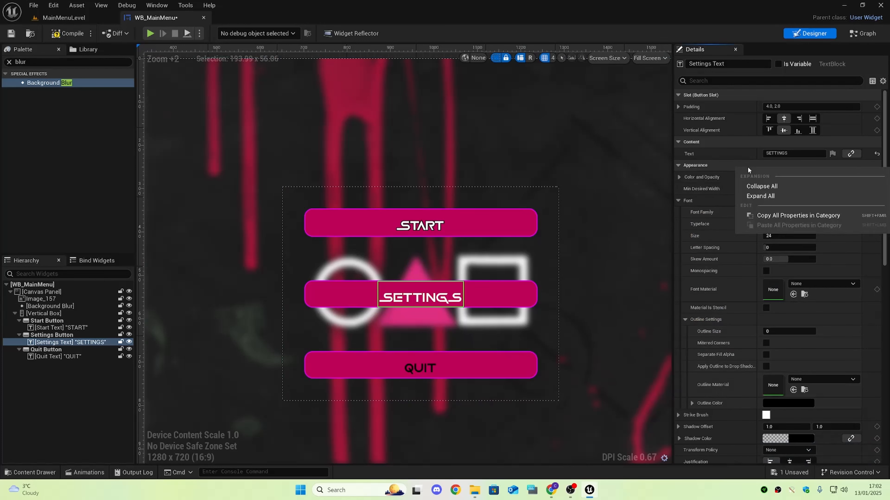
right_click(722, 199)
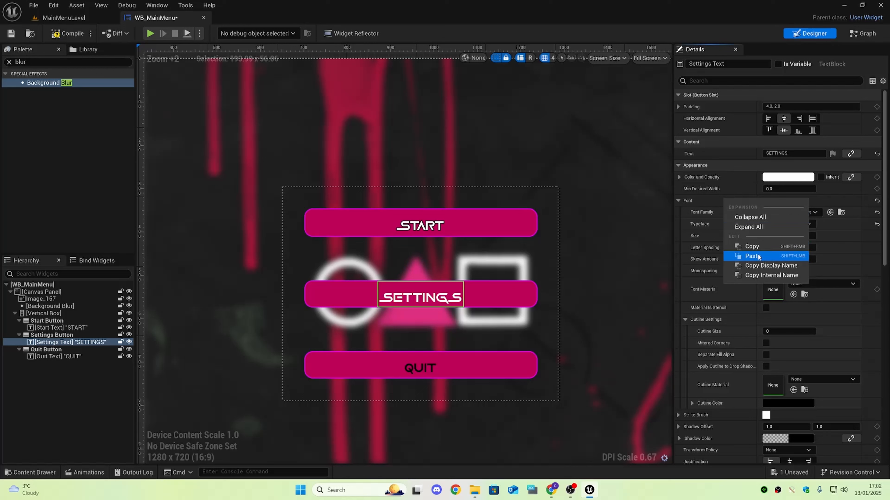
left_click(746, 257)
Change the QUIT text's Color and Opacity to white and paste the copied Font settings onto it.
left_click(510, 367)
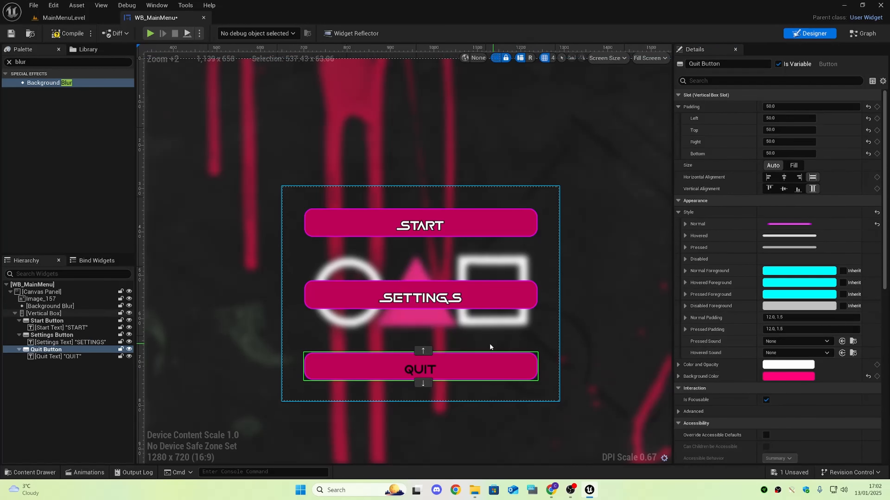
left_click(430, 372)
left_click(787, 178)
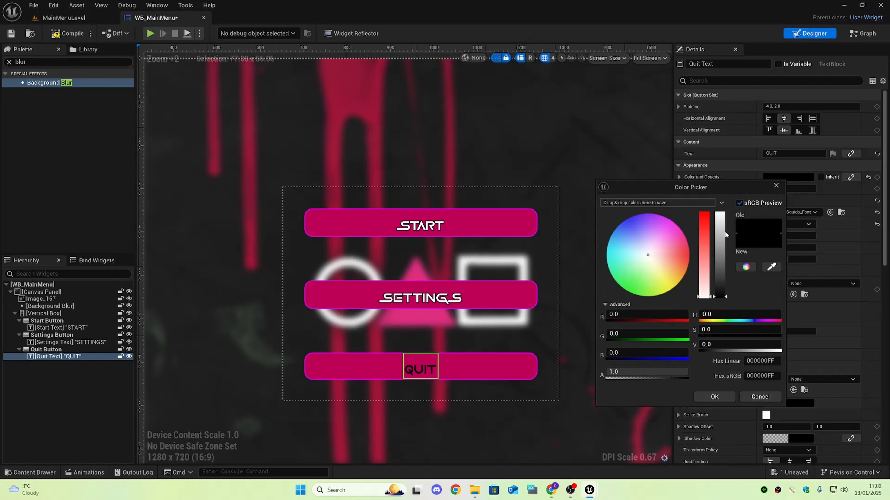
left_click(714, 396)
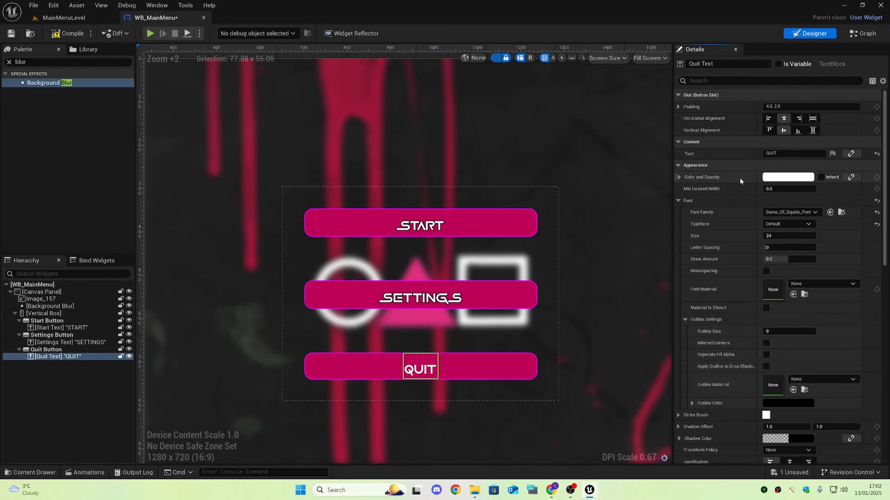
right_click(735, 201)
left_click(764, 258)
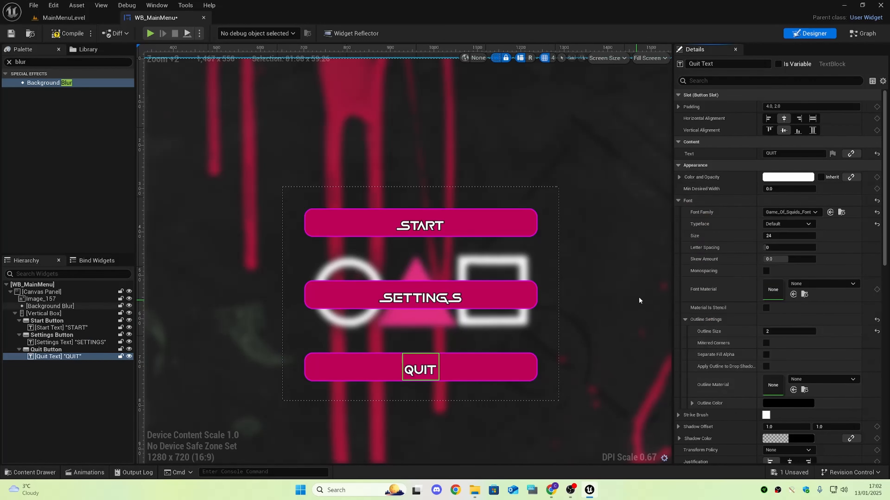
Examine the three buttons and their outlined text up close and against the whole menu background.
left_click(570, 133)
scroll(542, 142, "down", 4)
scroll(501, 163, "up", 7)
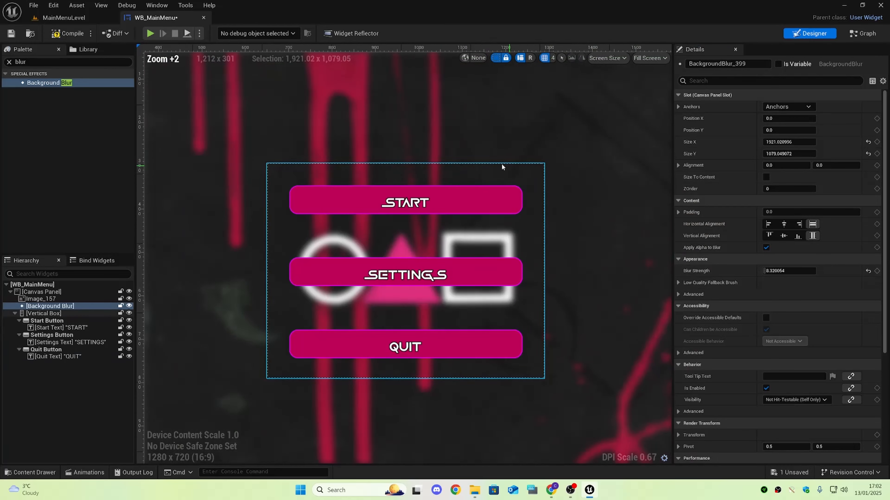
scroll(378, 204, "up", 4)
right_click_drag(536, 253, 435, 24)
scroll(473, 119, "down", 2)
right_click_drag(473, 149, 487, 250)
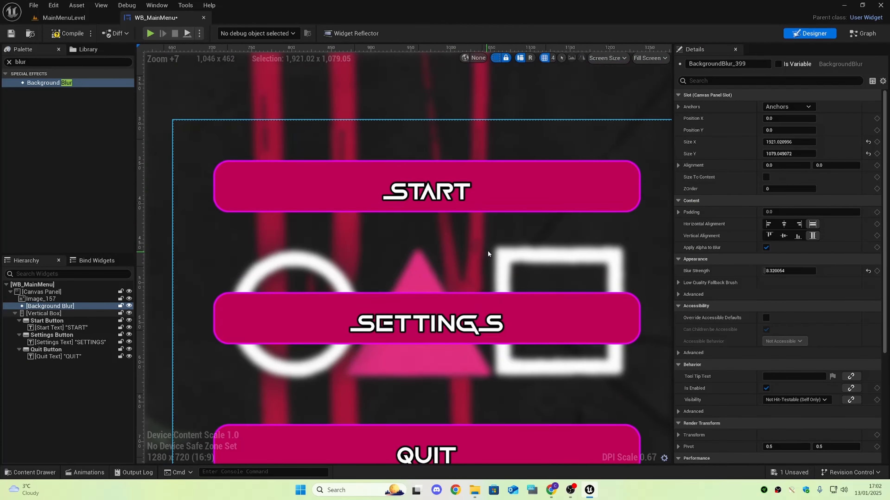
scroll(522, 260, "down", 4)
scroll(521, 263, "down", 5)
scroll(543, 260, "up", 2)
right_click_drag(543, 260, 493, 242)
scroll(468, 220, "down", 2)
scroll(468, 214, "up", 1)
scroll(468, 216, "up", 2)
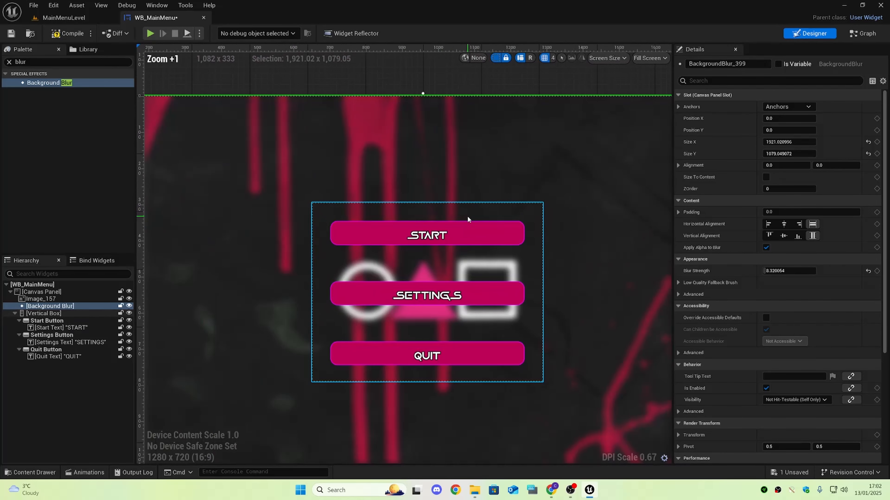
scroll(461, 218, "down", 2)
scroll(462, 218, "up", 1)
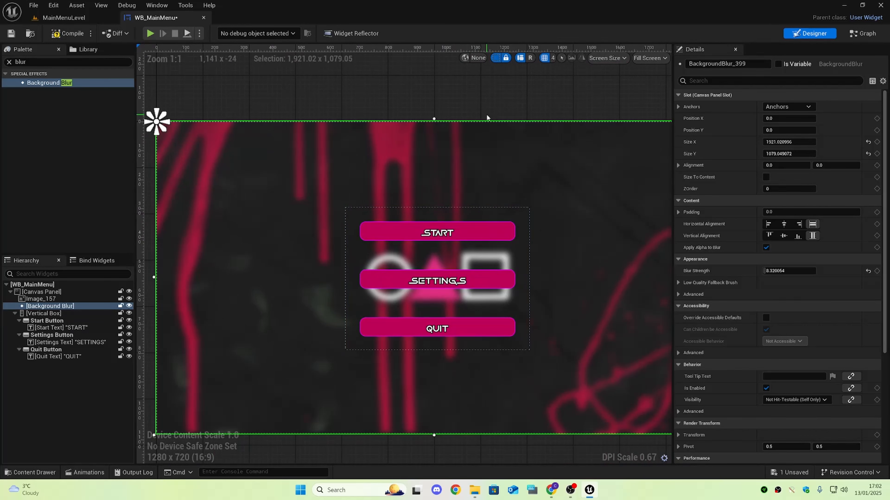
Look through the properties of the Start Button and its START text, and search the button's details for "sha".
left_click(523, 214)
left_click(507, 232)
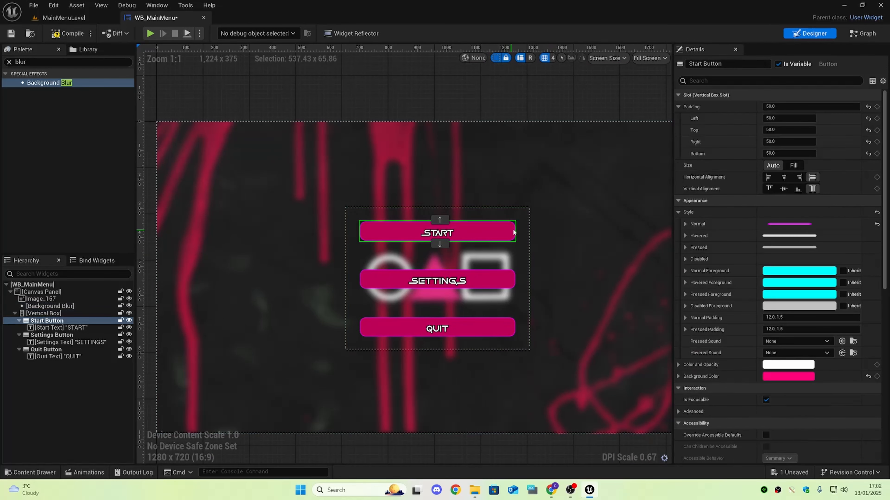
scroll(713, 311, "down", 3)
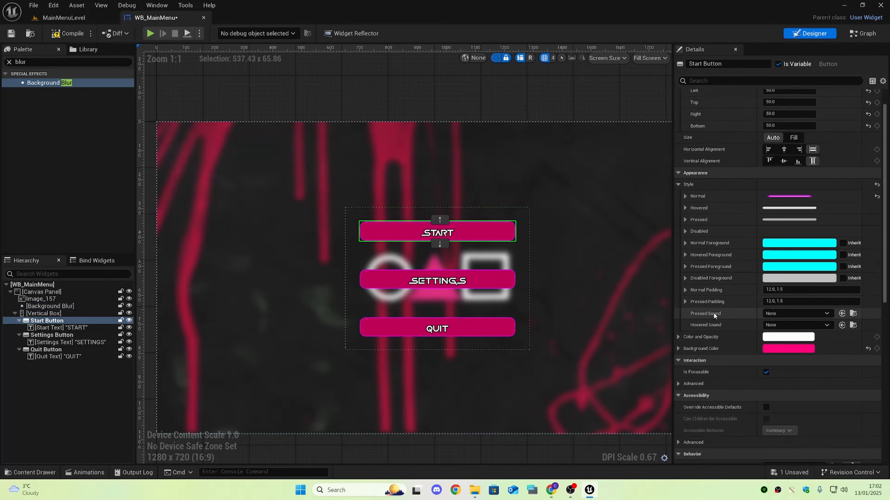
scroll(709, 326, "down", 10)
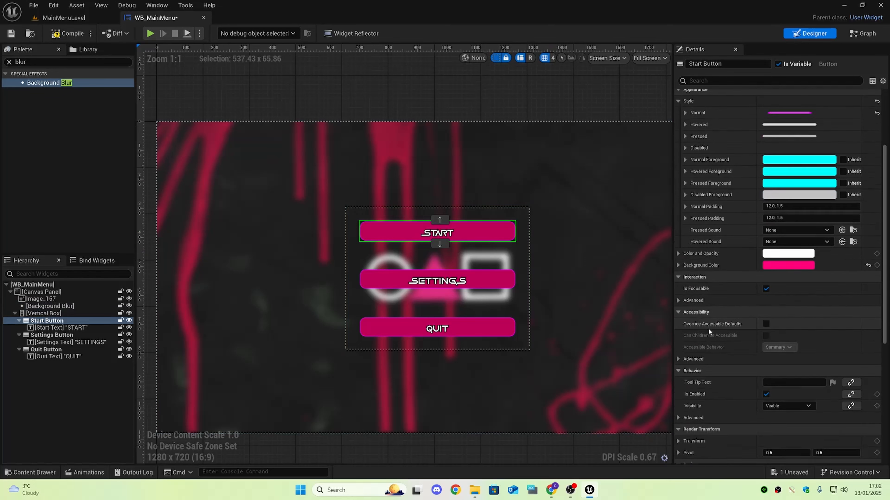
scroll(708, 331, "up", 12)
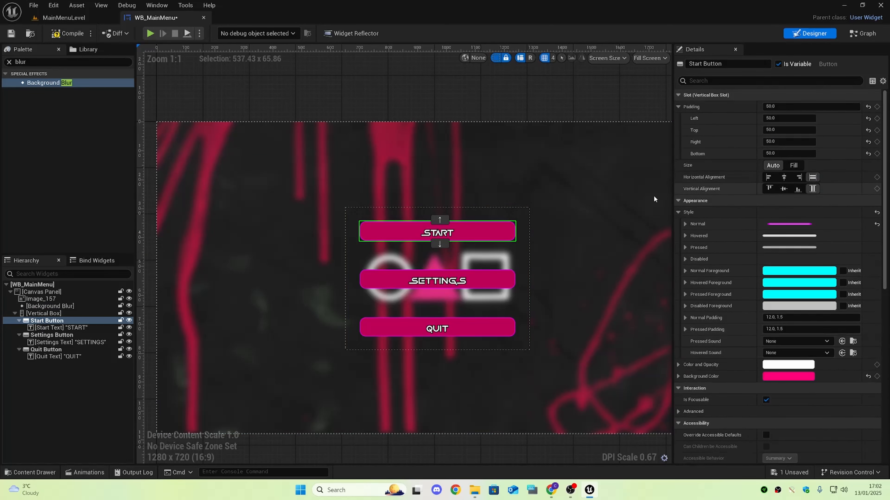
left_click(445, 234)
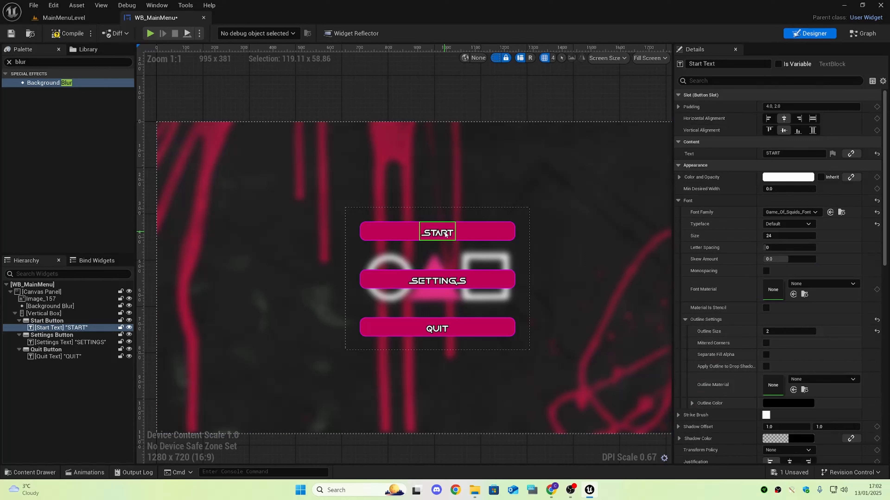
left_click(490, 232)
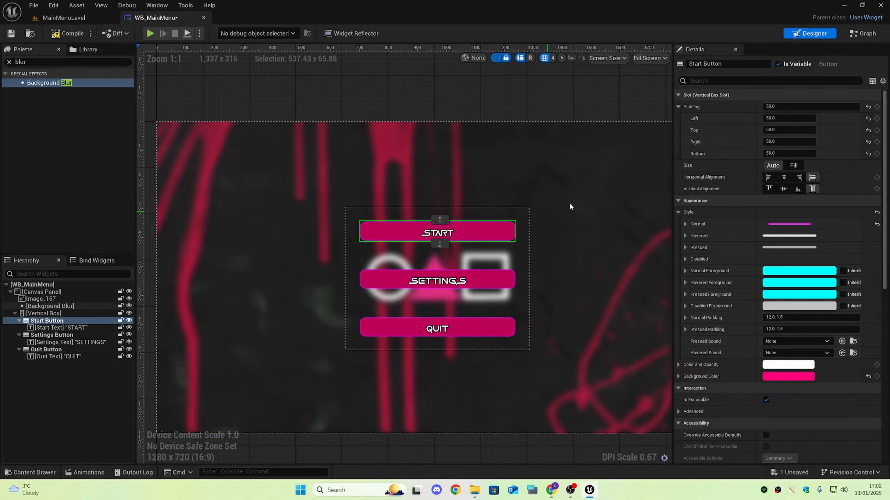
left_click(740, 81)
type("sha")
key("BackSpace")
key("BackSpace")
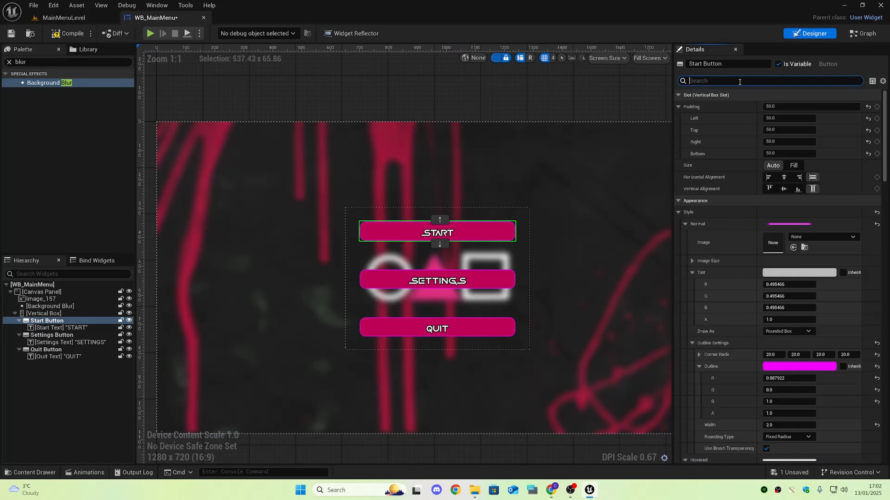
Clear the widget selection and save WB_MainMenu.
left_click(507, 82)
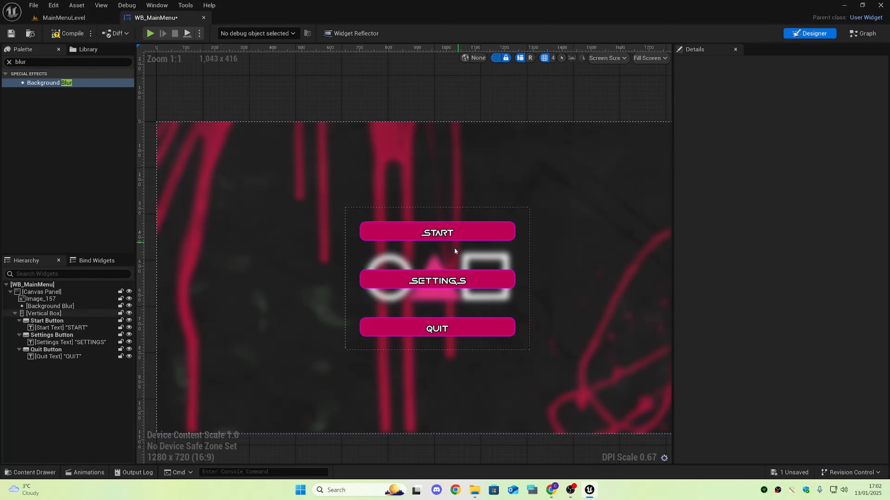
scroll(470, 253, "down", 1)
key("ctrl+s")
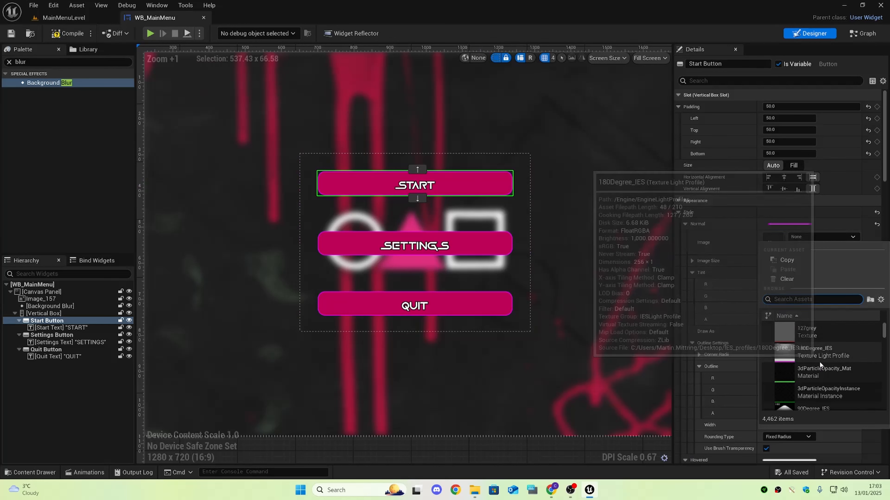
Assign an engine texture as the Start Button's Normal image and lower its tint alpha to about 0.25.
left_click(818, 376)
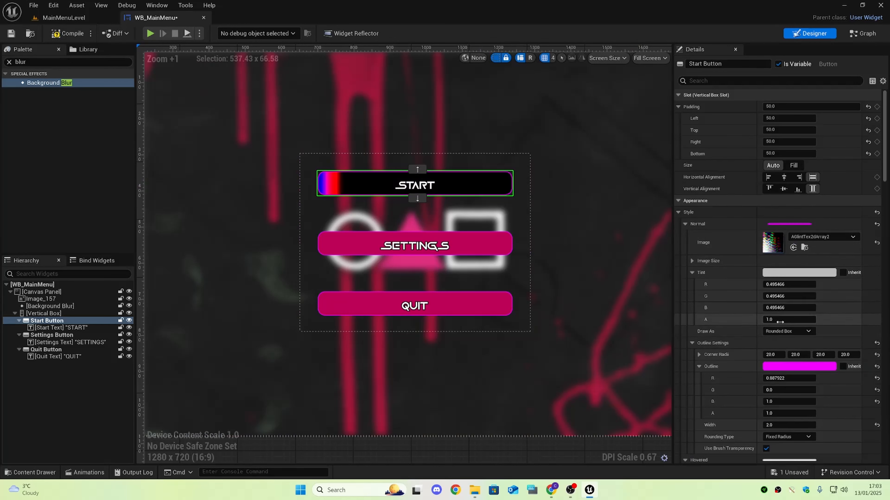
mouse_move(788, 319)
left_mouse_down()
mouse_move(772, 319)
mouse_move(799, 319)
left_mouse_up()
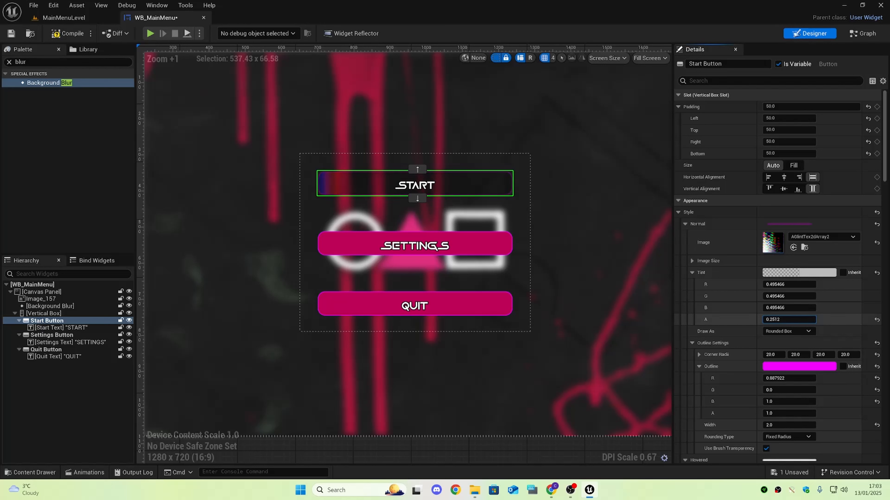
left_click_drag(789, 320, 792, 319)
left_click(631, 175)
scroll(626, 183, "down", 5)
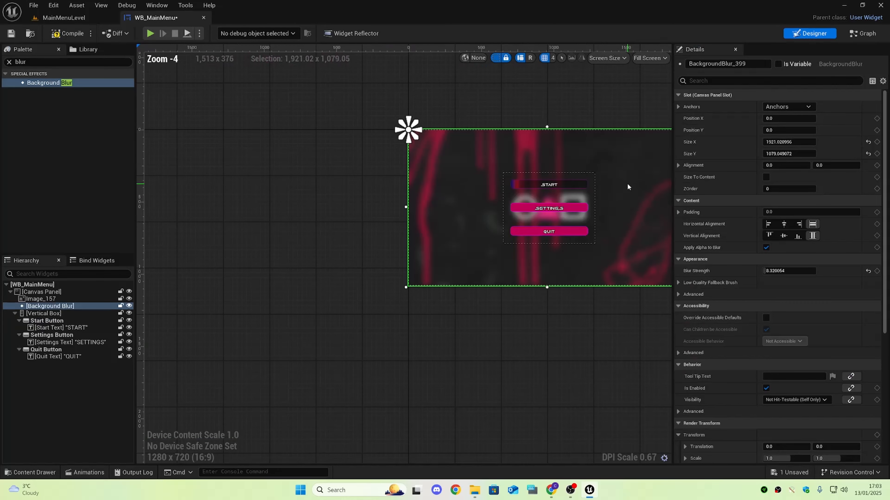
scroll(560, 180, "up", 5)
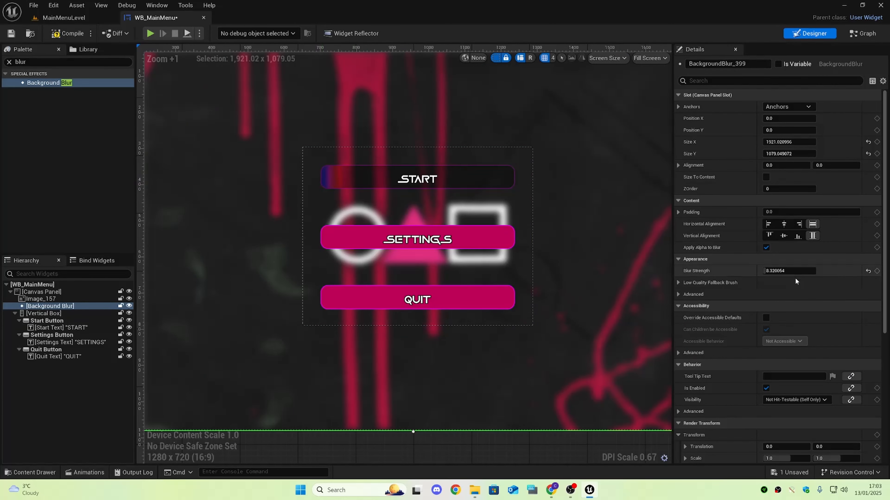
Undo the Start Button's tint alpha change and save the menu widget.
key("ctrl+z")
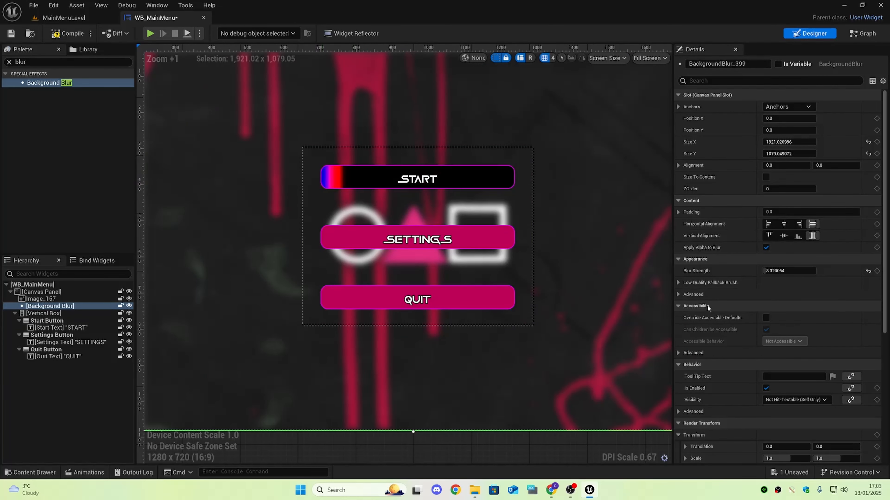
scroll(602, 230, "down", 4)
right_click_drag(614, 231, 519, 233)
key("ctrl+s")
scroll(349, 207, "up", 6)
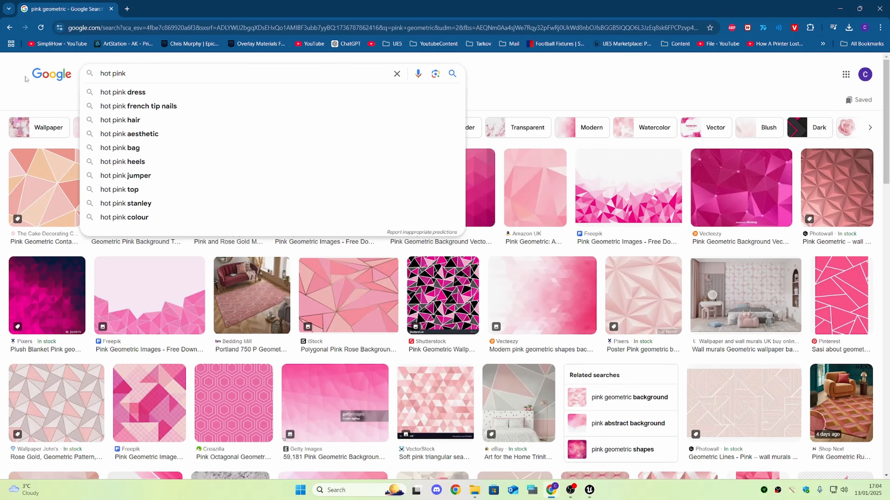
In Chrome, search Google Images for "hot pink geometric pattern" and preview the pink pattern with white lines.
type("d")
key("BackSpace")
type("g")
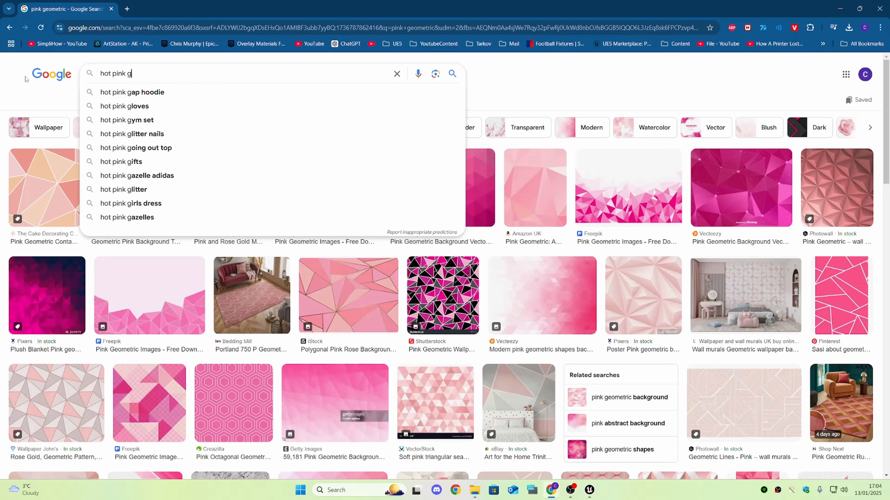
type("eometric")
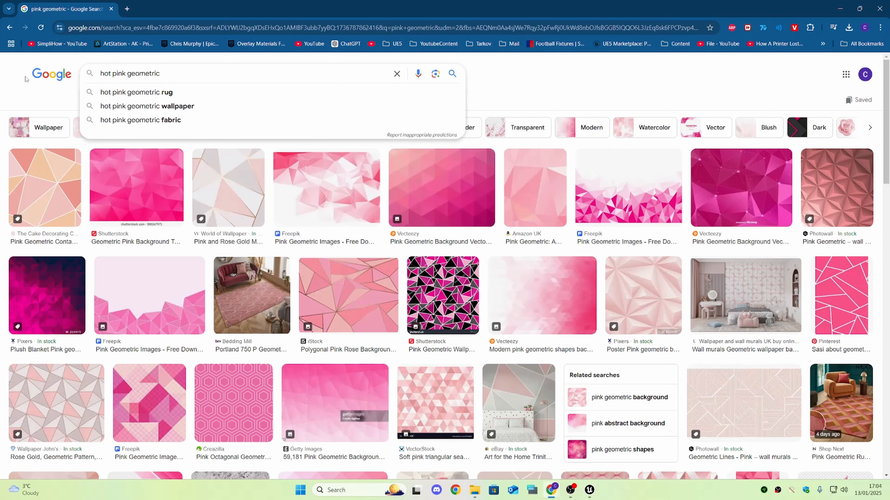
type(" pattern")
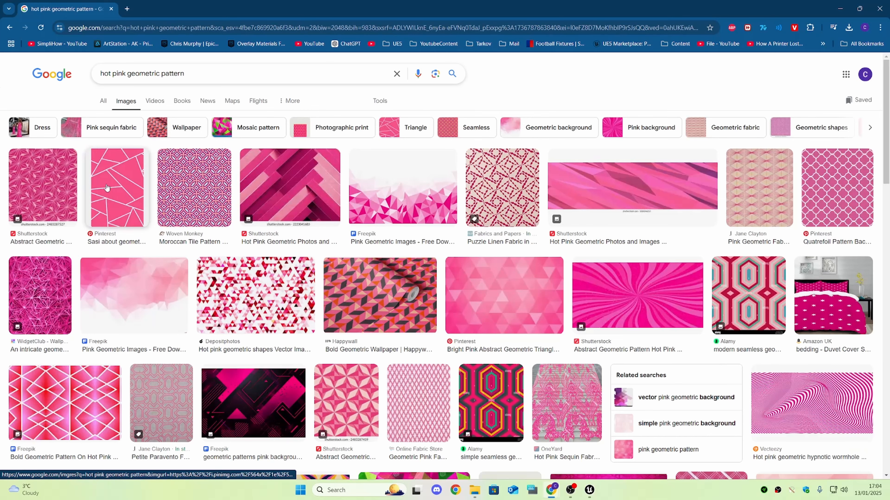
left_click(107, 188)
scroll(697, 265, "down", 5)
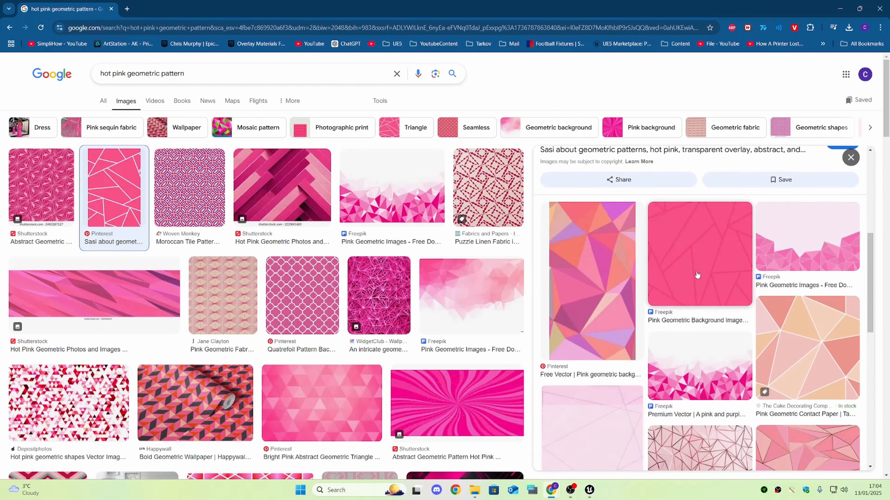
scroll(696, 273, "up", 5)
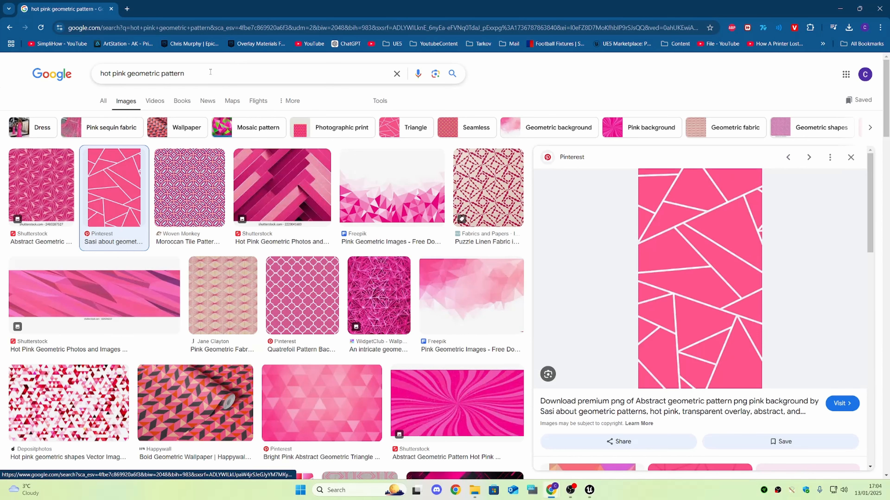
Refine the image search to "hot pink and black geometric pattern".
left_click(125, 72)
type("and blac")
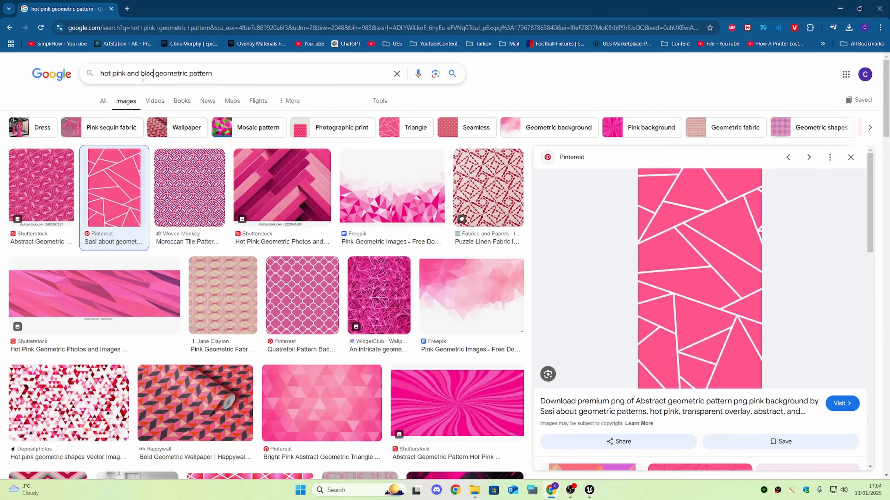
type("k")
key("Return")
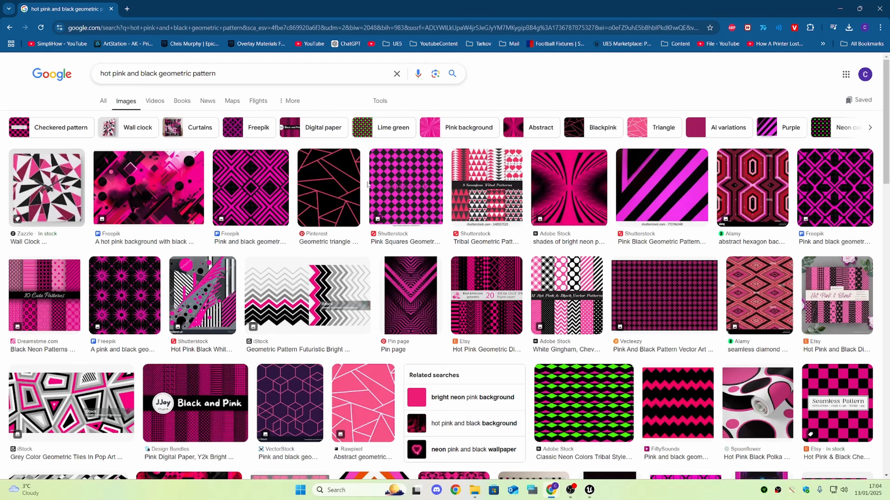
Preview the black geometric triangle pattern with pink lines and copy the image, checking the related images below it.
left_click(333, 188)
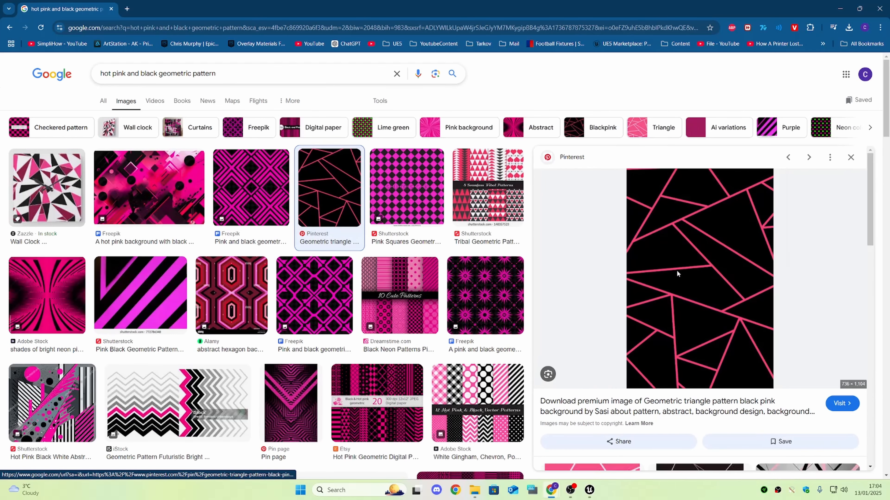
right_click(676, 277)
left_click(718, 185)
scroll(700, 235, "down", 10)
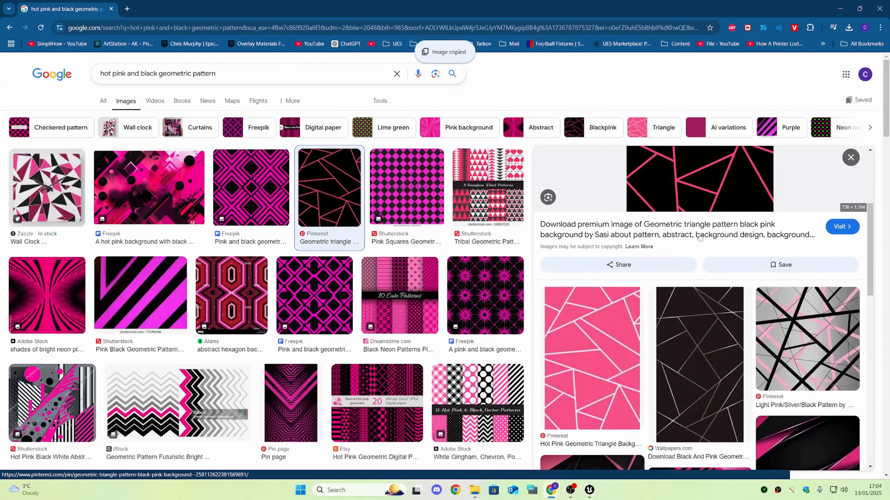
scroll(702, 245, "up", 5)
scroll(702, 242, "up", 5)
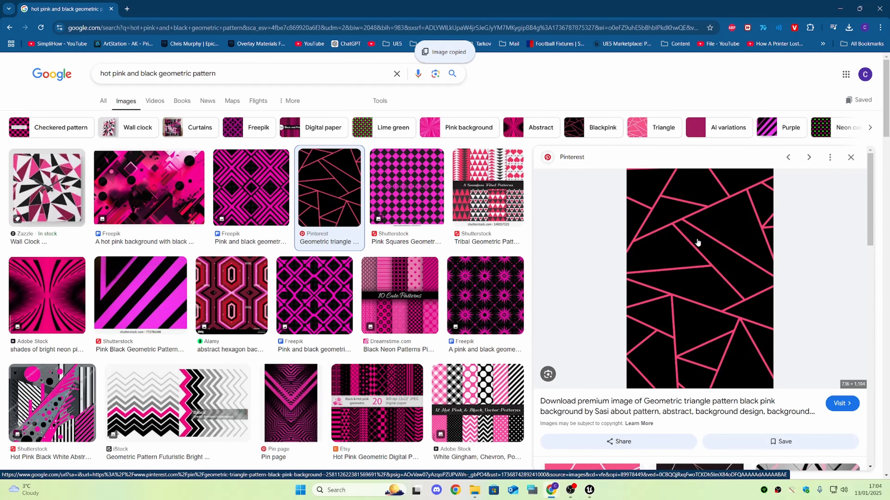
Save the black and pink triangle pattern image to the desktop and import it into Unreal's MainMenu content folder.
left_click_drag(699, 242, 562, 261)
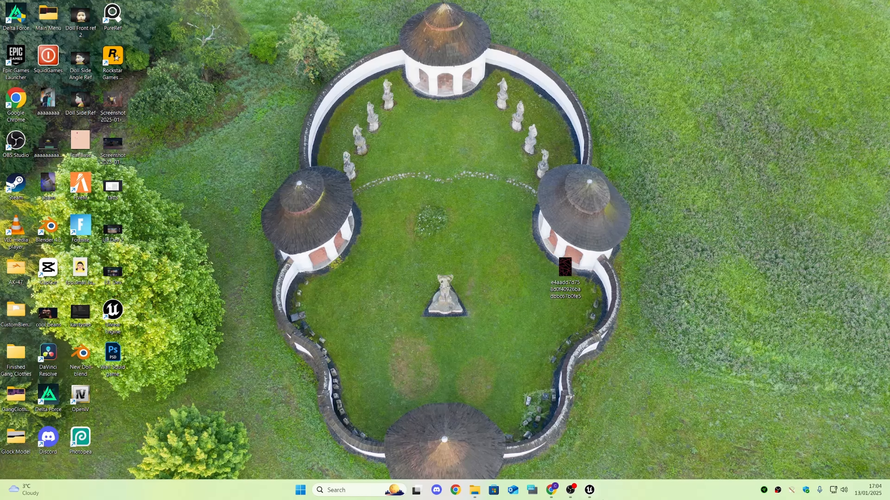
left_click(589, 489)
key("ctrl+space")
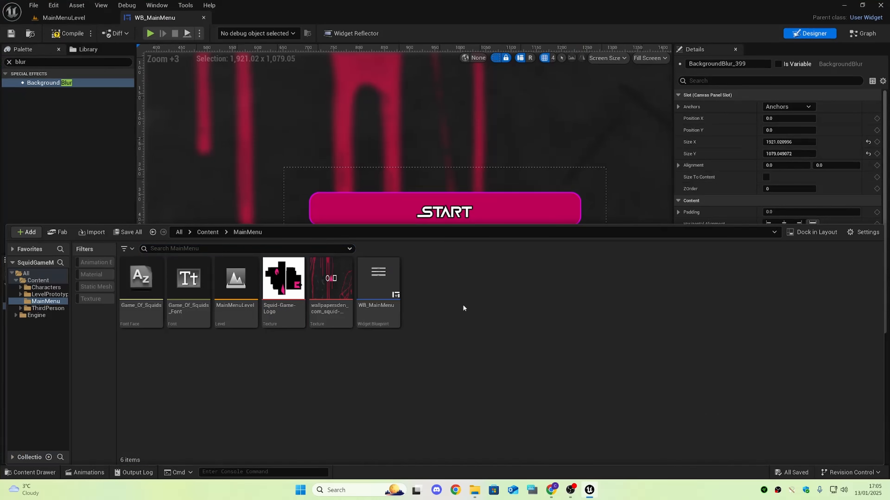
right_click(458, 284)
left_click(490, 129)
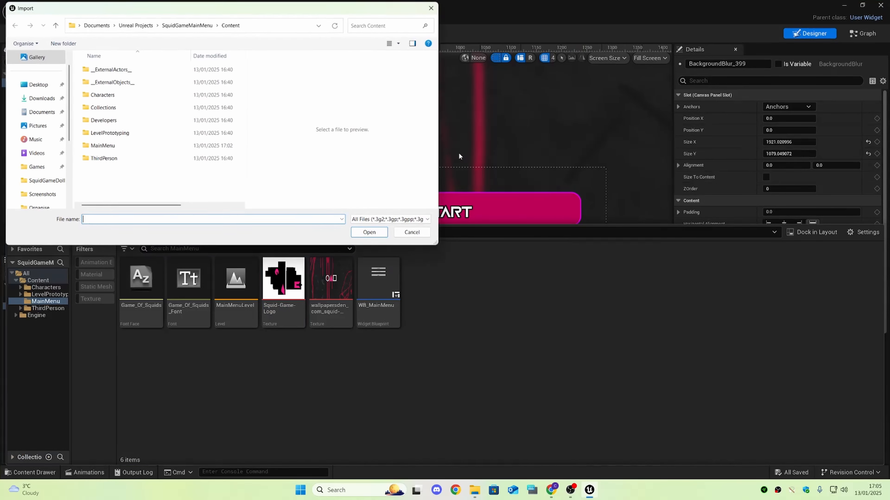
left_click(32, 84)
scroll(178, 195, "down", 3)
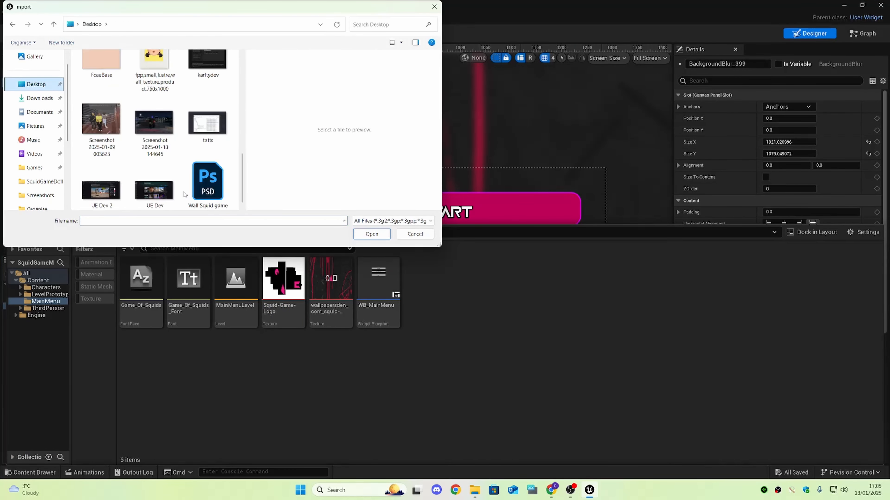
scroll(178, 195, "up", 3)
left_click(207, 81)
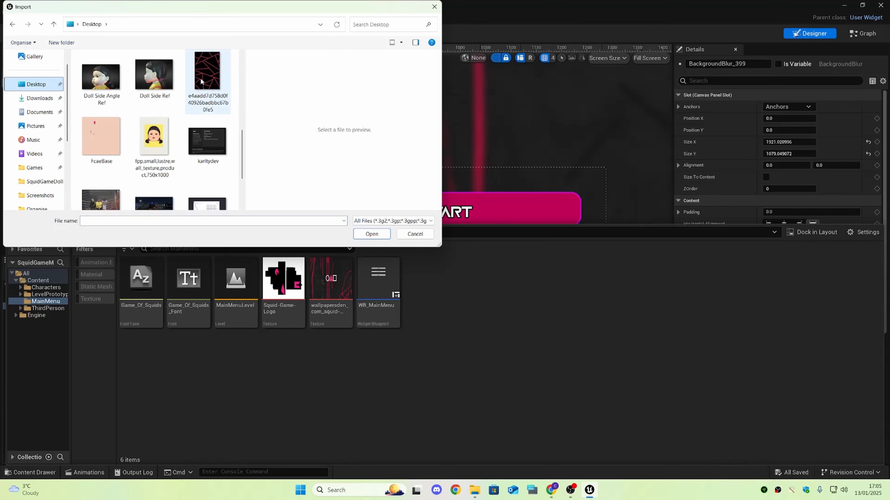
left_click(372, 234)
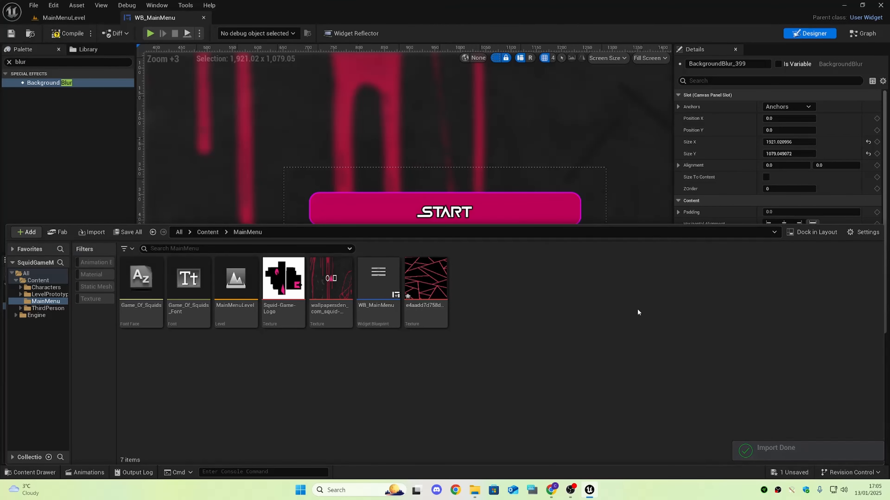
Assign the imported triangle pattern texture as the Start Button's Normal style image.
left_click(419, 278)
left_click(114, 155)
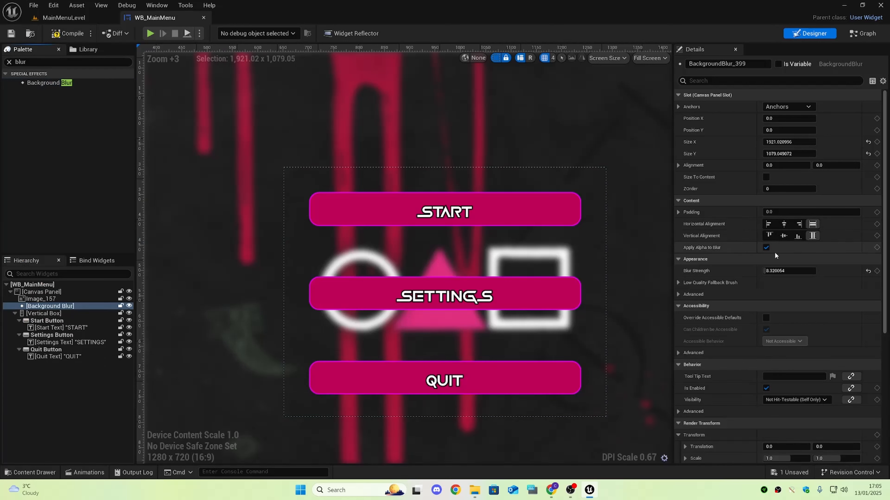
left_click(560, 205)
left_click(793, 247)
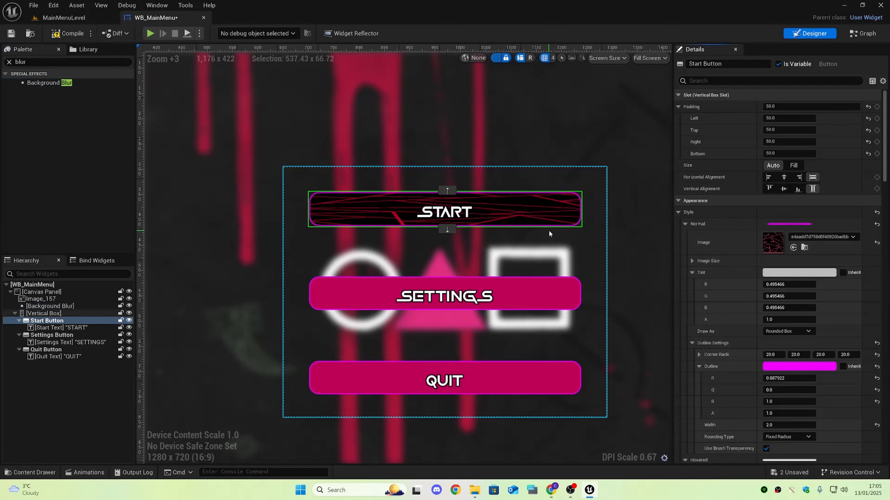
Try a different X image size for the Start Button's Normal image and undo the change.
left_click(692, 261)
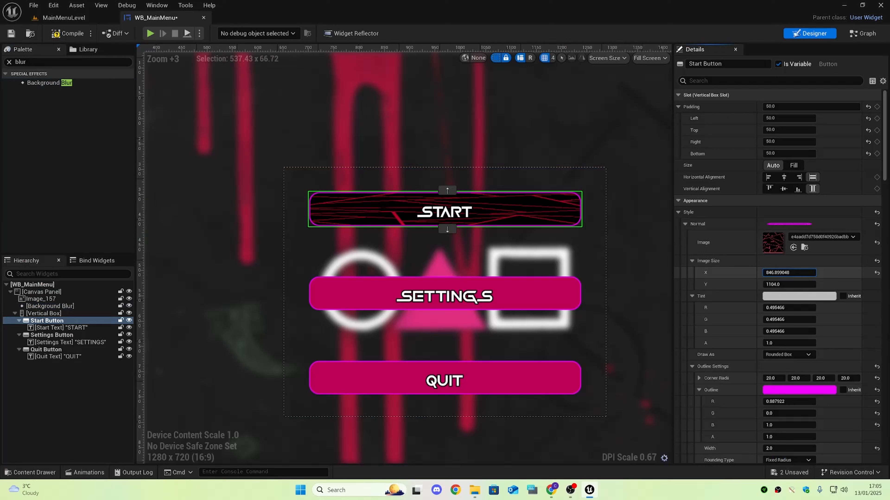
left_click_drag(789, 272, 805, 279)
key("ctrl+z")
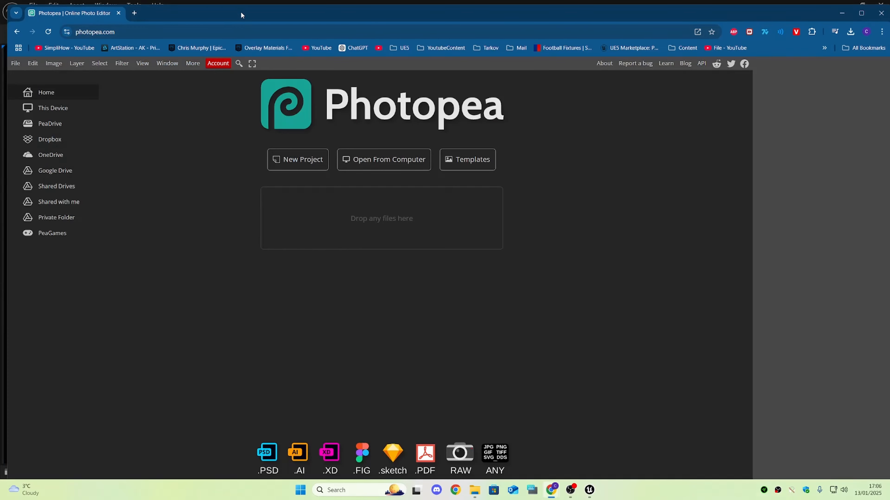
Switch to Photopea in Chrome and open the triangle pattern image from the desktop.
double_click(241, 14)
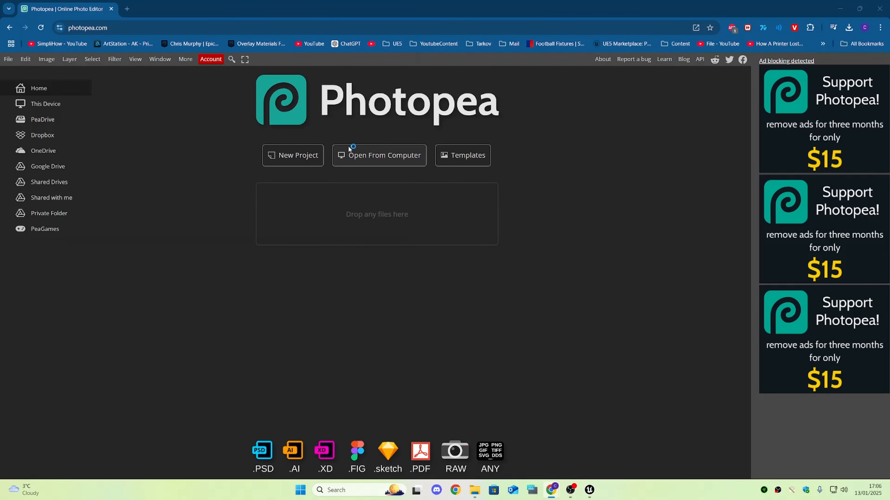
scroll(157, 140, "down", 5)
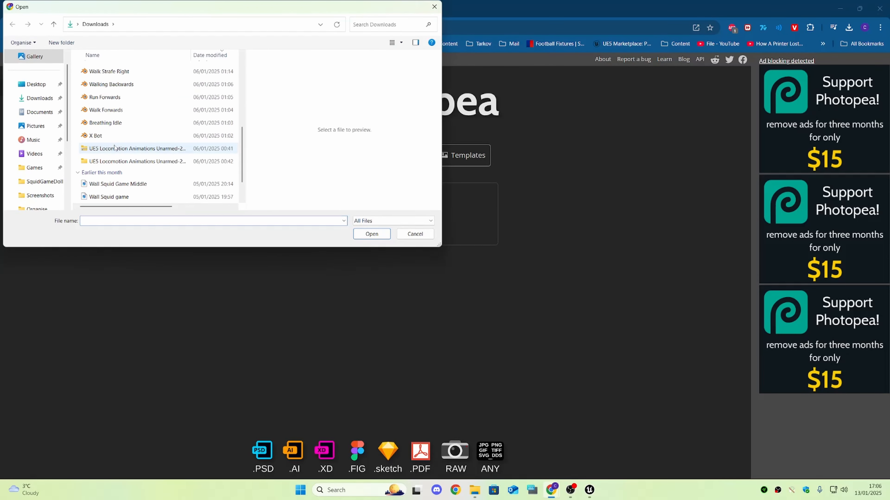
left_click(56, 84)
scroll(154, 140, "down", 3)
left_click(154, 166)
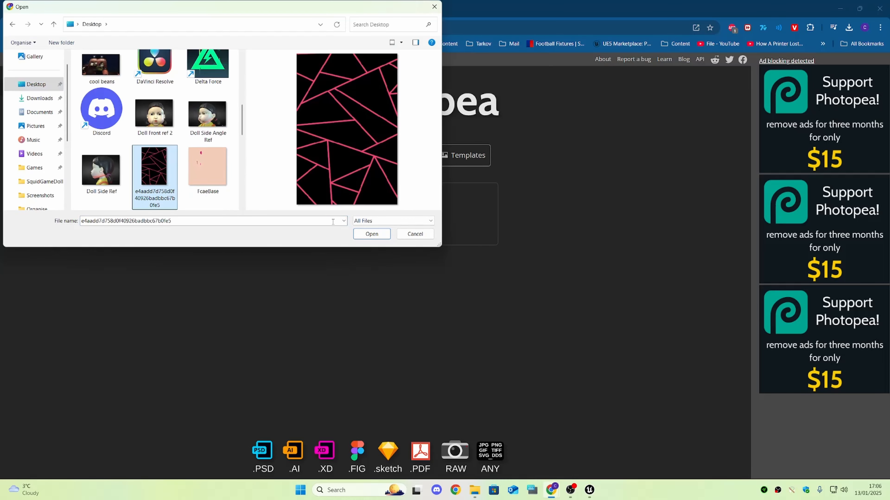
left_click(371, 234)
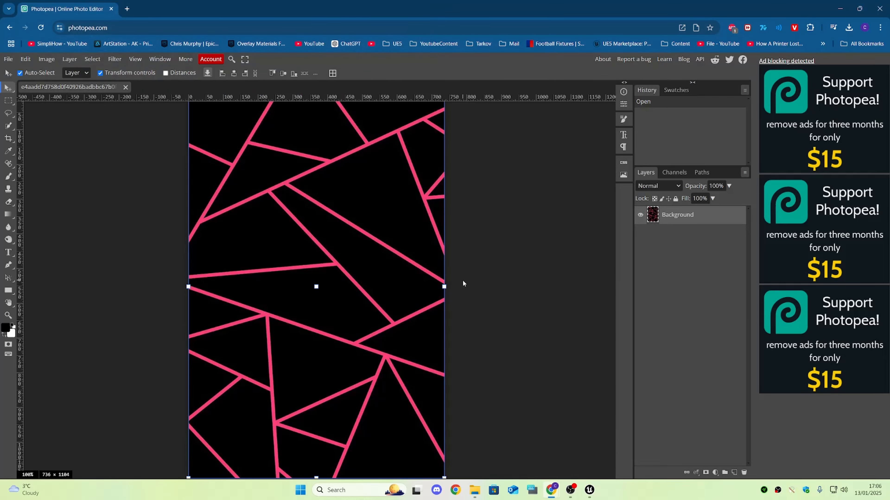
Rotate the pattern layer to -90° in its portrait document.
left_click(448, 287)
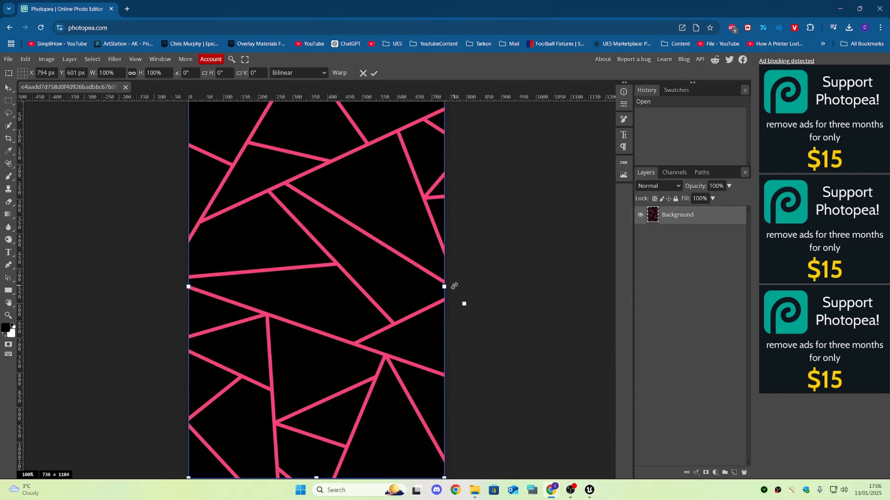
left_click_drag(452, 287, 460, 314)
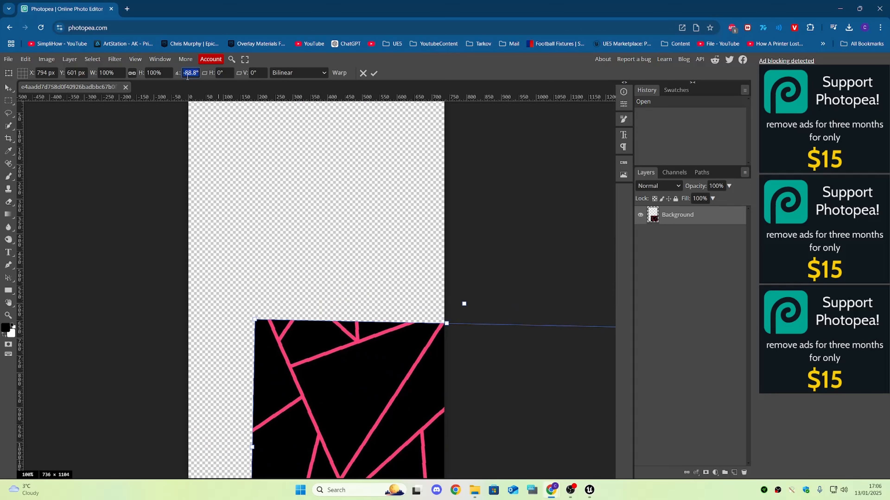
key("Return")
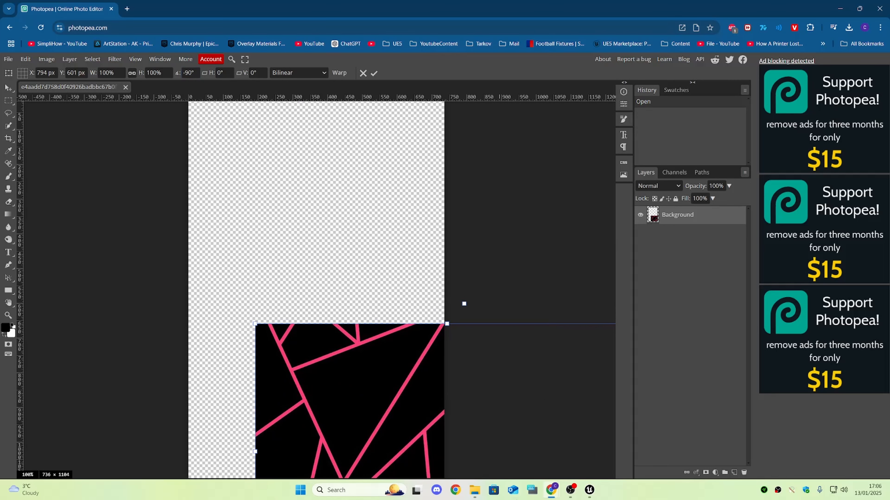
Move the rotated pattern over the portrait canvas and scale it to about 60.6% to fit the width.
scroll(397, 317, "down", 5)
scroll(419, 317, "up", 4)
left_click_drag(410, 324, 289, 192)
scroll(292, 197, "down", 3)
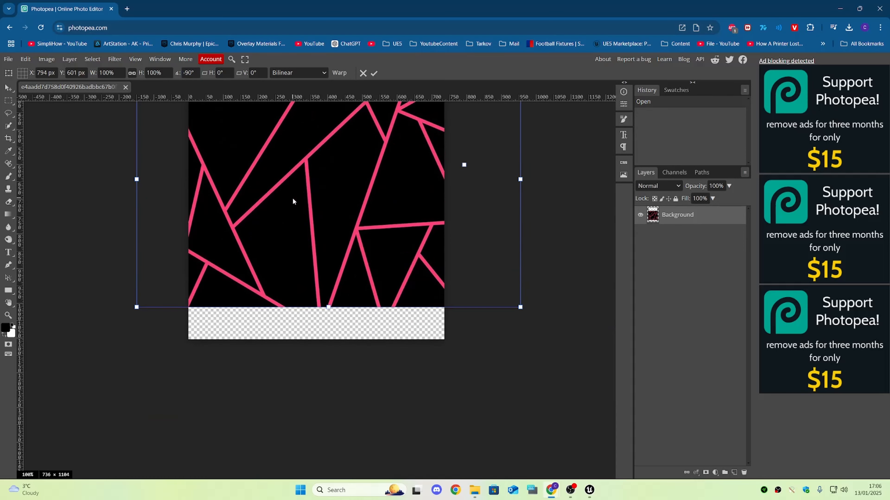
scroll(293, 198, "up", 4)
scroll(311, 198, "right", 3, "shift")
scroll(279, 224, "down", 4)
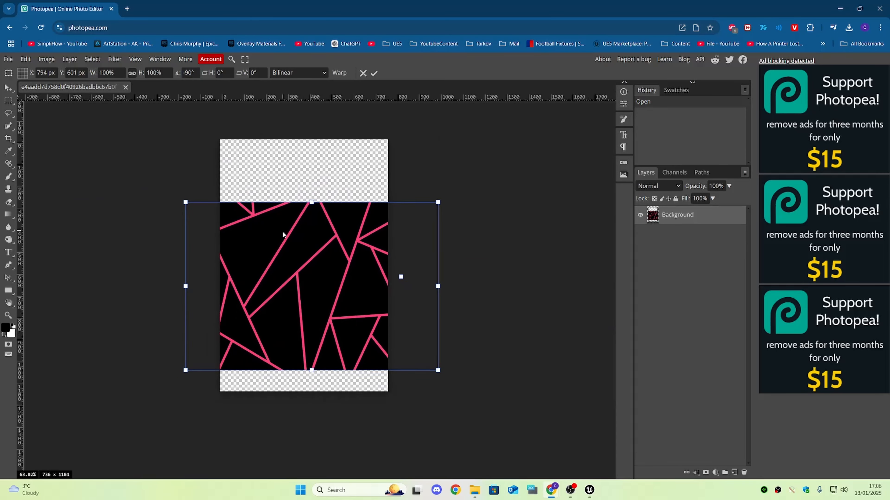
left_click_drag(420, 279, 344, 275)
Create a new 1280 x 720 px project from the HD screen preset and dismiss the ad-blocking notice.
left_click(8, 59)
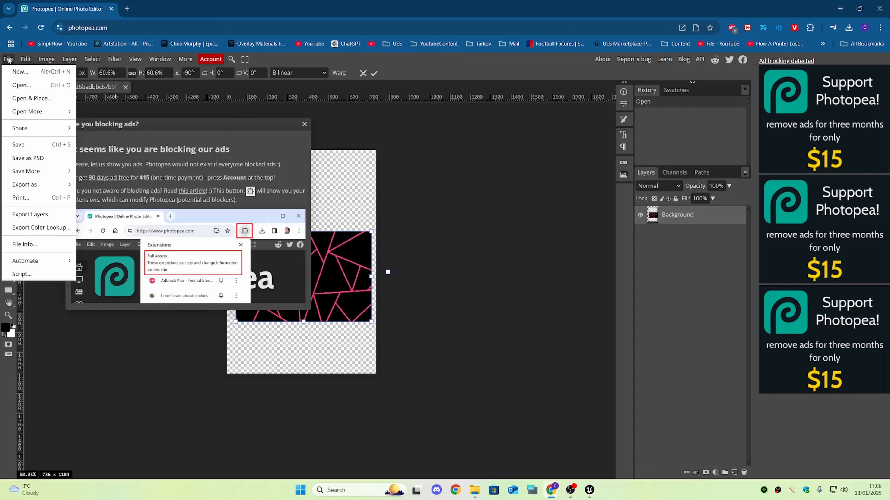
left_click(14, 72)
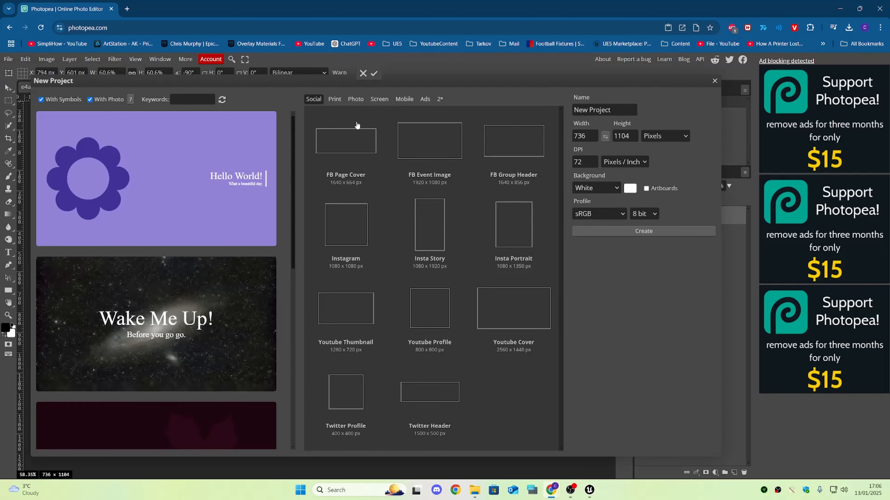
left_click(380, 99)
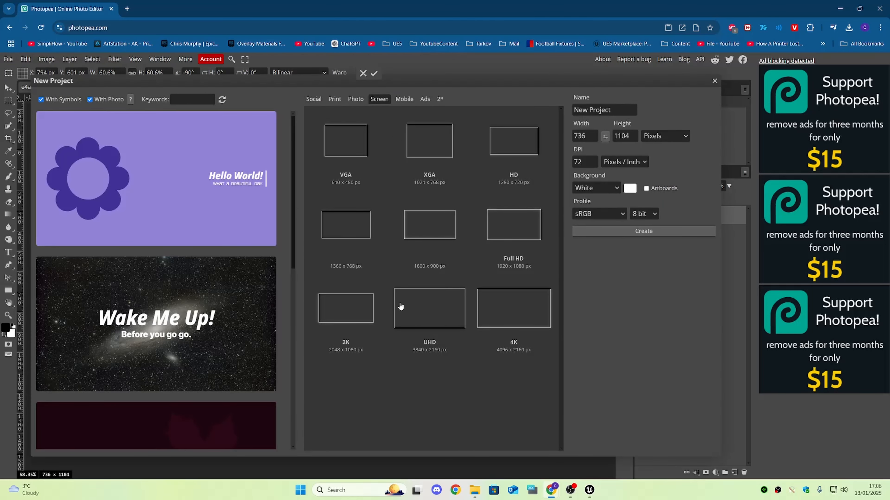
left_click(522, 151)
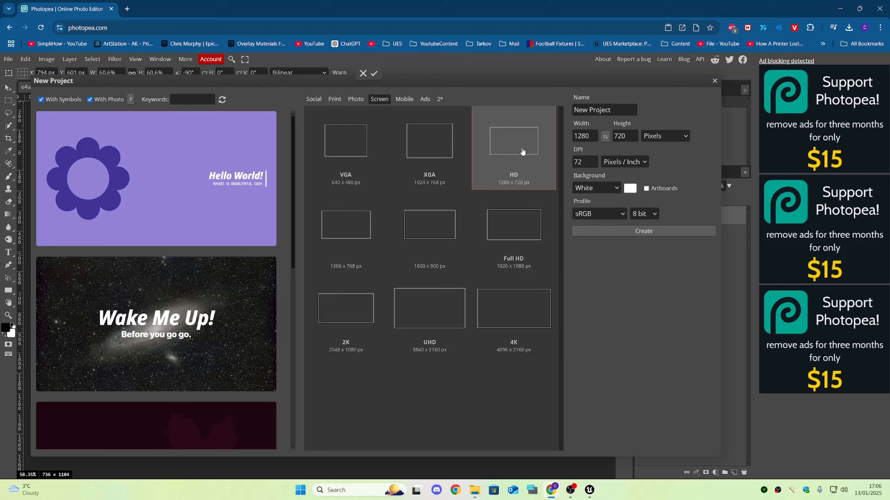
left_click(635, 230)
left_click(304, 125)
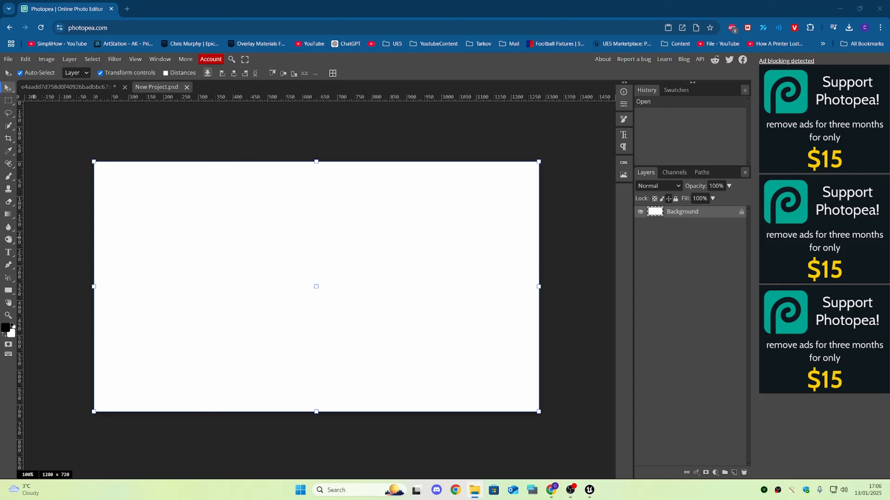
Place the triangle pattern image file into the new project and rotate it to -90°.
left_click_drag(34, 237, 252, 227)
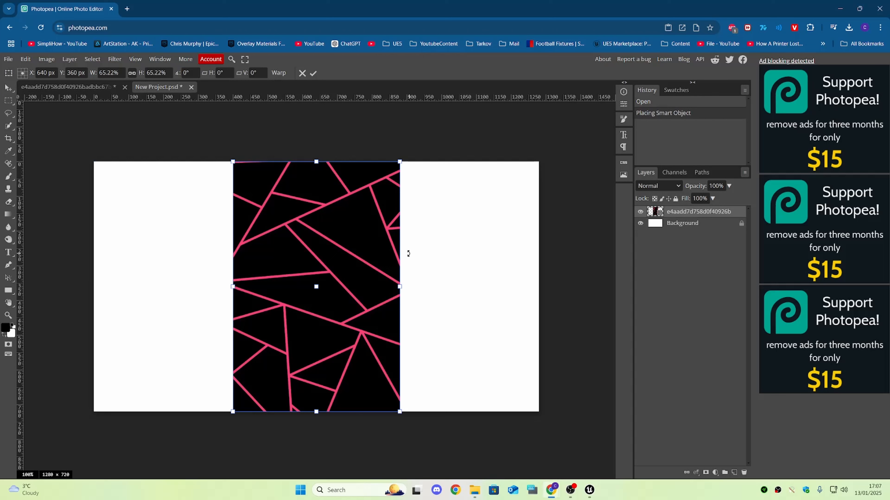
left_click_drag(408, 253, 333, 182)
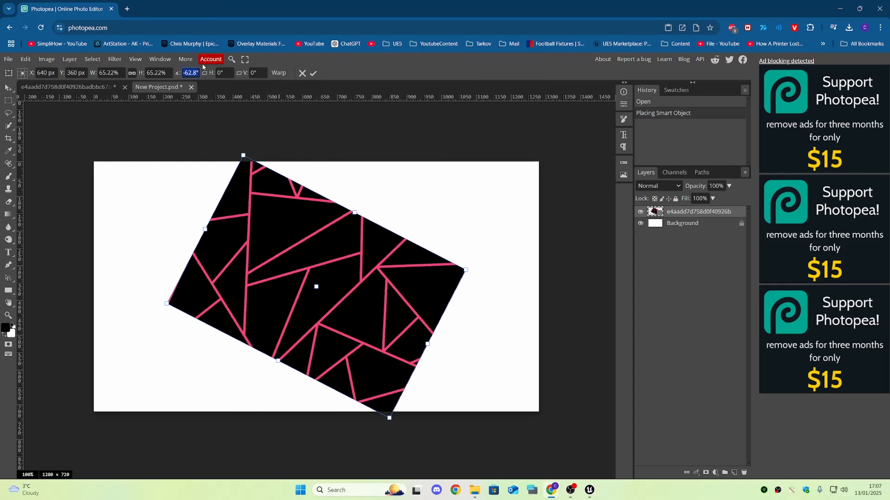
key("Return")
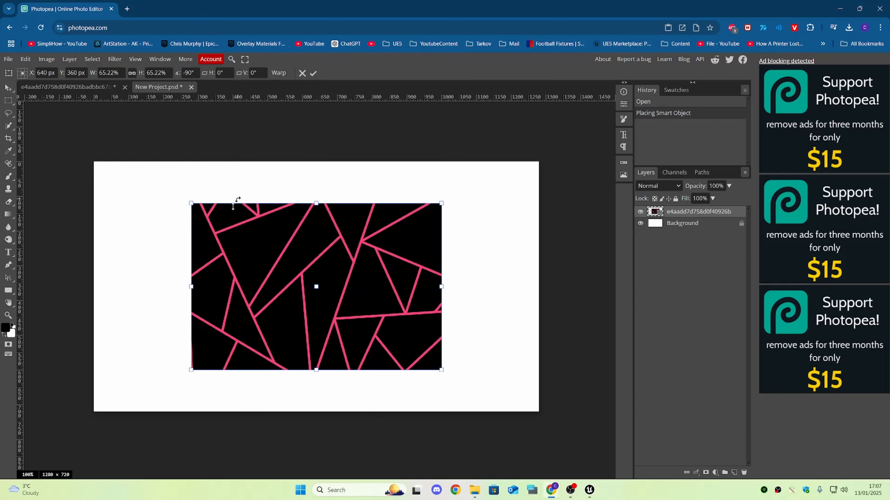
Stretch the pattern into a wide horizontal strip, width 29.08% and height 82.07%, centre it on the canvas and apply the transform.
left_click_drag(196, 203, 89, 133)
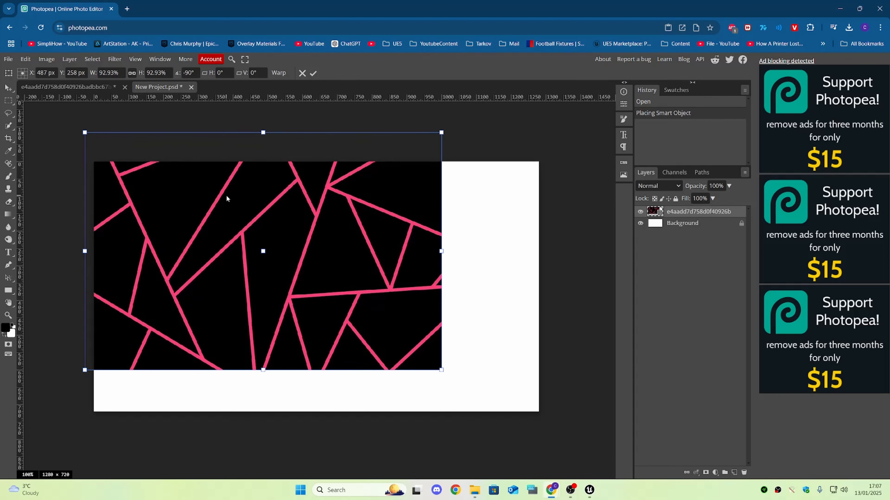
left_click_drag(226, 197, 270, 232)
left_click_drag(308, 167, 307, 222)
left_click_drag(319, 258, 310, 237)
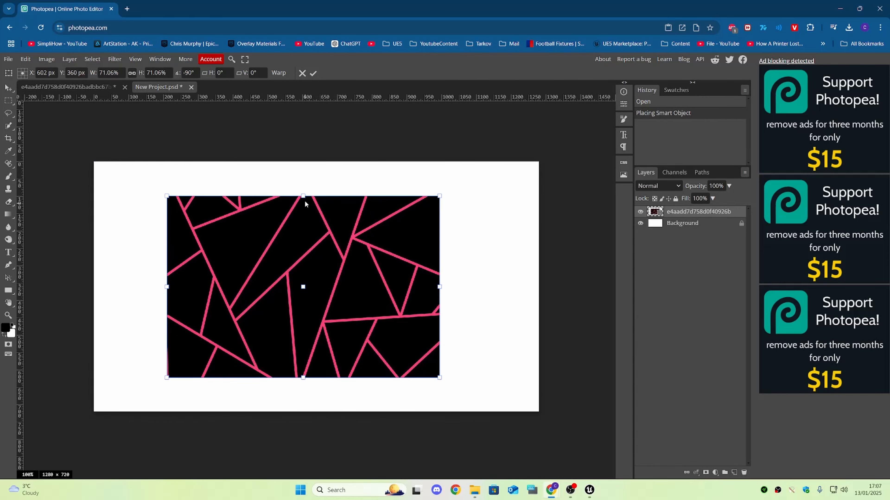
left_click_drag(303, 195, 303, 304)
left_click_drag(440, 345, 483, 344)
left_click_drag(414, 349, 405, 295)
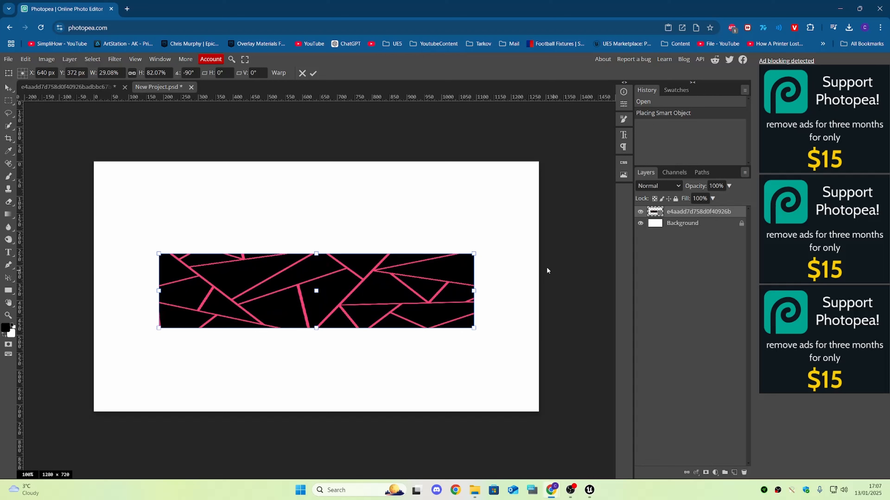
left_click(313, 74)
left_click(331, 135)
scroll(322, 192, "down", 6)
scroll(304, 246, "up", 8)
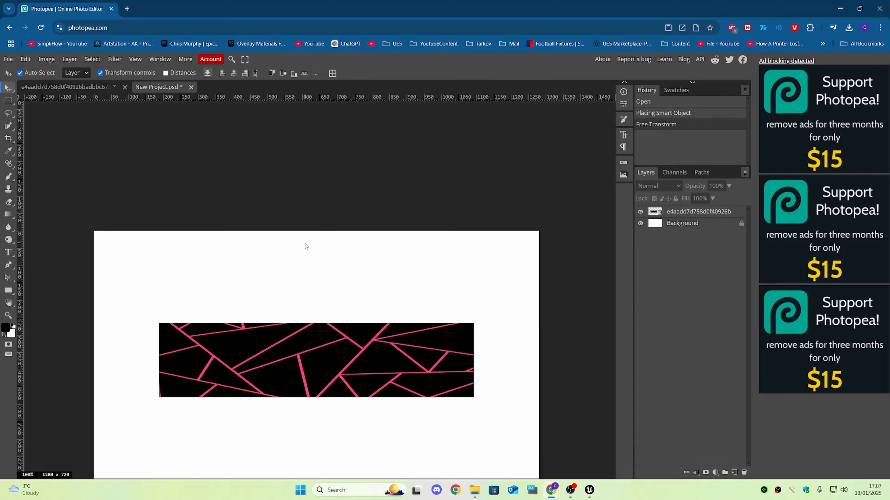
scroll(305, 246, "down", 1)
scroll(280, 270, "down", 1, "alt")
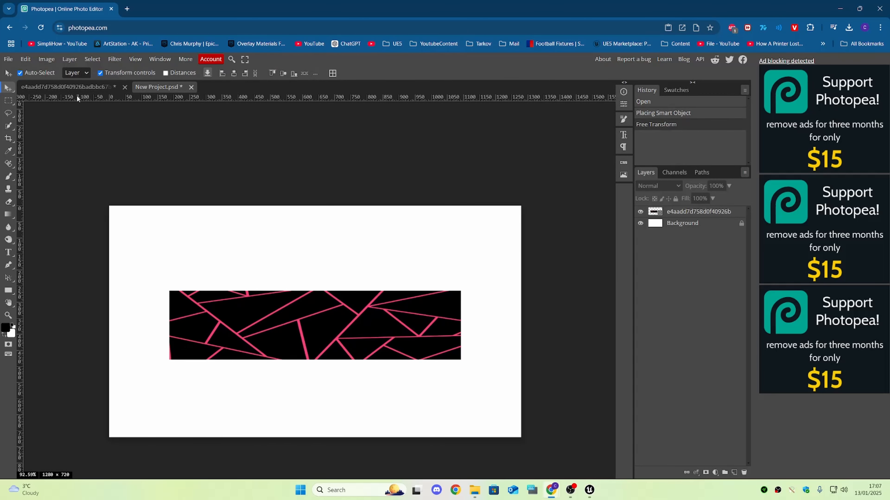
left_click(8, 138)
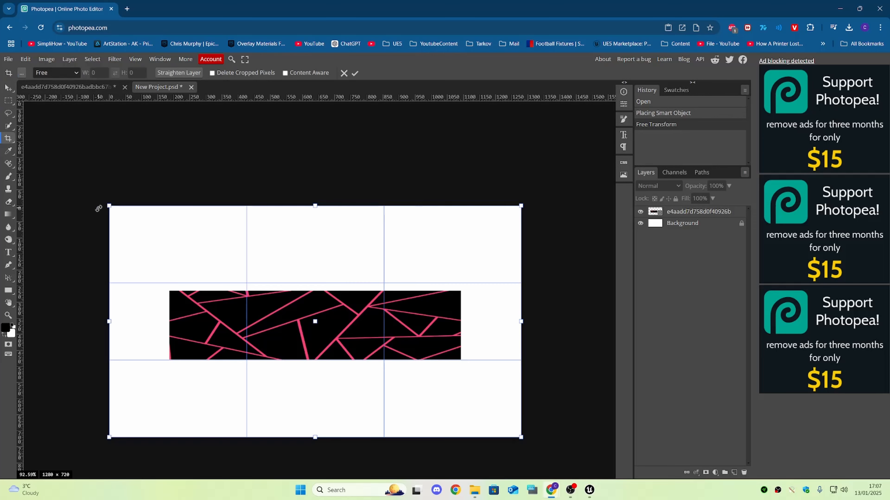
left_click_drag(111, 208, 169, 291)
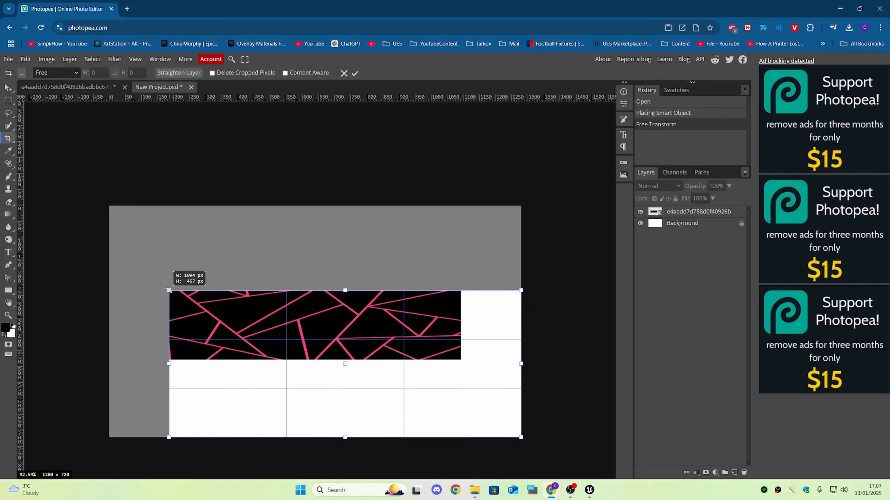
left_click_drag(524, 440, 544, 448)
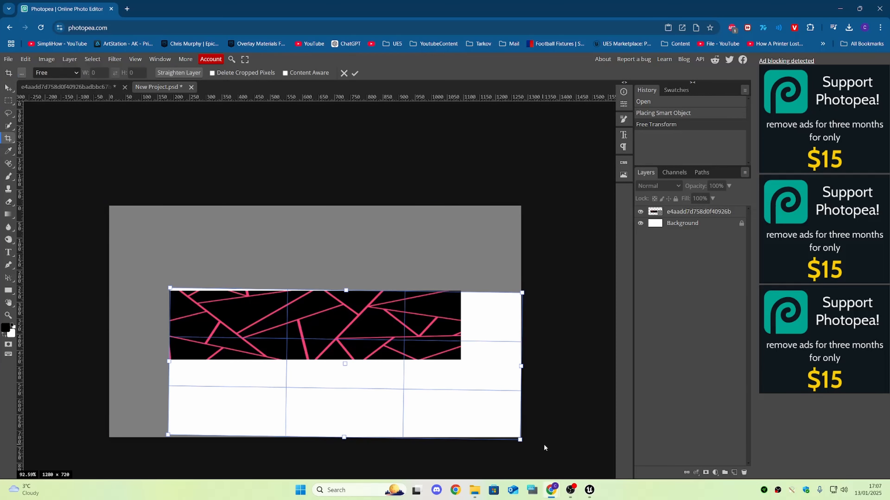
key("Escape")
Crop the canvas tightly around the horizontal pattern strip, to about 902 x 207 px, and apply the crop.
left_click(7, 138)
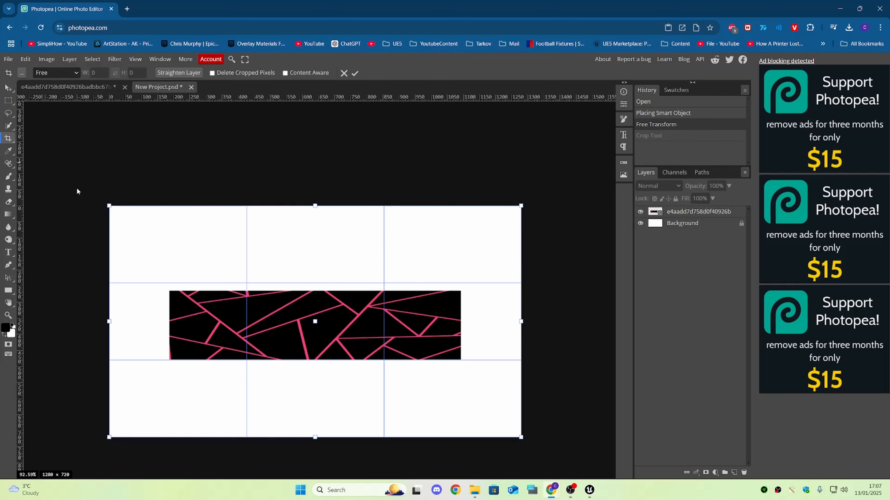
left_click_drag(110, 207, 169, 291)
left_click_drag(524, 437, 459, 359)
left_click_drag(318, 293, 317, 293)
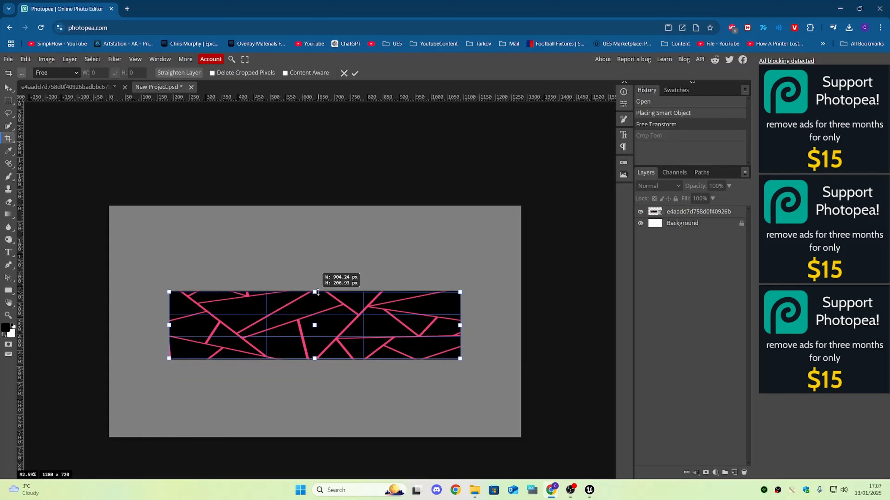
left_click_drag(170, 325, 170, 325)
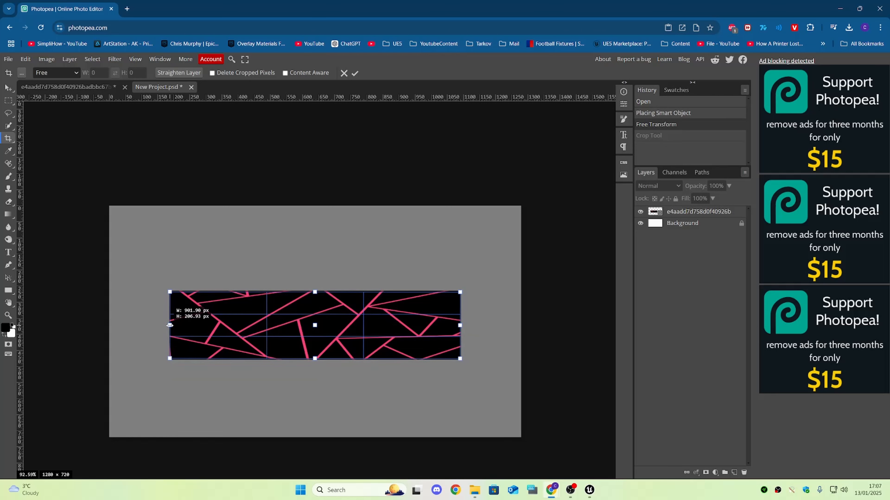
left_click(354, 74)
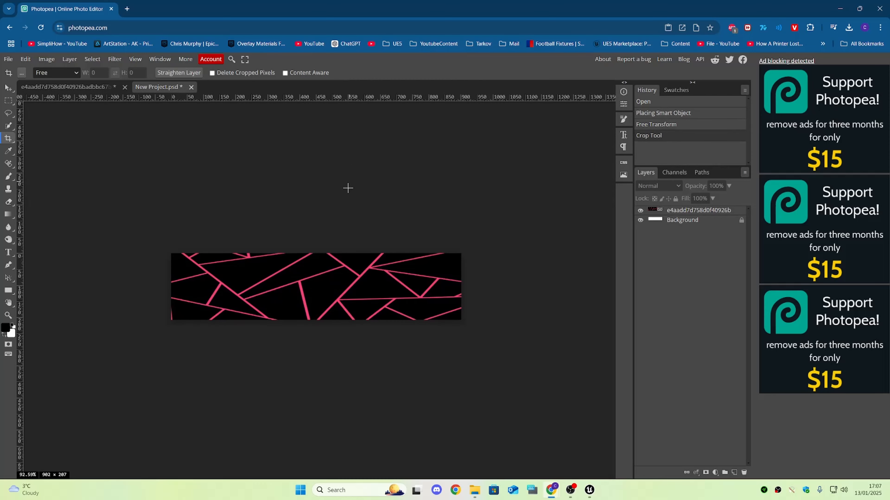
Export the cropped strip as a PNG named buttonbackground at 902 x 207 px and 100% quality.
left_click(5, 58)
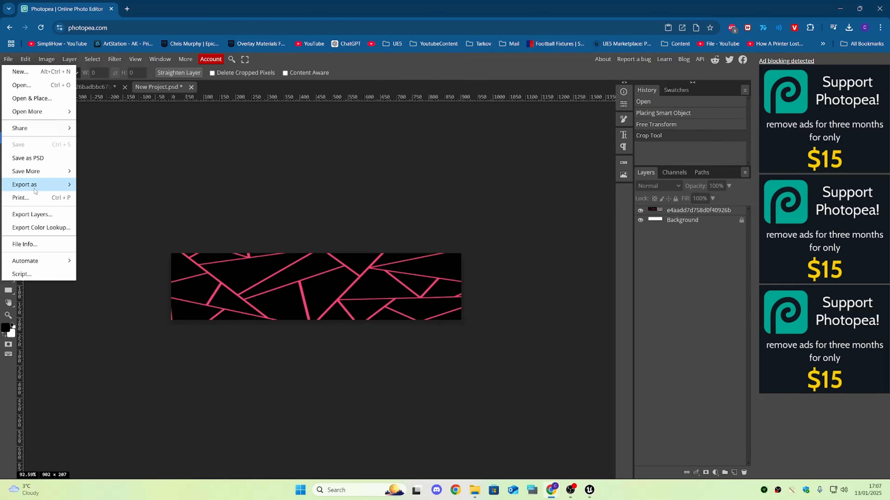
mouse_move(35, 191)
left_click(94, 183)
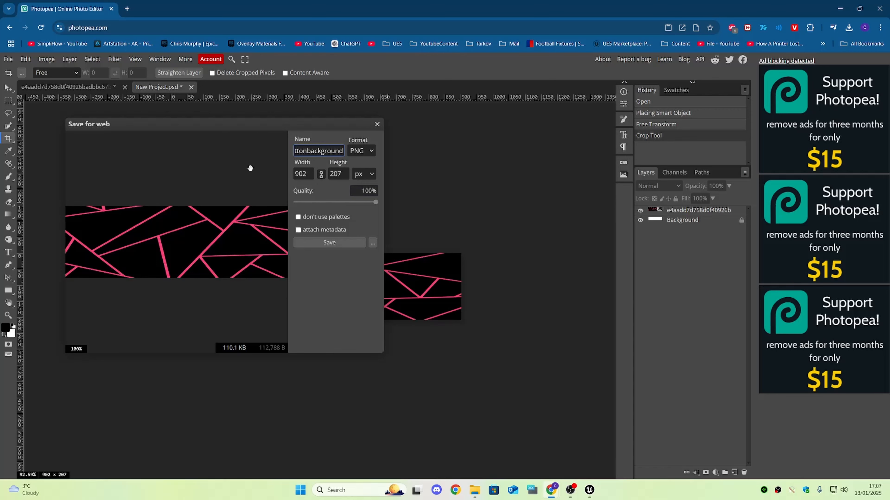
left_click(328, 243)
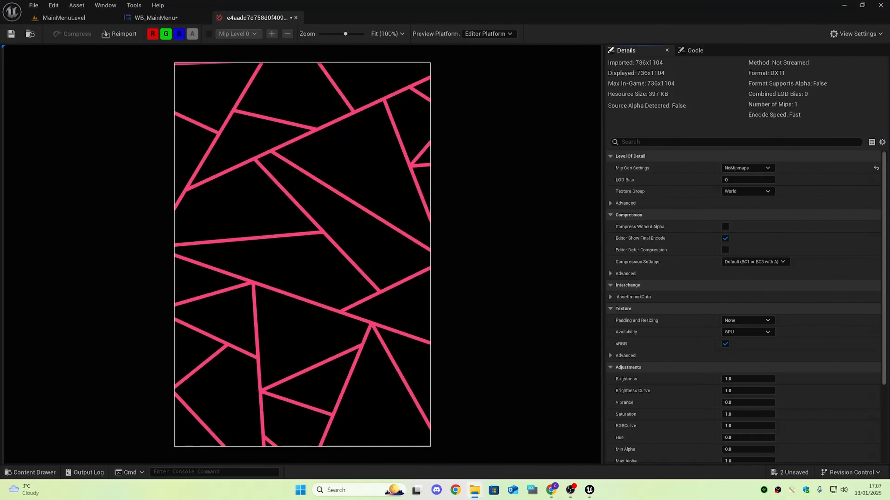
In Unreal Engine, close the old portrait pattern texture and delete it from the MainMenu folder.
left_click(295, 18)
key("ctrl+space")
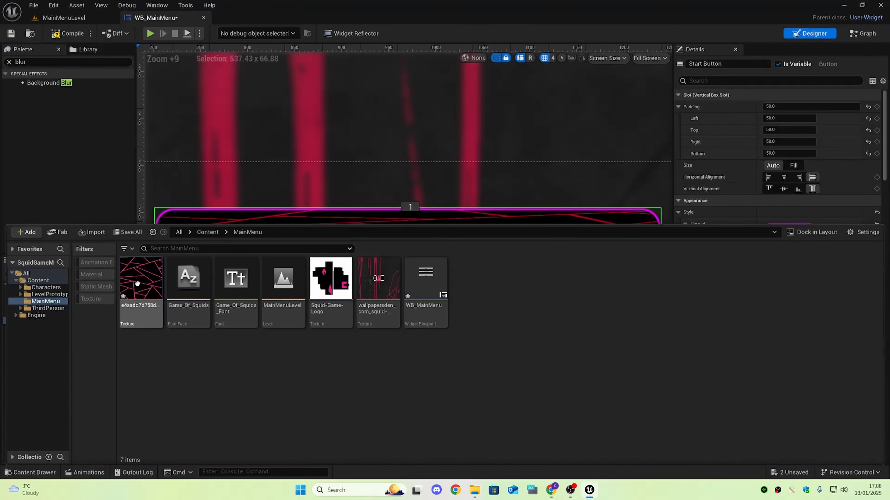
right_click(140, 279)
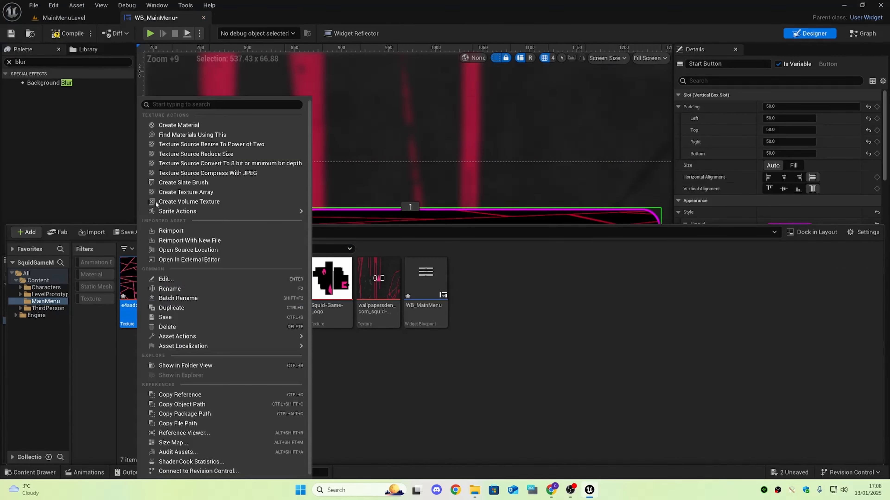
left_click(178, 327)
left_click(389, 378)
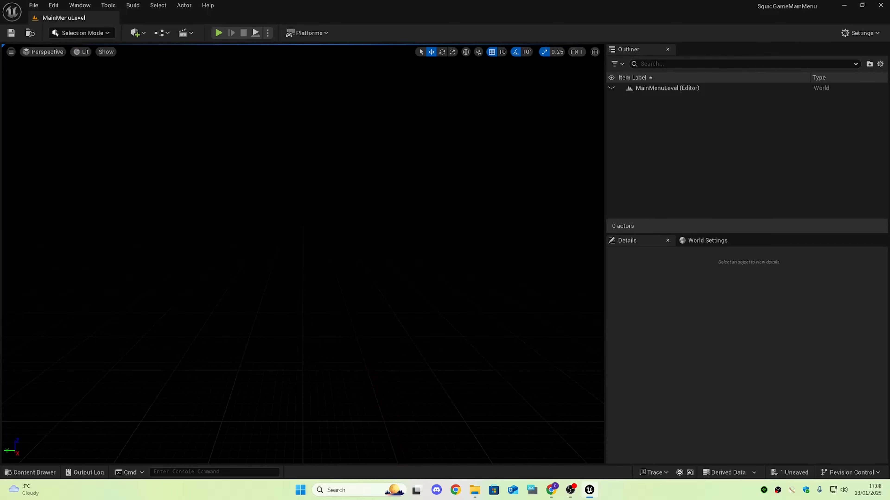
Import the buttonbackground image into the MainMenu folder, then reopen the WB_MainMenu widget after checking the texture.
key("ctrl+space")
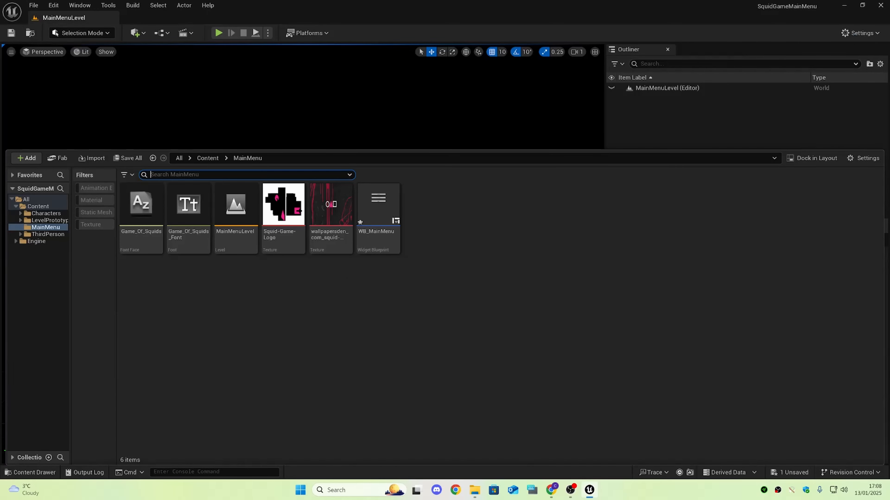
left_click_drag(330, 245, 330, 246)
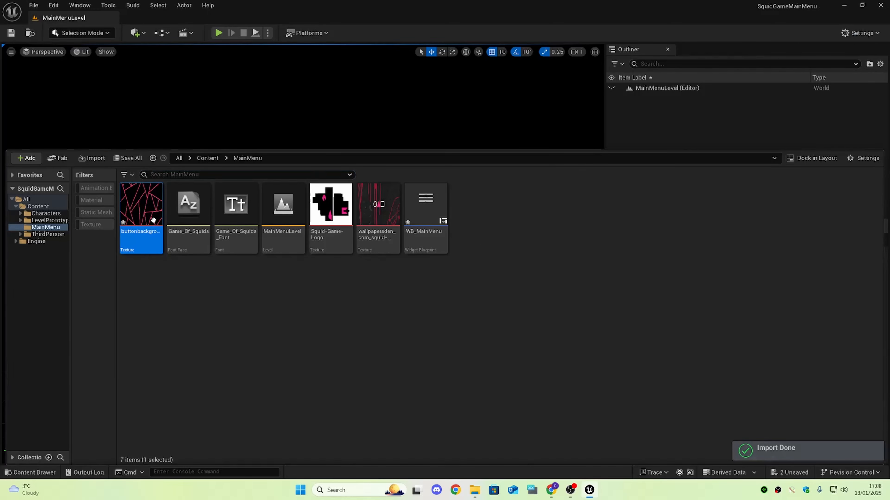
double_click(159, 221)
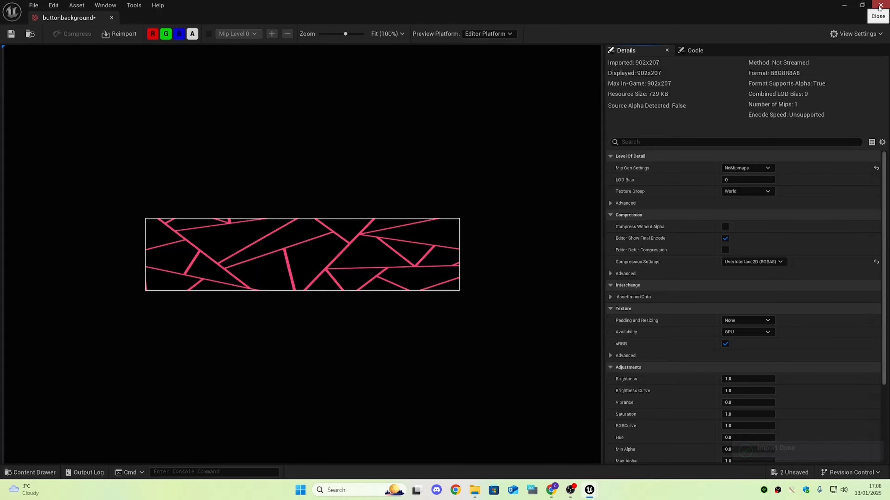
left_click(112, 17)
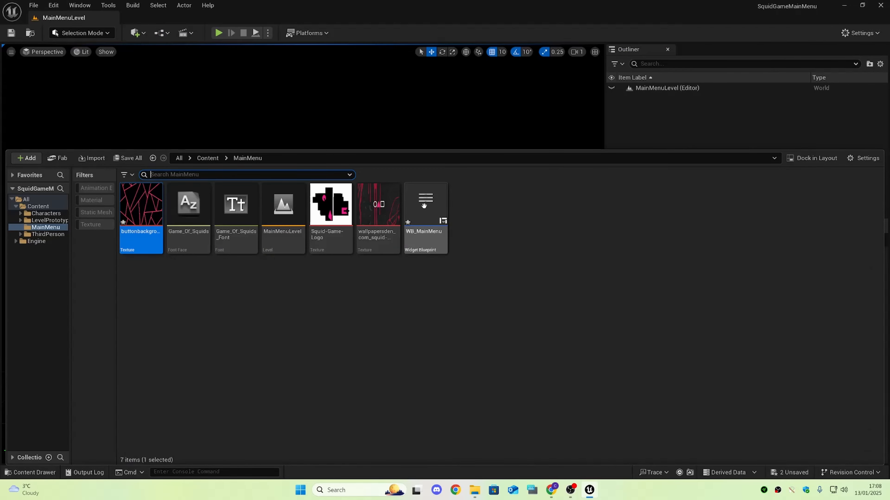
double_click(424, 206)
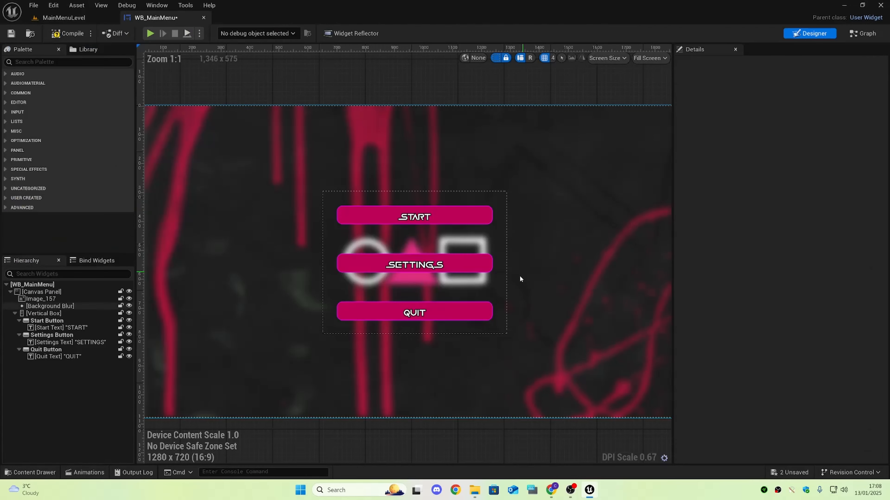
Assign the buttonbackground texture as the Normal style image of the Start Button.
left_click(459, 217)
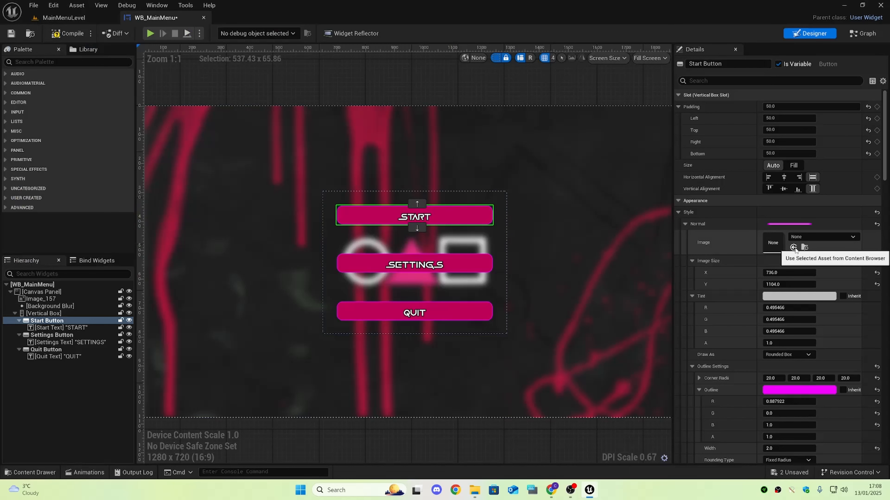
key("ctrl+space")
left_click(378, 280)
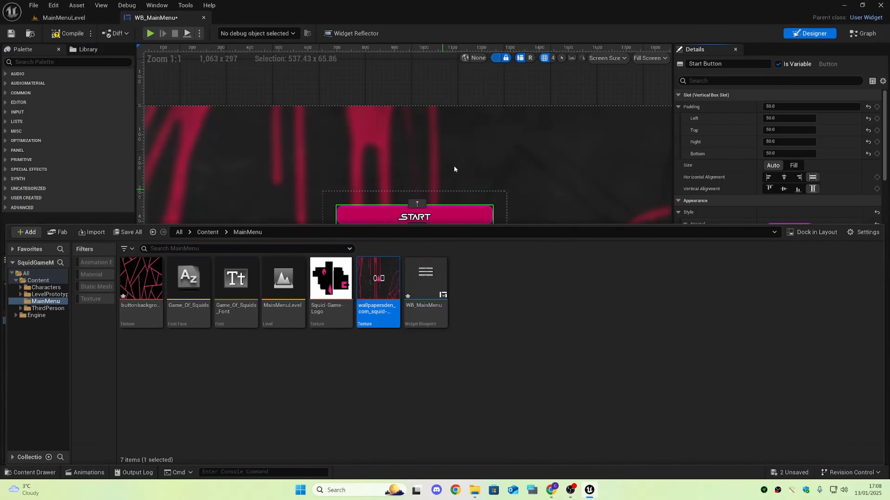
left_click(141, 280)
left_click(332, 91)
key("ctrl+space")
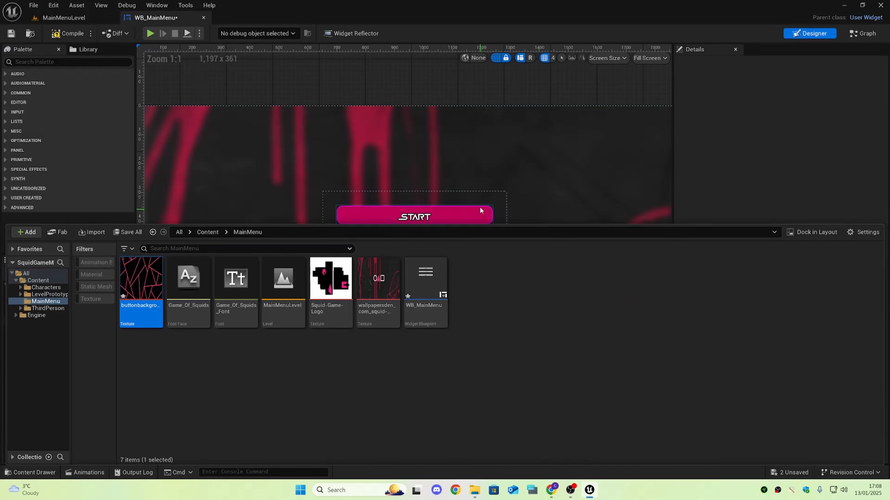
left_click(476, 213)
left_click(793, 248)
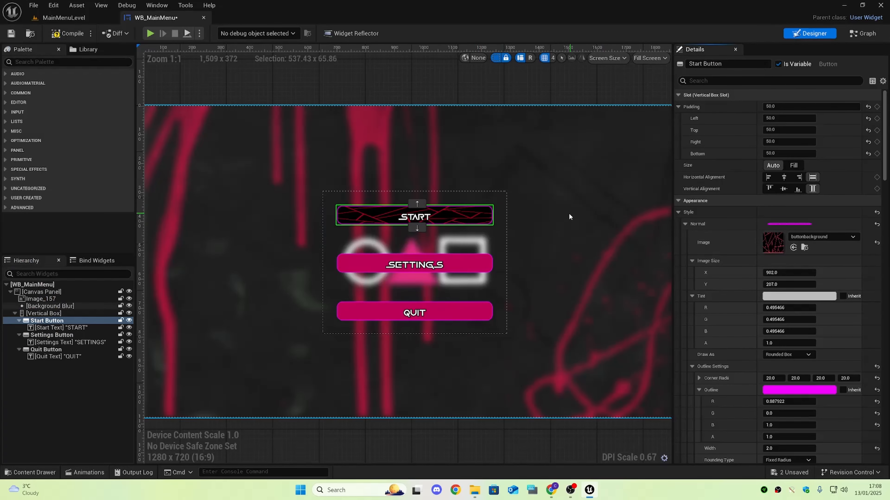
Apply the buttonbackground texture as the Normal image of the Settings Button and the Quit Button.
scroll(358, 183, "up", 4)
right_click_drag(273, 248, 428, 270)
scroll(427, 270, "down", 3)
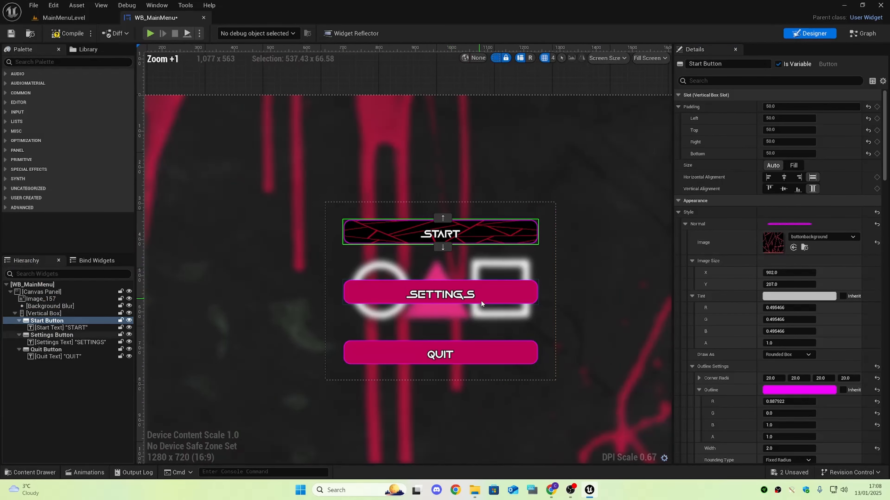
scroll(514, 289, "up", 1)
left_click(514, 289)
left_click(793, 248)
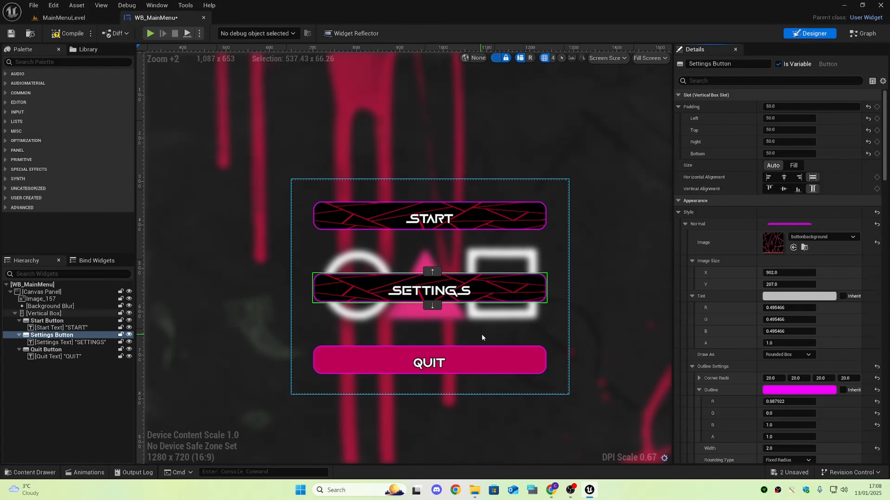
left_click(483, 361)
left_click(793, 248)
scroll(599, 245, "down", 3)
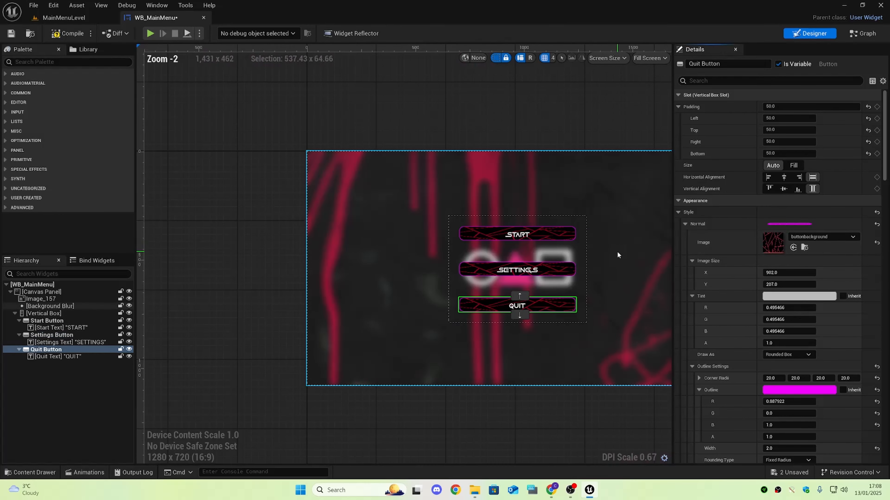
scroll(483, 257, "up", 3)
scroll(396, 275, "up", 1)
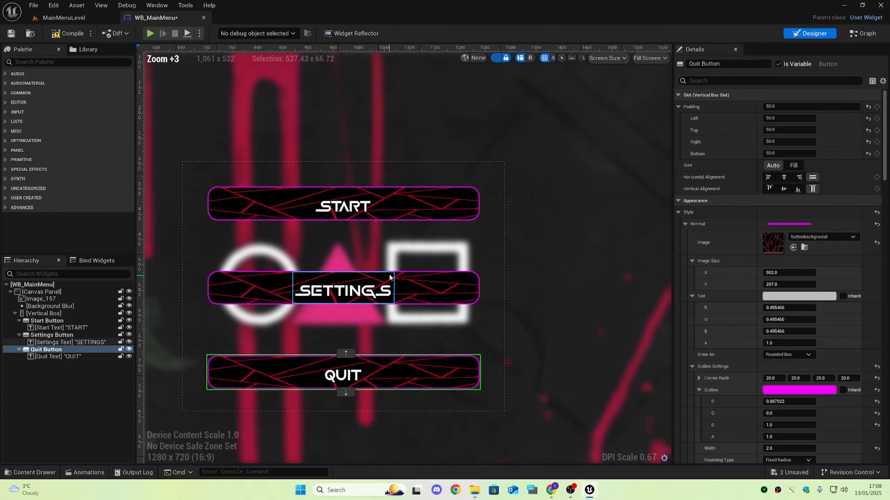
Try a green tint value of 1.265583 and an alpha of 0.2 on the Quit Button's Normal style, undoing each change.
scroll(763, 303, "down", 1)
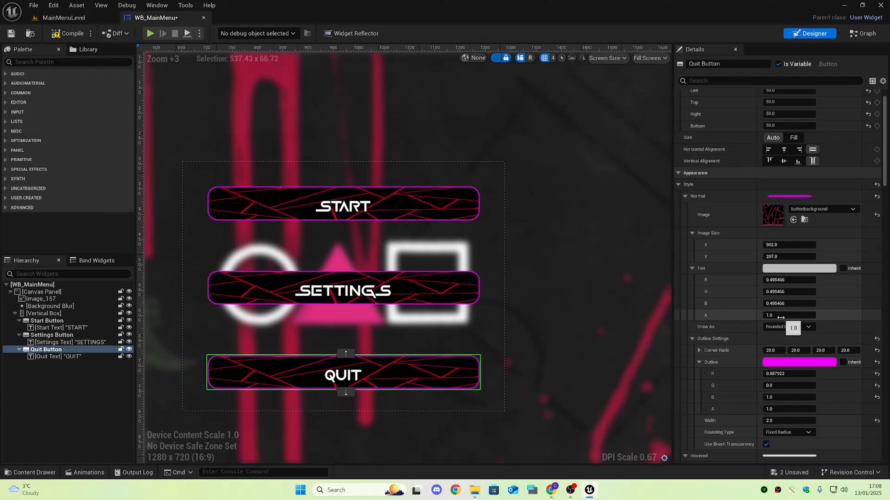
left_click_drag(770, 291, 788, 291)
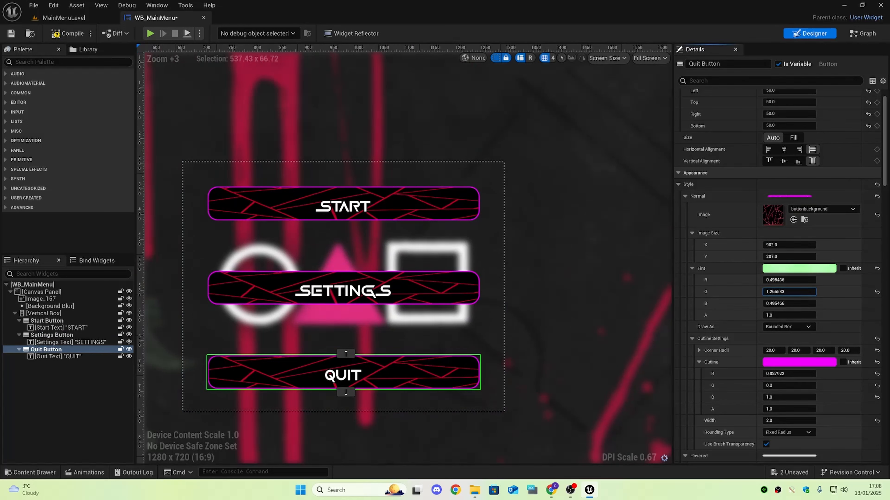
key("ctrl+z")
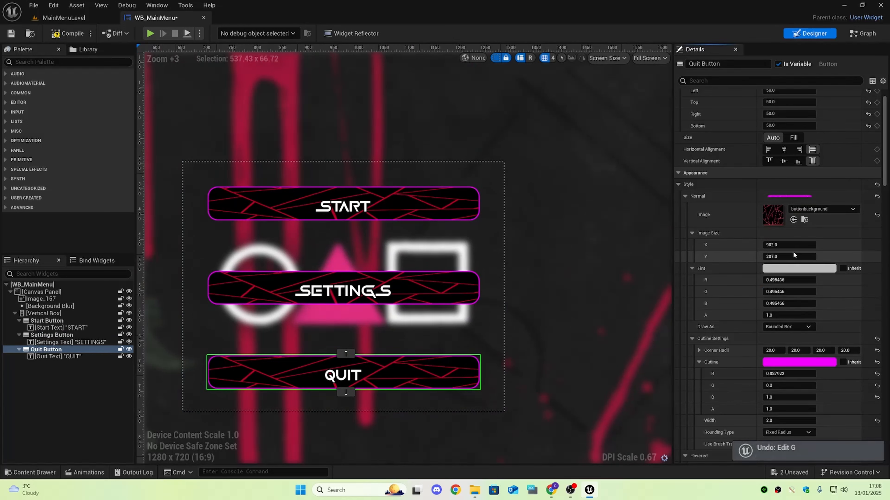
left_click_drag(780, 315, 760, 315)
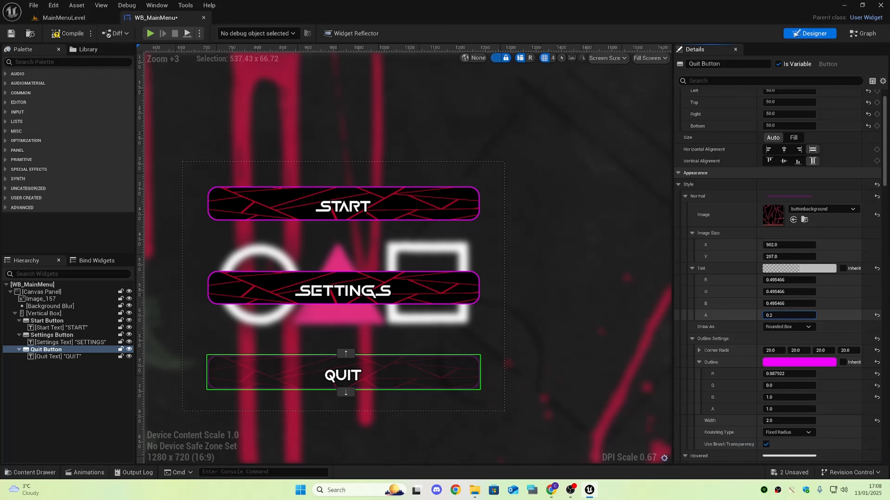
key("ctrl+z")
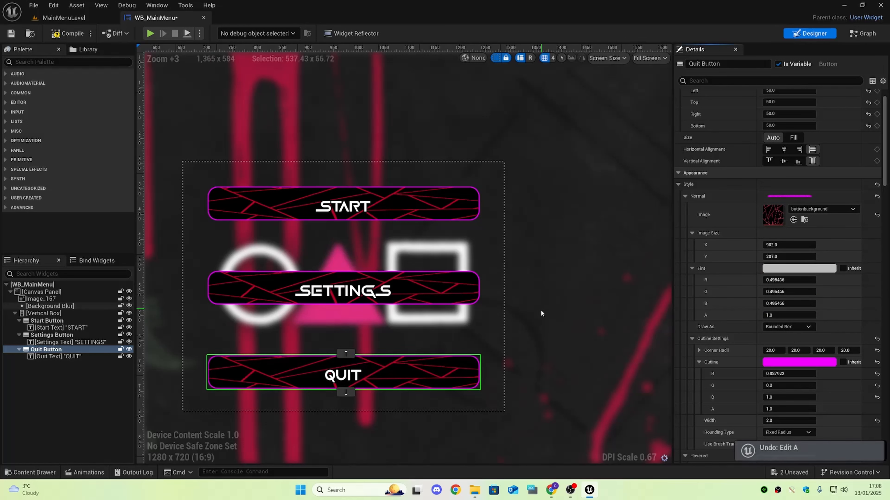
Undo the background image assignments on the Start, Settings and Quit buttons.
scroll(540, 310, "down", 3)
key("ctrl+z")
key("ctrl+z")
key("ctrl+z")
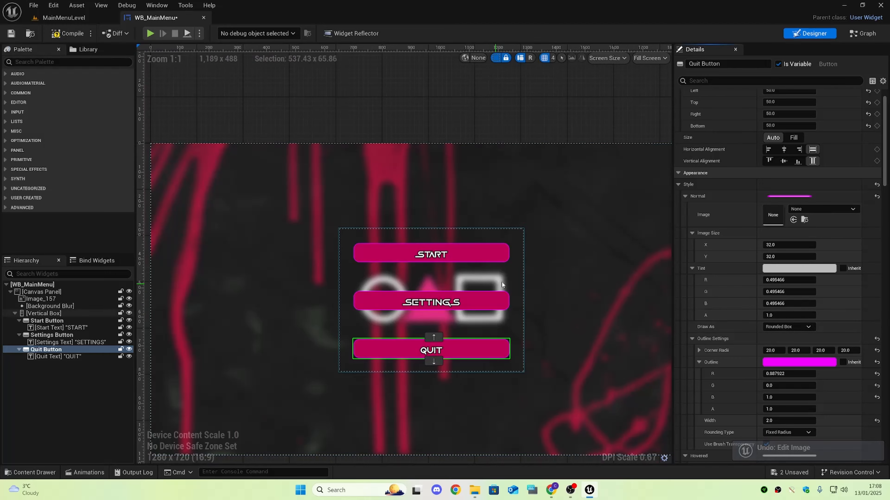
scroll(612, 300, "up", 1)
scroll(327, 268, "down", 2)
right_click_drag(220, 241, 272, 251)
scroll(316, 256, "up", 2)
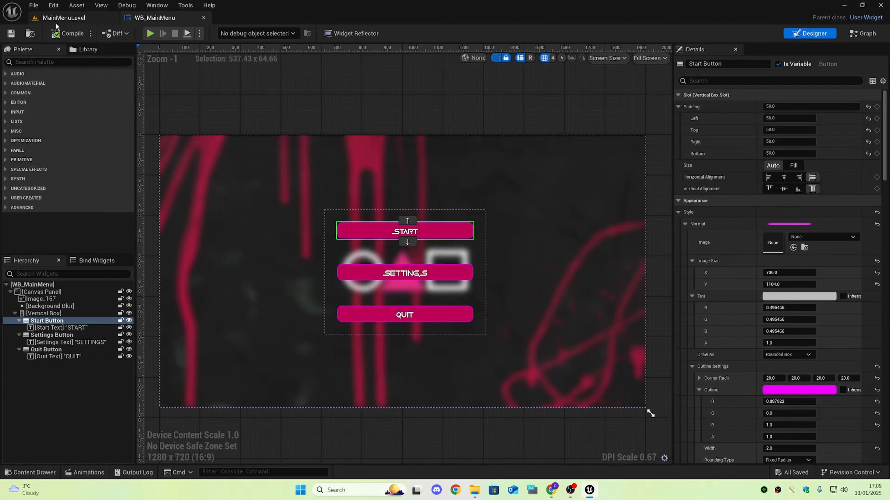
left_click(435, 87)
left_click(455, 234)
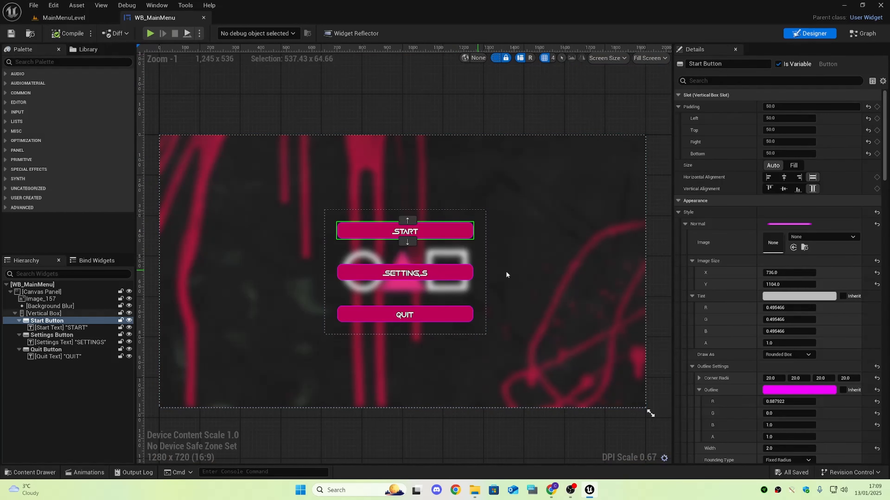
left_click(667, 280)
left_click(471, 233)
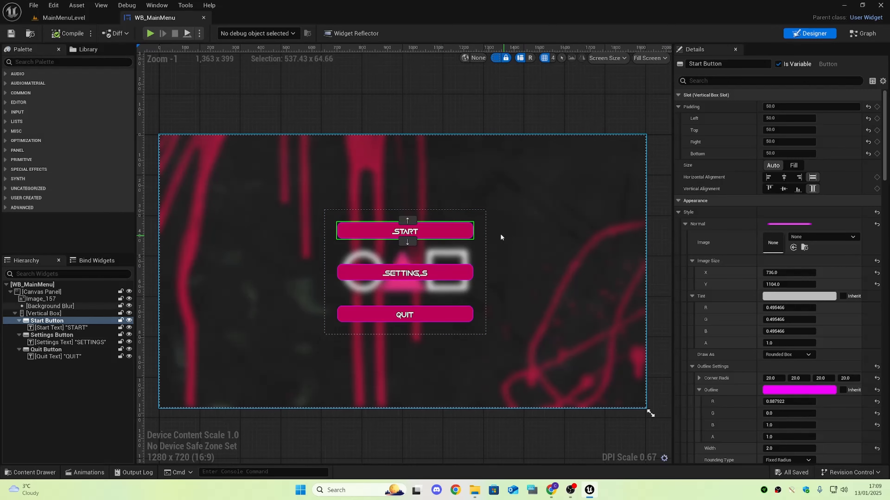
left_click(862, 33)
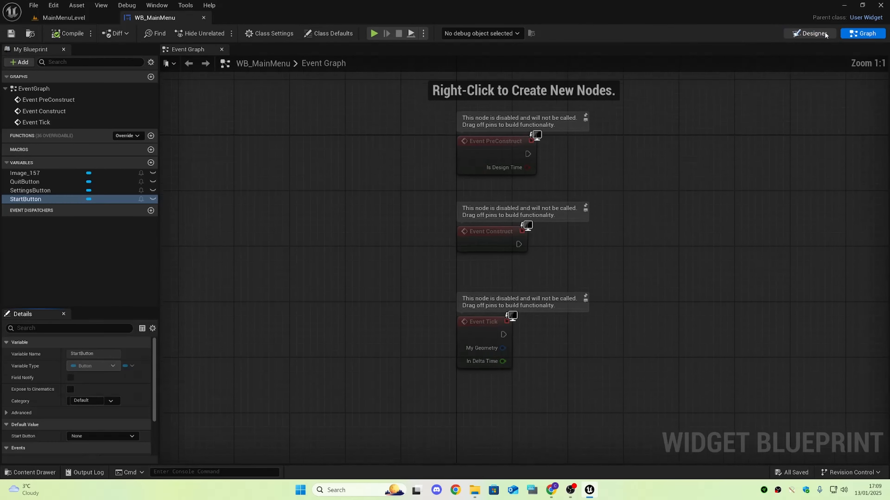
left_click(733, 287)
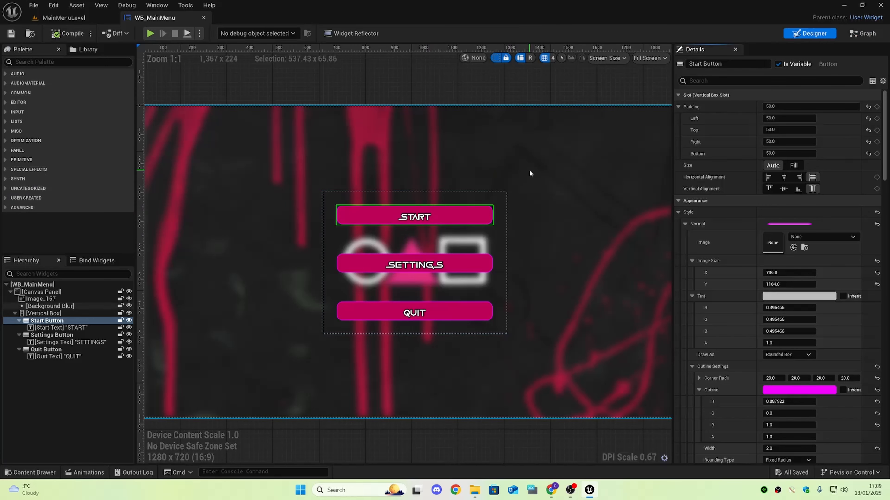
Add an On Clicked event for the Start Button to the widget's event graph.
scroll(791, 337, "down", 15)
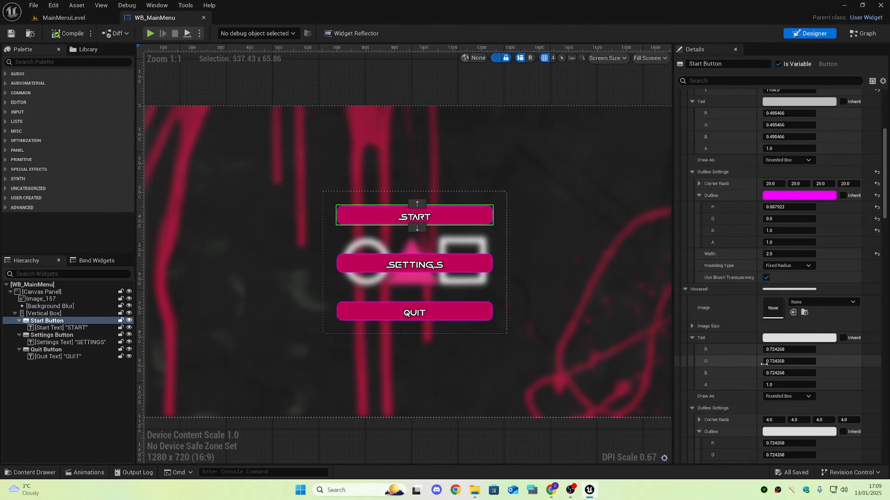
scroll(742, 380, "down", 20)
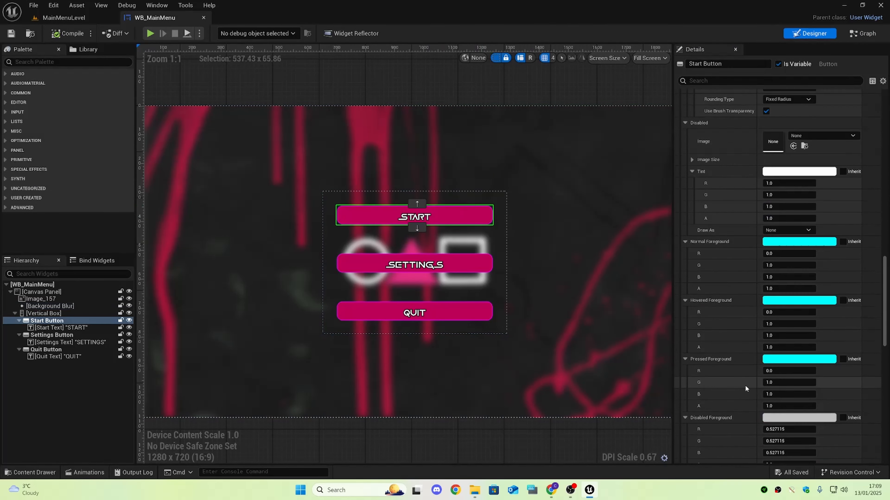
scroll(749, 391, "down", 5)
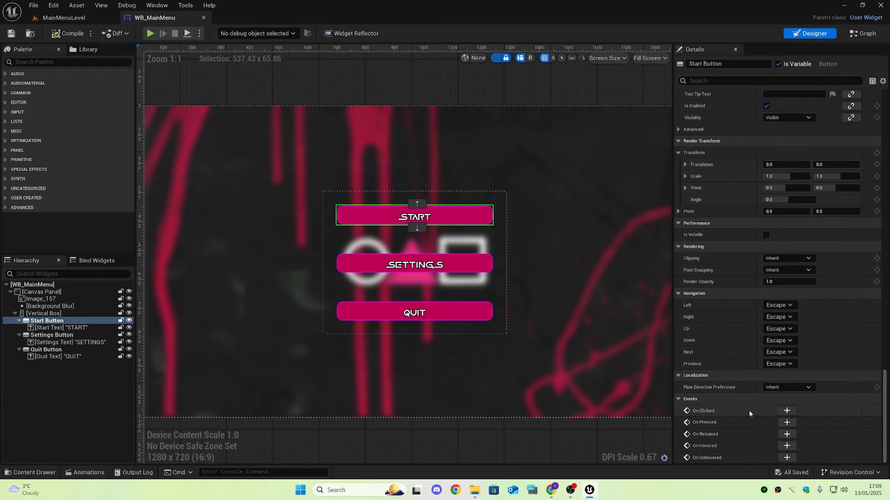
left_click(783, 411)
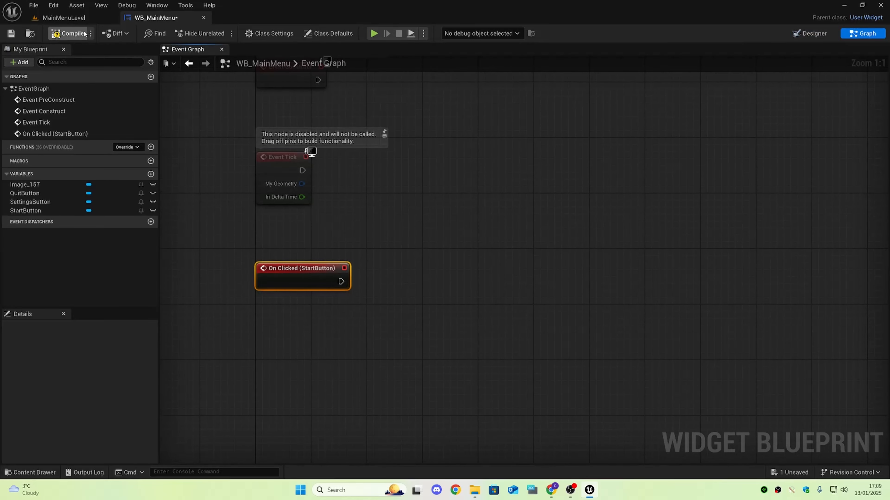
Attach a Print String node to the Start Button's On Clicked event with a straightened connection, and return to the widget's design view.
left_click_drag(343, 286, 426, 283)
type("print")
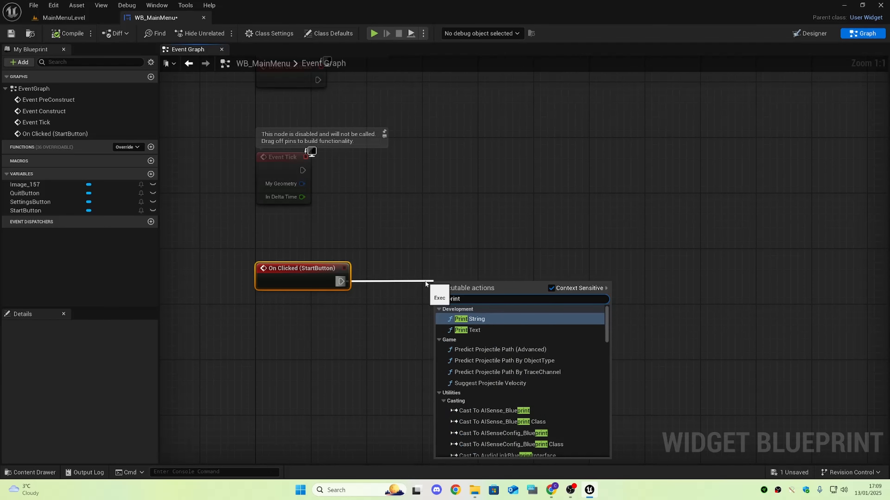
key("Return")
left_click_drag(237, 220, 571, 347)
key("q")
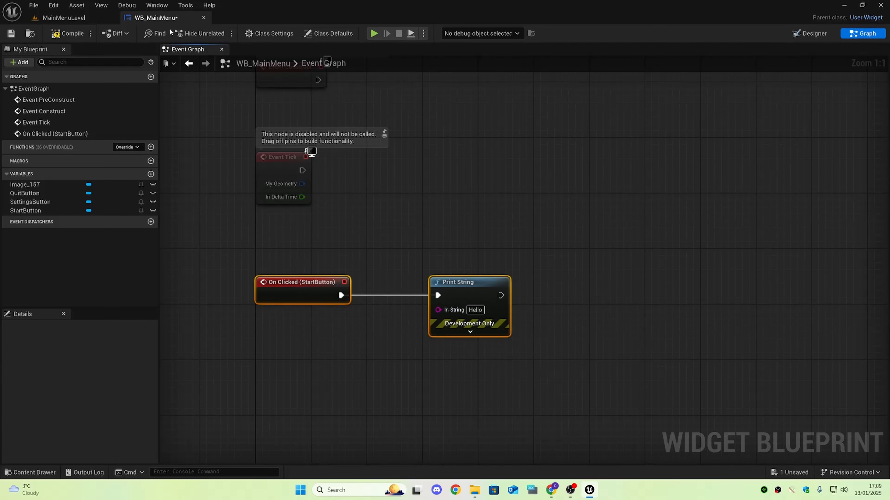
left_click(804, 33)
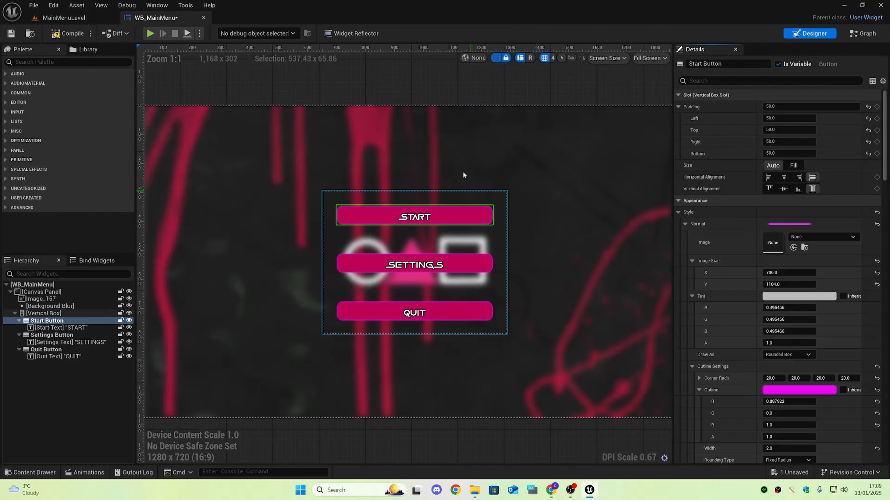
In the widget's event graph, replace the Start button's Print String node with an Open Level (by Object Reference) node.
left_click(869, 34)
left_click_drag(431, 274, 615, 384)
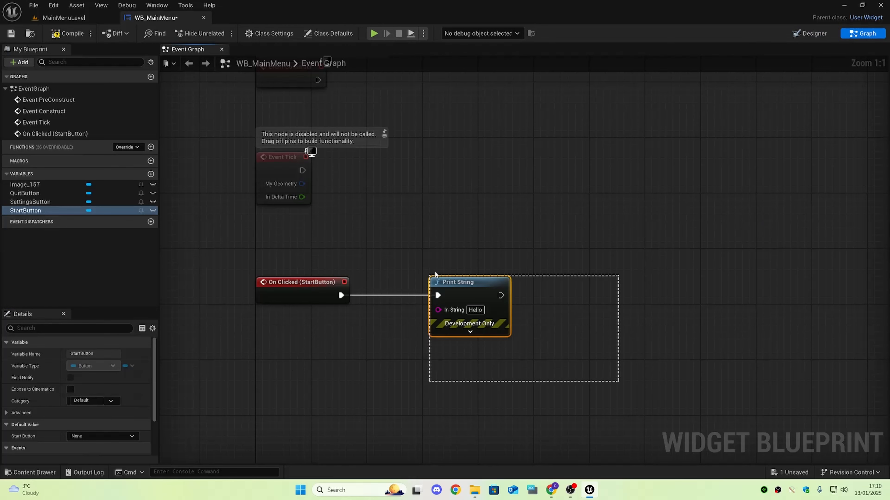
key("Delete")
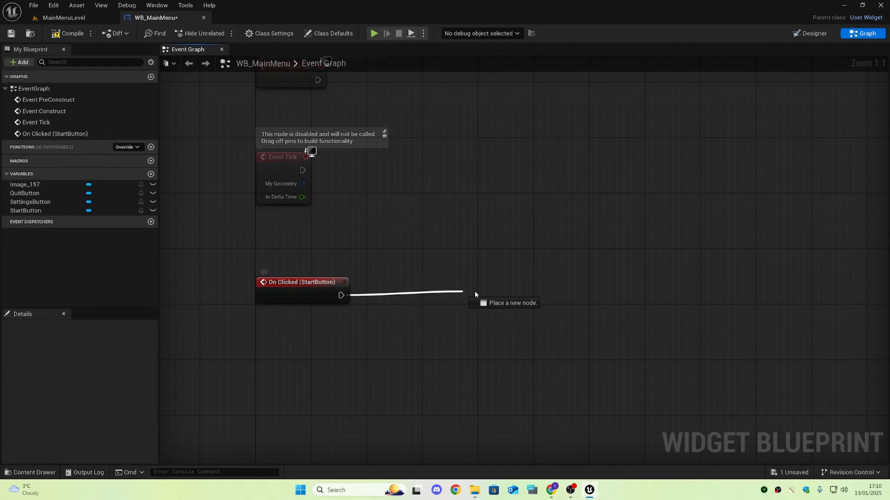
left_click_drag(474, 291, 501, 286)
type("open")
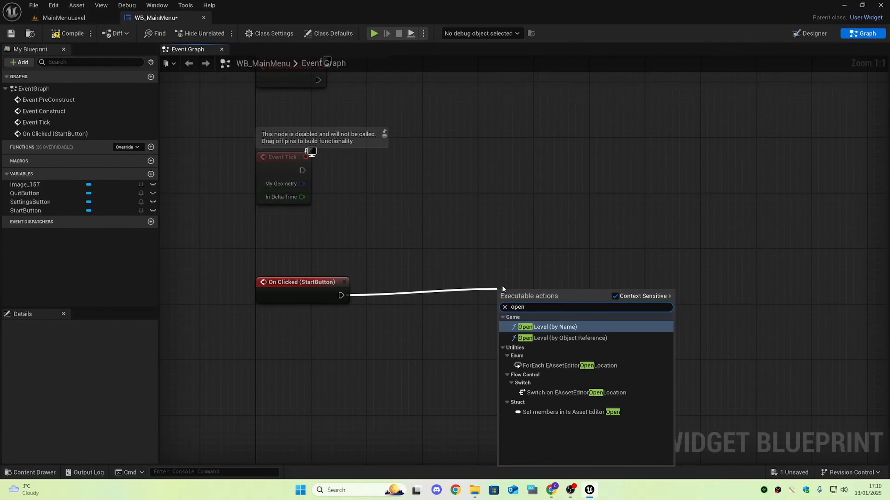
left_click(543, 338)
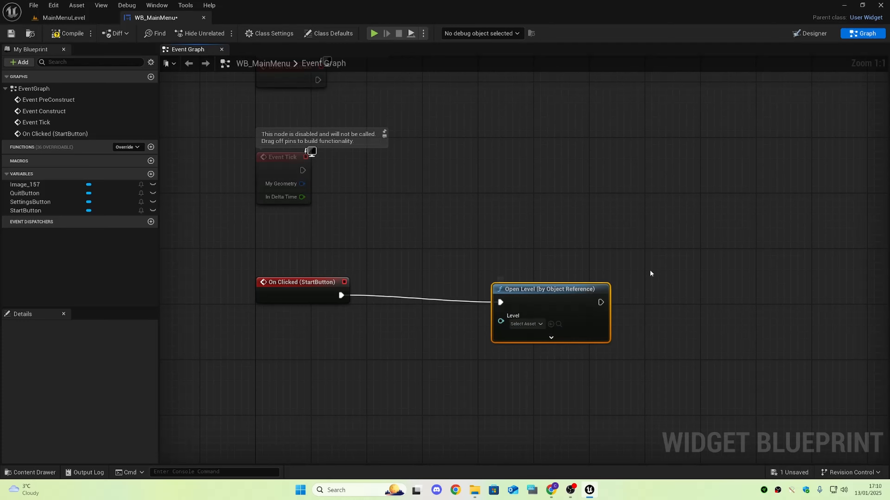
Set the Open Level node's level to ThirdPersonMap.
left_click(539, 325)
scroll(585, 403, "down", 5)
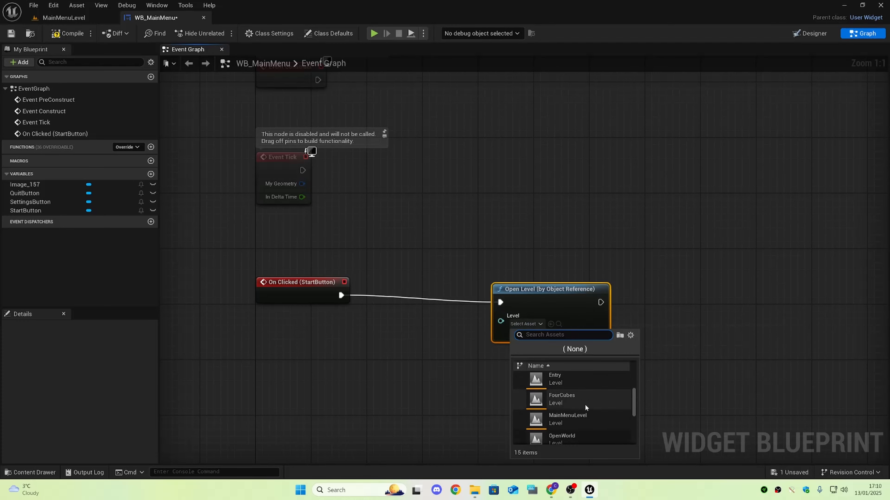
scroll(590, 422, "down", 3)
scroll(590, 424, "up", 6)
scroll(590, 425, "down", 6)
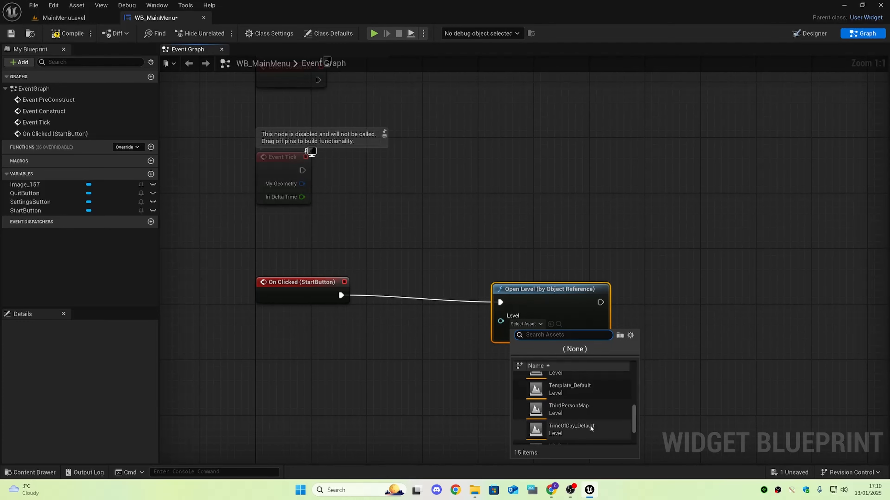
scroll(600, 430, "up", 2)
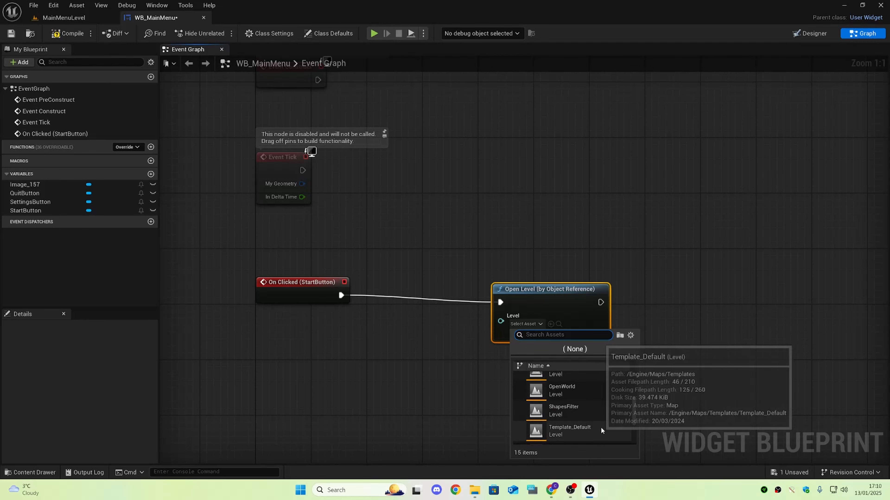
scroll(600, 427, "up", 3)
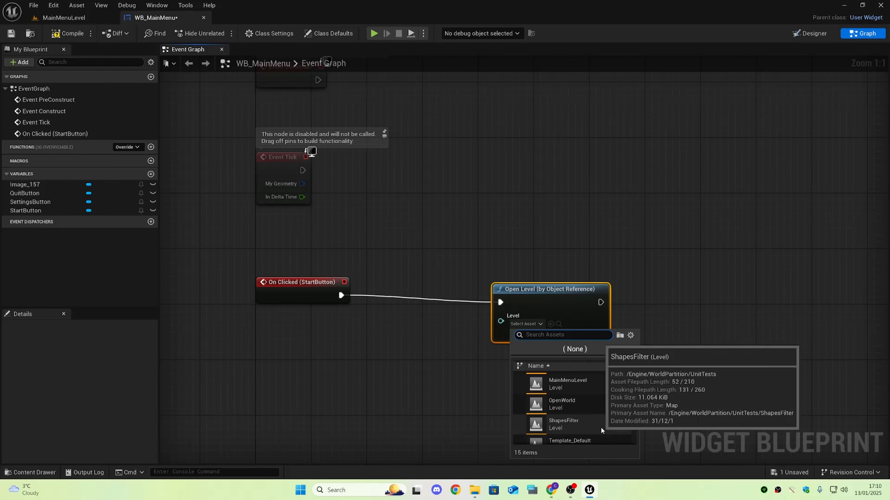
left_click(584, 410)
left_click(529, 324)
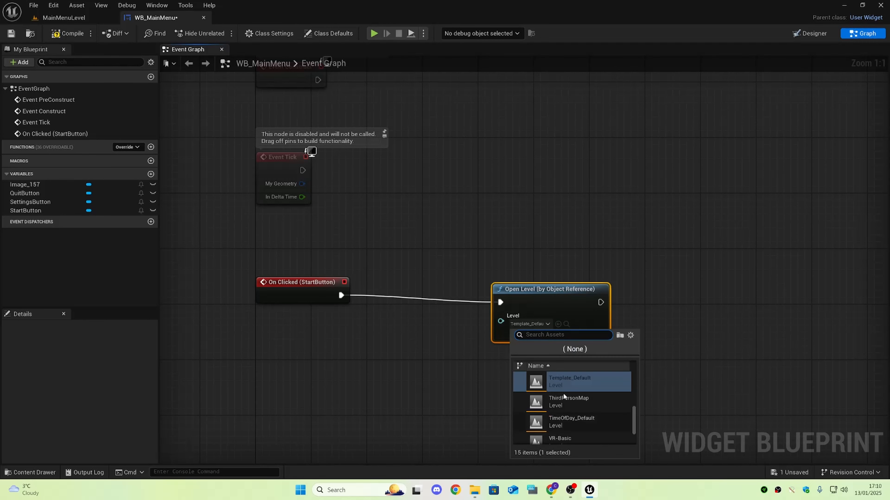
scroll(576, 413, "up", 1)
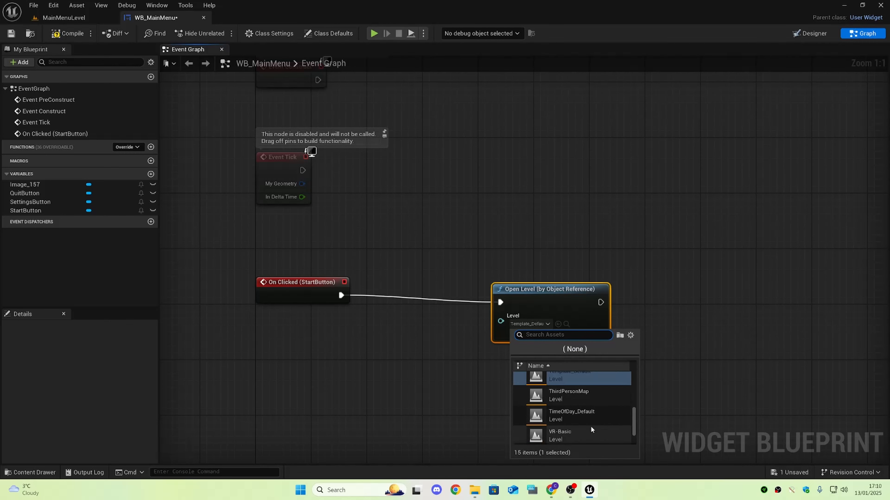
left_click(586, 408)
Straighten the connection between the Start button's click event and the Open Level node, and bring the event closer to it.
left_click_drag(298, 256, 736, 372)
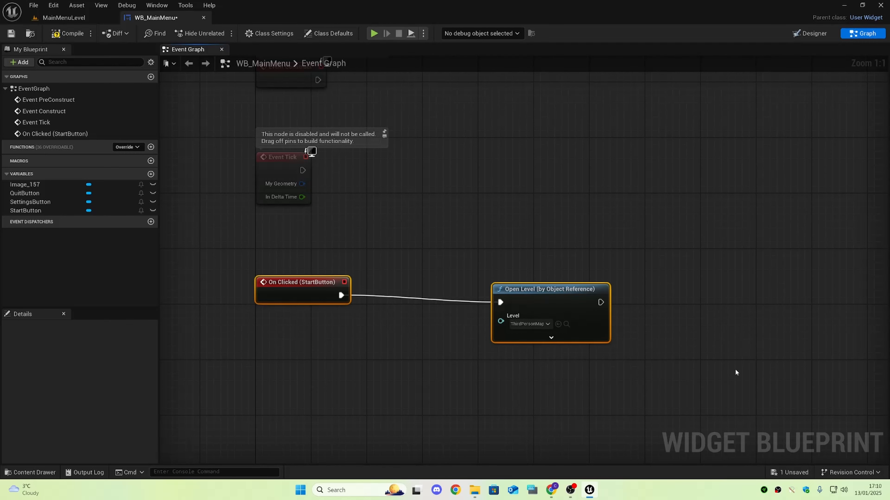
key("q")
left_click(668, 367)
left_click_drag(500, 238, 715, 390)
left_click_drag(733, 339, 560, 287)
right_click_drag(595, 316, 595, 280)
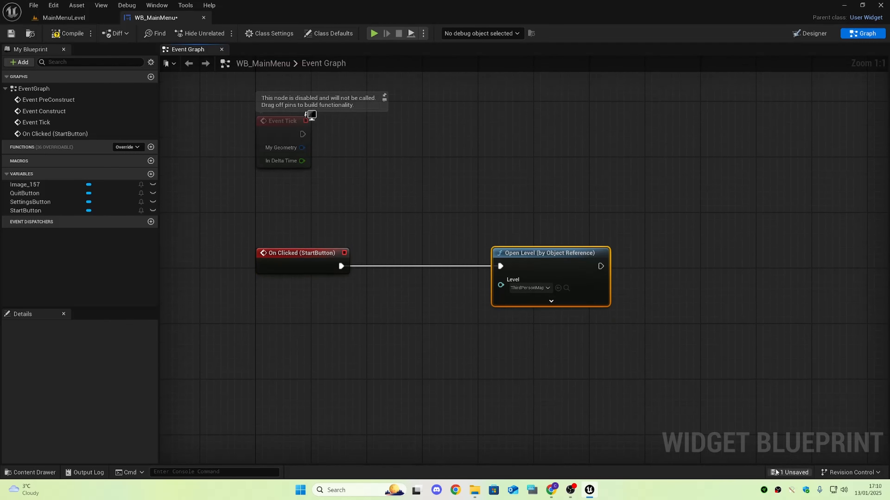
left_click_drag(724, 411, 476, 191)
left_click_drag(328, 257, 419, 257)
left_click(453, 187)
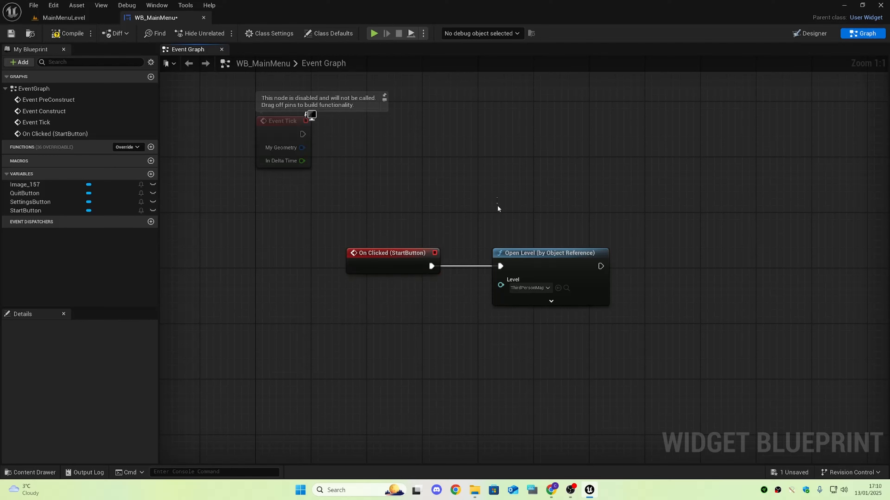
Expand the Open Level (by Object Reference) node to show its Absolute and Options pins.
left_click(531, 288)
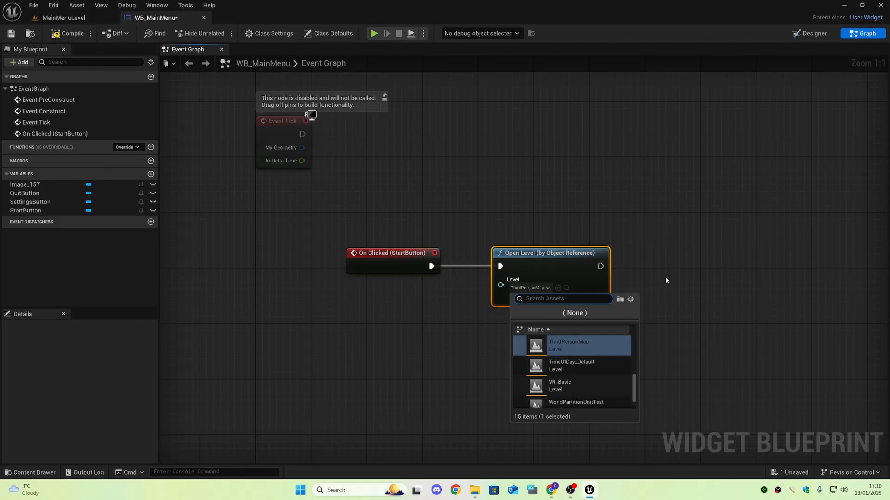
left_click(665, 277)
left_click(538, 301)
Try an Open Level (by Name) node between the Start button's click event and the existing Open Level node, and undo it.
left_click_drag(432, 266, 514, 185)
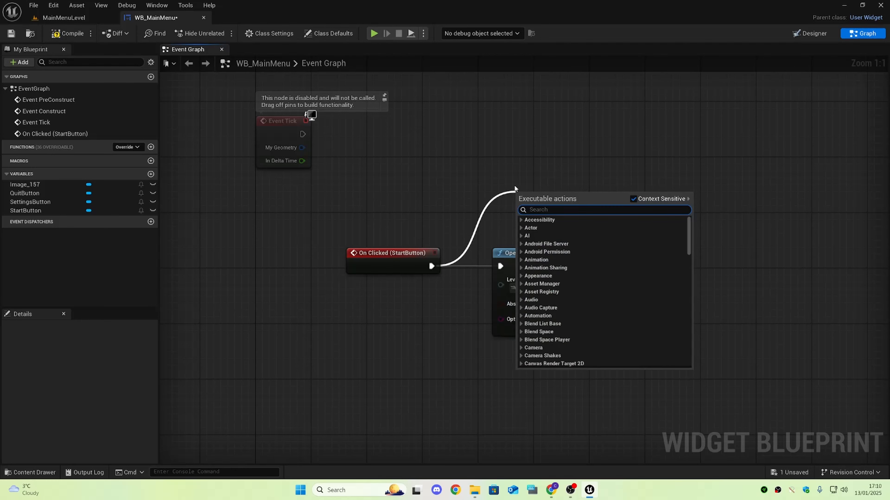
type("open")
key("Return")
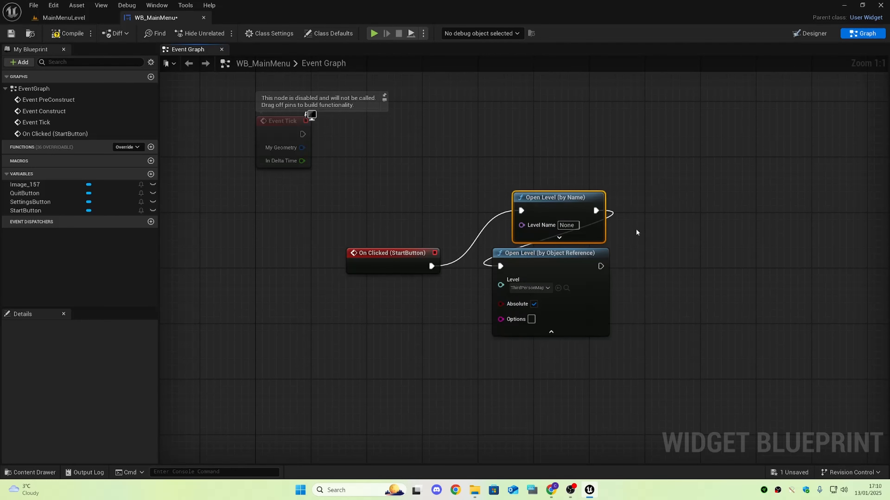
left_click_drag(558, 238, 530, 189)
left_click(531, 189)
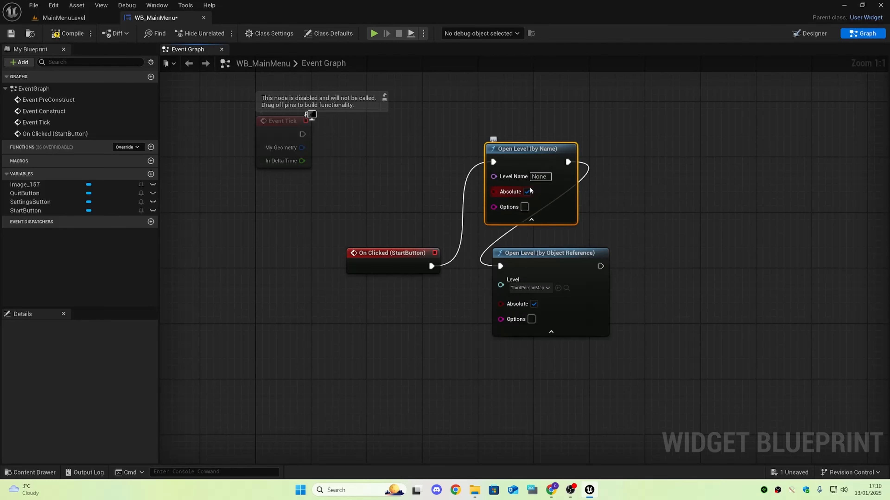
key("ctrl+z")
key("ctrl+z")
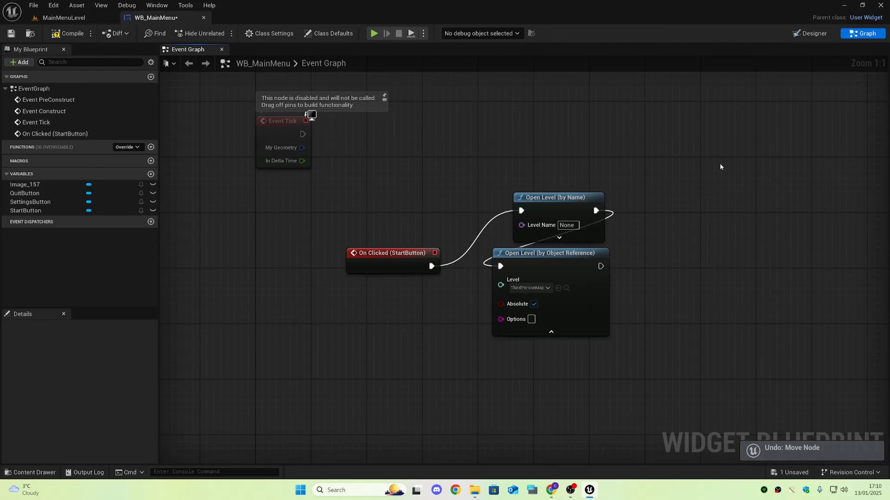
key("ctrl+z")
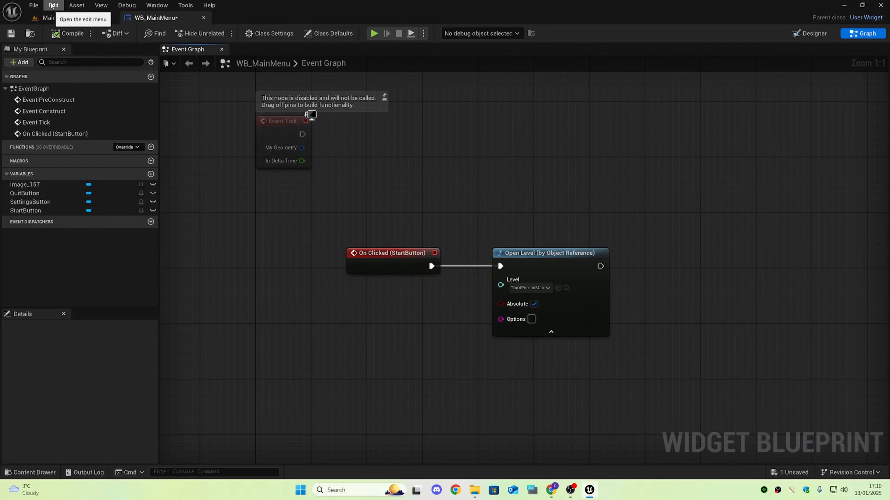
Open the Maps & Modes page of the project settings in a taller window.
left_click(60, 6)
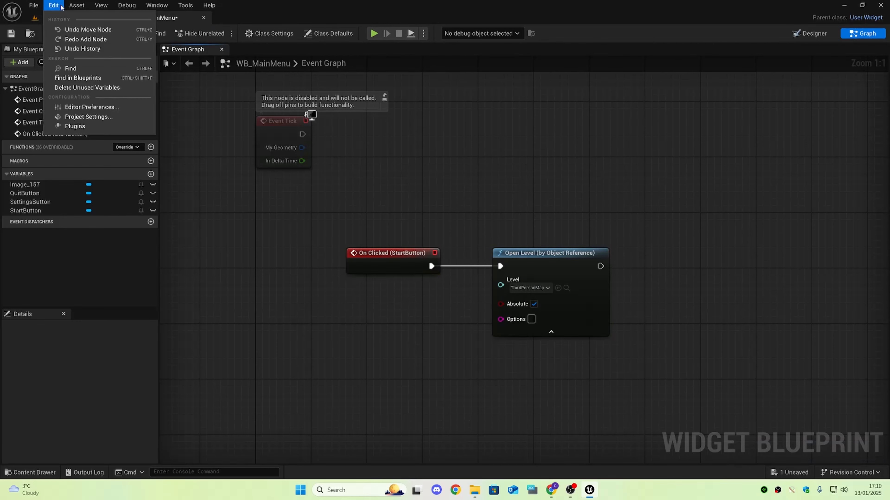
left_click(83, 117)
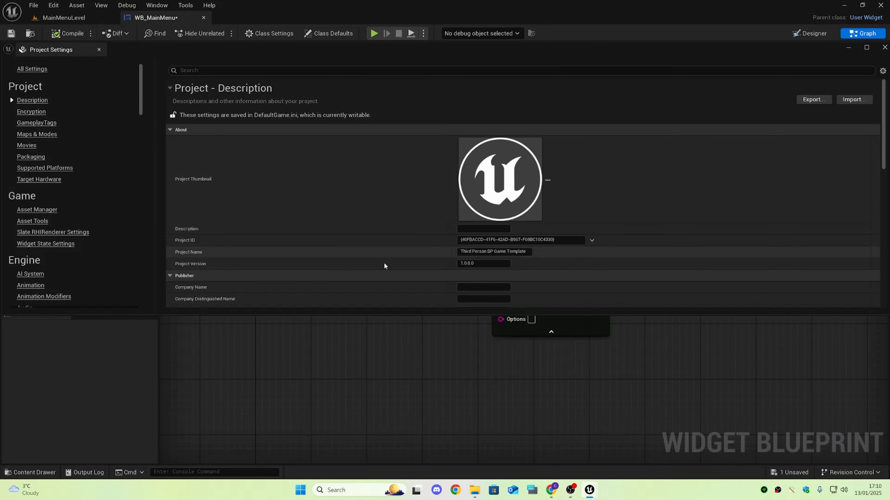
left_click_drag(371, 316, 371, 435)
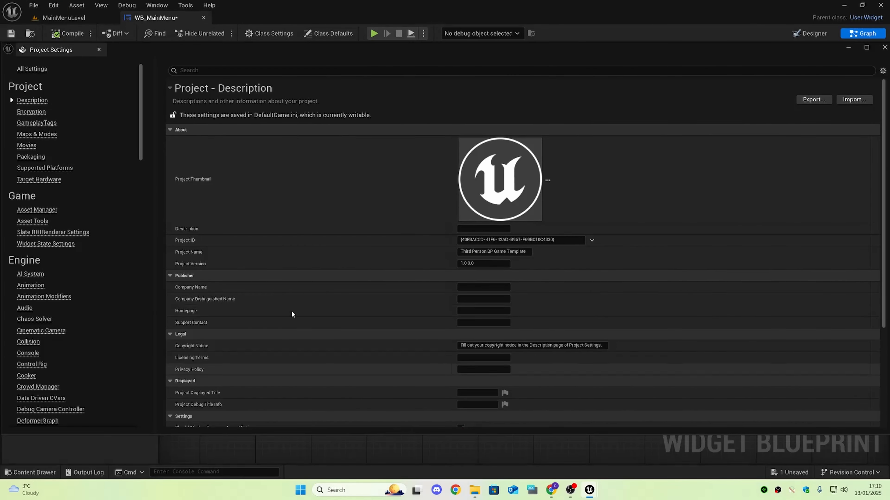
left_click(42, 134)
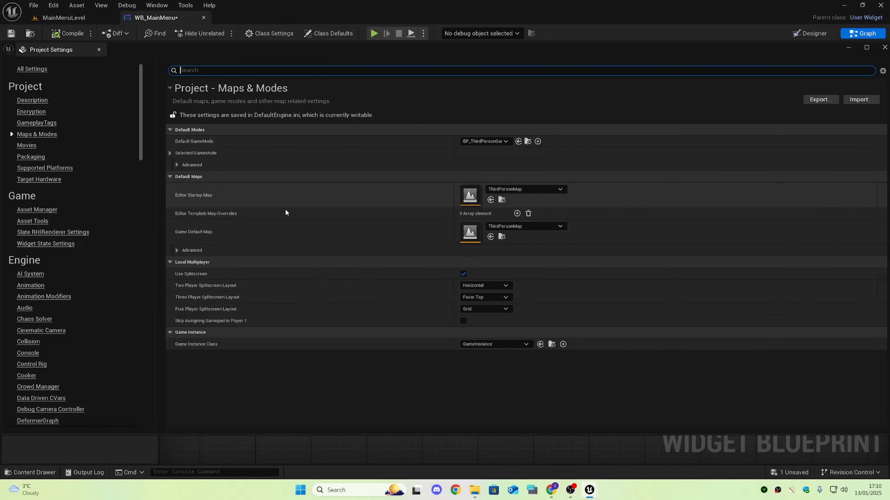
Open MainMenuLevel from the MainMenu content folder, saving the pending changes, and close the separate content browser.
left_click(500, 200)
left_click(259, 180)
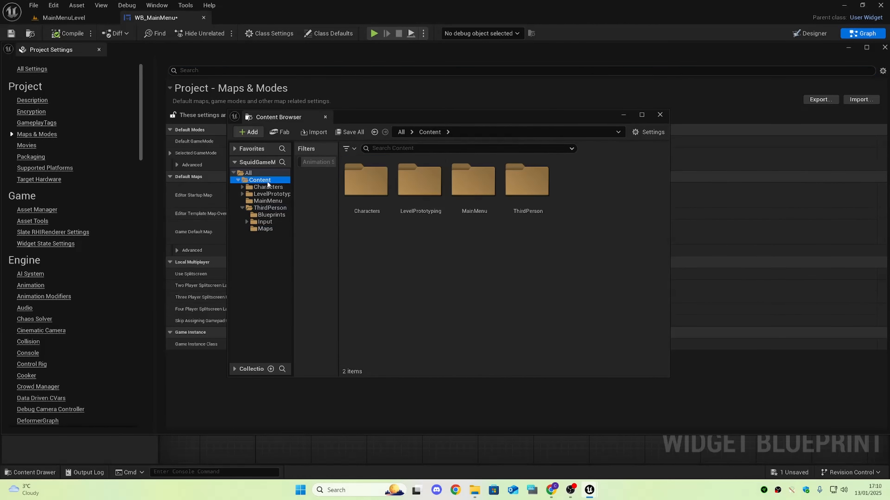
double_click(473, 182)
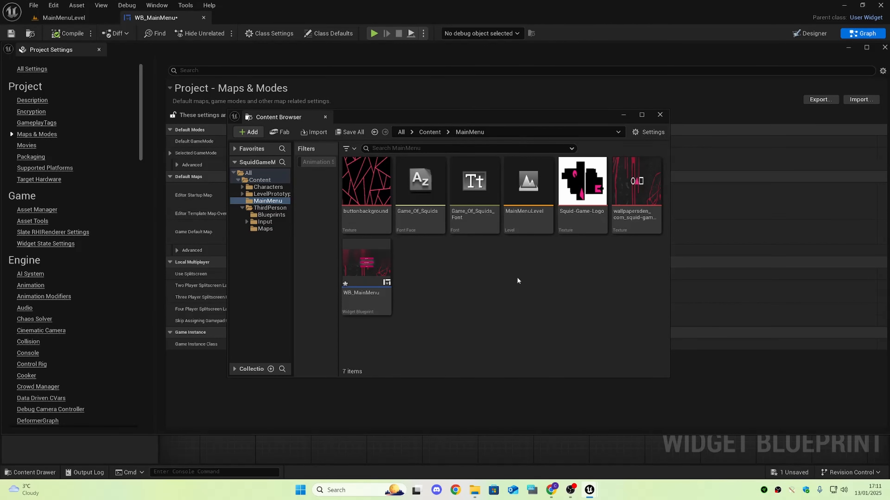
left_click(530, 191)
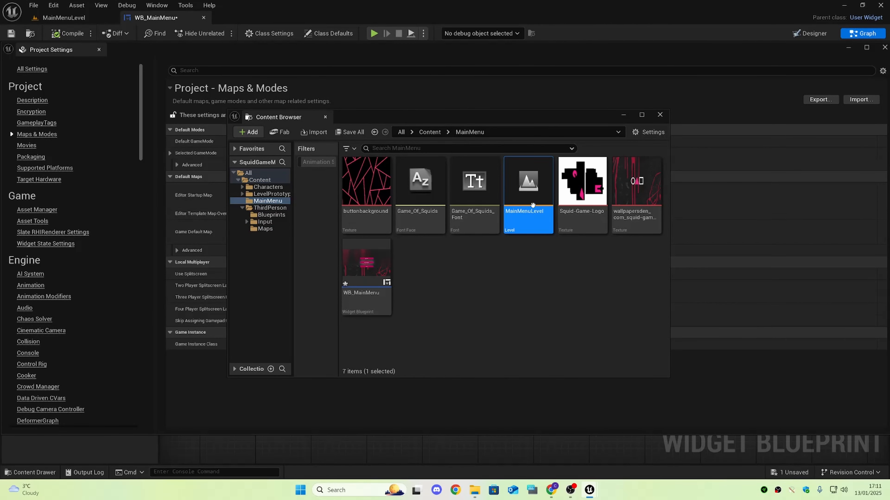
double_click(530, 196)
left_click(460, 342)
left_click(660, 115)
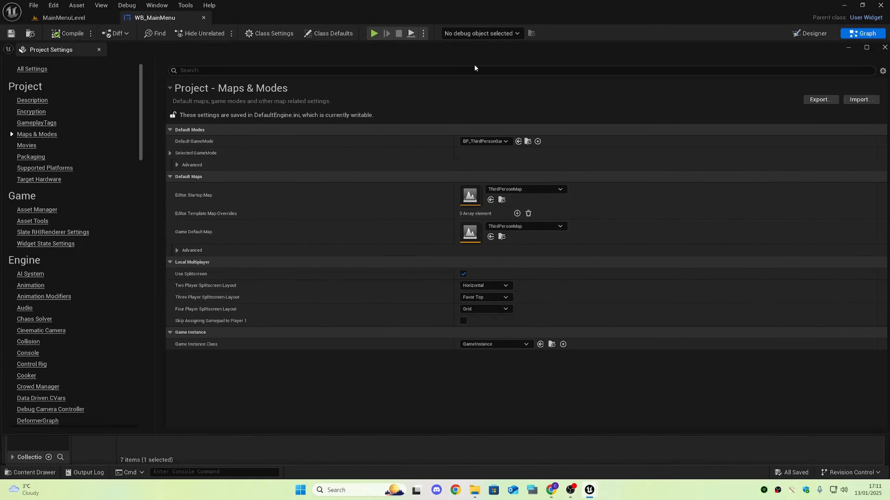
Shrink the project settings window beside the assets, try to assign MainMenuLevel as the Editor Startup Map, and close the settings.
left_click_drag(480, 41, 139, 164)
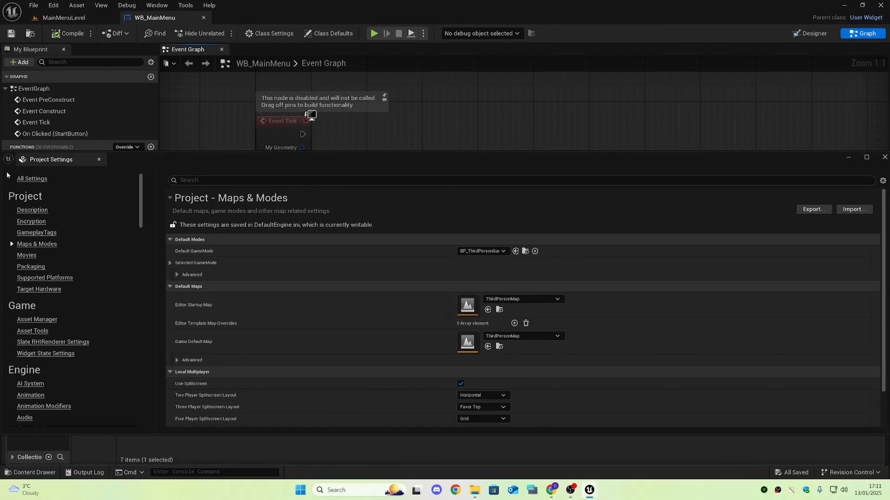
left_click_drag(2, 177, 666, 144)
left_click_drag(737, 164, 592, 80)
left_click_drag(283, 278, 645, 220)
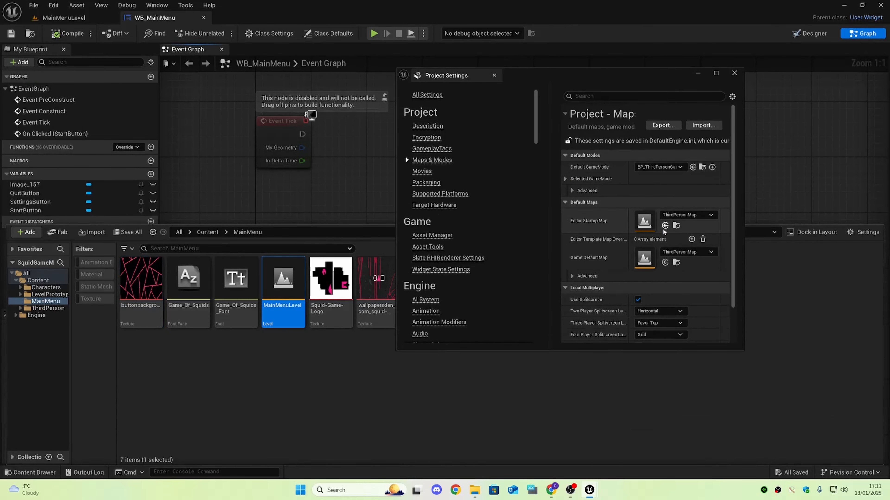
left_click(734, 73)
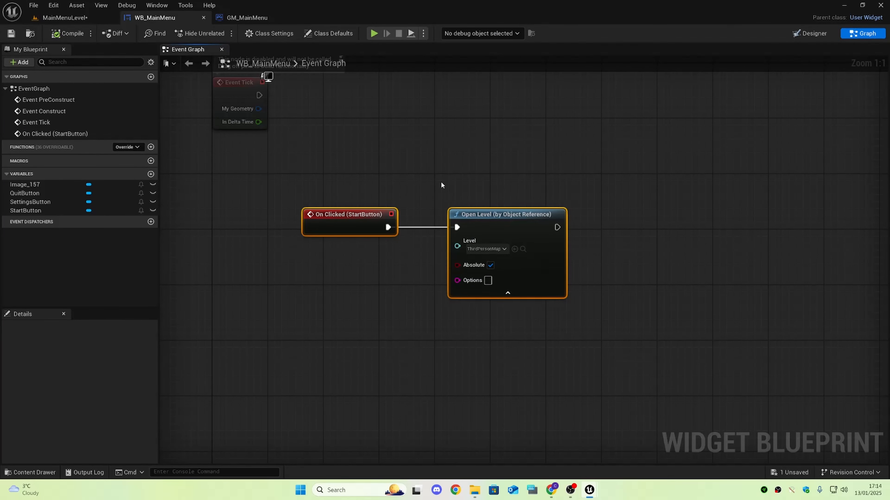
left_click(435, 183)
left_click_drag(351, 189, 588, 315)
left_click_drag(626, 338, 589, 315)
left_click(651, 345)
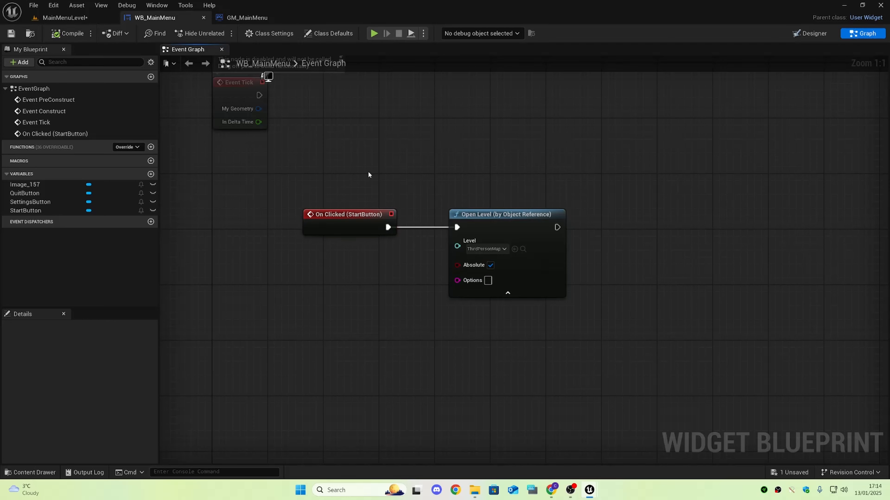
left_click_drag(368, 175, 630, 337)
Close the GM_MainMenu blueprint and return to MainMenuLevel.
left_click(65, 18)
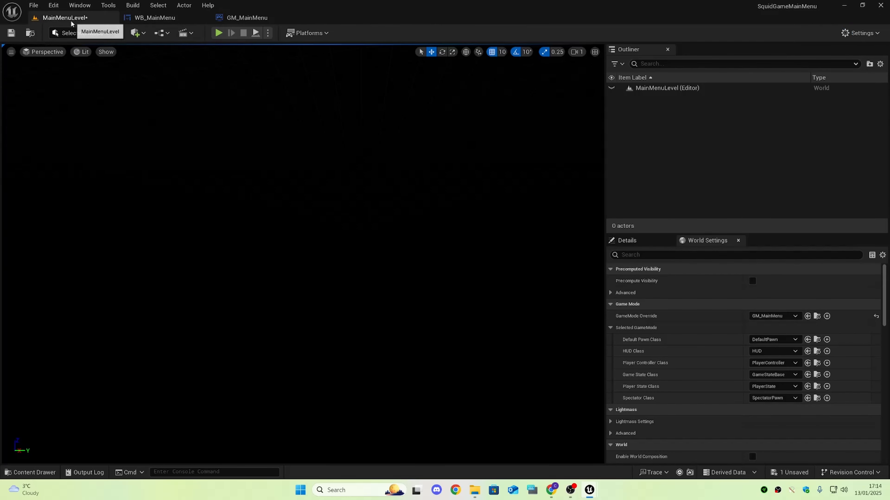
left_click(271, 19)
left_click(296, 18)
left_click(65, 18)
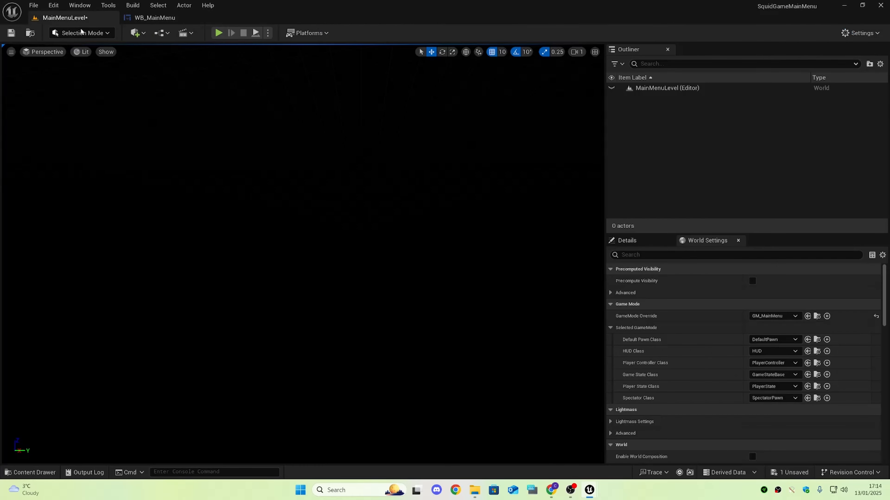
Open MainMenuLevel's level blueprint and delete the default event node below Event BeginPlay.
left_click(161, 33)
left_click(216, 98)
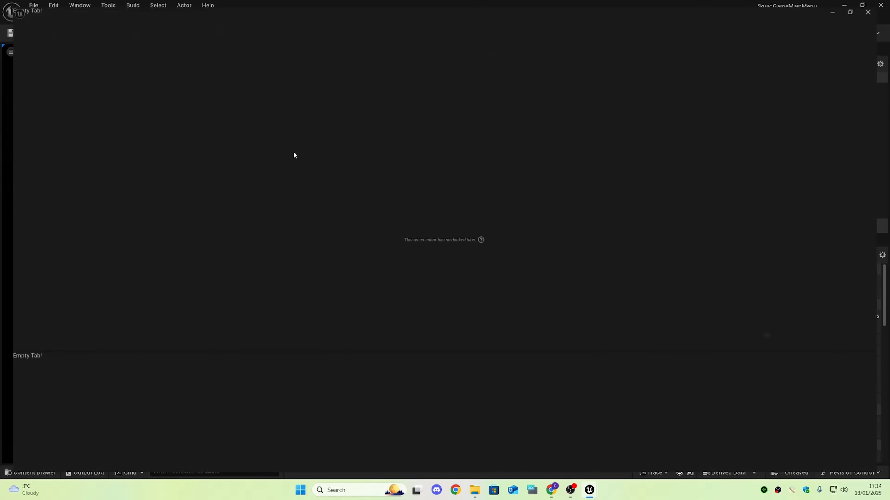
right_click_drag(463, 276, 389, 321)
left_click_drag(410, 342, 241, 230)
key("Delete")
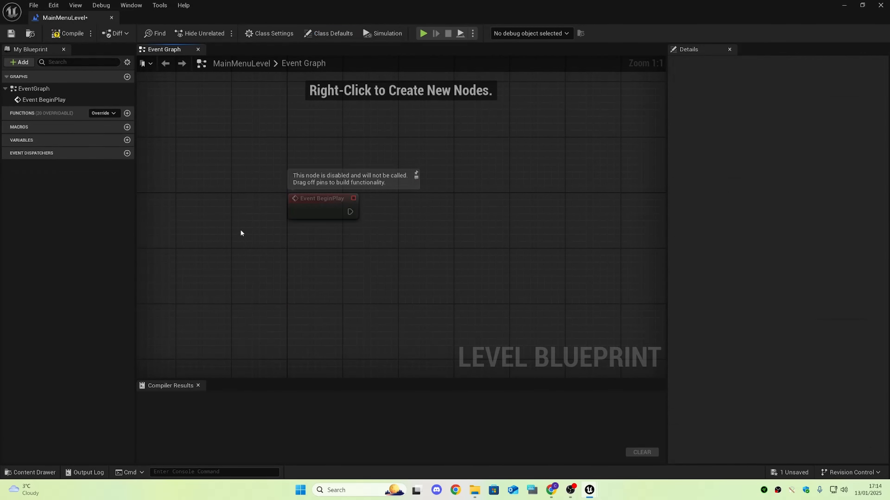
Add a Create Widget node driven by Event BeginPlay in the level blueprint and straighten the connection between them.
right_click_drag(332, 250, 304, 240)
left_click_drag(295, 218, 345, 213)
type("create widget")
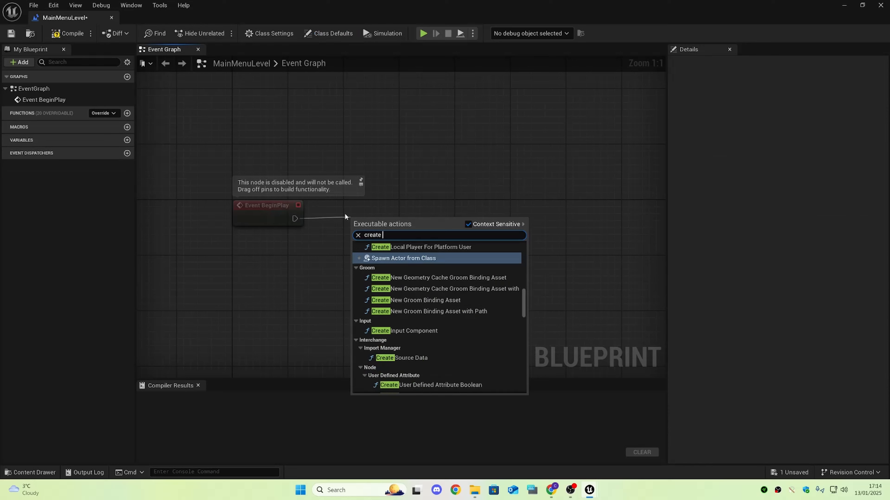
key("Return")
left_click_drag(288, 157, 424, 279)
key("q")
left_click(451, 325)
Set the Create Widget node's class to WB_MainMenu and dock the level blueprint among the main editor window's tabs.
left_click(387, 252)
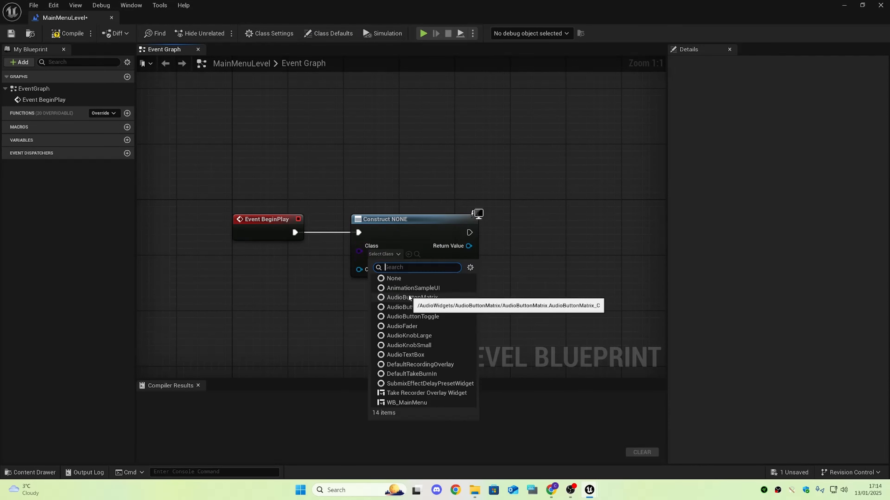
type("wb_")
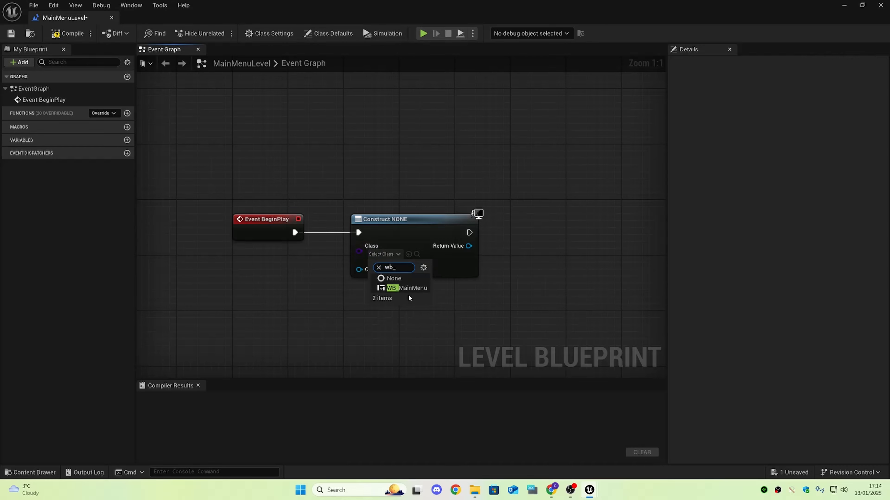
left_click(406, 287)
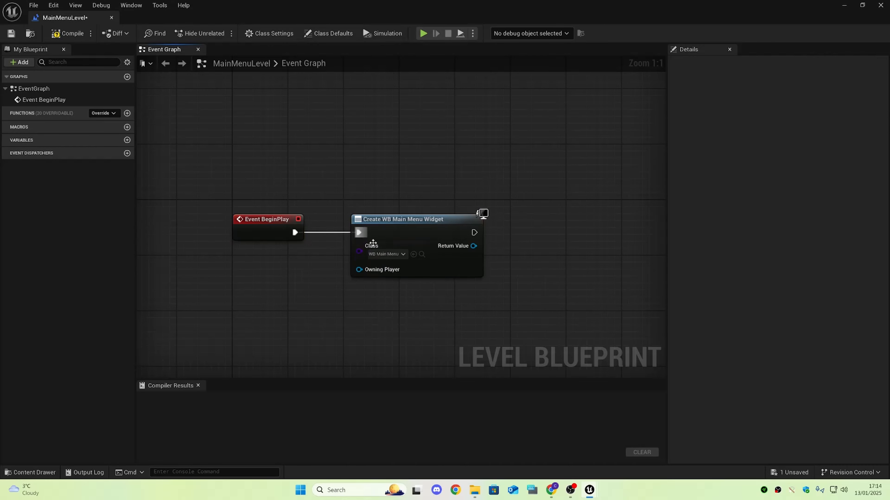
left_click_drag(82, 15, 216, 21)
left_click_drag(220, 157, 301, 313)
left_click_drag(358, 128, 490, 329)
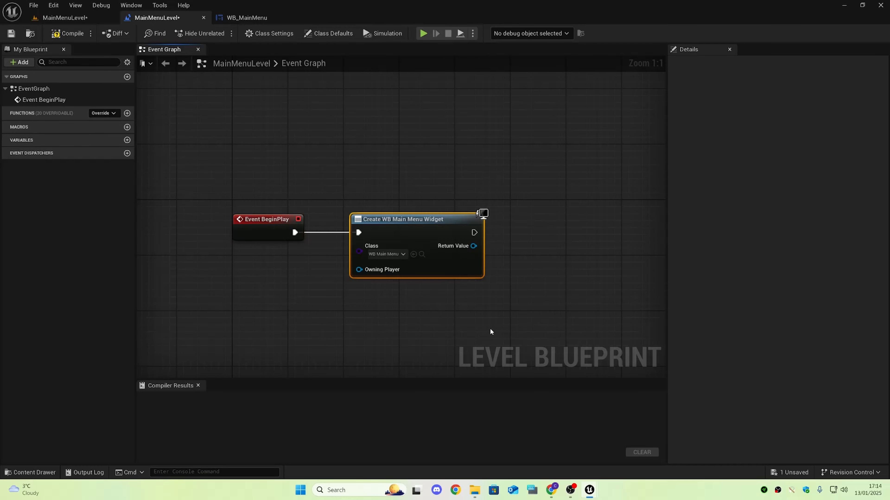
Add an aligned Add to Viewport node fed by the widget's Return Value, and compile and save the level blueprint.
right_click_drag(490, 329, 394, 285)
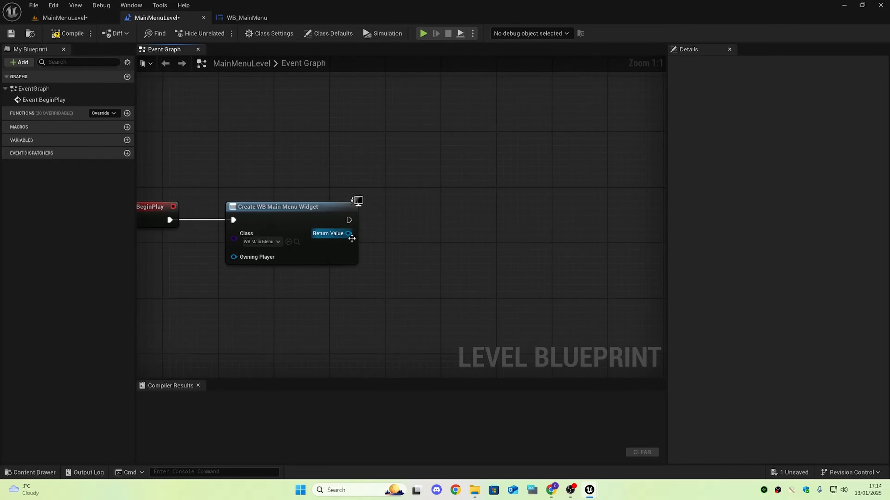
left_click_drag(348, 234, 429, 209)
type("add to vie")
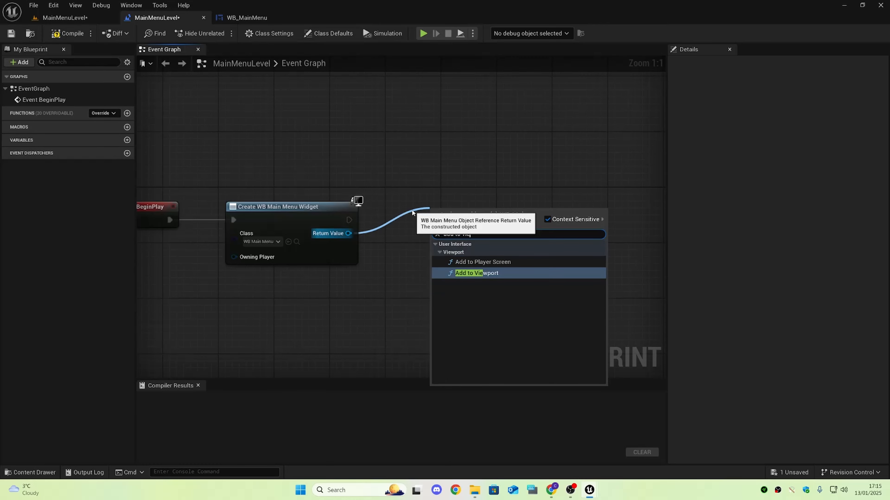
key("Return")
left_click_drag(155, 170, 511, 257)
key("q")
left_click(531, 309)
right_click_drag(531, 309, 371, 297)
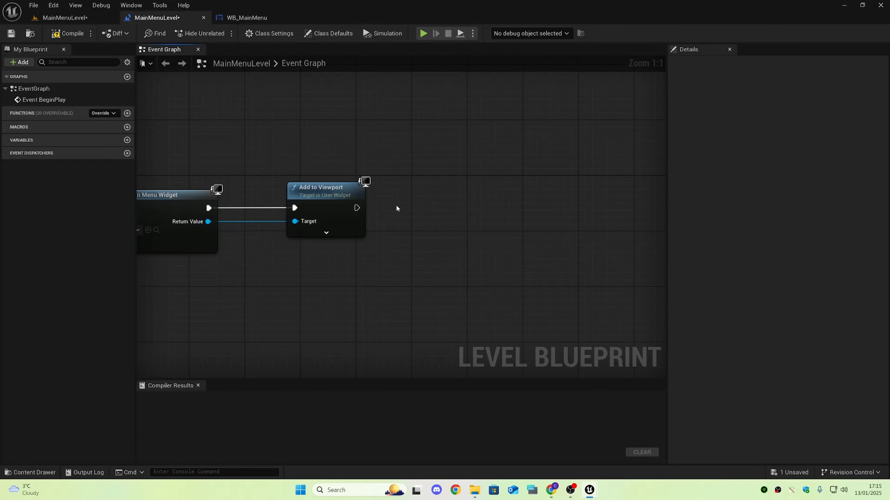
right_click_drag(404, 217, 369, 244)
left_click(67, 34)
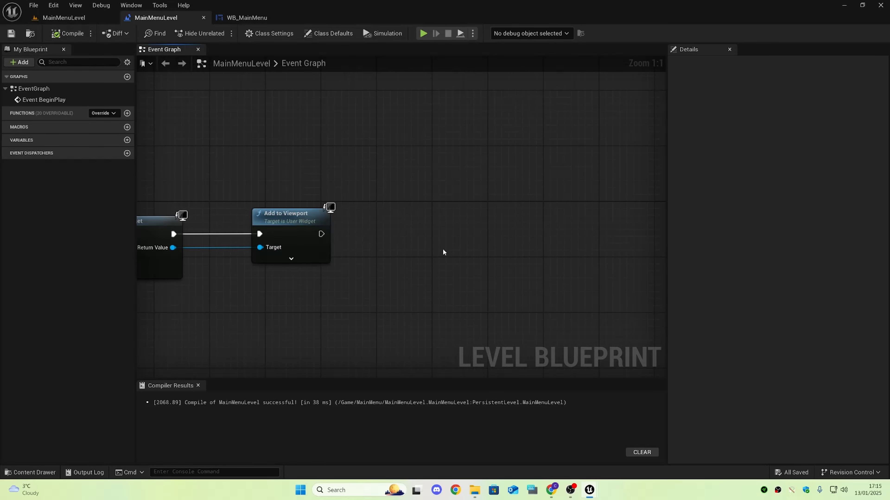
Add a Get Player Controller node below the Add to Viewport node.
mouse_move(442, 252)
right_mouse_down()
mouse_move(470, 207)
mouse_move(437, 246)
right_mouse_up()
left_click_drag(308, 245, 403, 241)
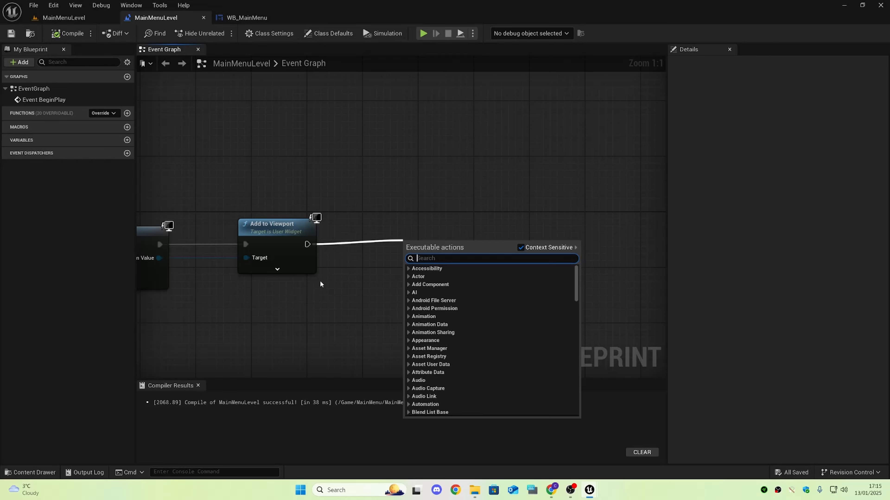
right_click(315, 287)
type("getr")
key("BackSpace")
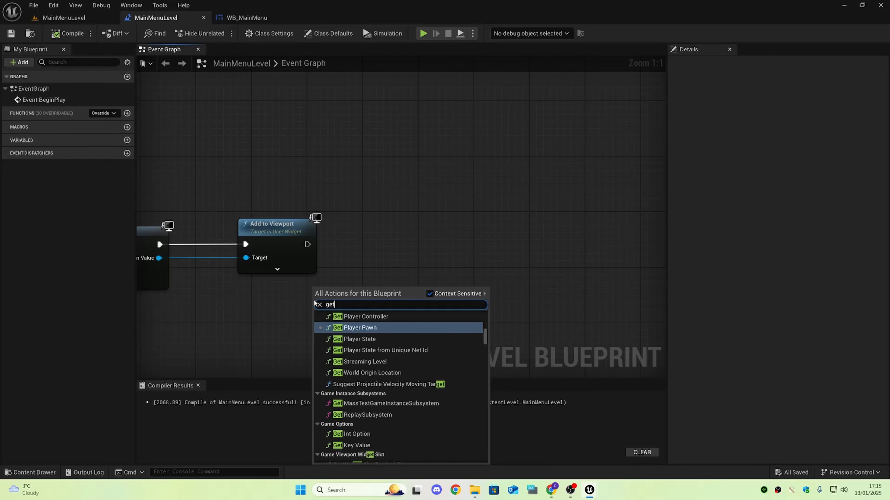
type("t")
key("BackSpace")
type("player cont")
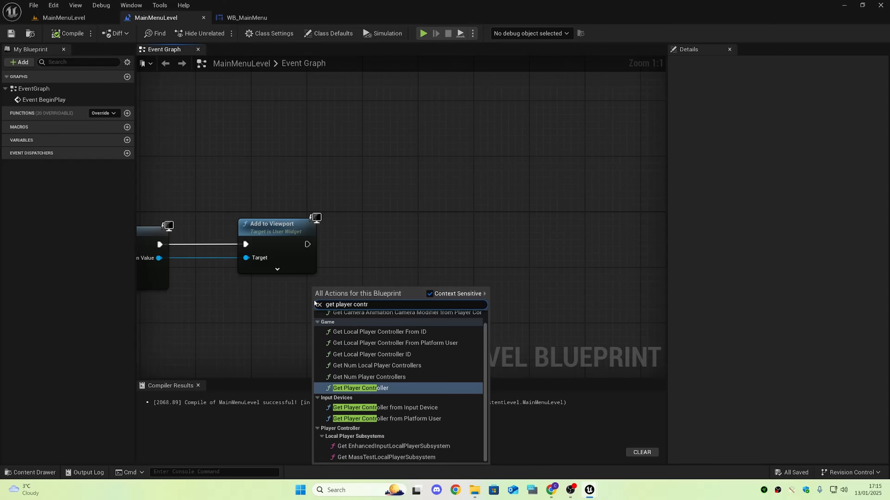
type("r")
key("Return")
Add a Set Input Mode UI Only node targeting the player controller and run it after Add to Viewport.
left_click_drag(393, 288, 368, 257)
type("set in")
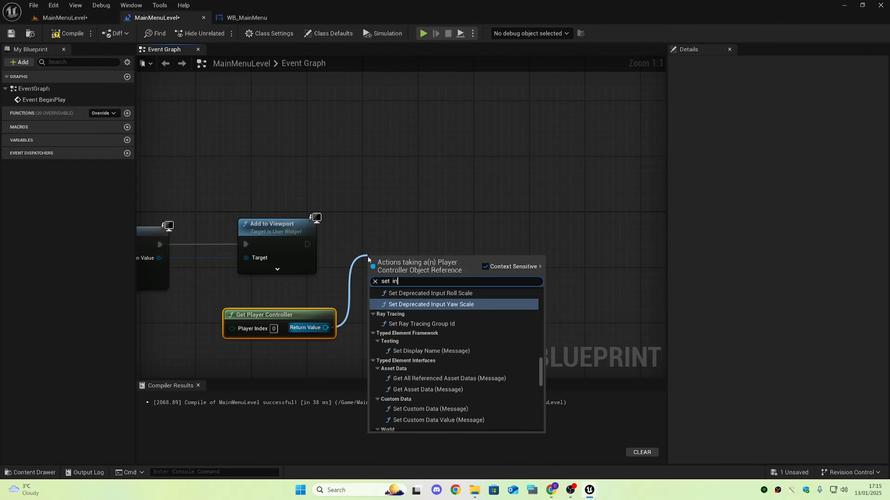
type("put game")
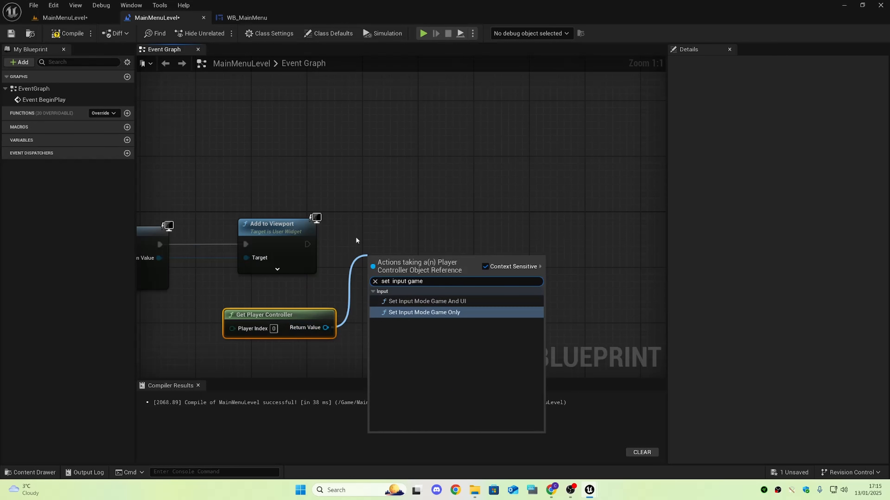
left_click_drag(424, 282, 420, 283)
type("ui")
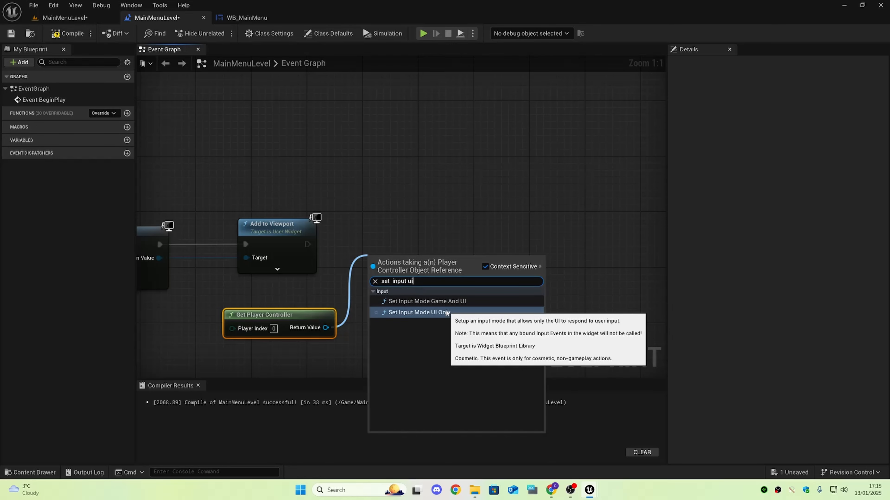
left_click(423, 313)
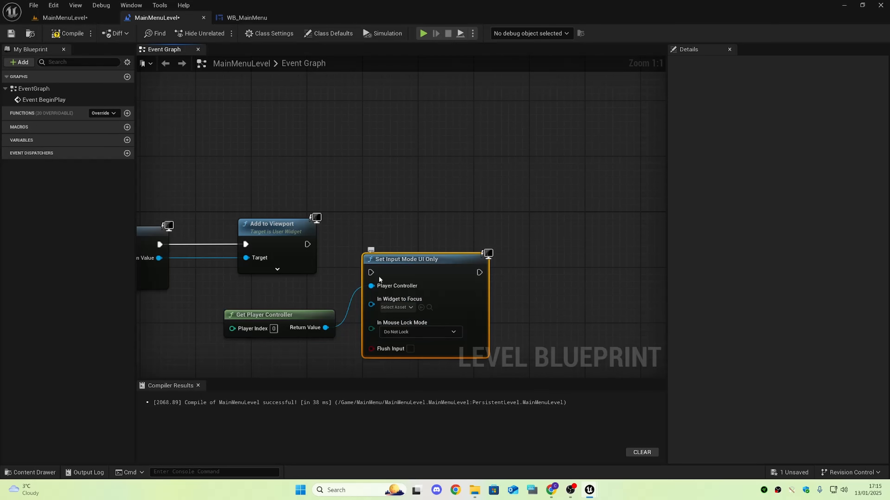
left_click_drag(379, 276, 386, 241)
left_click_drag(307, 244, 419, 230)
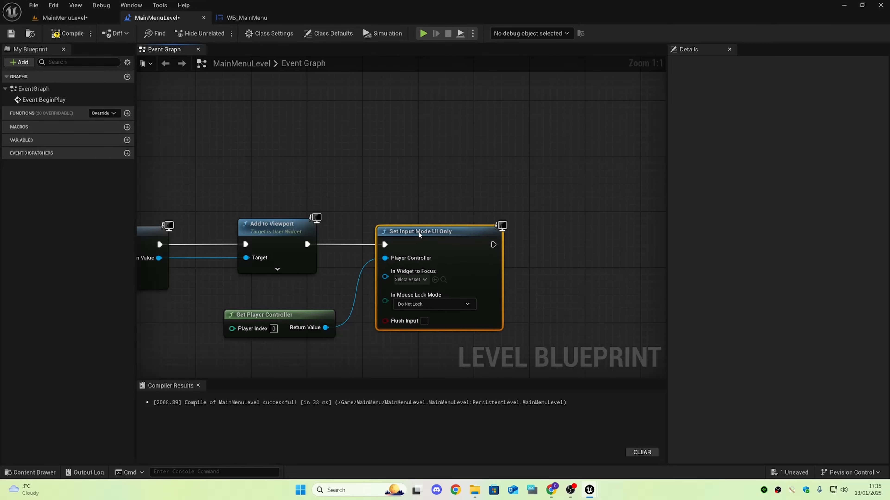
Connect the widget's Return Value to In Widget to Focus, routing the wire beneath Add to Viewport with two reroute nodes.
left_click(459, 157)
right_click_drag(303, 238, 356, 210)
left_click_drag(433, 242, 209, 230)
double_click(382, 234)
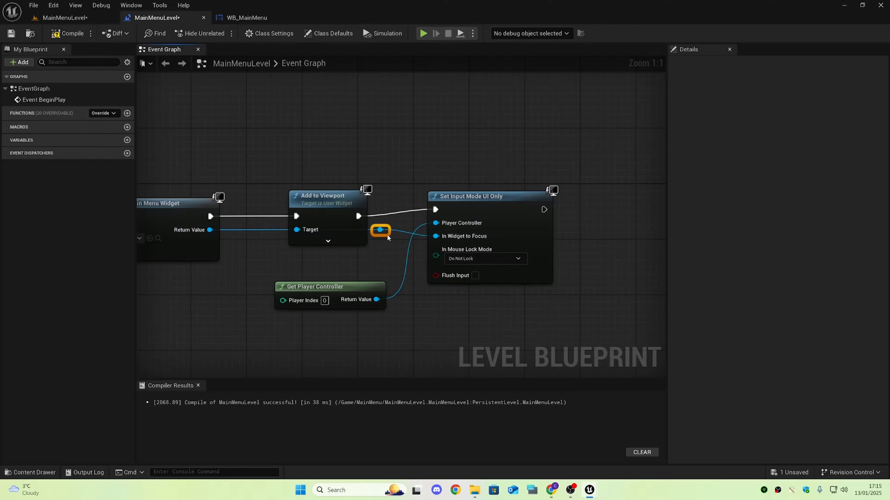
left_click_drag(389, 234, 369, 268)
left_click(323, 258)
double_click(317, 252)
key("shift+w")
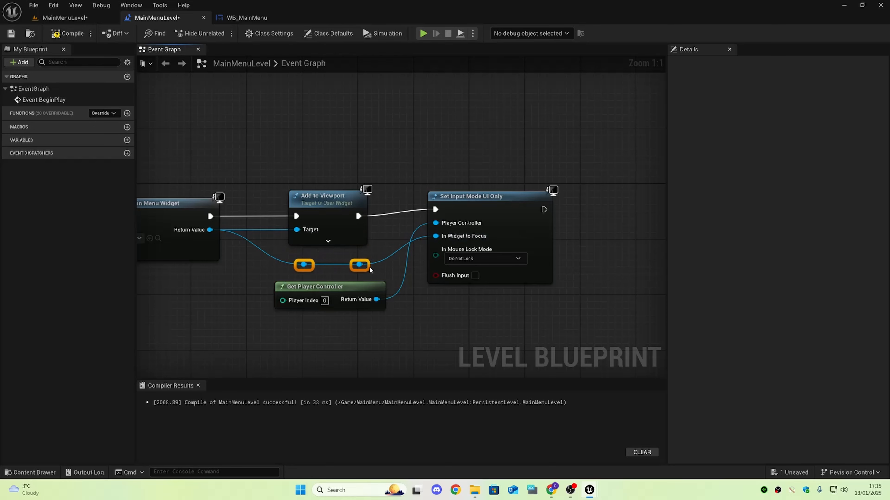
left_click(394, 269)
Add a Set Show Mouse Cursor node for the player controller, run it after Set Input Mode UI Only, and enable Show Mouse Cursor.
right_click_drag(500, 306, 396, 325)
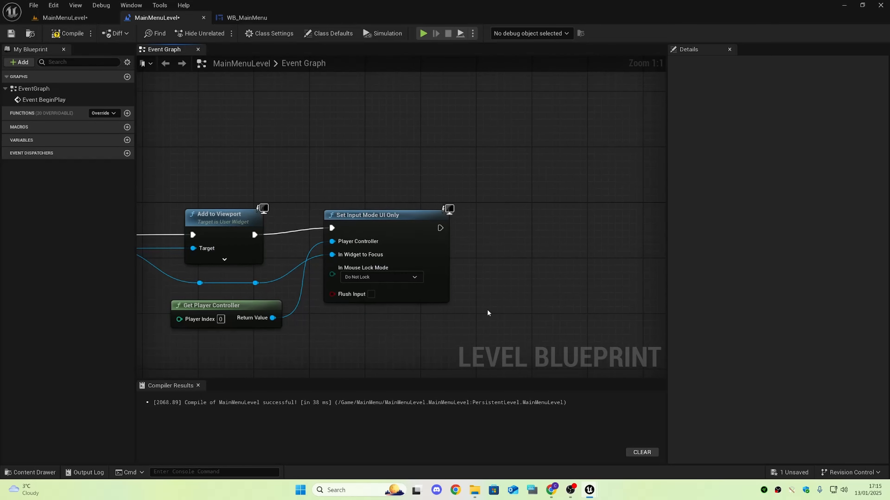
right_click_drag(487, 309, 420, 277)
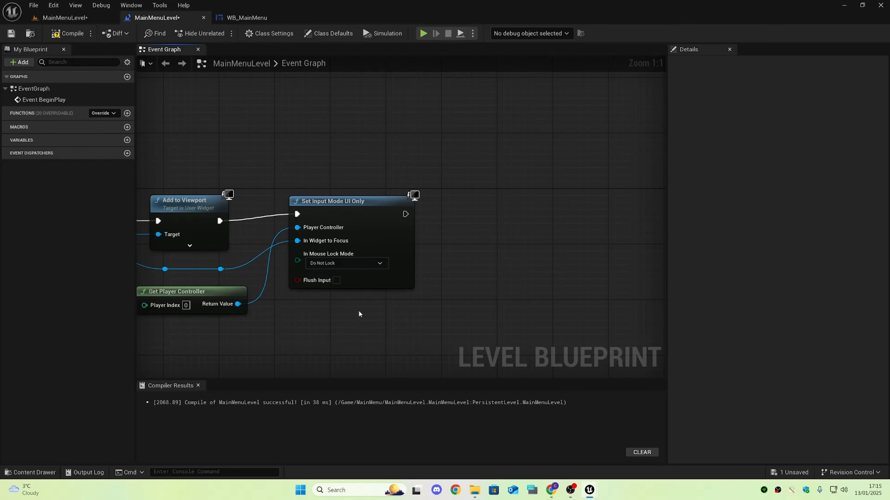
right_click_drag(359, 311, 331, 313)
left_click_drag(212, 311, 484, 223)
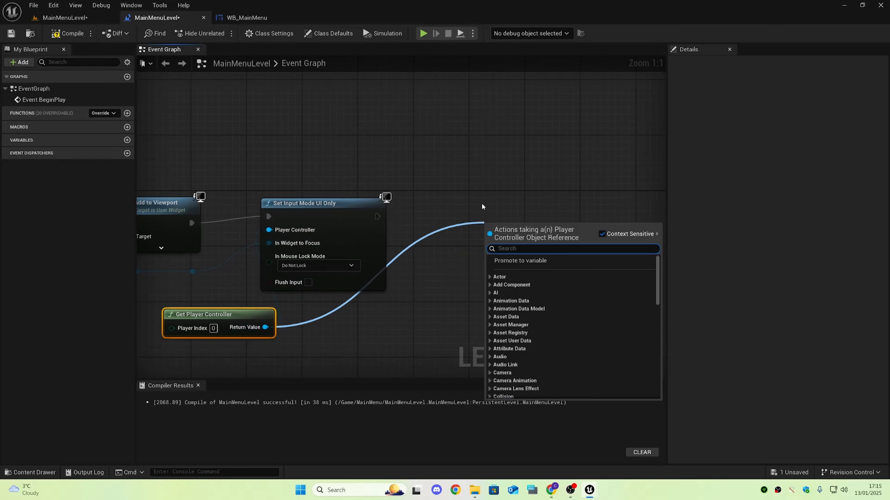
type("show m")
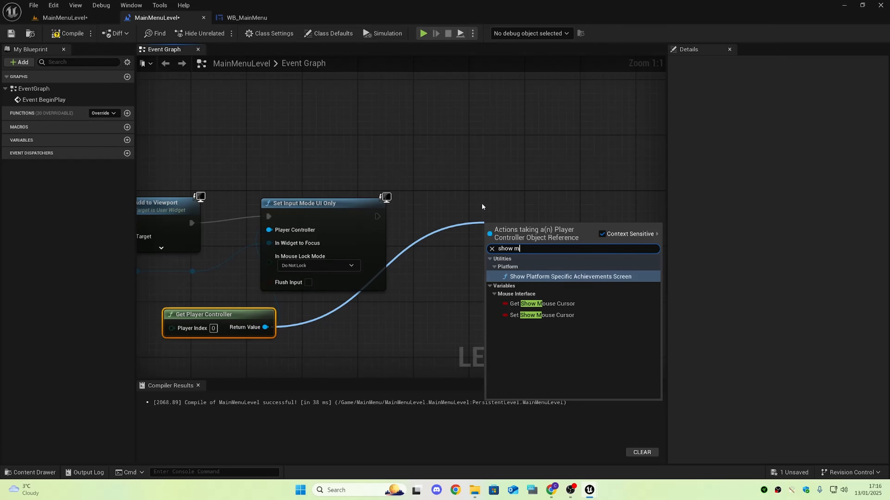
type("ouse")
left_click(535, 288)
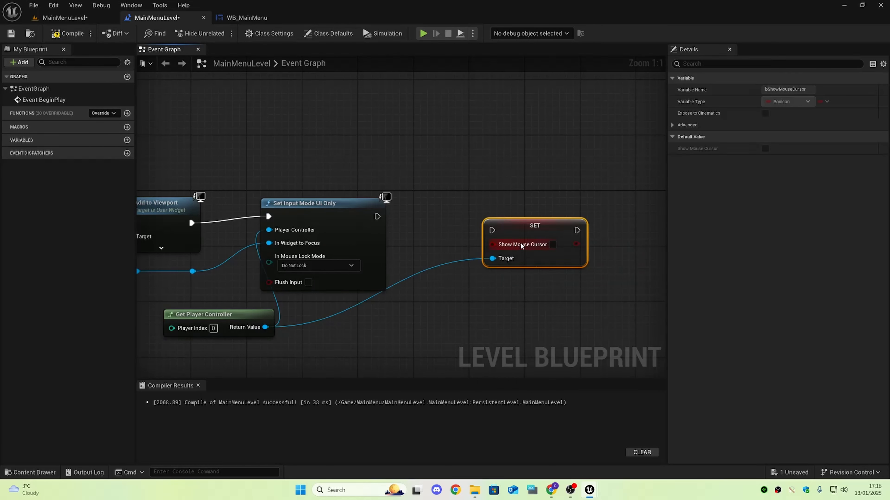
left_click_drag(525, 235, 377, 216)
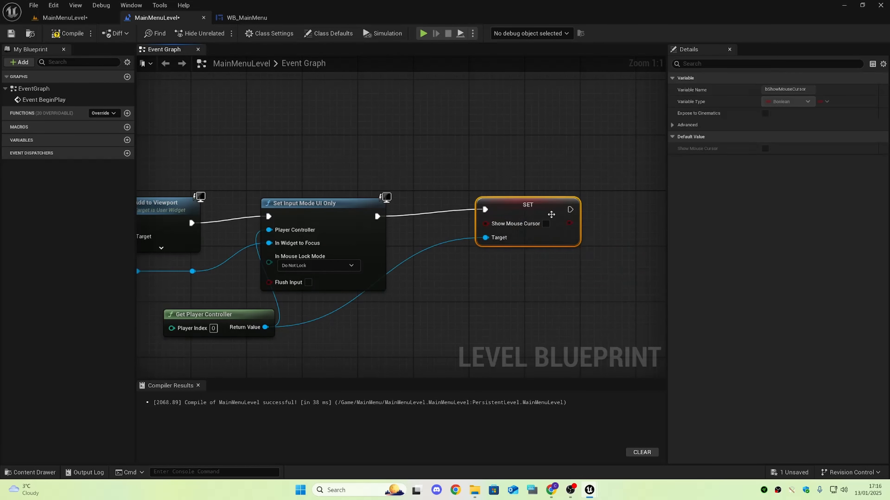
left_click(546, 224)
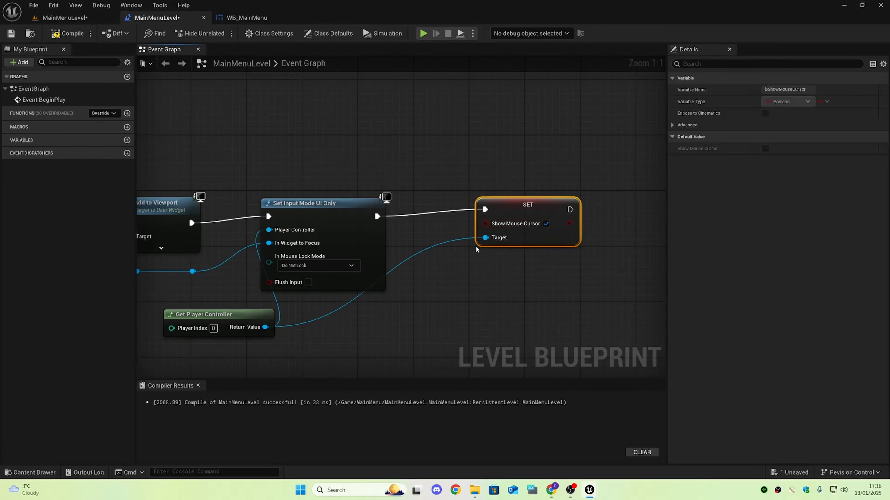
Add a reroute node to carry the player controller wire to Show Mouse Cursor beneath the other nodes, and compile the blueprint.
double_click(444, 243)
left_click_drag(444, 242, 440, 331)
right_click_drag(527, 307, 601, 291)
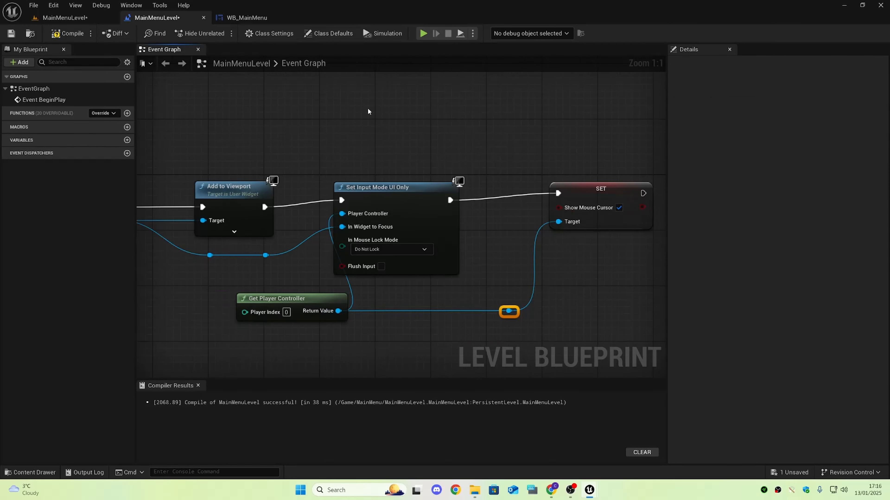
scroll(409, 145, "down", 4)
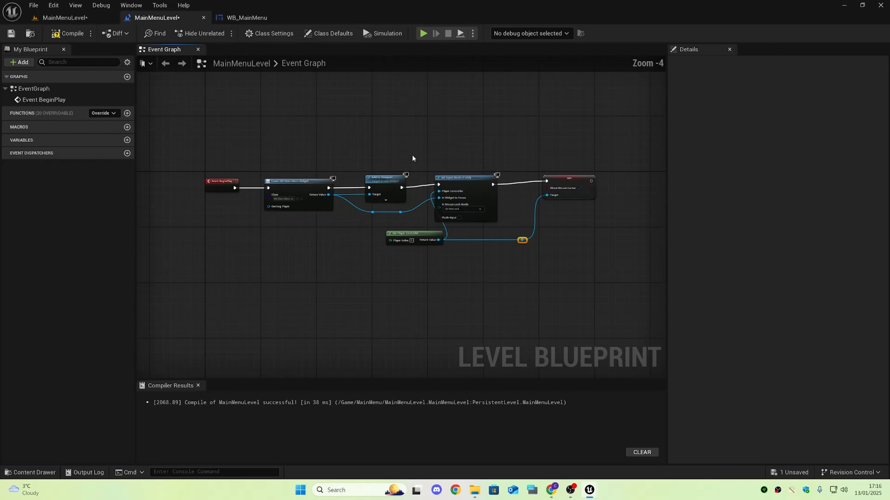
left_click(68, 34)
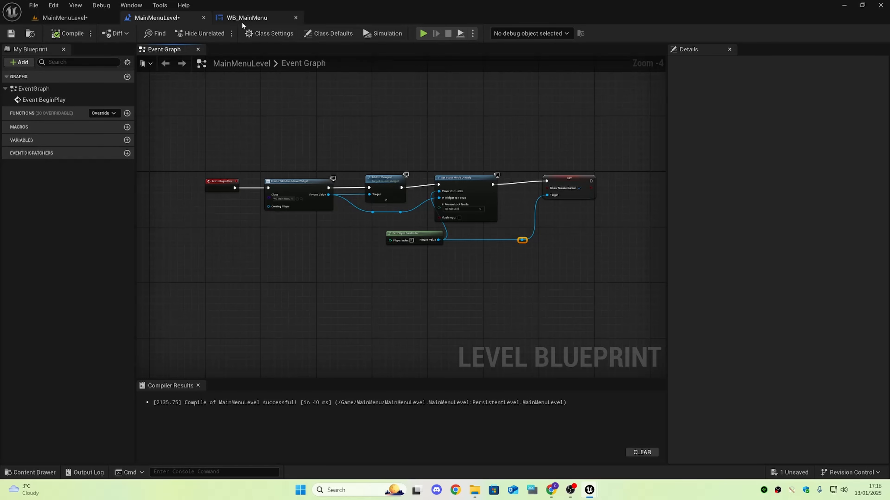
Play MainMenuLevel in the editor, test the menu's Start button, and stop the play session.
left_click(71, 17)
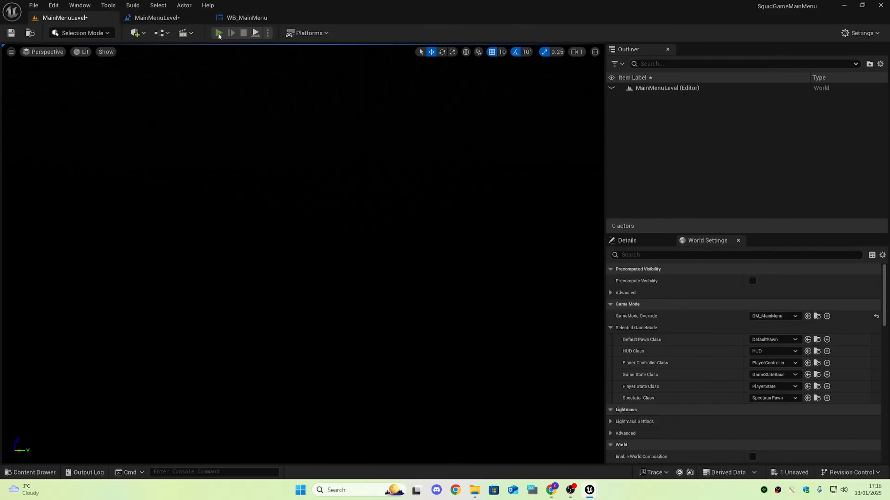
left_click(218, 33)
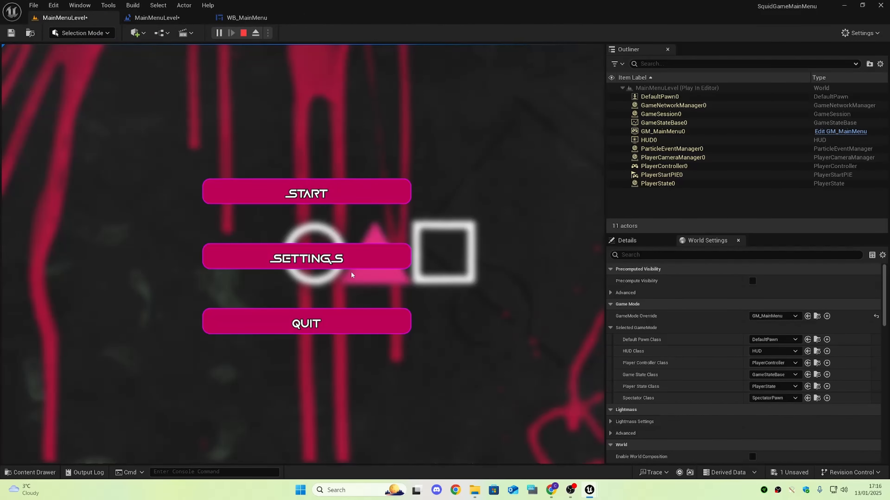
left_click(314, 187)
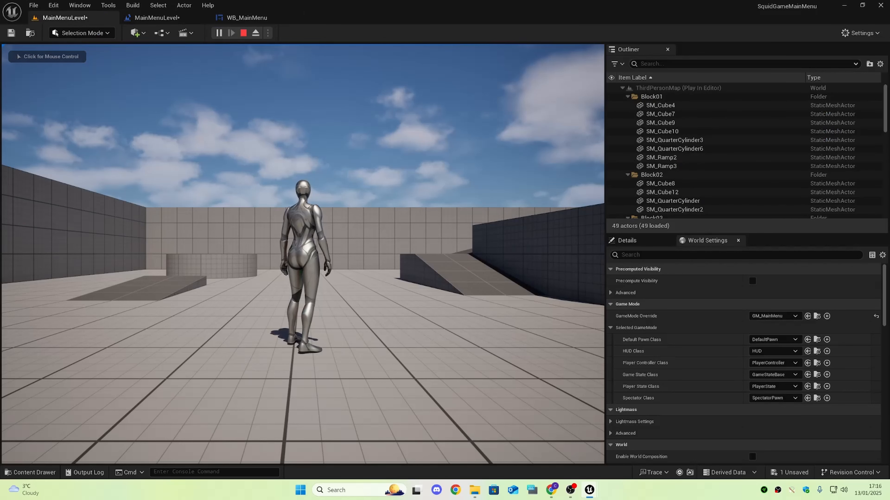
key("Escape")
Play MainMenuLevel again and try the menu's Settings button followed by Start.
left_click(218, 34)
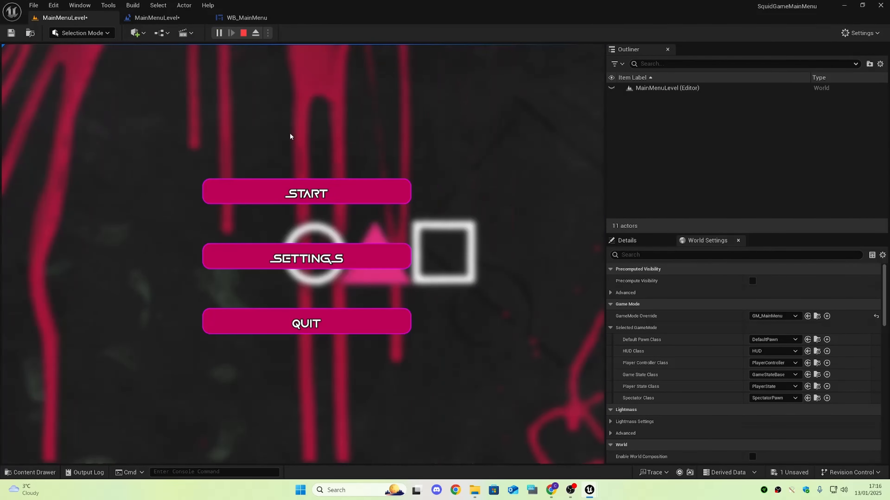
left_click(342, 260)
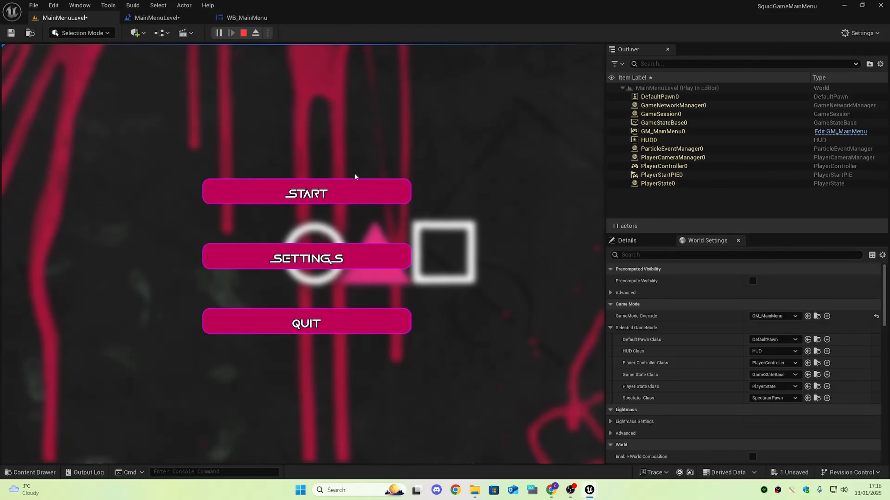
left_click(308, 193)
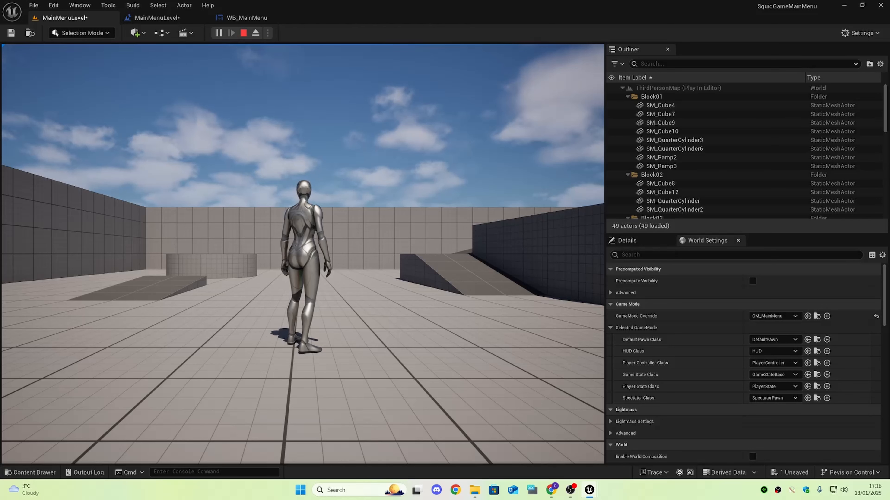
Stop the play session and examine the StartButton click logic in WB_MainMenu's event graph.
key("Escape")
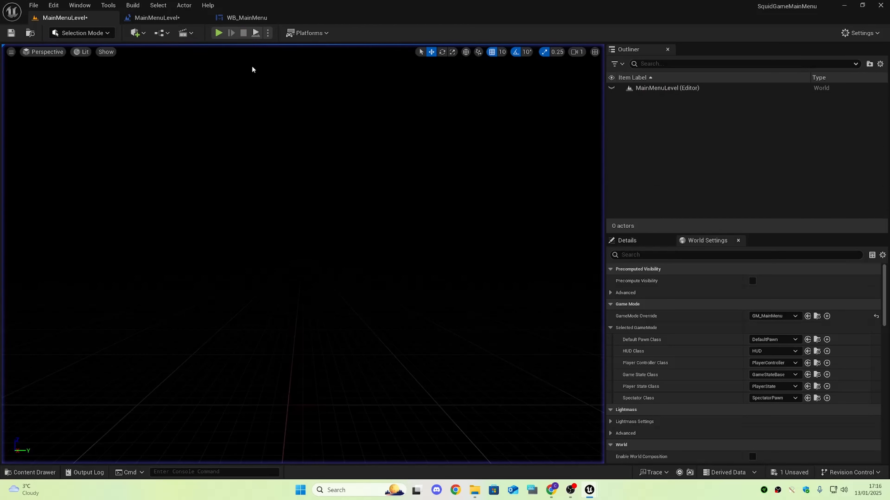
left_click(241, 18)
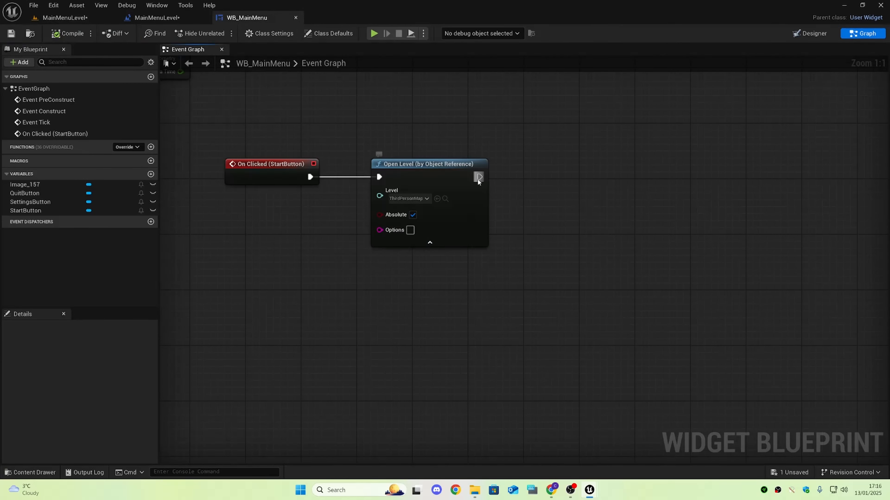
left_click_drag(479, 177, 604, 148)
mouse_move(128, 112)
left_mouse_down()
mouse_move(567, 236)
mouse_move(189, 90)
mouse_move(129, 117)
left_mouse_up()
left_click_drag(635, 290, 260, 119)
left_click_drag(292, 113, 574, 270)
left_click(573, 270)
right_click_drag(326, 73, 342, 140)
left_click(157, 18)
left_click(65, 17)
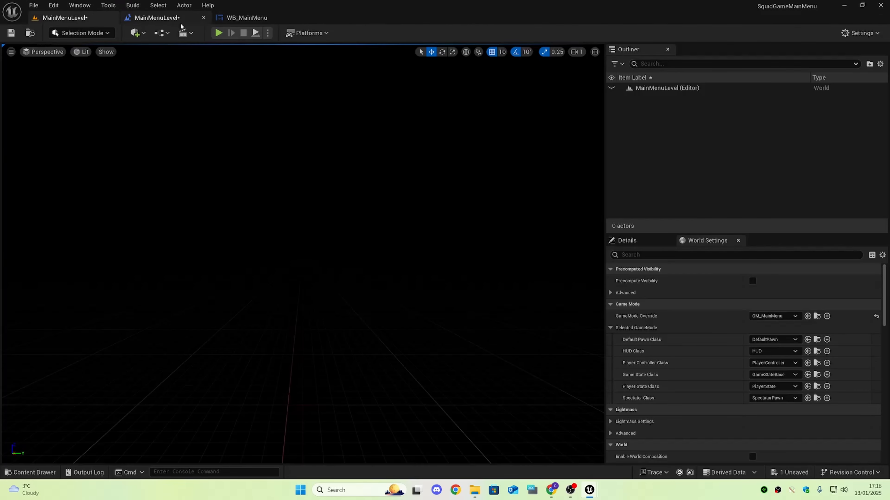
Play MainMenuLevel once more, test the menu's Start button, and end the session.
left_click(219, 33)
left_click(322, 202)
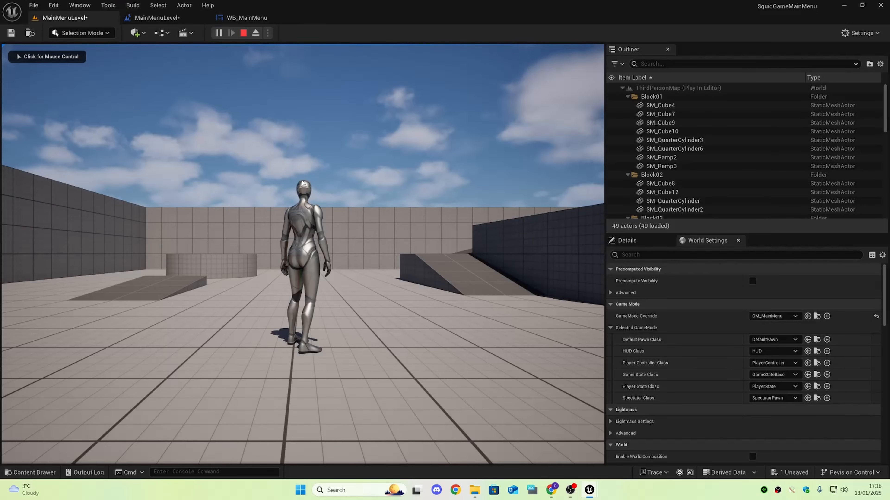
key("Escape")
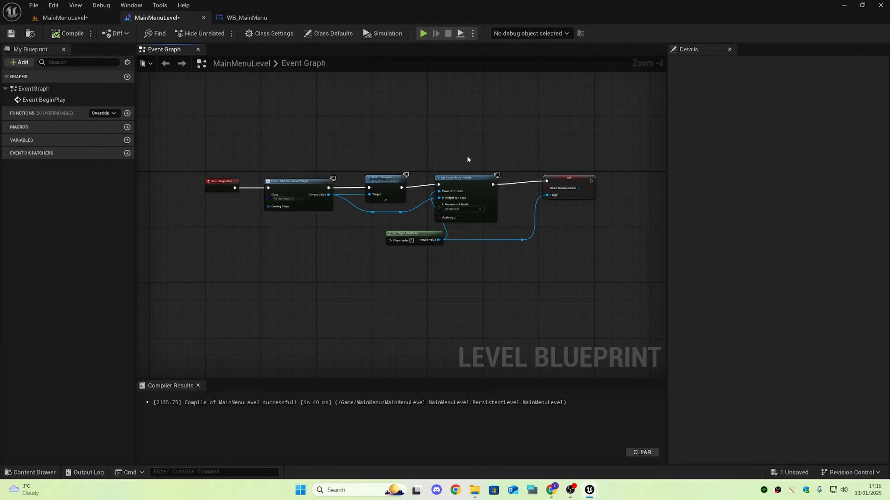
Review MainMenuLevel's level blueprint node chain alongside WB_MainMenu's event graph.
left_click_drag(467, 159, 497, 220)
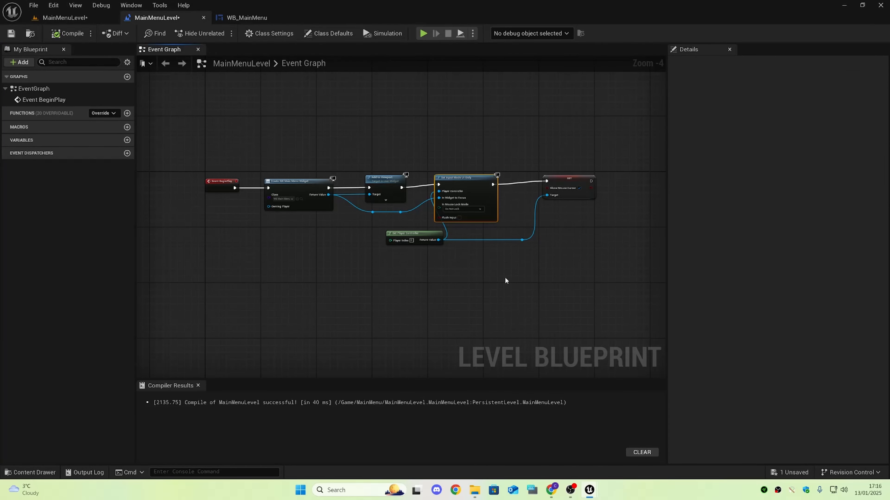
left_click(80, 18)
left_click(235, 18)
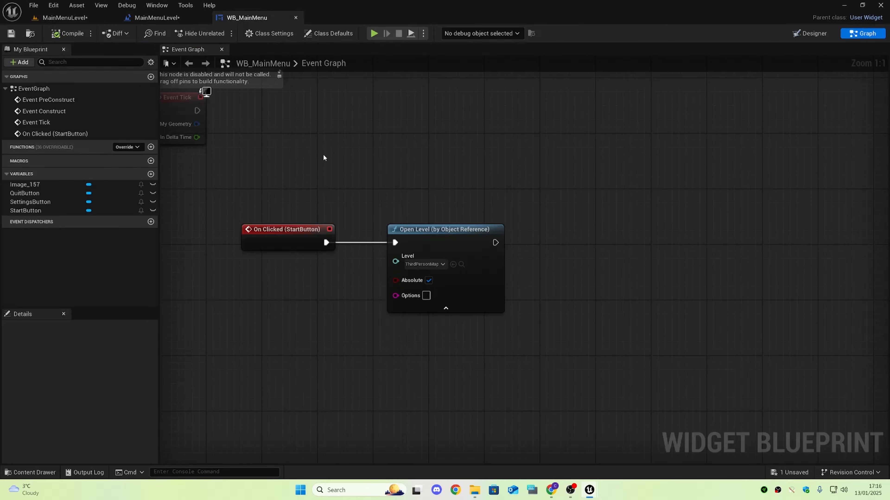
left_click(166, 18)
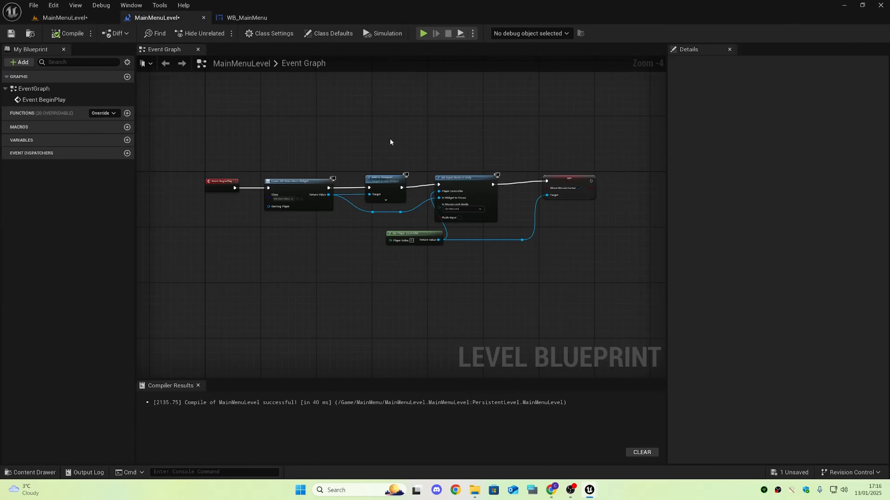
left_click(261, 18)
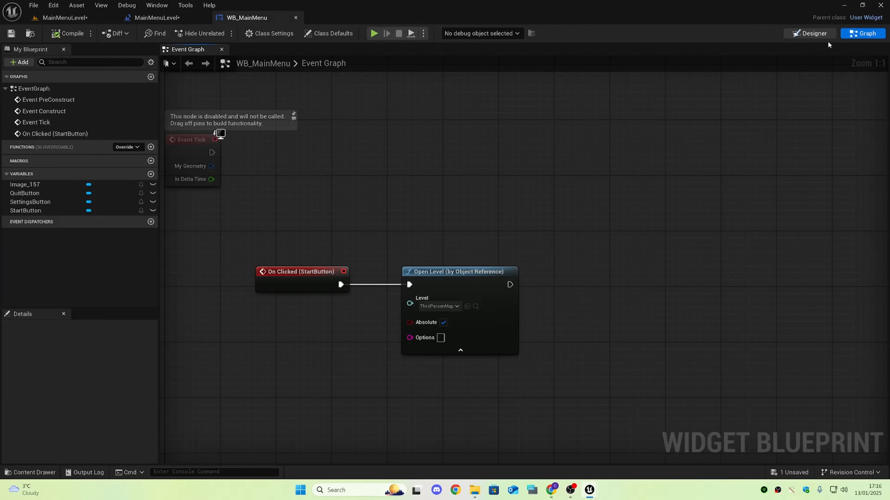
Show WB_MainMenu's designer layout and preview the Start button's hover appearance in a play session.
left_click(819, 34)
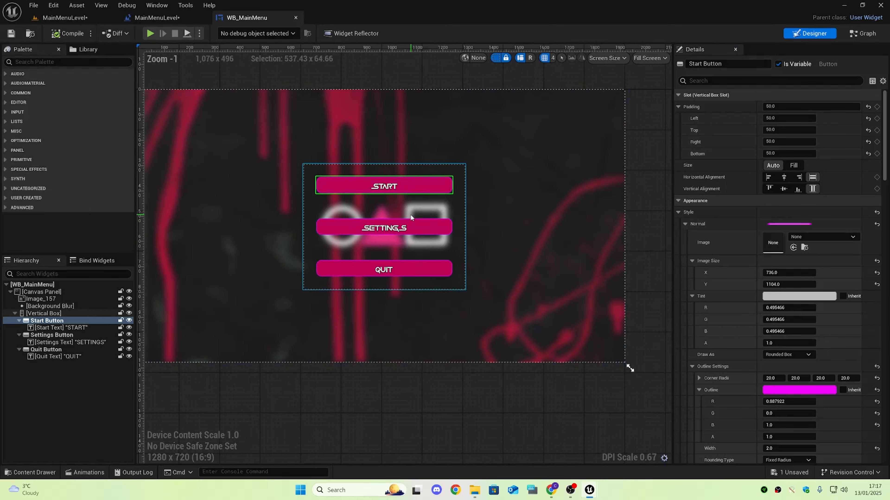
scroll(410, 214, "up", 2)
scroll(307, 212, "down", 2)
scroll(412, 219, "up", 2)
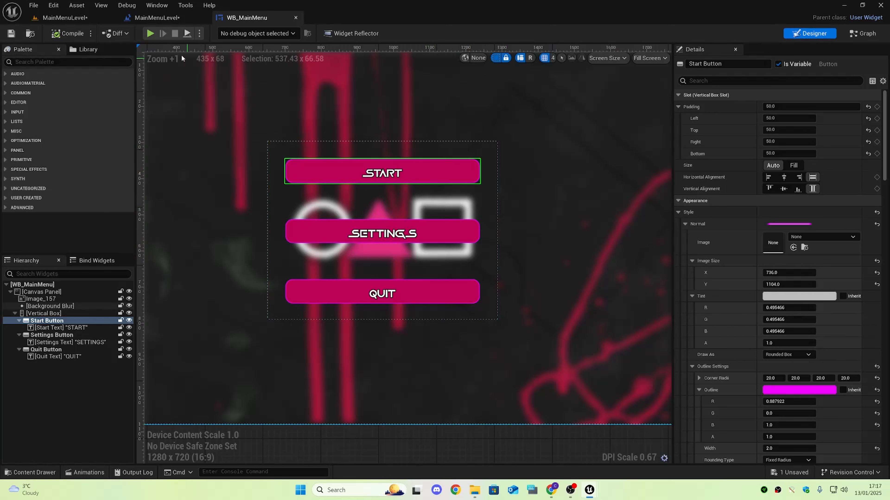
left_click(150, 33)
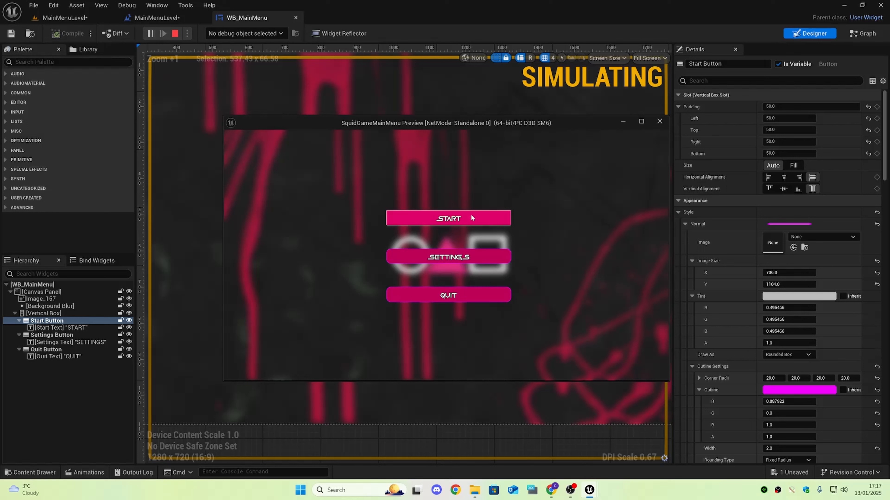
left_click(660, 121)
Examine the Start button's Normal and Hovered styles and Color and Opacity settings, and preview the hover appearance again.
scroll(727, 239, "down", 2)
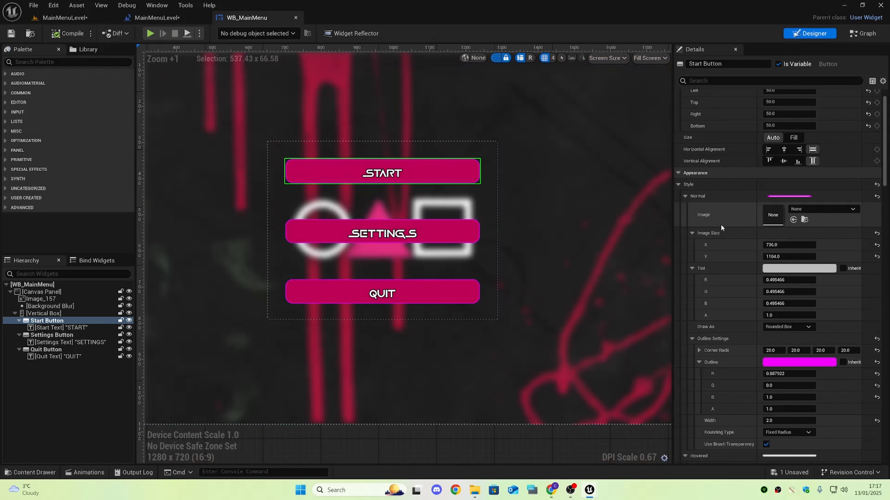
left_click(686, 196)
left_click(699, 209)
scroll(704, 220, "up", 1)
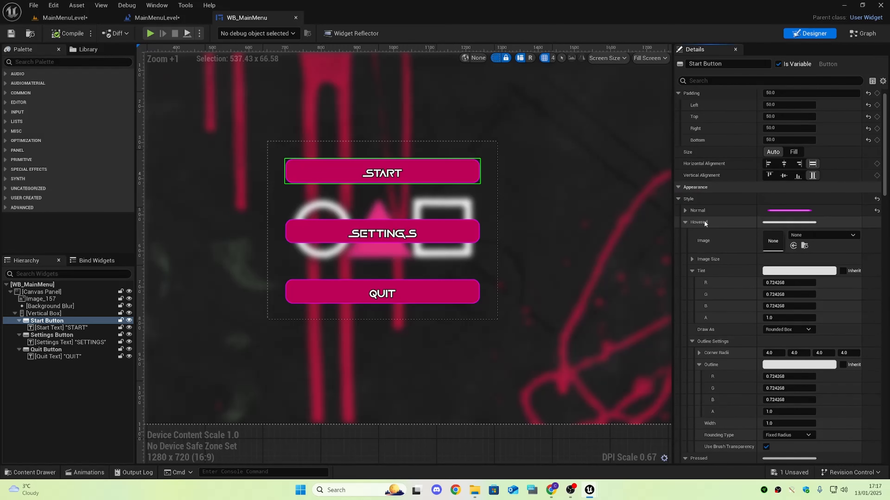
left_click(681, 198)
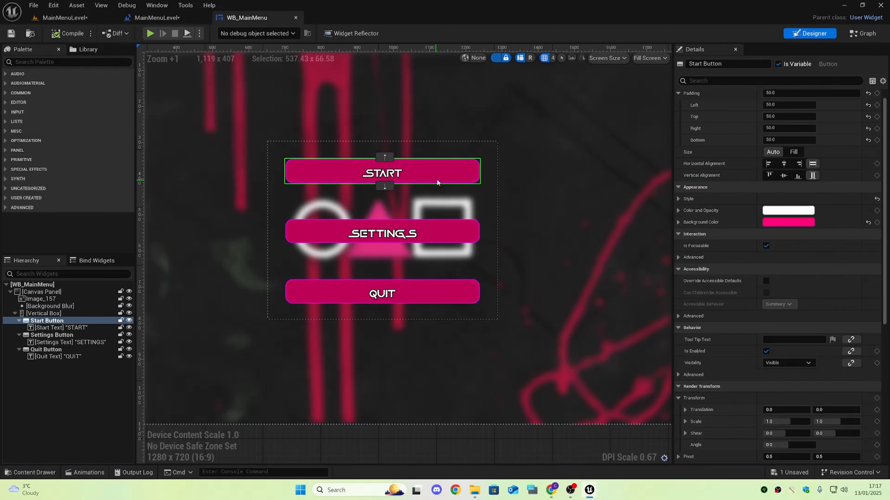
scroll(698, 233, "down", 5)
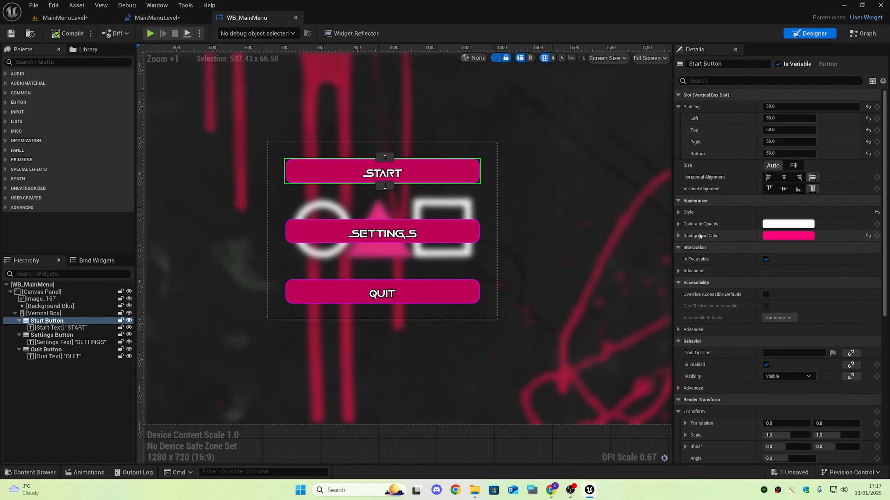
scroll(698, 235, "up", 5)
left_click(677, 224)
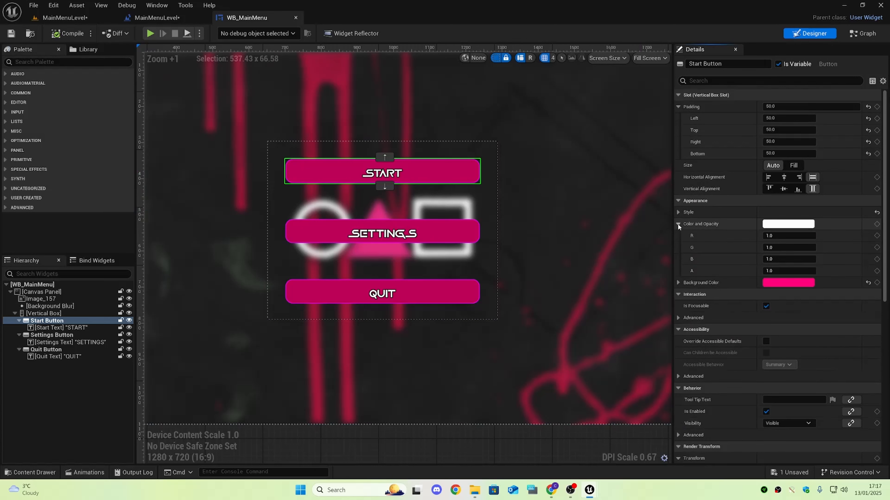
left_click(677, 224)
left_click(678, 212)
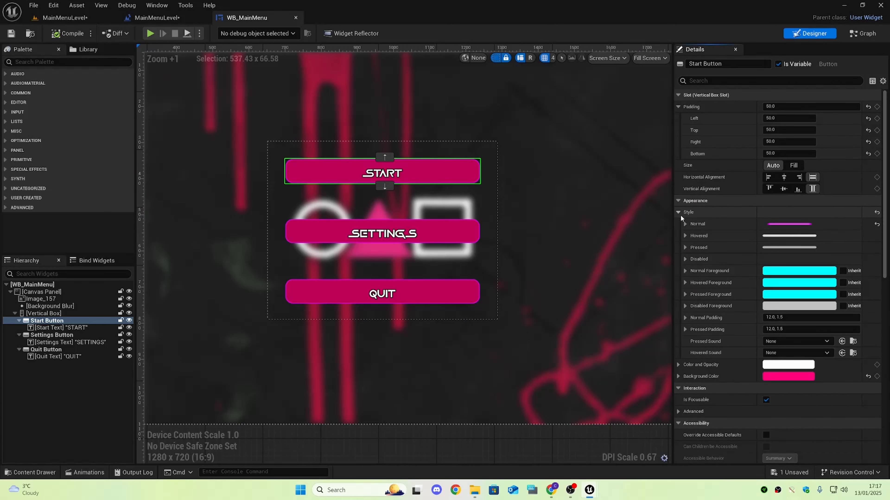
scroll(721, 236, "down", 1)
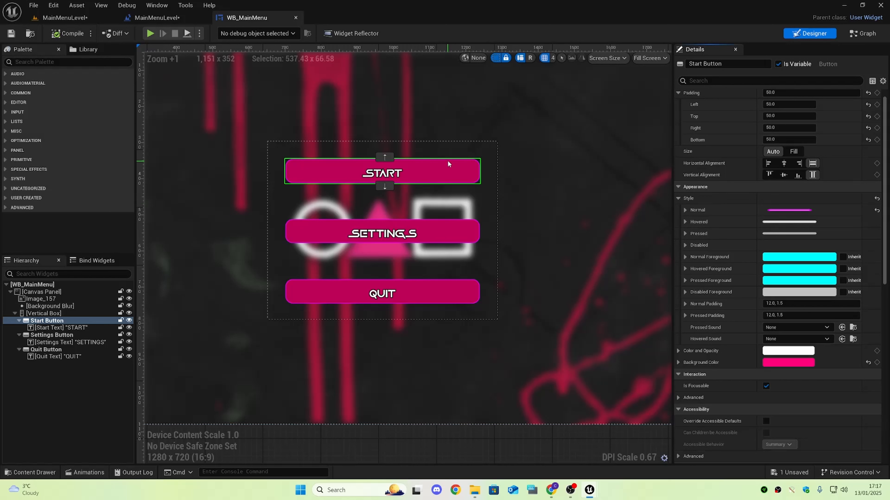
left_click(684, 221)
left_click(684, 220)
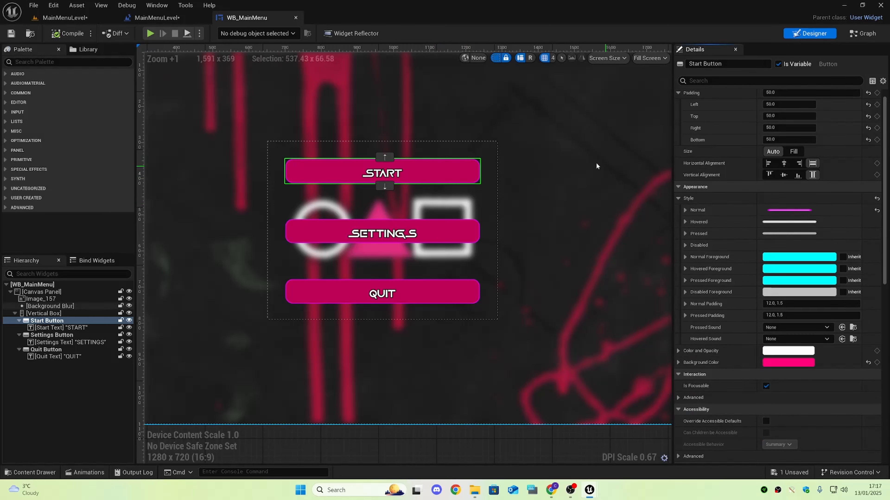
left_click(151, 33)
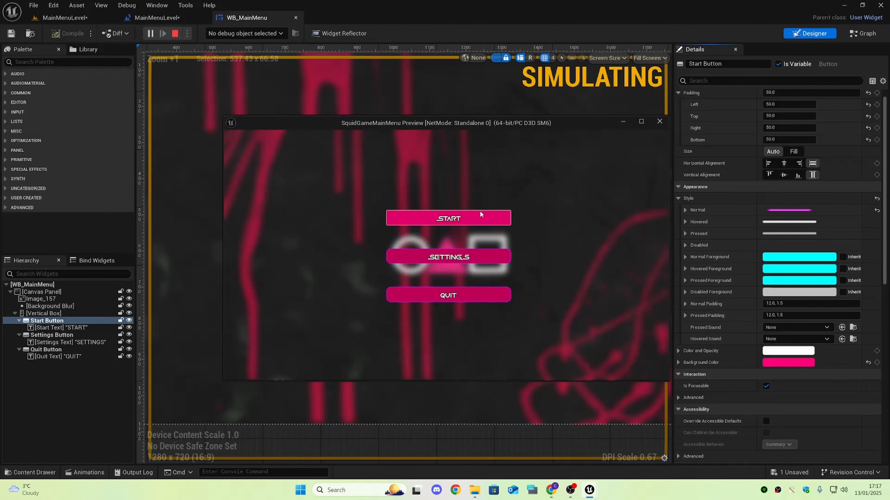
key("Escape")
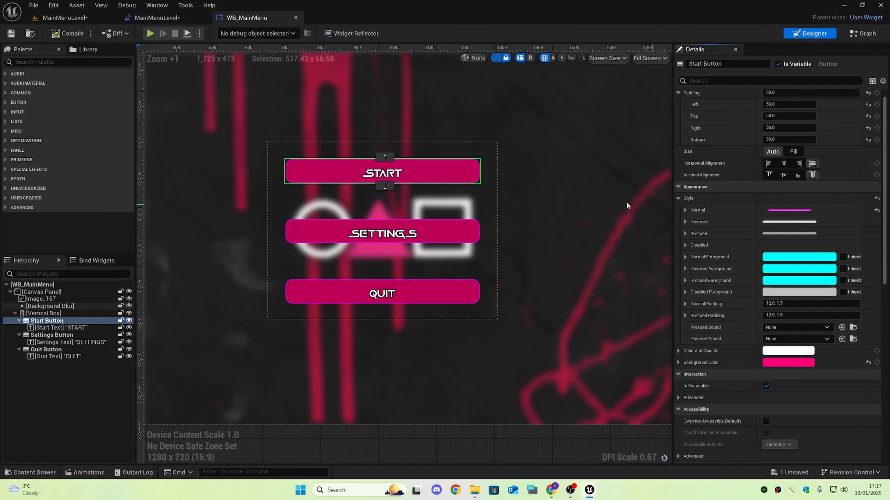
Try a bright blue tint for the Start button's Hovered style and preview it in a play session.
left_click(684, 221)
scroll(712, 301, "down", 1)
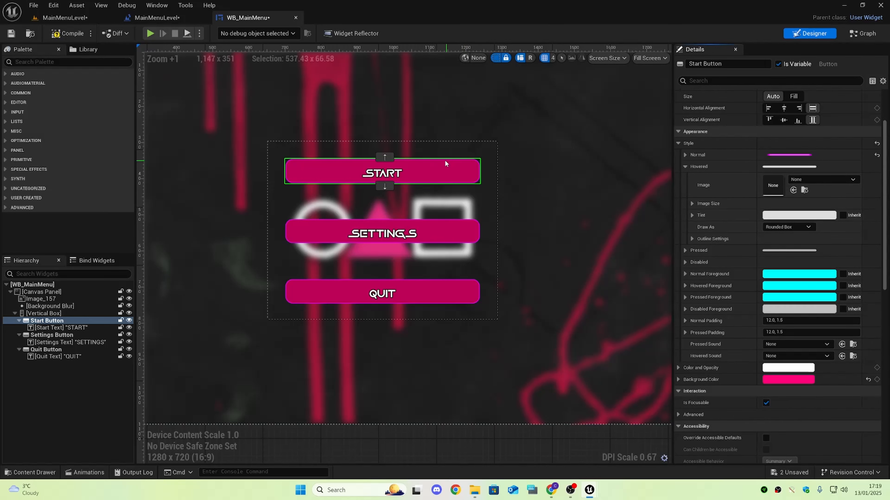
left_click(784, 217)
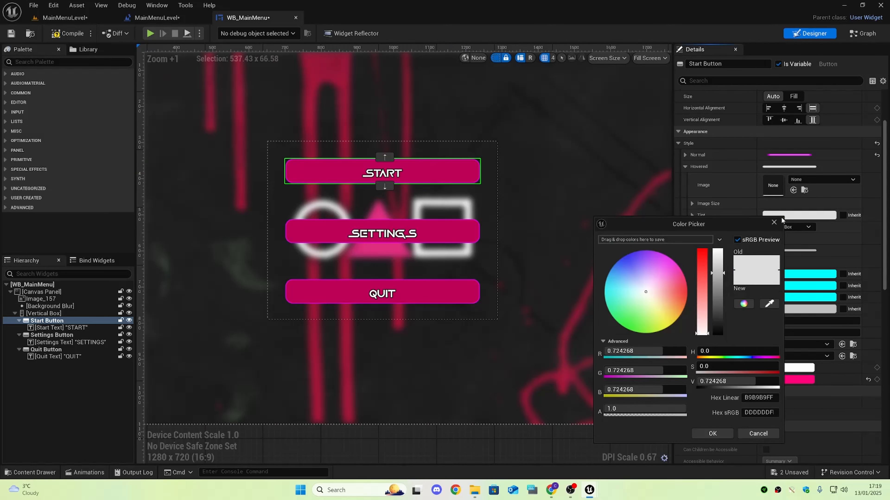
left_click_drag(648, 266, 614, 248)
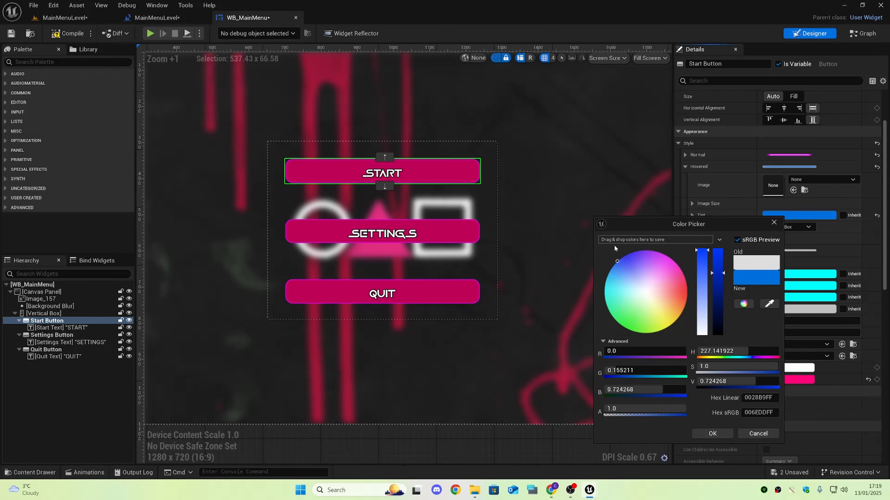
left_click_drag(719, 265, 718, 250)
left_click(711, 434)
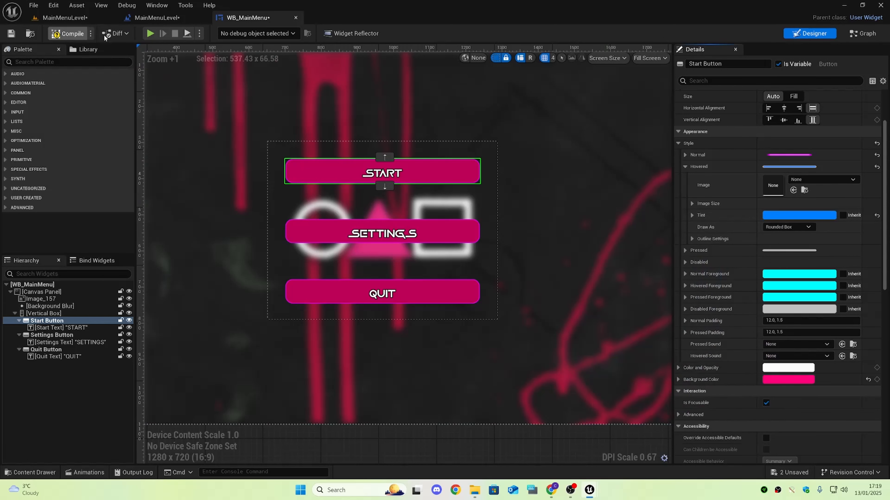
left_click(150, 33)
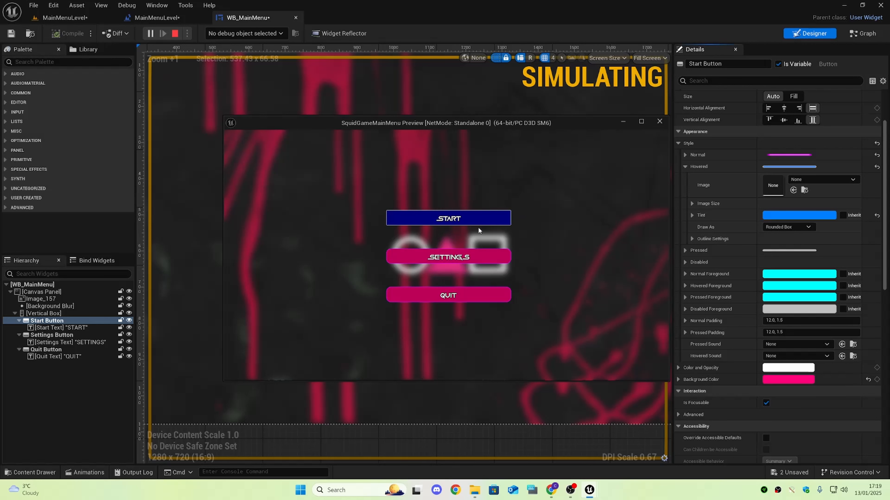
key("Escape")
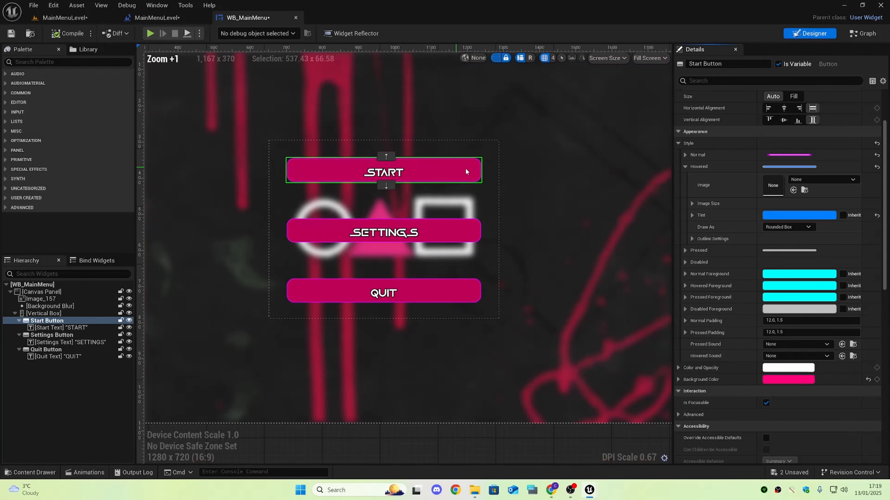
left_click(783, 215)
left_click(677, 268)
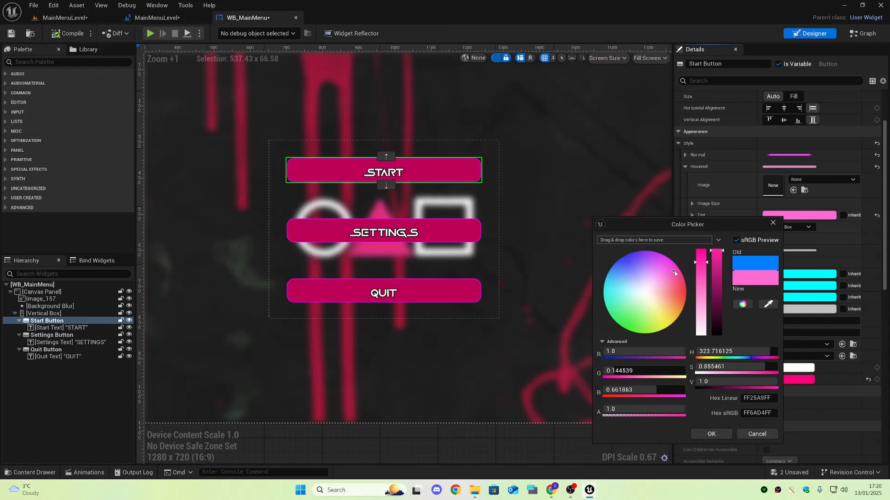
left_click(746, 432)
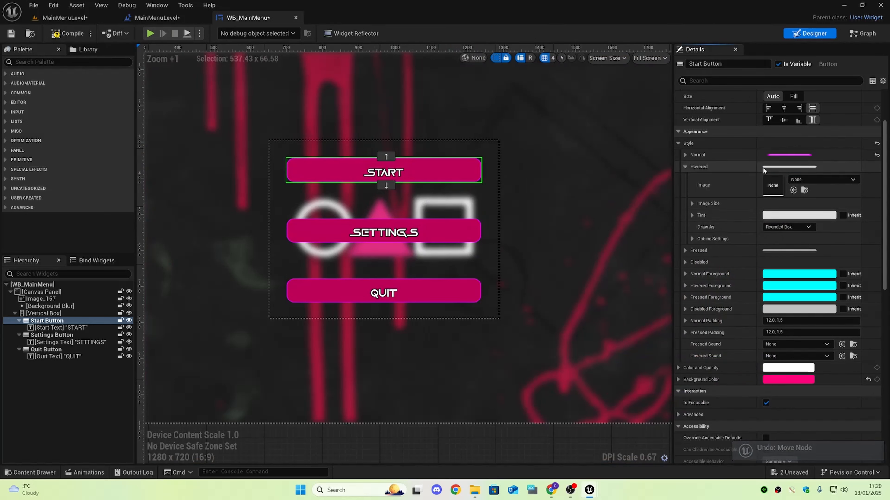
Copy the Start button's Normal style onto its Hovered style and test the button in a play session.
right_click(784, 155)
left_click(815, 204)
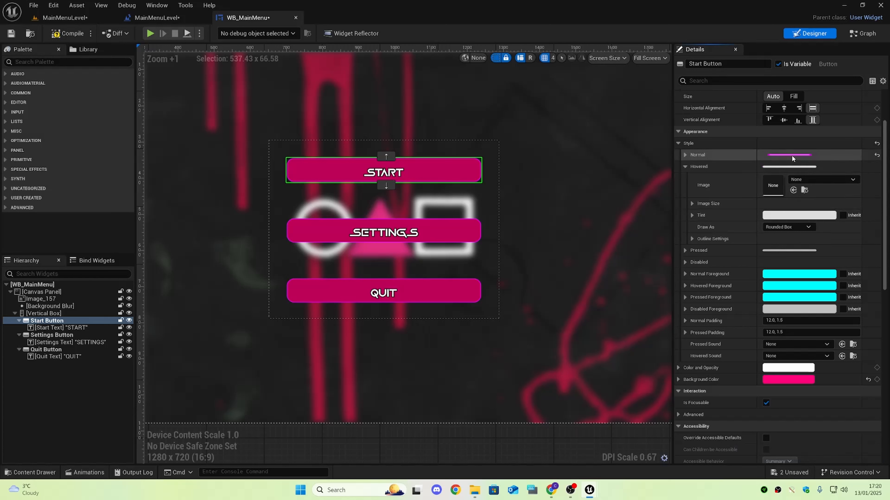
right_click(791, 165)
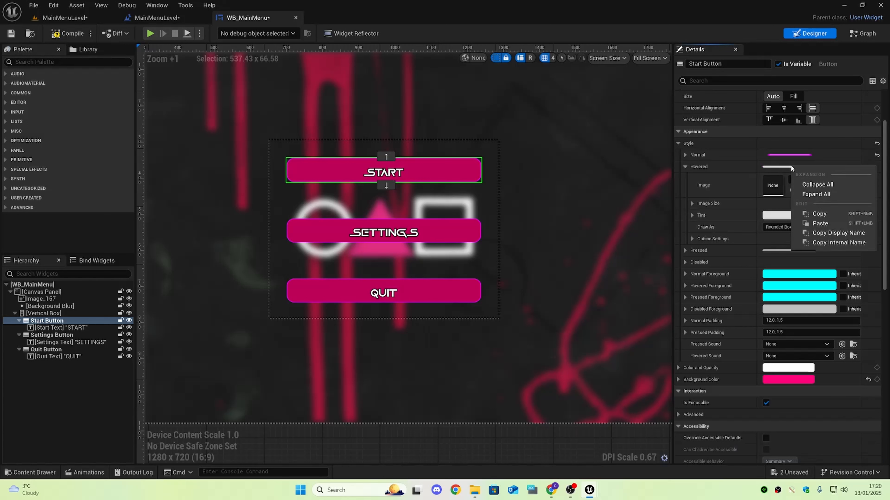
left_click(819, 223)
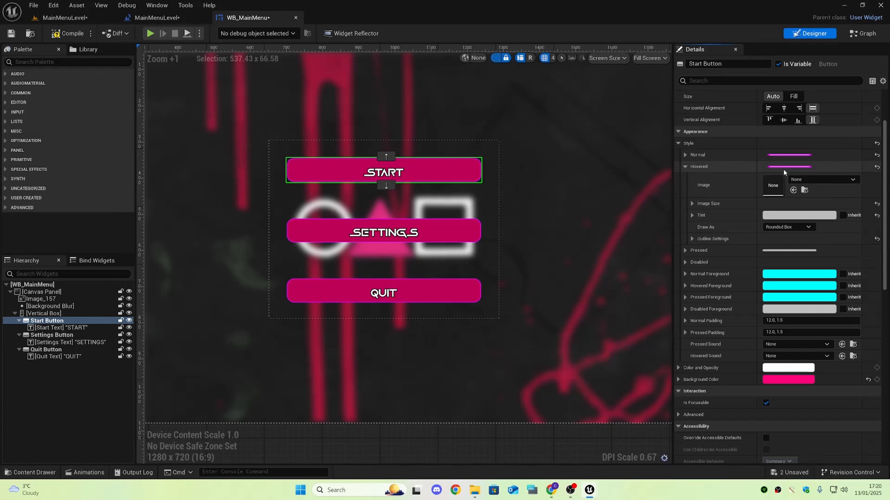
key("alt+p")
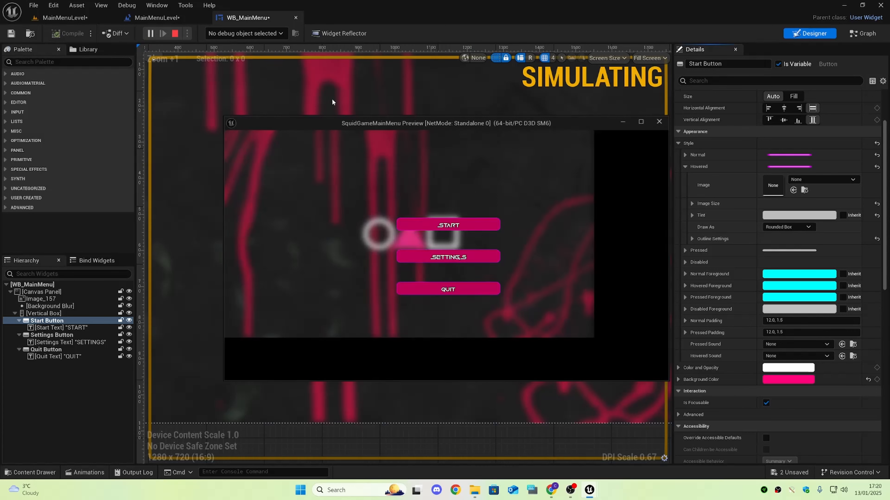
left_click(447, 219)
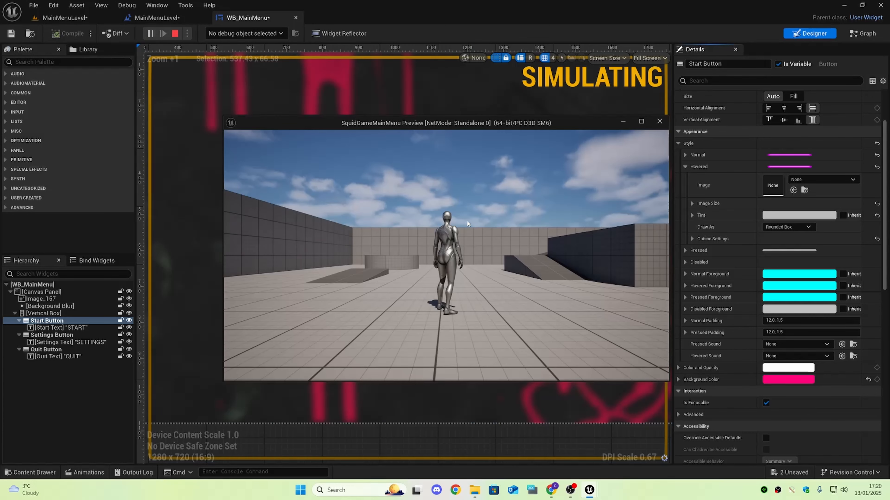
Try a dark grey tint for the Start button's Hovered style and preview it in a play session.
key("Escape")
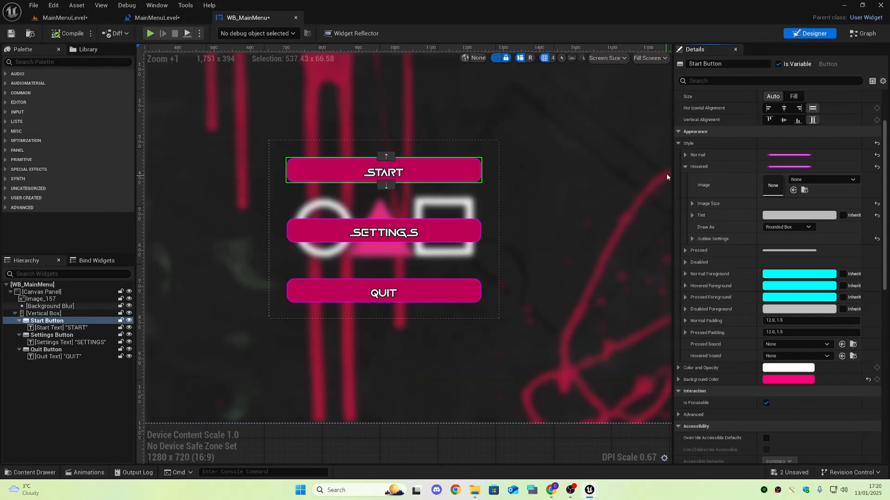
left_click(777, 216)
left_click_drag(710, 293, 708, 330)
left_click(705, 436)
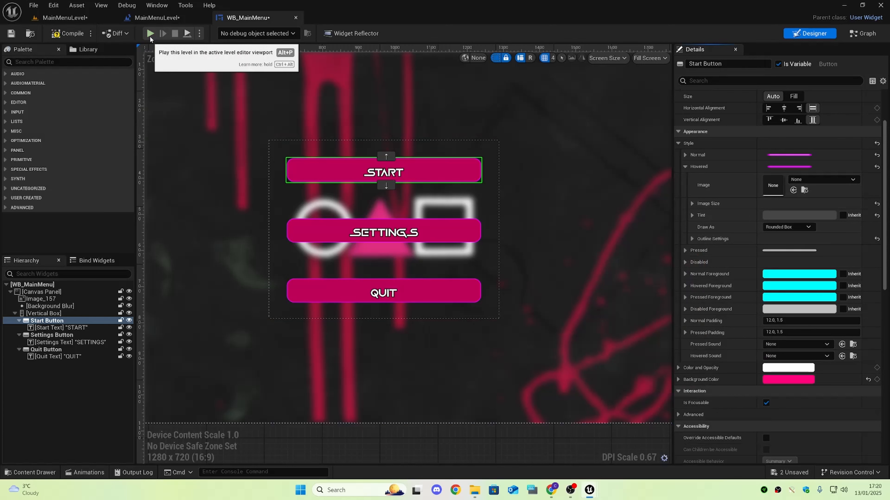
left_click(150, 35)
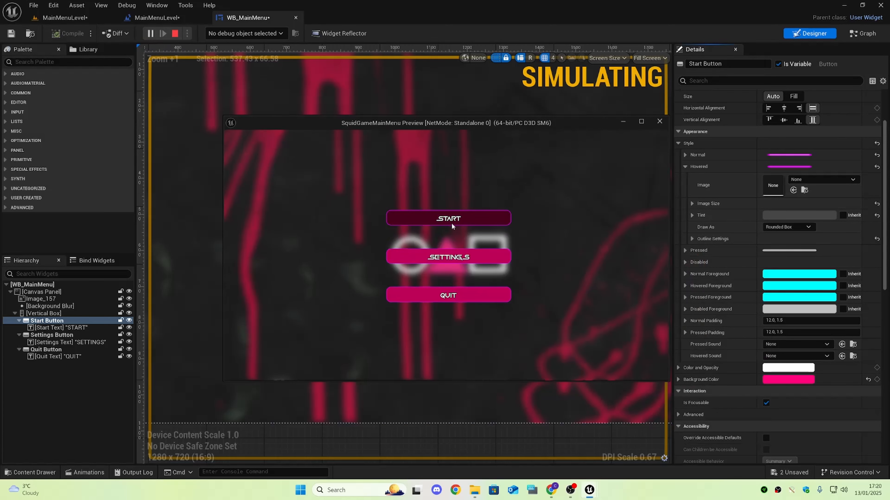
left_click_drag(490, 123, 460, 96)
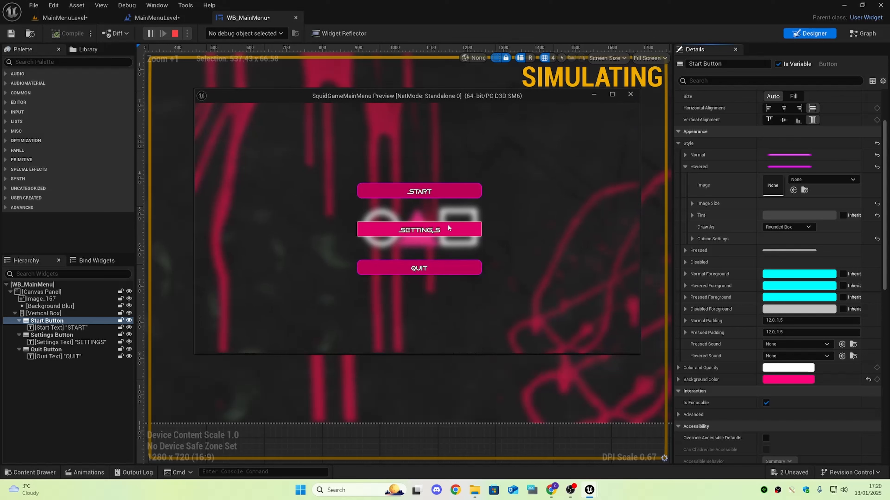
key("Escape")
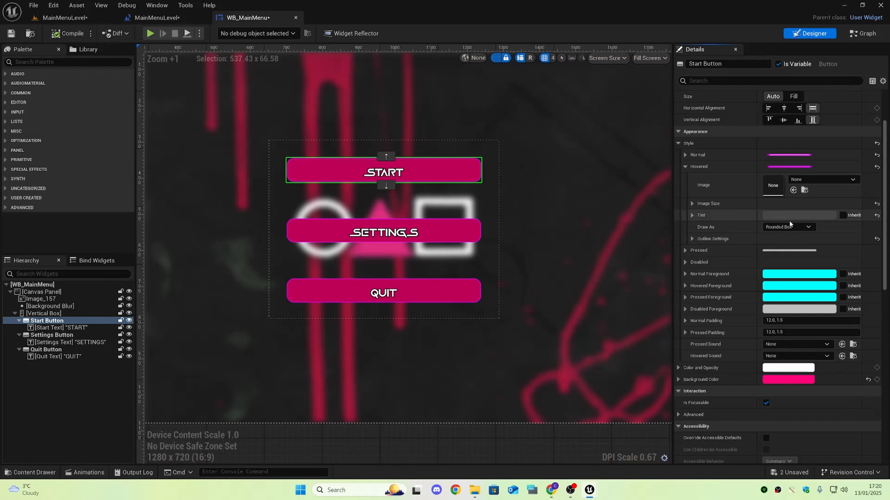
Set the Start button's Hovered tint to full white and preview the hover appearance in a play session.
left_click(776, 215)
left_click_drag(709, 286, 711, 253)
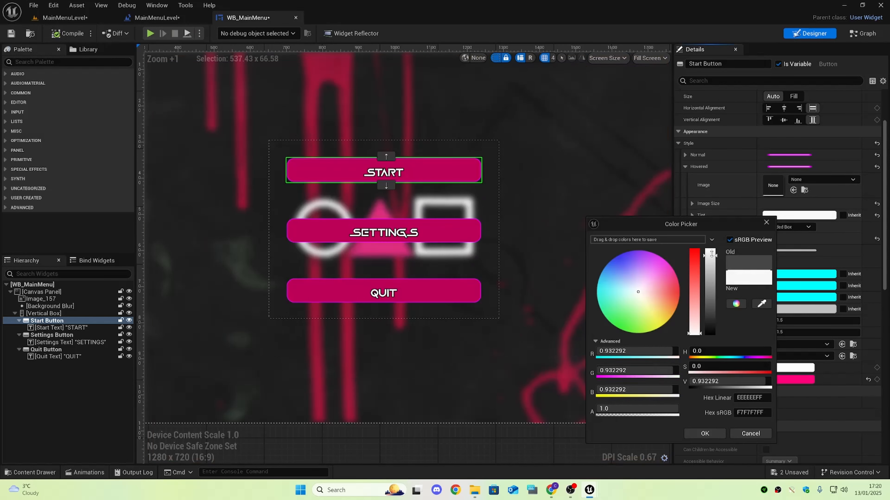
left_click(697, 434)
key("alt+p")
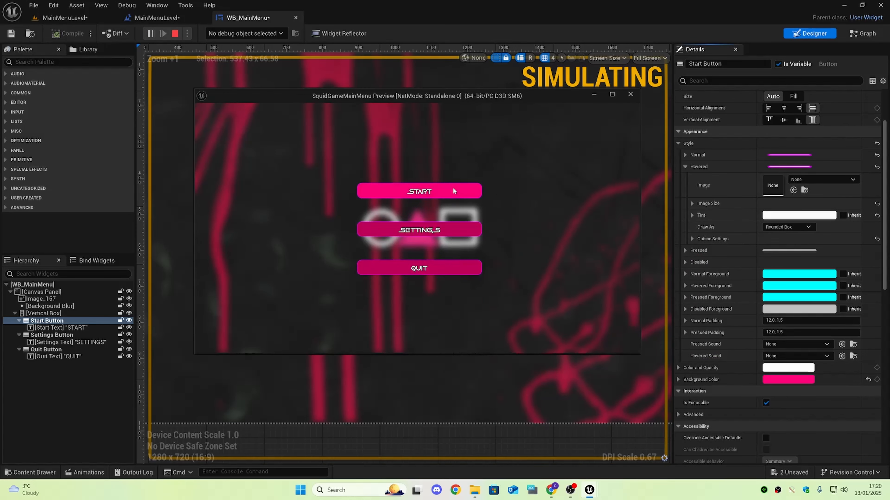
key("Escape")
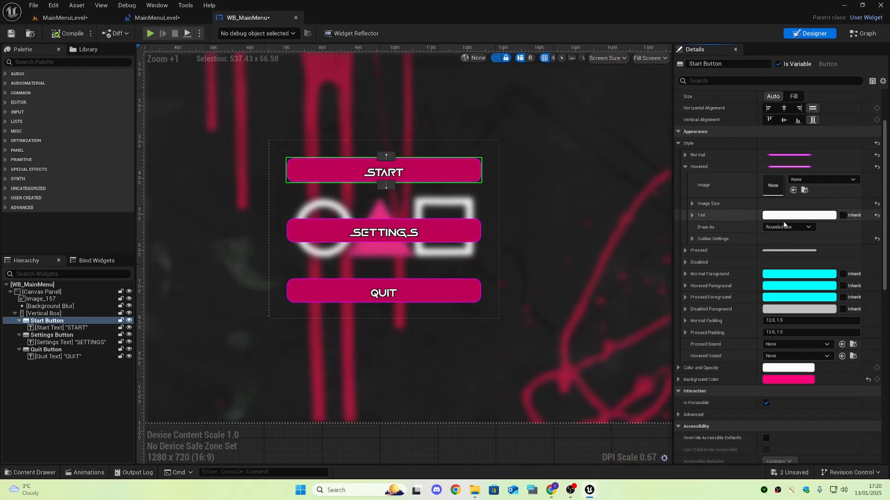
left_click(786, 215)
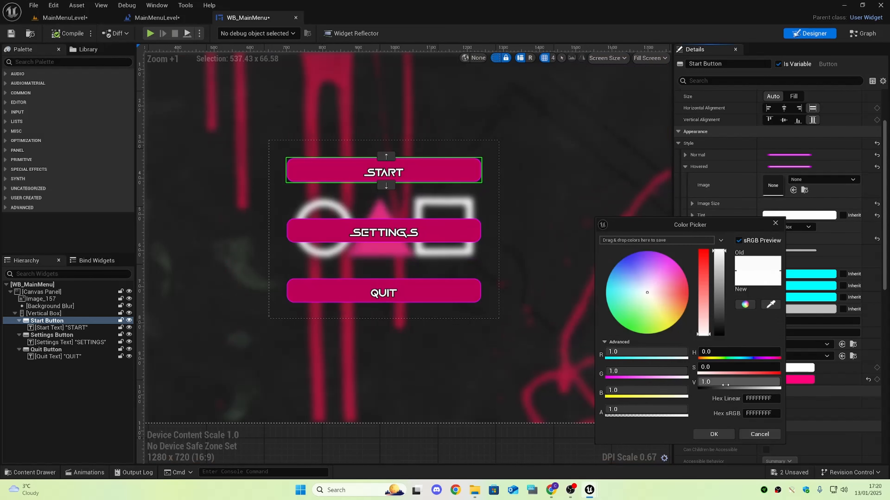
left_click(712, 435)
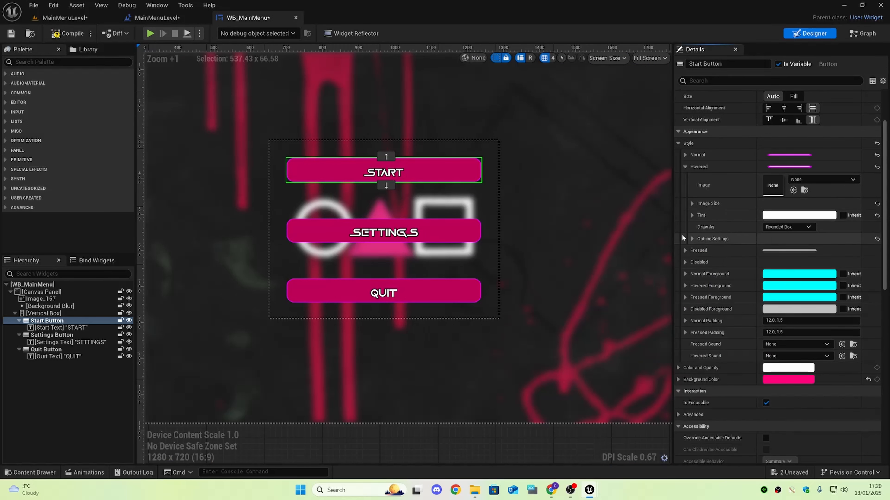
Try a blue outline colour in the Start button's Hovered style and preview it in a play session.
scroll(697, 246, "up", 1)
left_click(692, 254)
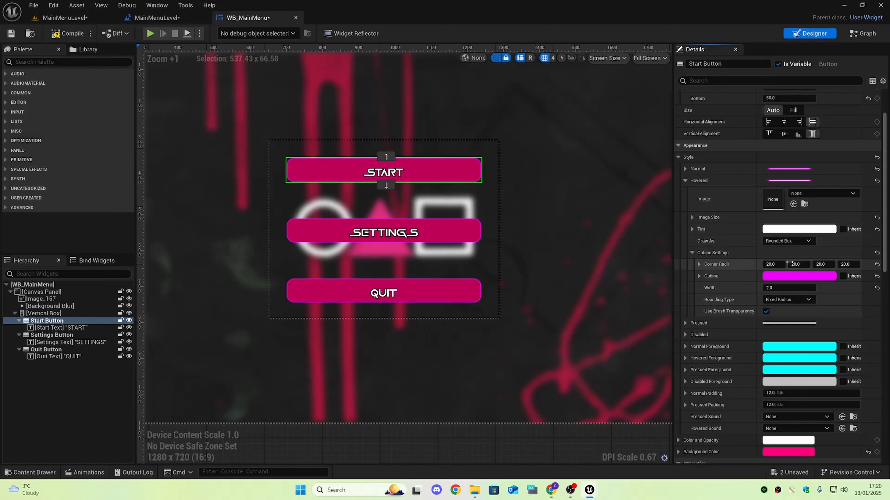
left_click(789, 277)
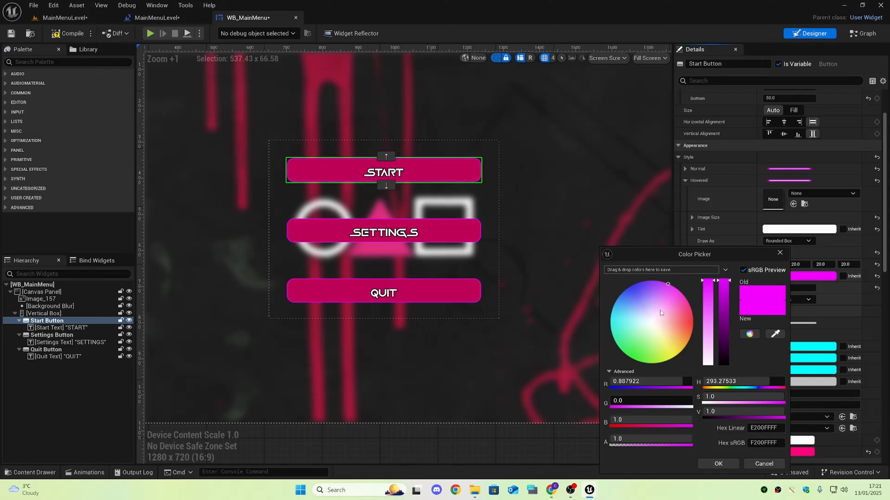
left_click_drag(660, 310, 627, 288)
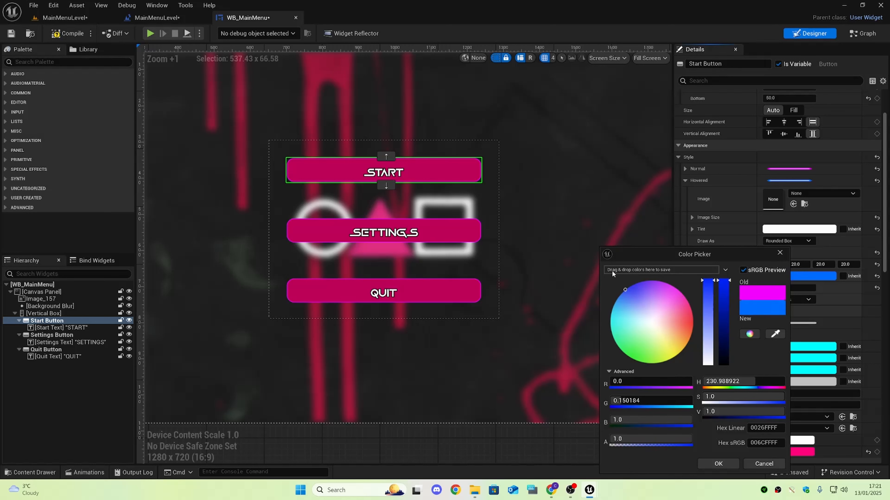
left_click(717, 464)
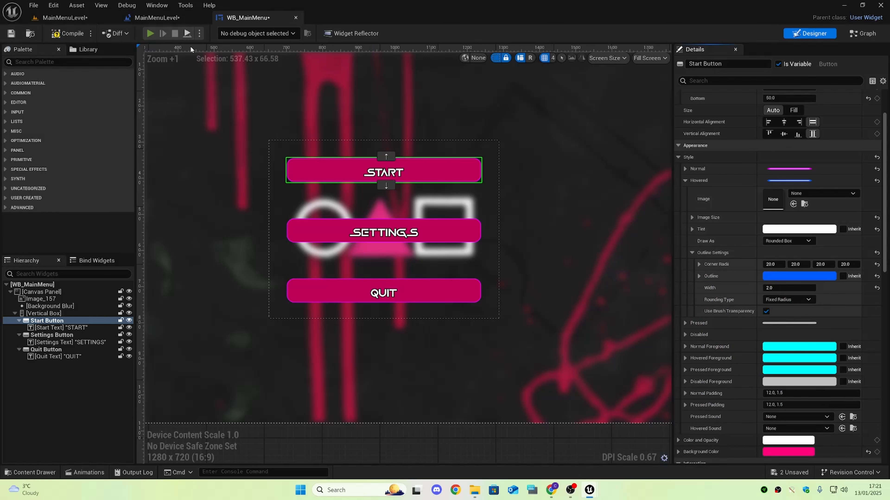
left_click(150, 33)
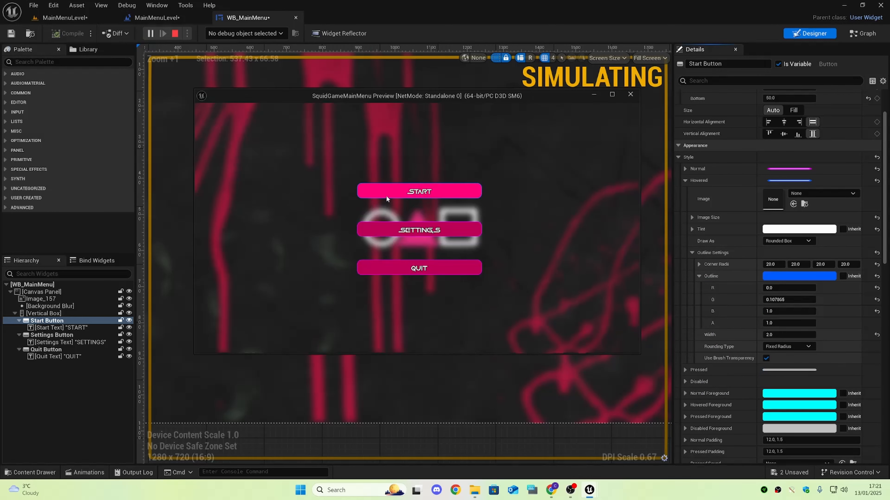
key("Escape")
Set the outline colour of the Start button's Hovered style to white and preview it in a play session.
left_click(768, 277)
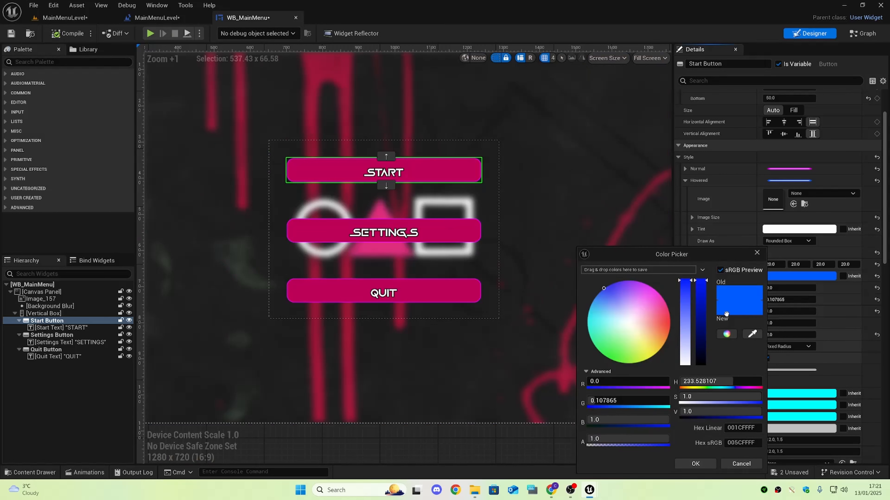
left_click_drag(685, 314, 684, 365)
left_click(700, 465)
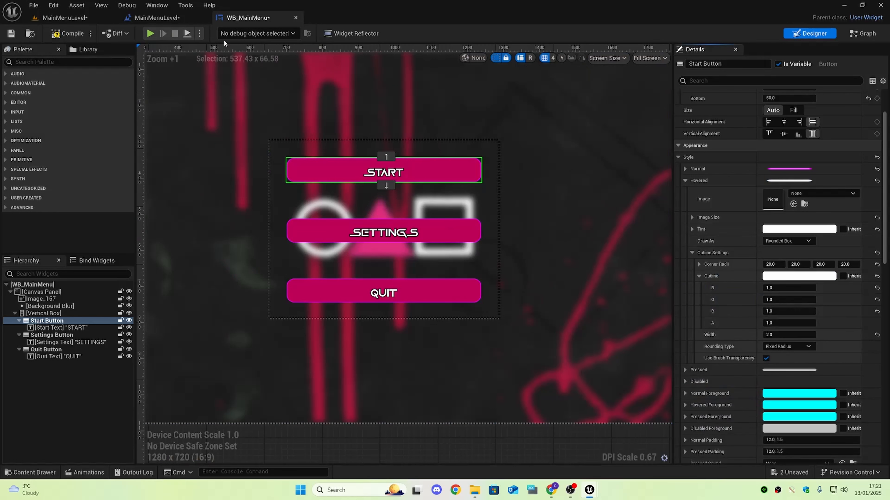
left_click(151, 34)
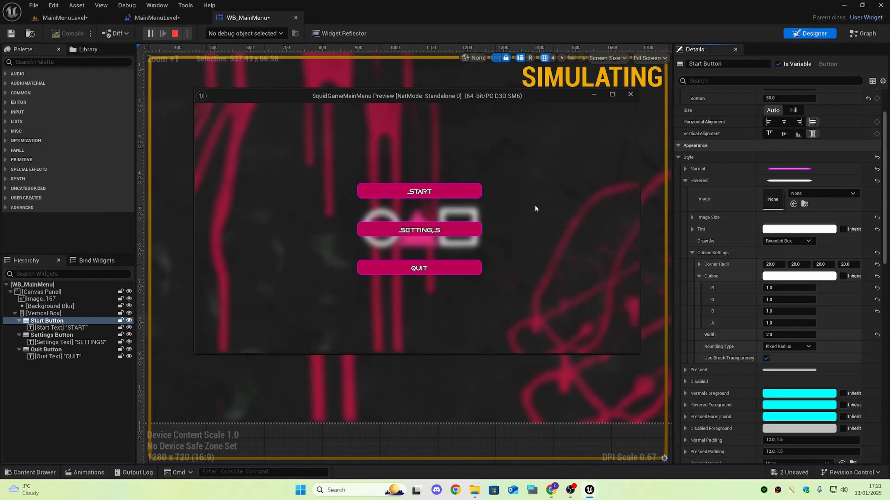
key("Escape")
Copy the Start button's Hovered style onto the Hovered styles of the Settings and Quit buttons.
scroll(727, 227, "up", 1)
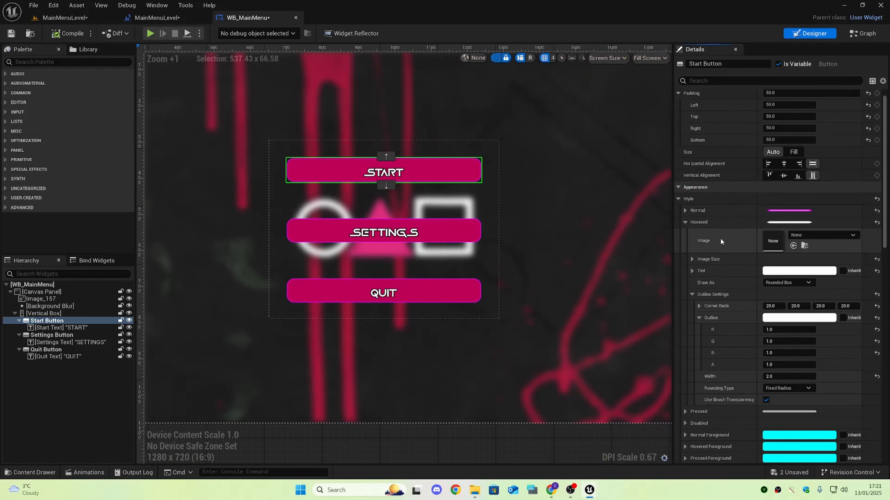
left_click(685, 222)
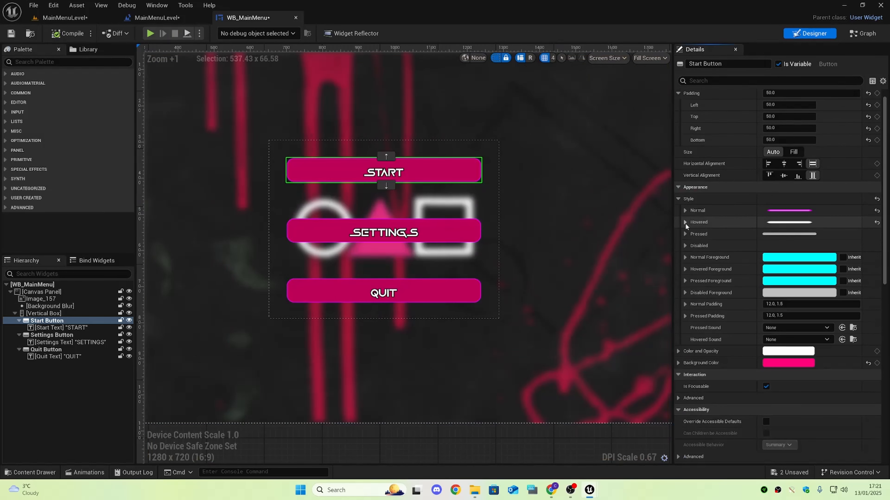
right_click(786, 223)
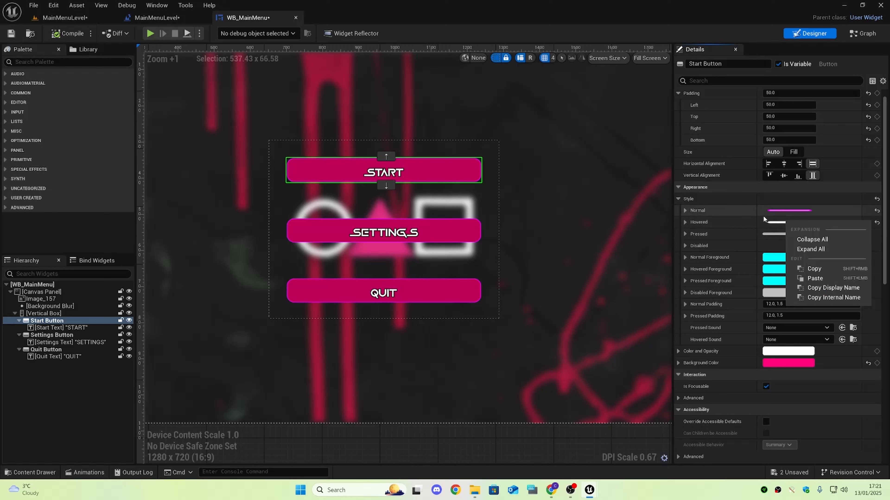
left_click(813, 272)
left_click(441, 231)
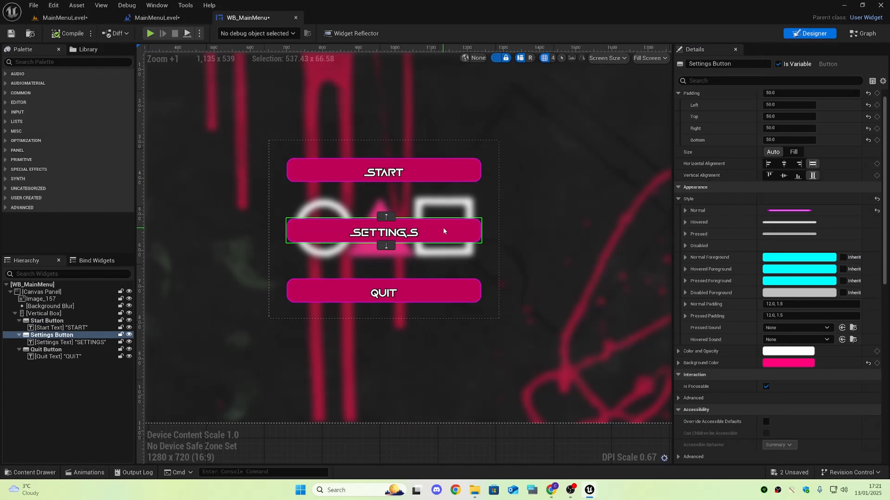
right_click(780, 224)
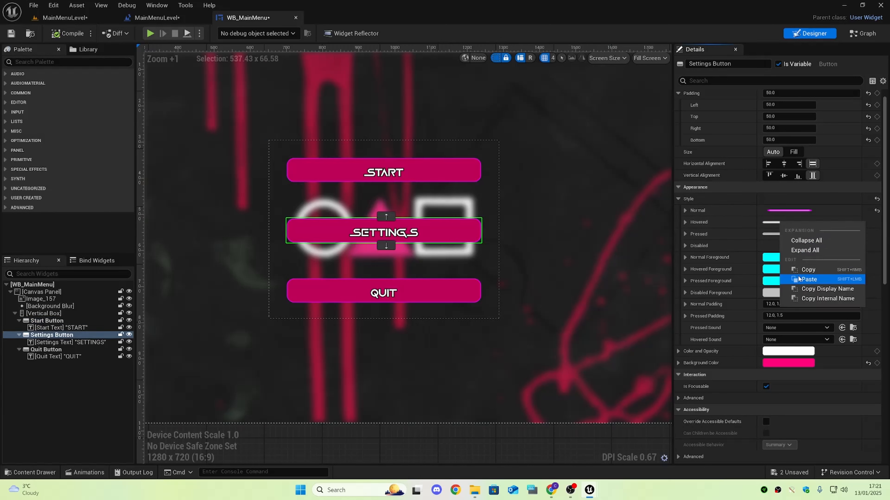
left_click(802, 280)
left_click(436, 289)
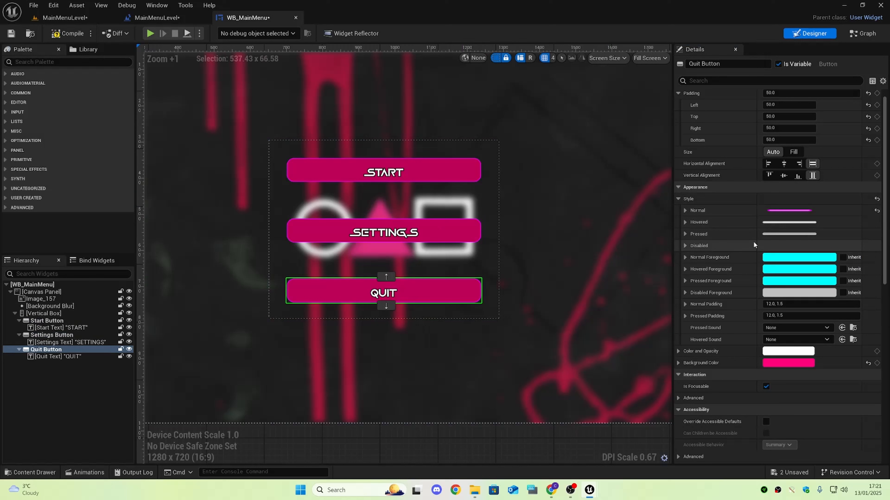
right_click(790, 223)
left_click(815, 279)
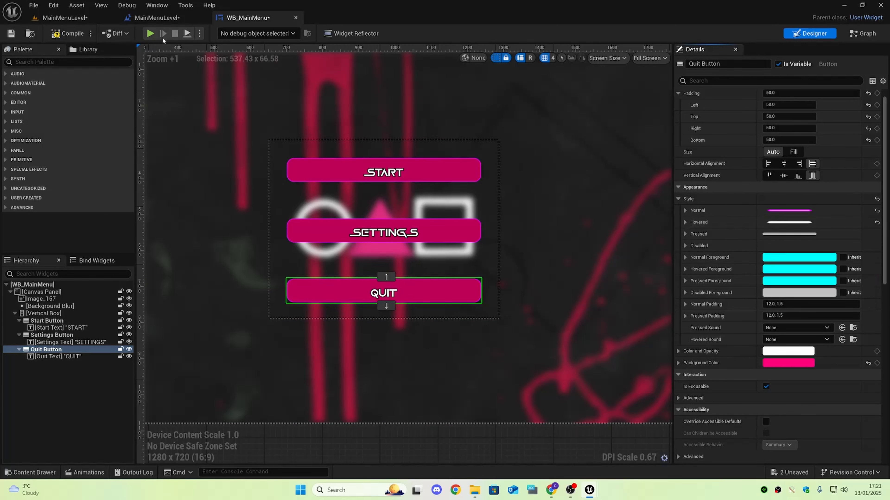
Preview the menu buttons' hover appearance and test the Quit button in a play session.
key("alt+p")
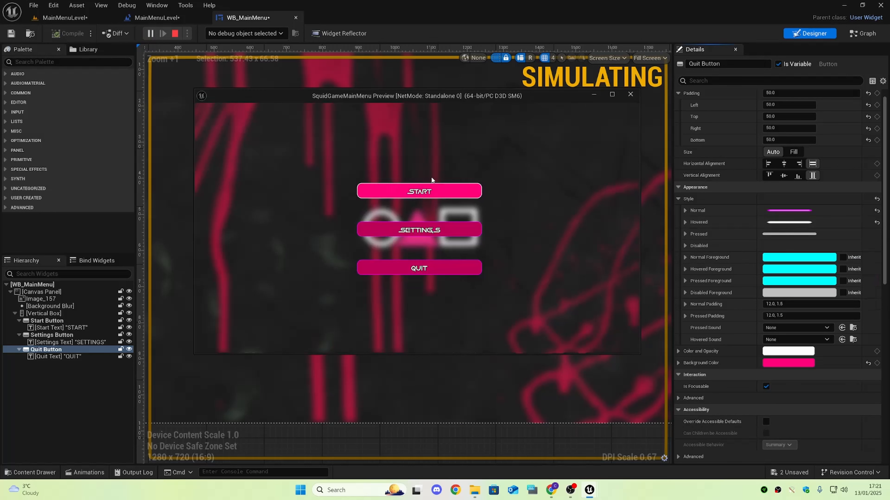
left_click(452, 267)
scroll(404, 104, "down", 2)
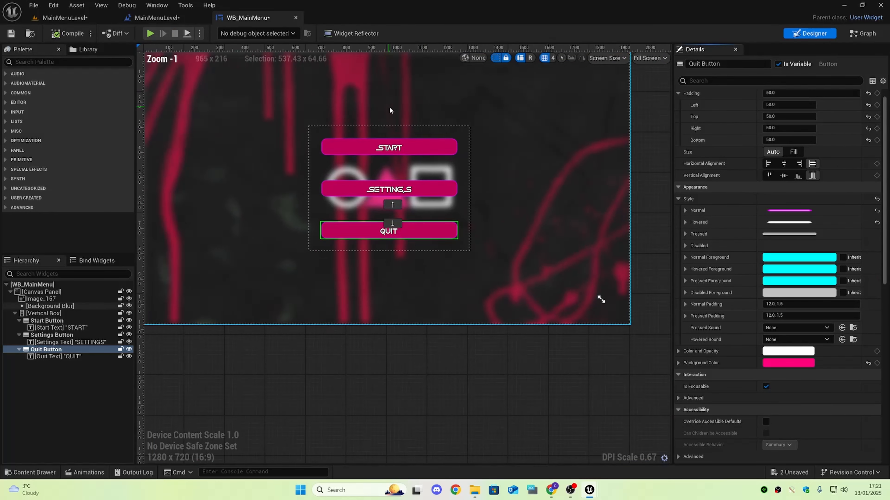
scroll(391, 110, "up", 1)
Add an On Hovered event for the Quit button and place its node below the StartButton's On Clicked event.
left_click(862, 33)
right_click_drag(585, 232, 558, 99)
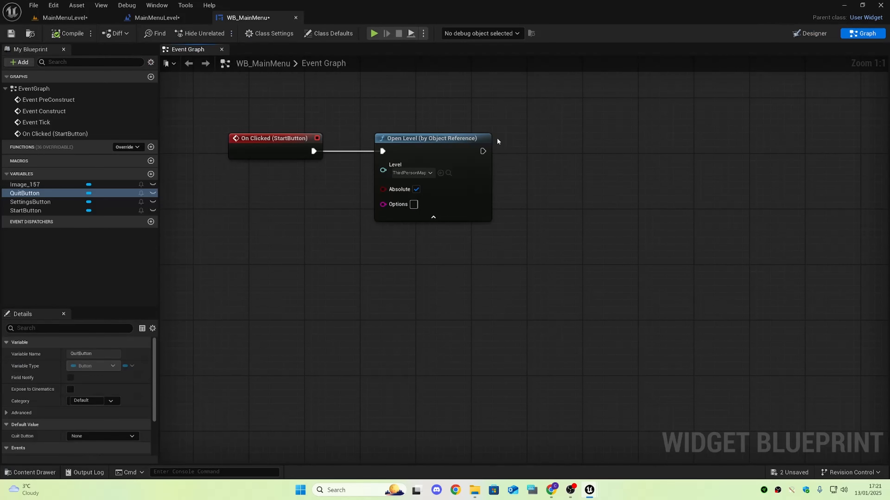
right_click_drag(436, 131, 476, 252)
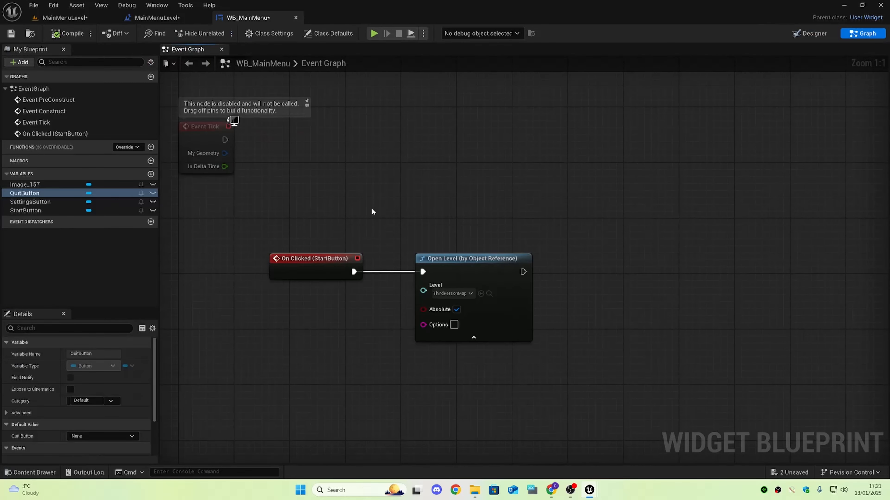
left_click(196, 17)
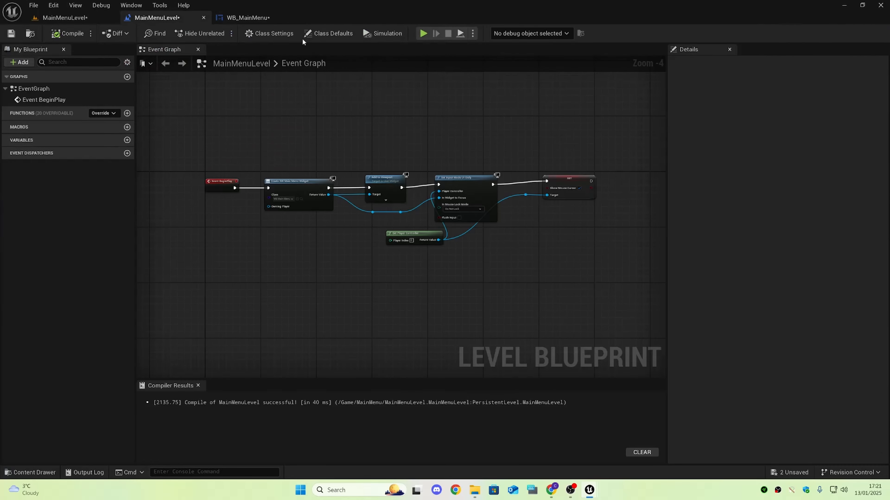
left_click(266, 18)
left_click(809, 33)
scroll(815, 305, "down", 15)
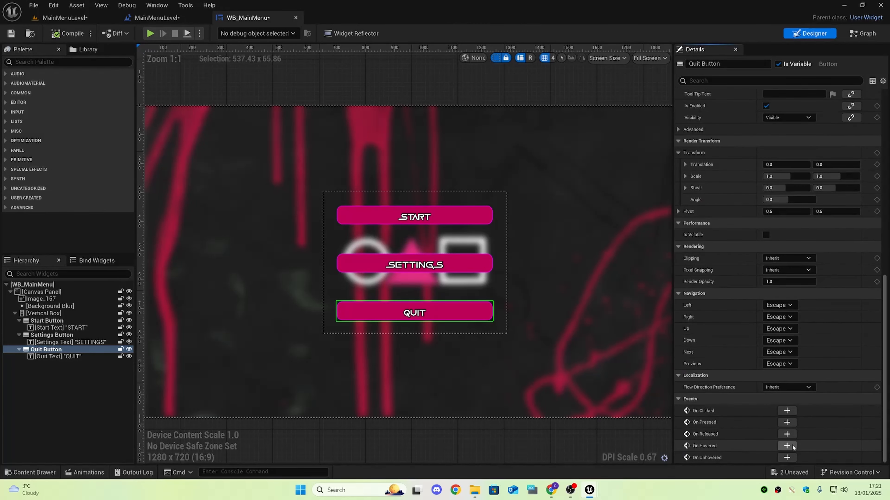
left_click(786, 446)
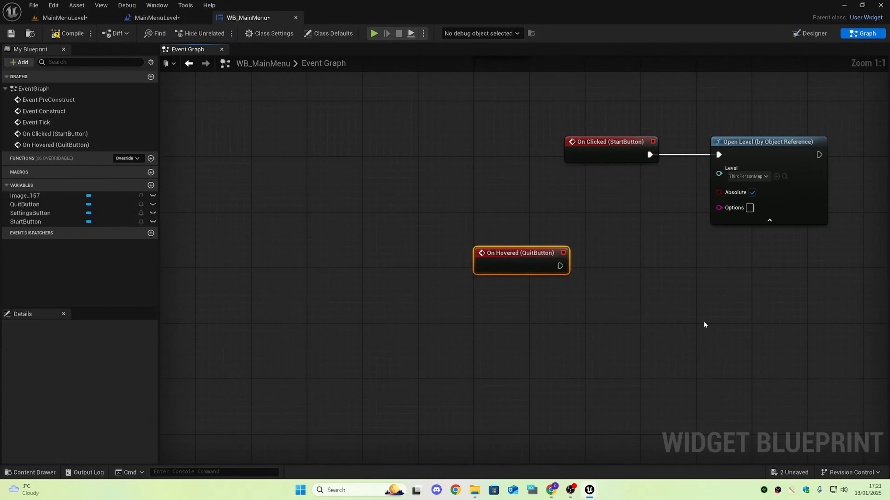
left_click_drag(354, 242, 442, 284)
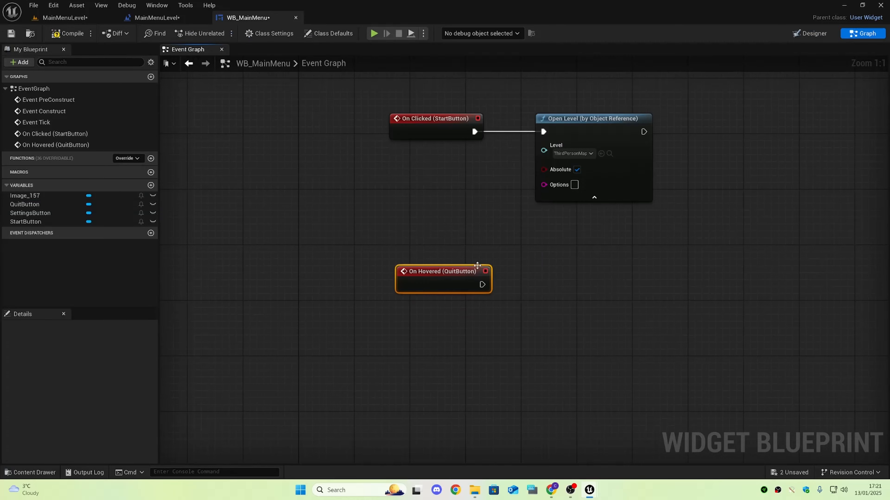
Add an On Hovered event for the Settings button in WB_MainMenu.
left_click(157, 17)
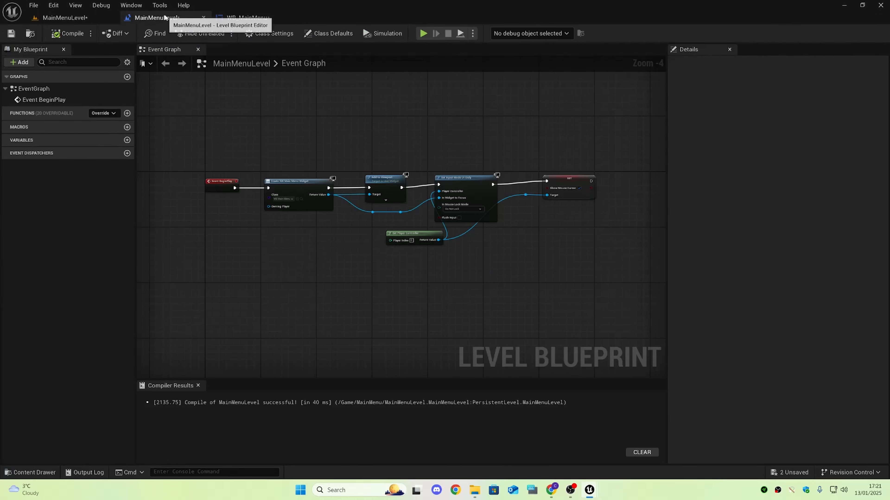
left_click(277, 20)
left_click(826, 35)
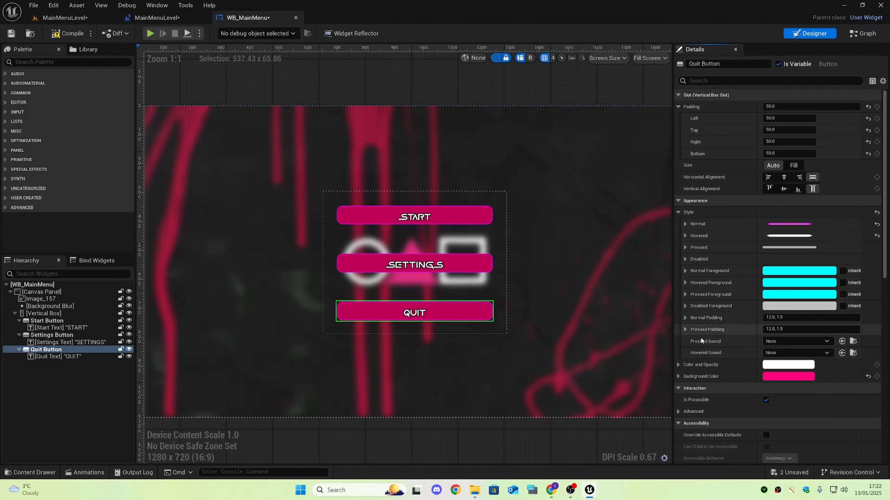
scroll(736, 364, "down", 2)
left_click(485, 268)
scroll(720, 316, "down", 8)
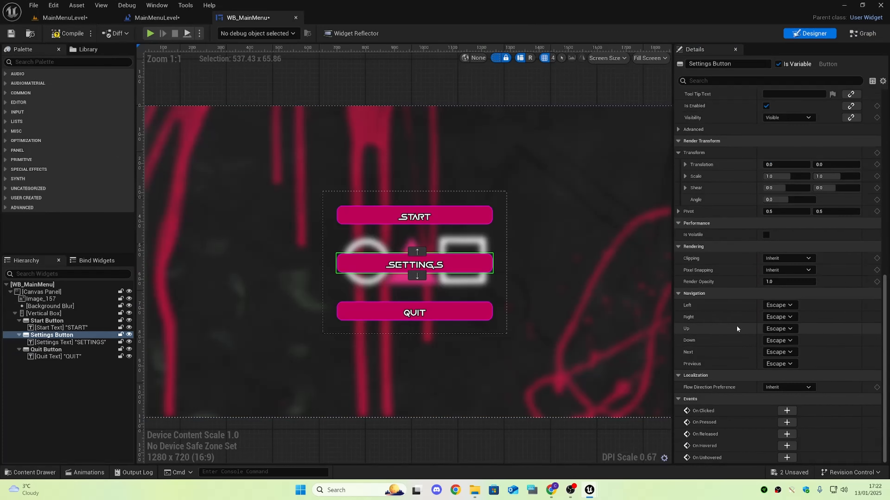
left_click(785, 450)
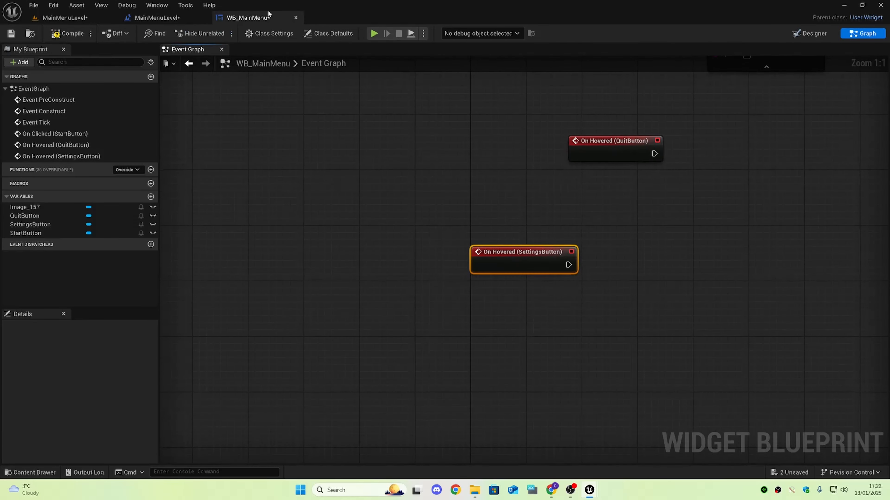
Add an On Hovered event for the Start button and stack the three hover event nodes closely together.
left_click(812, 34)
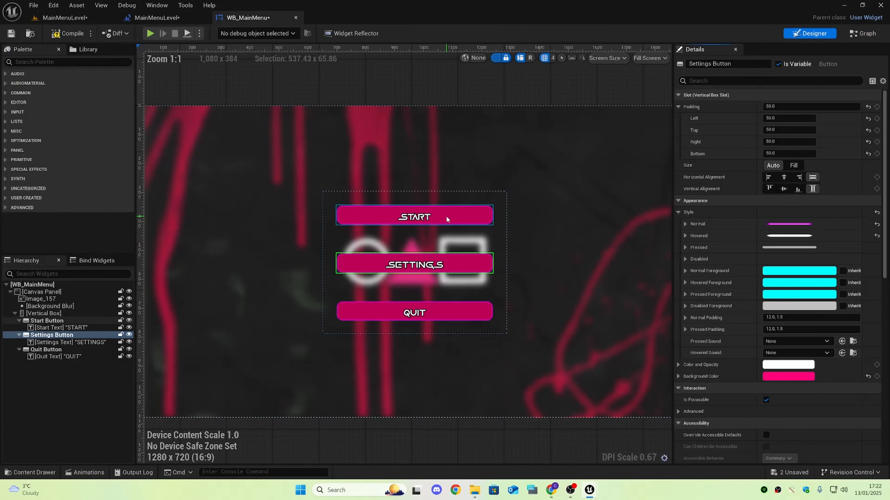
left_click(445, 215)
scroll(770, 312, "up", 3)
scroll(789, 435, "down", 5)
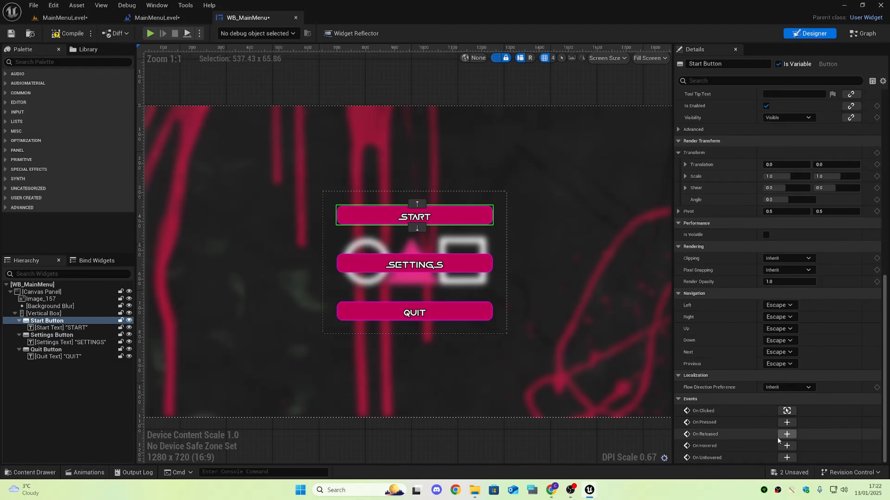
left_click(787, 446)
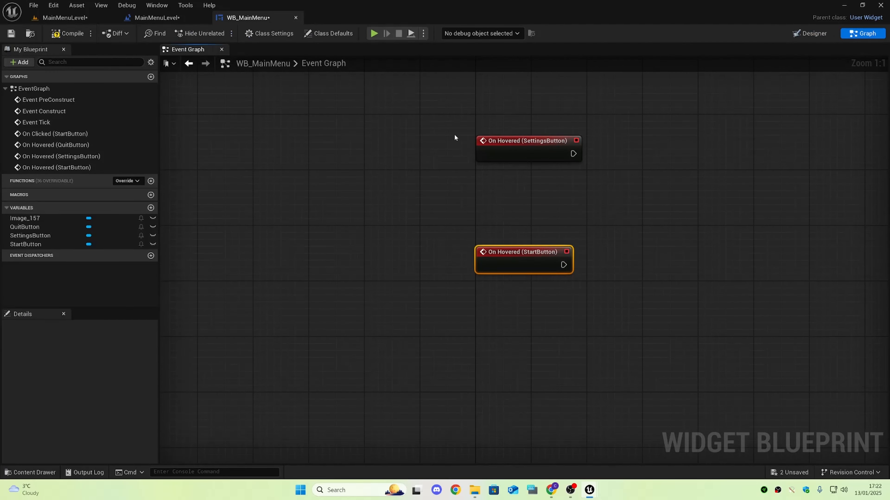
left_click_drag(470, 130, 399, 178)
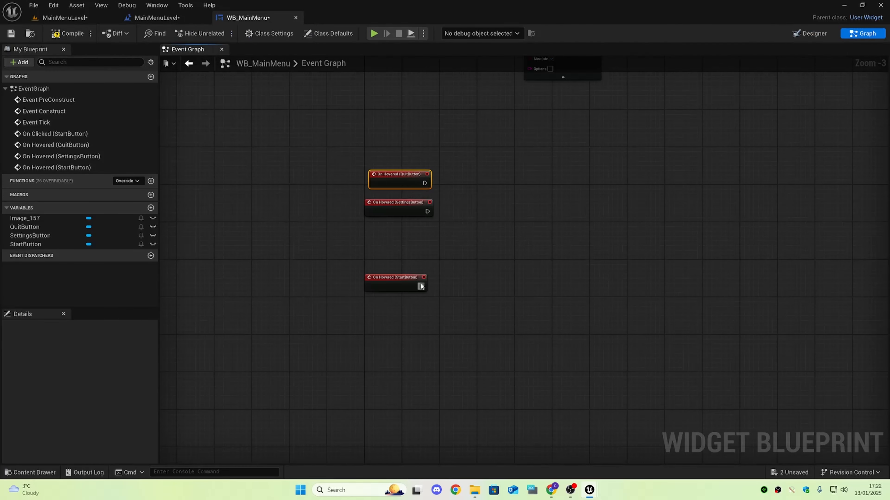
left_click_drag(400, 283, 418, 253)
Add a Play Sound 2D node and connect the Quit, Settings and Start buttons' On Hovered events to it.
left_click_drag(384, 116, 577, 262)
scroll(426, 229, "up", 1)
scroll(427, 230, "up", 2)
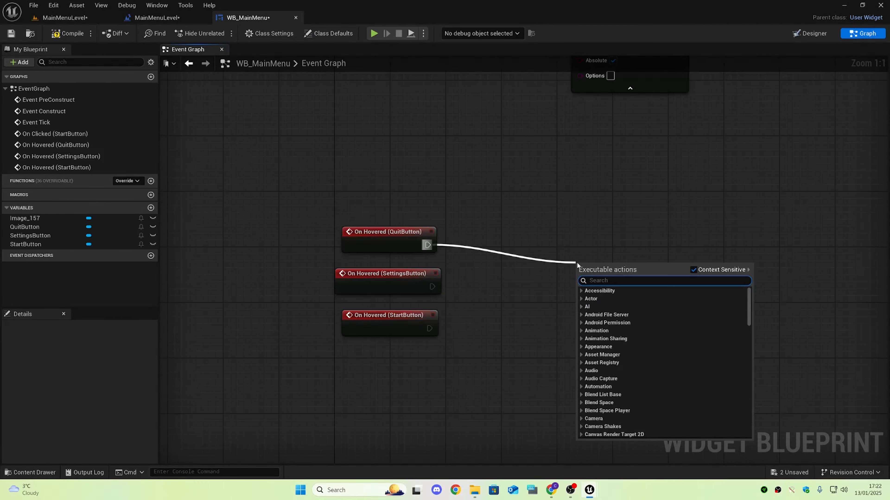
type("play sound")
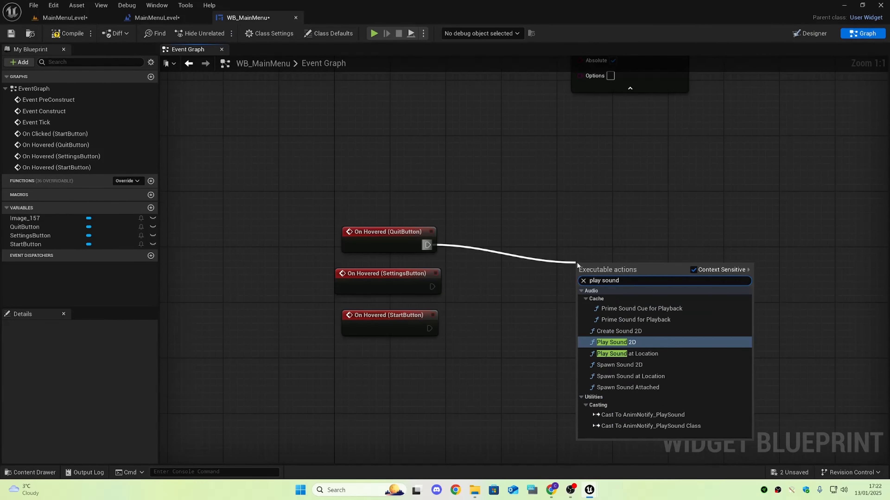
key("Return")
left_click_drag(427, 287, 579, 280)
left_click(430, 331)
left_click_drag(429, 328, 577, 280)
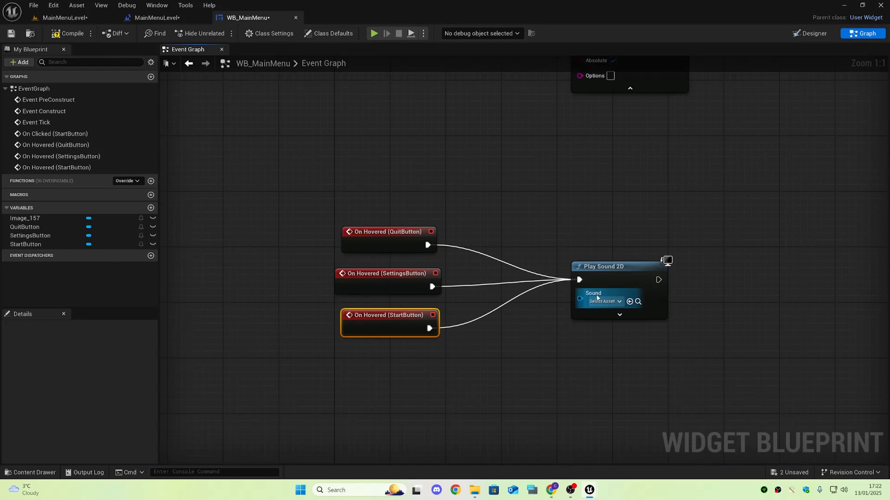
Set the Play Sound 2D node's sound to 1kSineTonePing and compile the widget blueprint.
left_click(606, 302)
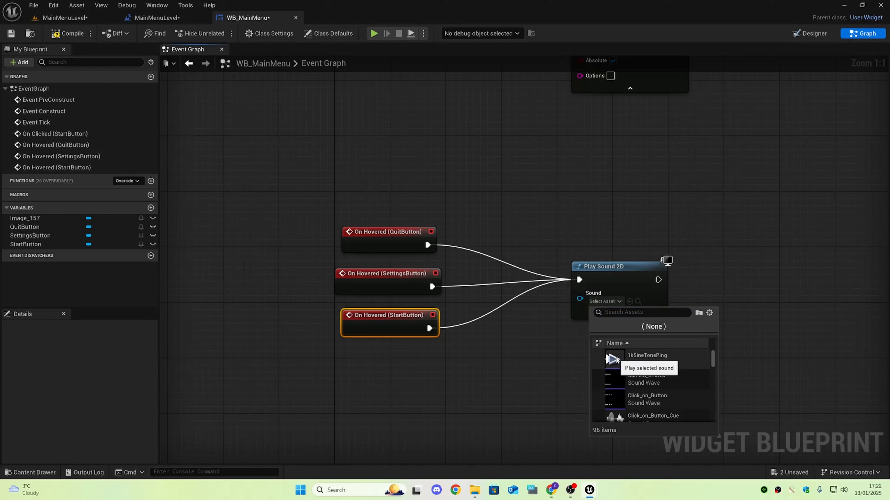
left_click(568, 490)
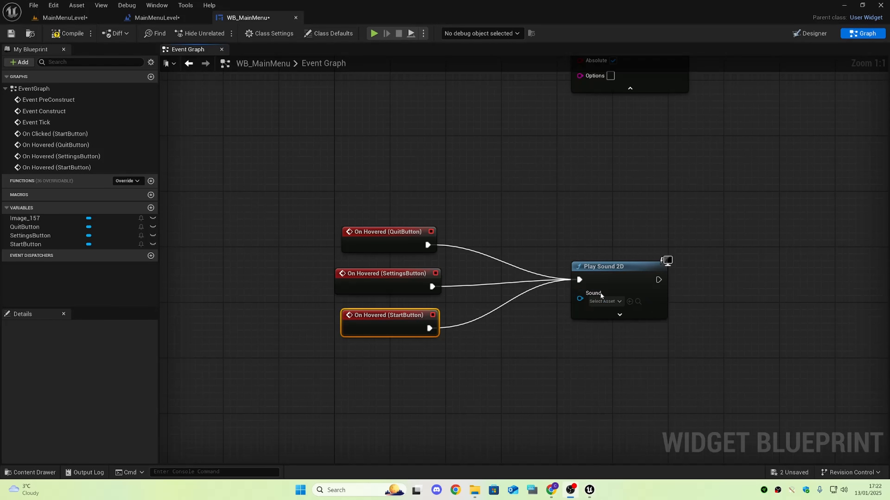
left_click(619, 305)
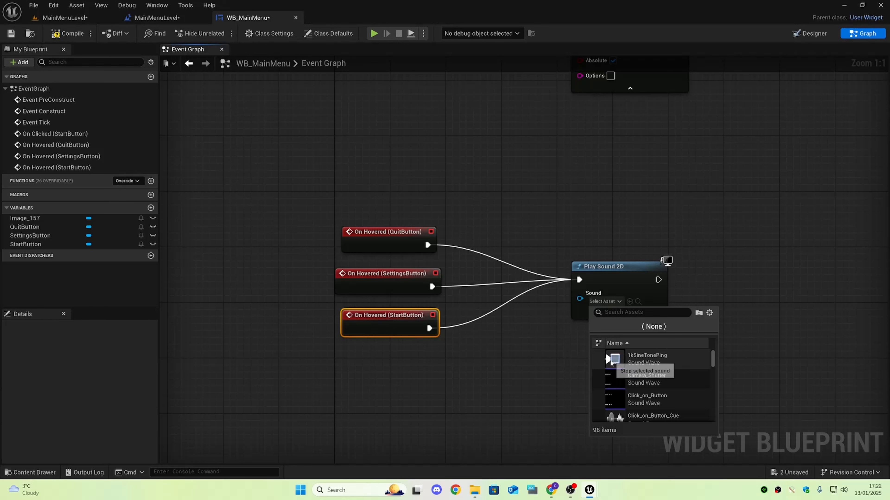
left_click(534, 369)
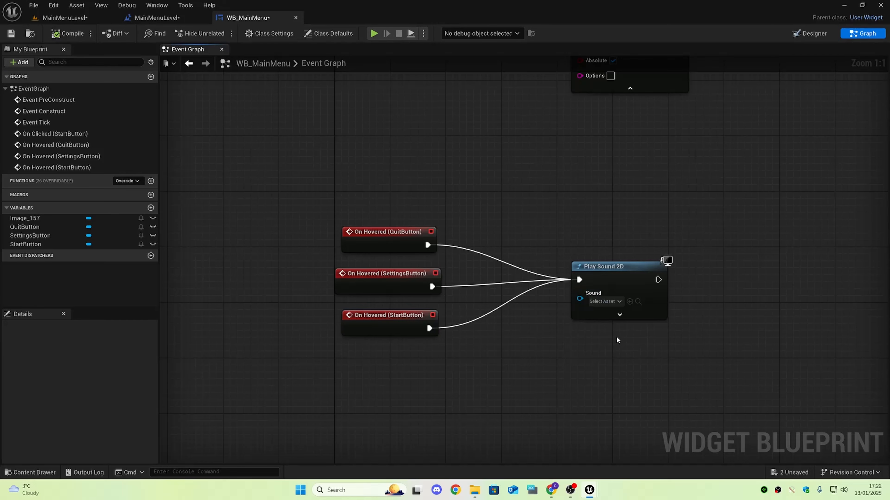
left_click(608, 302)
left_click(642, 350)
left_click(67, 33)
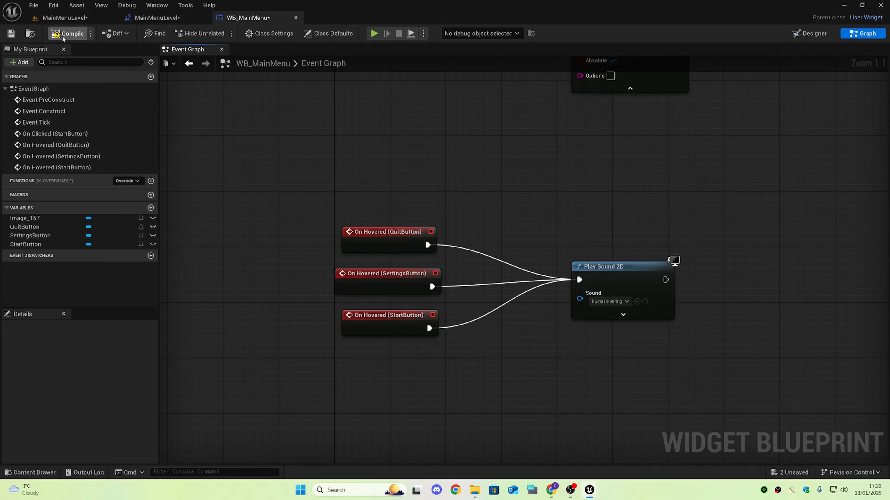
Test the menu buttons' hover sound and the Start button in a play session.
left_click(813, 34)
left_click(150, 34)
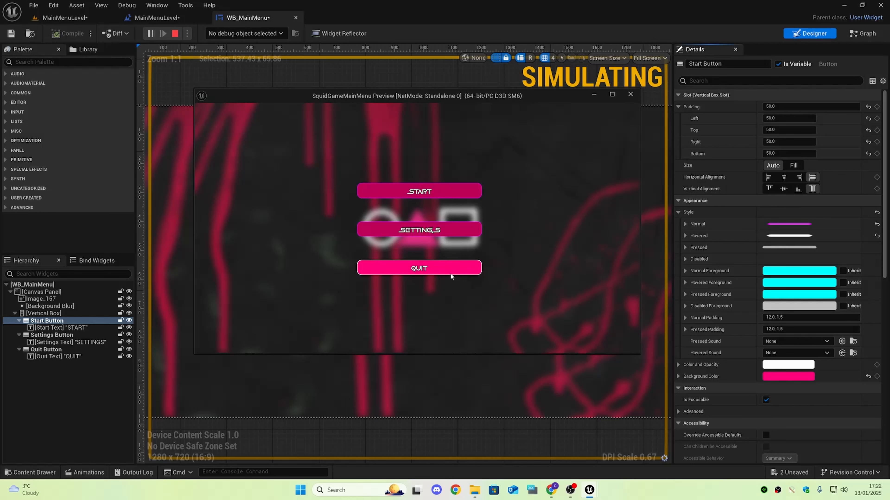
left_click(446, 188)
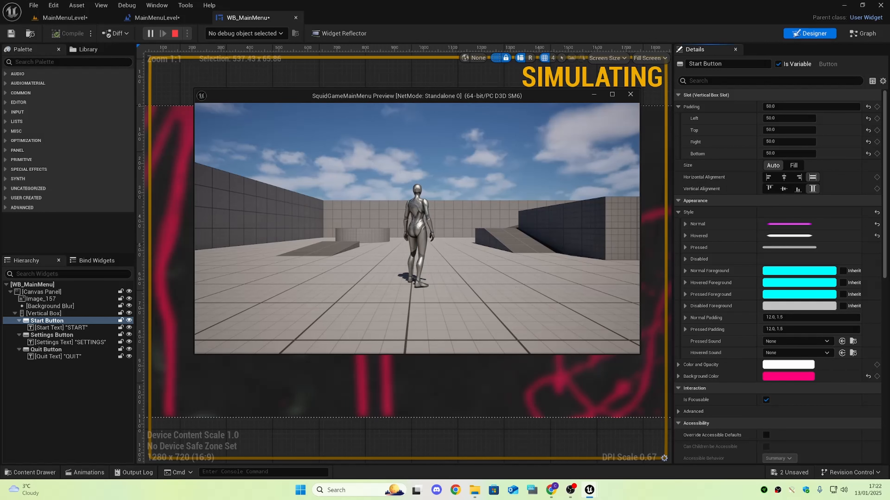
key("Escape")
Add an On Clicked event for the Settings button and place its node below the StartButton's On Clicked event.
scroll(611, 282, "down", 2)
left_click(450, 268)
scroll(742, 336, "down", 1)
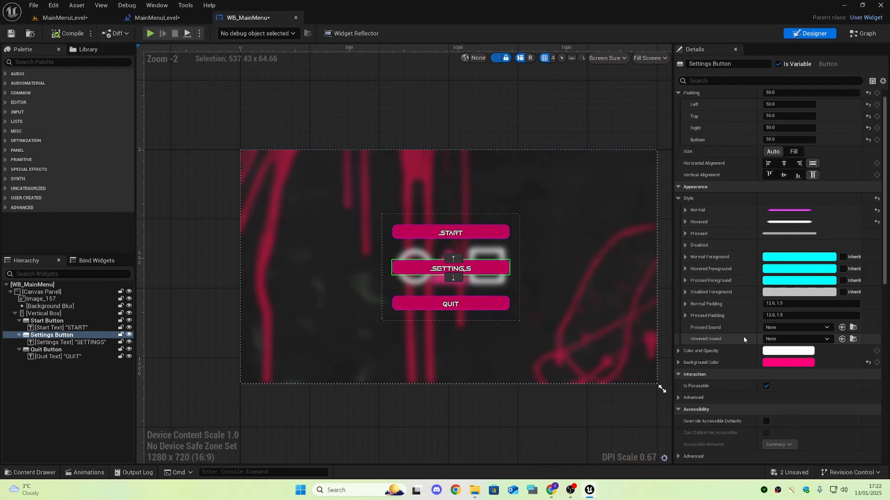
scroll(745, 338, "down", 10)
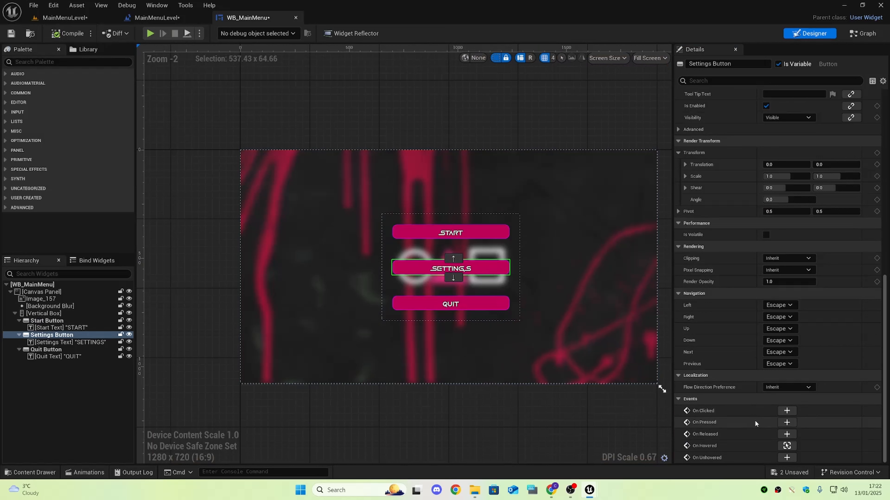
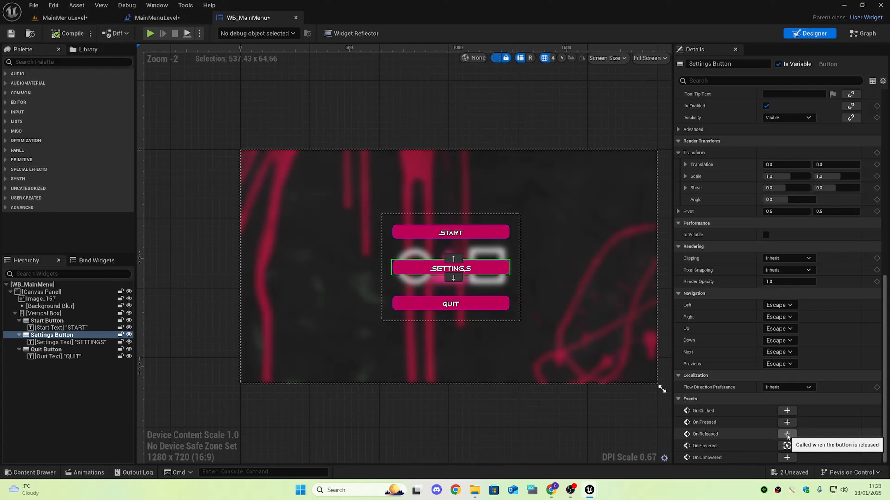
left_click(786, 411)
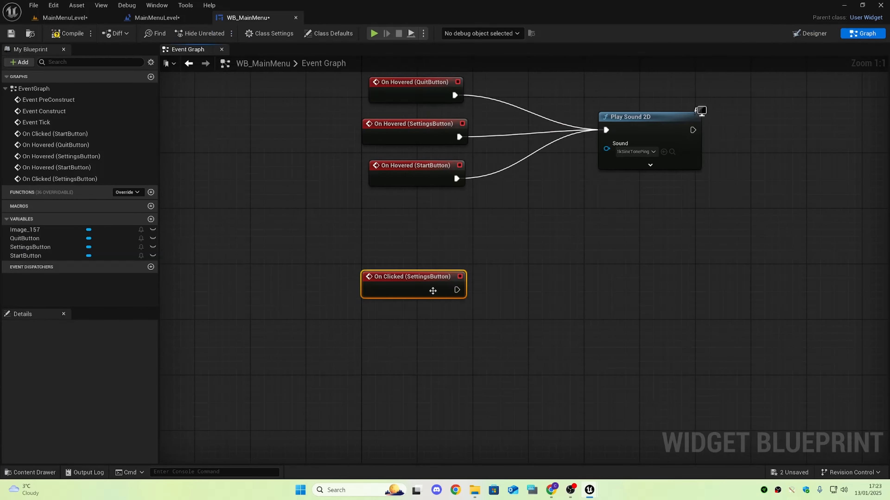
scroll(432, 290, "down", 5)
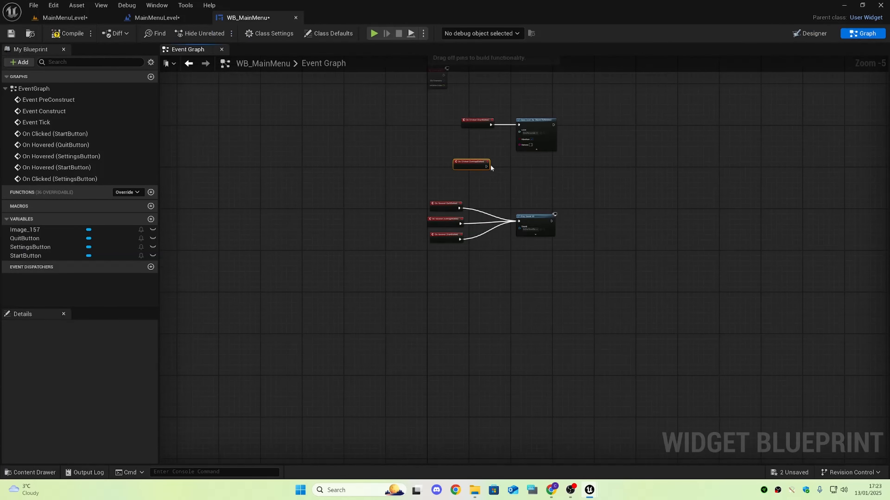
scroll(491, 165, "up", 4)
Connect a Print String node to the Settings button's On Clicked event with the text "Opening Settings Menu".
left_click_drag(400, 246, 463, 256)
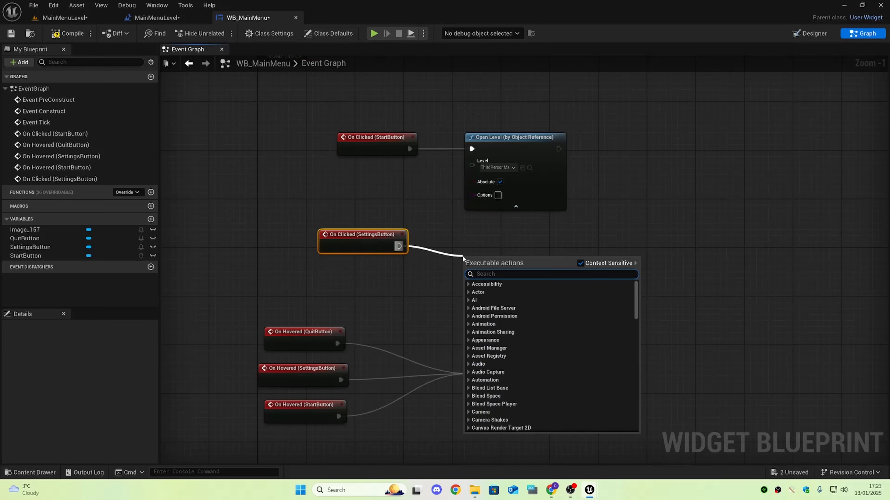
type("print")
key("Return")
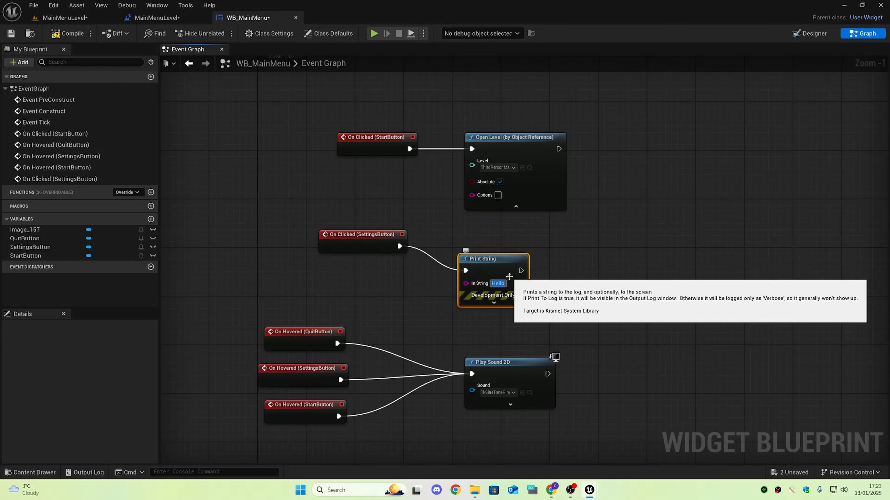
key("BackSpace")
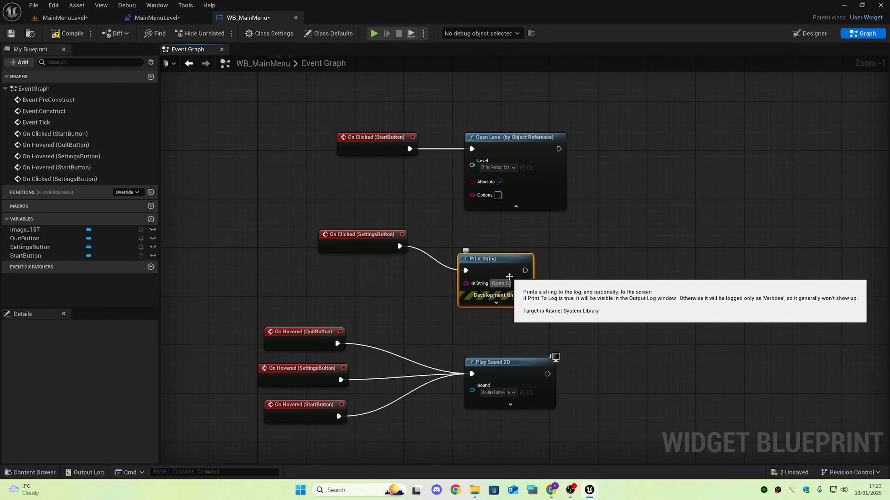
key("BackSpace")
key("BackSpace")
key("BackSpace")
key("BackSpace")
key("BackSpace")
key("BackSpace")
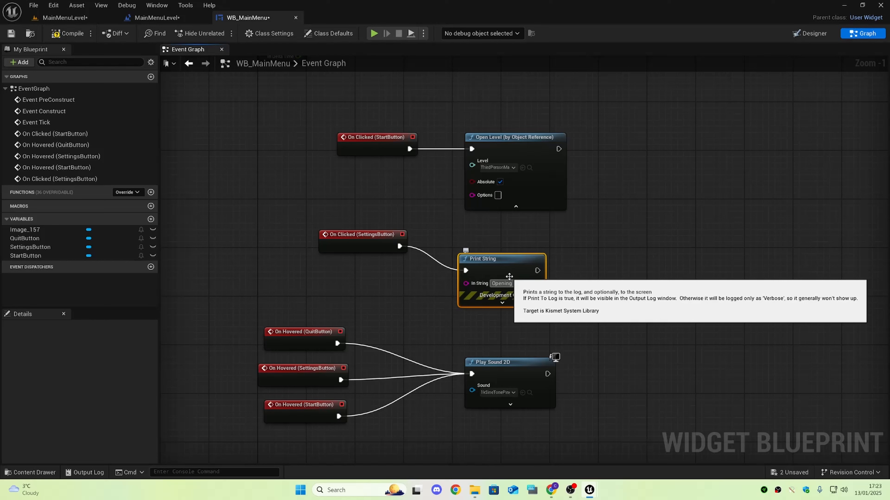
type("SettingMenu")
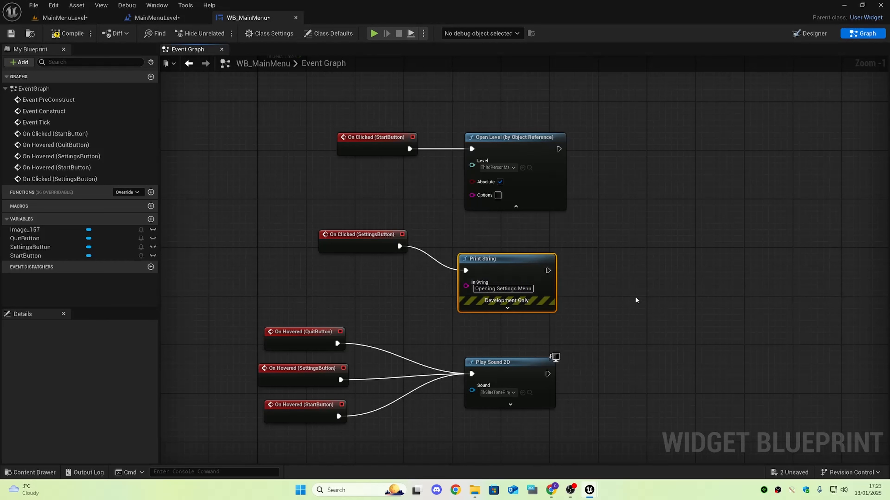
Straighten the Settings click nodes, move them up under the Start click nodes, and shift the hover nodes beneath them.
left_click_drag(616, 288, 361, 216)
key("q")
left_click_drag(479, 255, 488, 221)
scroll(370, 277, "down", 3)
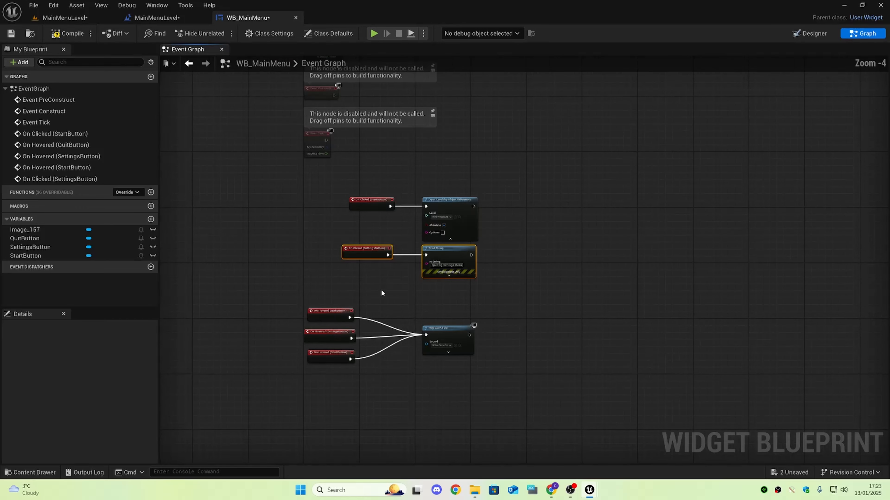
left_click_drag(287, 287, 434, 361)
left_click_drag(447, 330, 481, 353)
Group the Start and Settings click nodes in a comment box titled "Clicked".
left_click_drag(542, 284, 333, 185)
type("cClick")
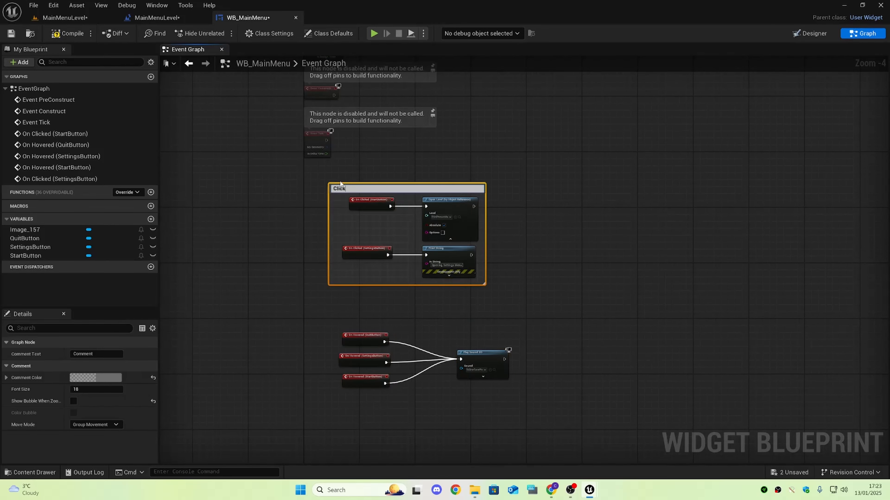
type("ed")
key("Return")
Group the hover nodes in a comment box titled "Hovered" and align it just below the Clicked box.
left_click_drag(353, 316, 596, 419)
key("c")
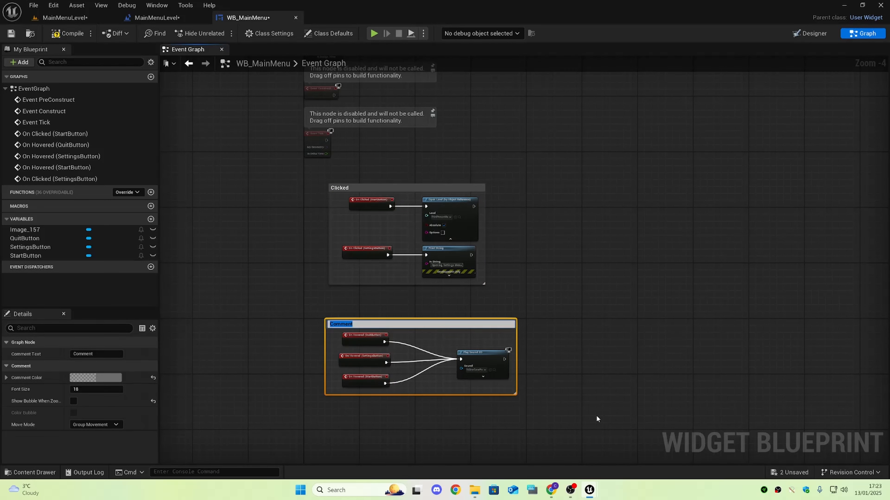
type("Hovered")
key("Return")
left_click_drag(461, 326, 462, 303)
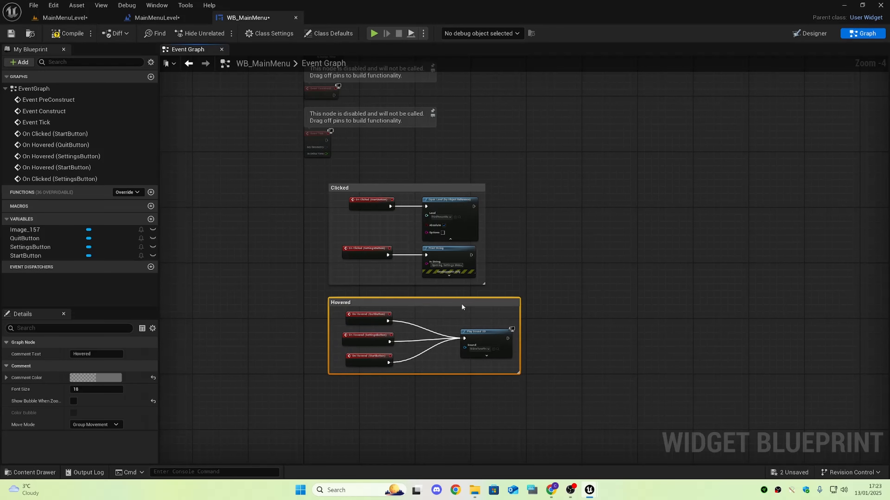
left_click(568, 255)
scroll(574, 261, "down", 6)
scroll(553, 263, "up", 8)
right_click_drag(463, 266, 522, 310)
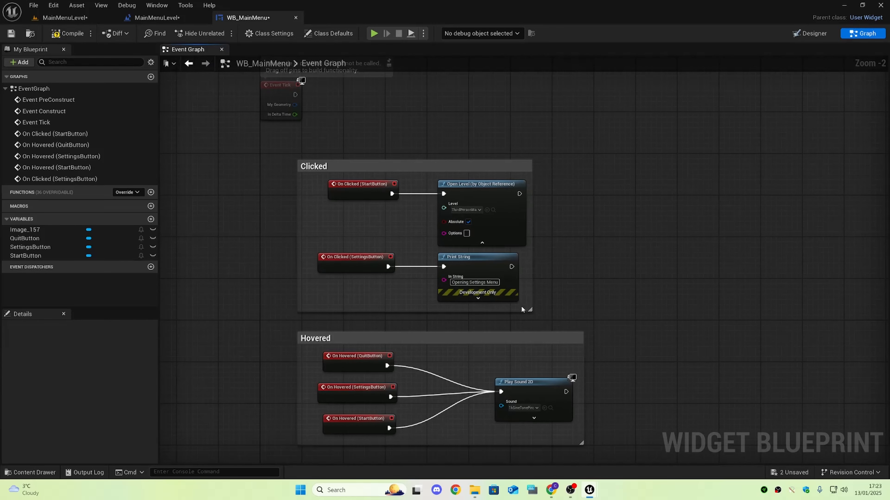
left_click(161, 17)
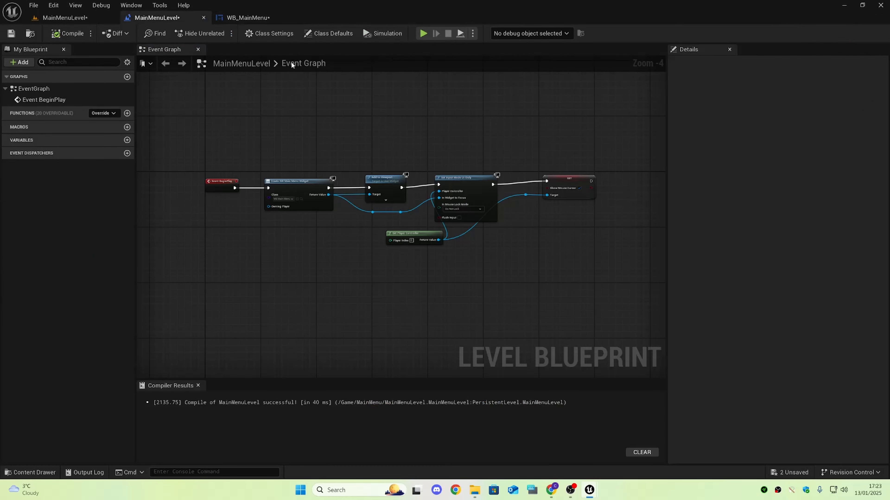
left_click(248, 18)
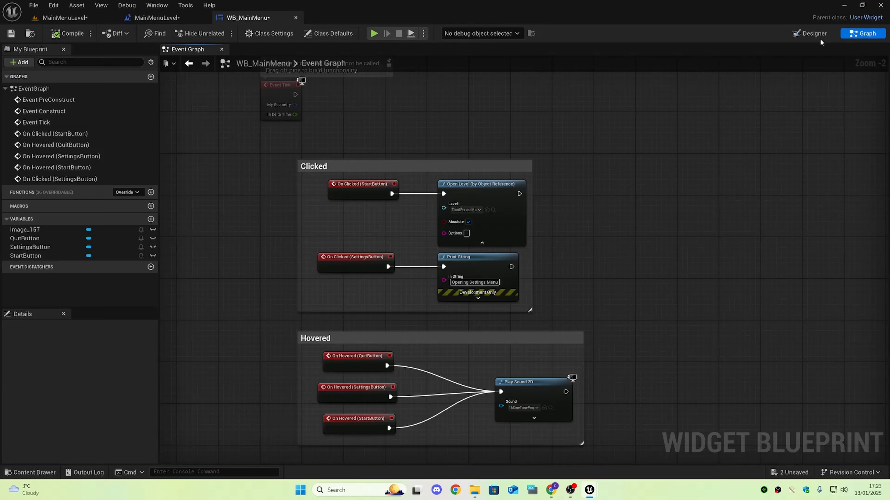
Add an On Clicked event for the Quit button from the widget designer.
left_click(814, 34)
left_click(427, 317)
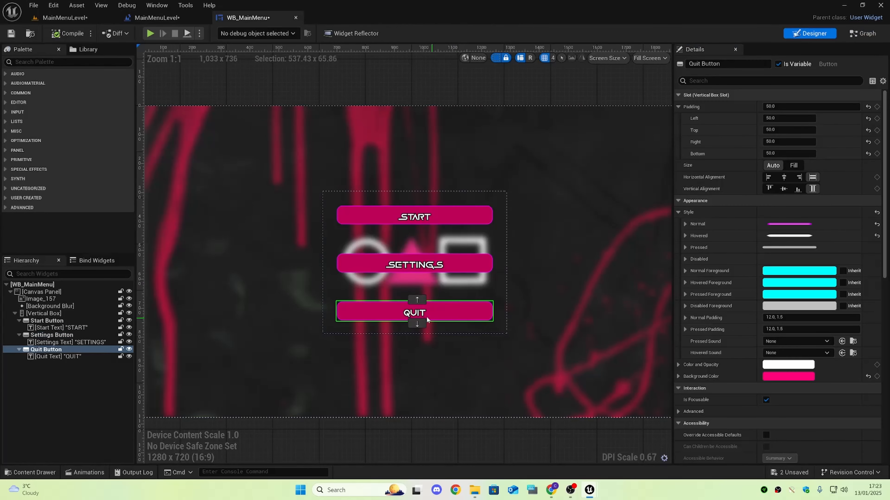
scroll(743, 375, "down", 5)
scroll(741, 375, "up", 2)
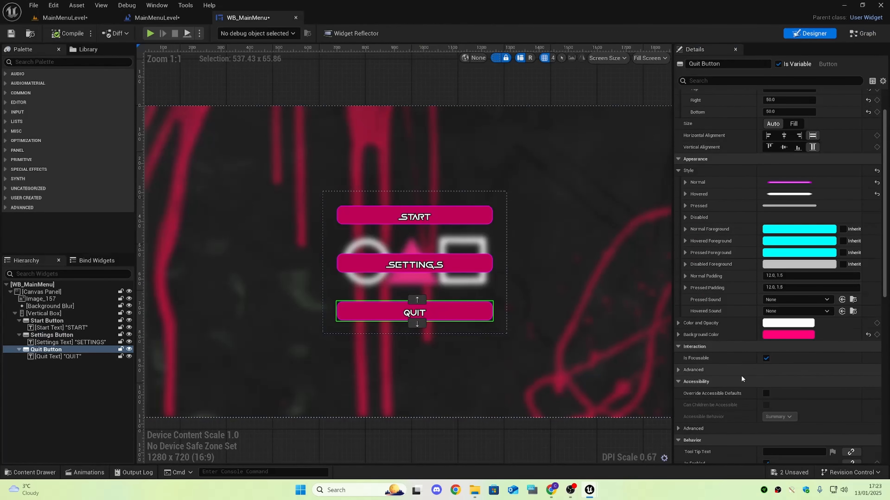
scroll(742, 374, "down", 10)
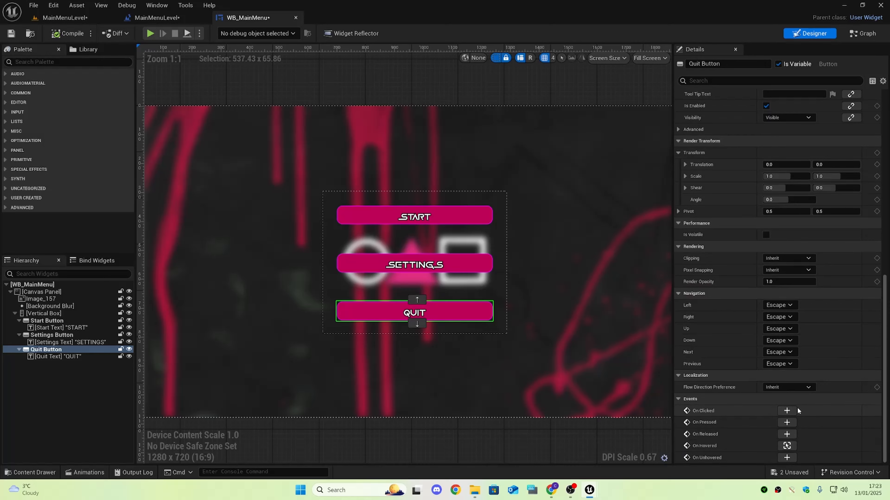
left_click(789, 411)
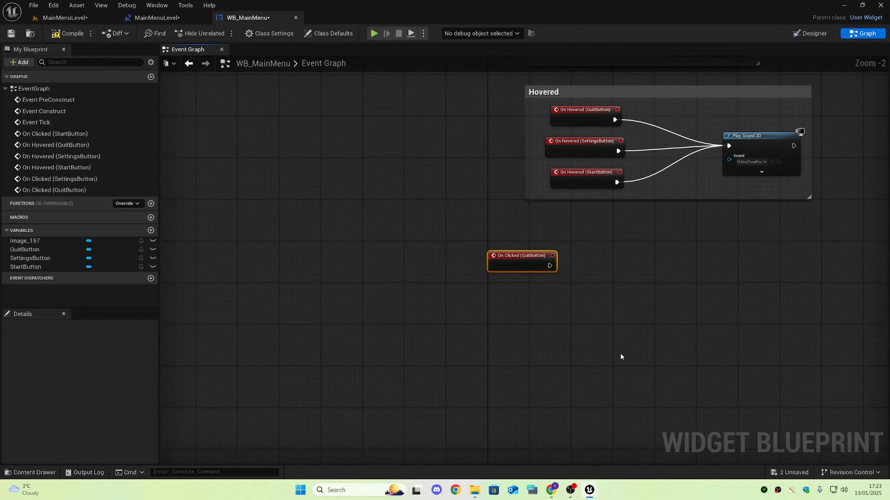
Move the Hovered box down, extend the Clicked box downward, and place the Quit button's On Clicked node inside it below the Settings node.
right_click_drag(527, 253, 278, 214)
left_click_drag(259, 216, 338, 198)
right_click_drag(446, 251, 477, 165)
left_click_drag(408, 334, 419, 432)
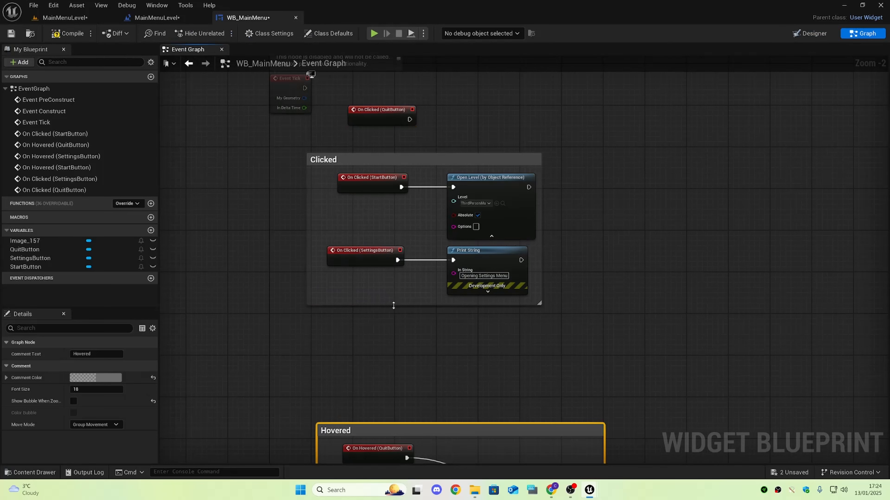
left_click_drag(393, 306, 410, 427)
left_click_drag(385, 119, 364, 313)
right_click_drag(502, 372, 472, 255)
left_click_drag(454, 308, 435, 342)
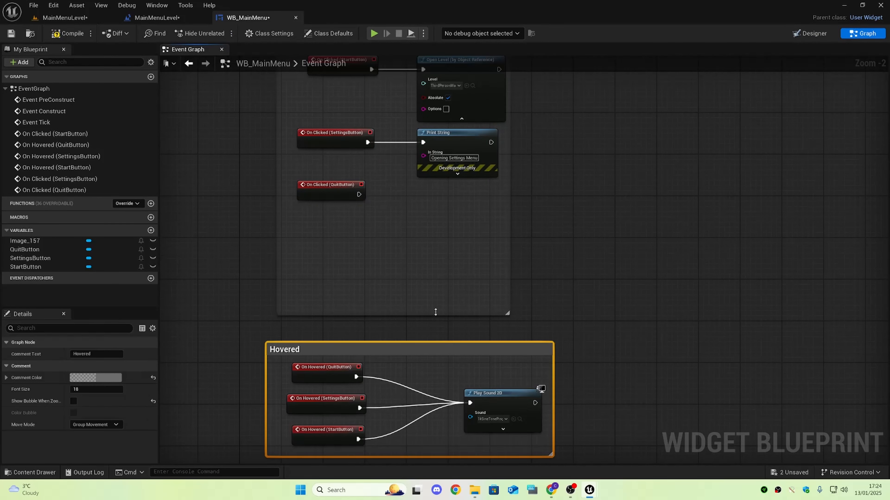
left_click_drag(435, 311, 451, 297)
right_click_drag(390, 201, 435, 261)
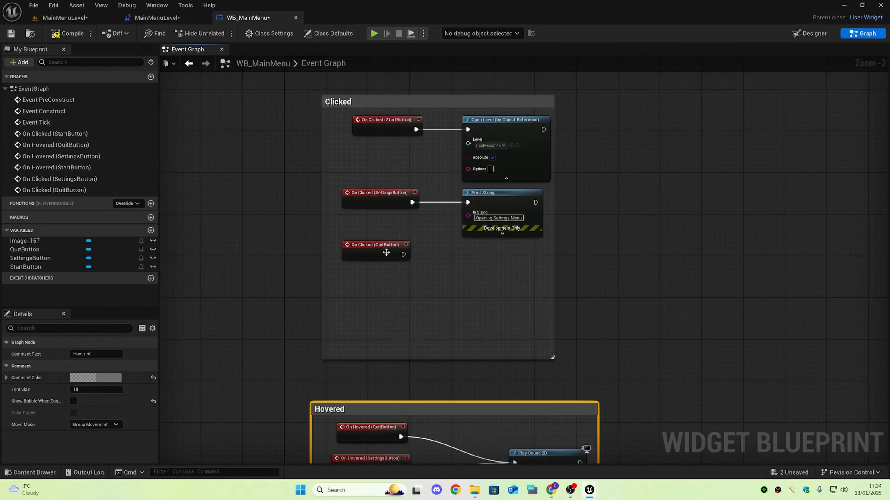
Connect a Quit Game node to the Quit button's On Clicked event and straighten the connection.
left_click_drag(403, 254, 458, 257)
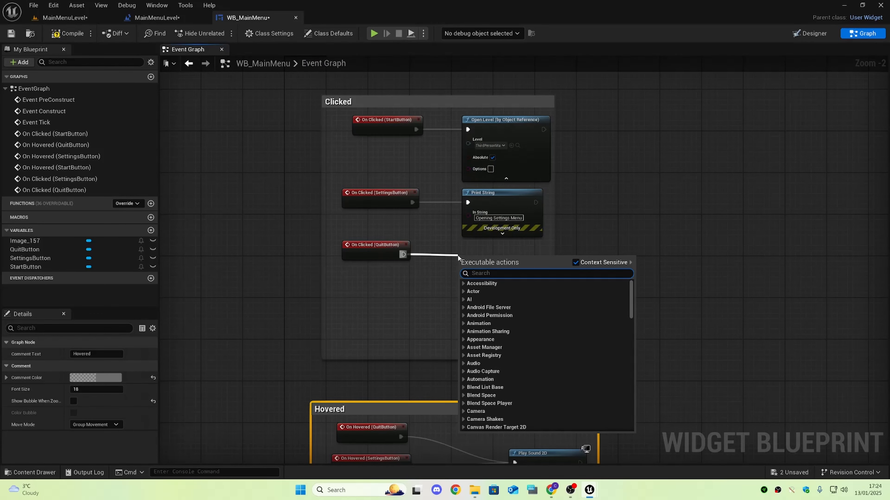
type("quit")
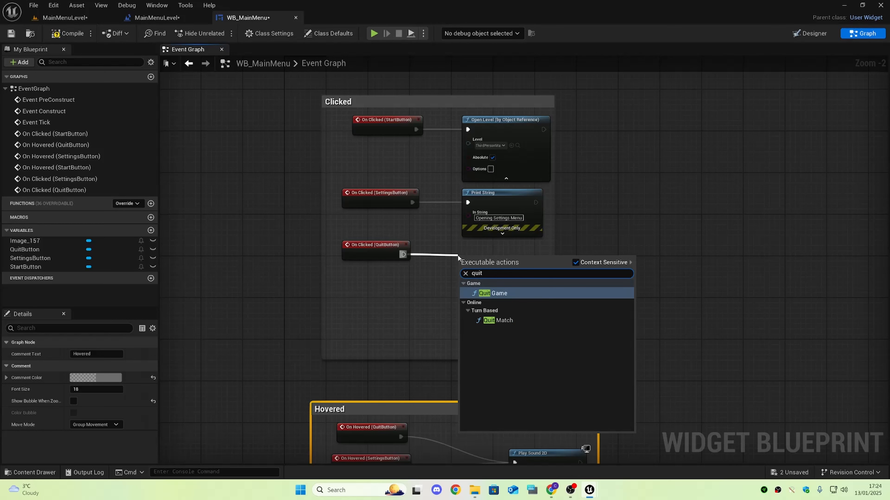
key("Return")
left_click_drag(504, 332, 358, 247)
key("q")
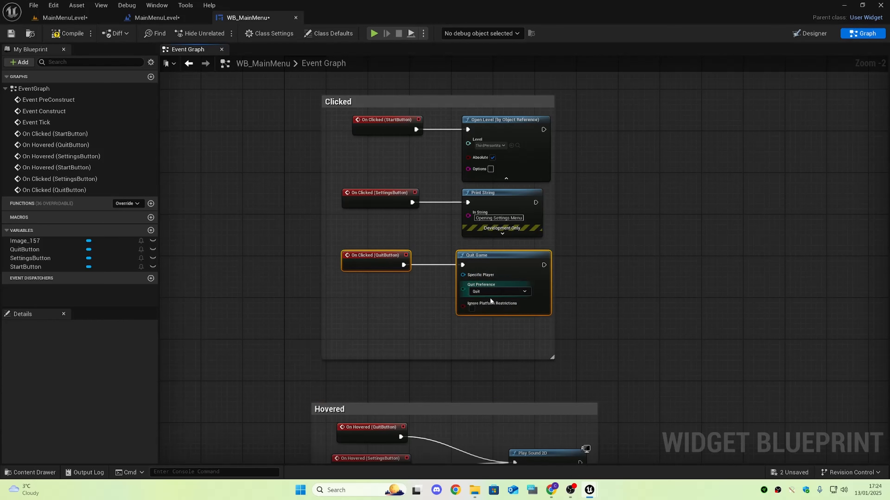
left_click(330, 173)
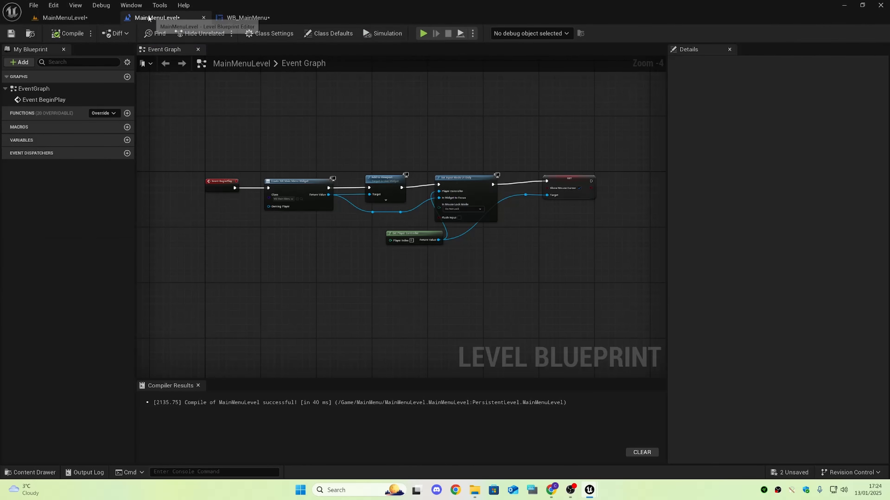
Play the menu in the preview and test the Settings button repeatedly, followed by the Quit button.
left_click(199, 18)
left_click(216, 18)
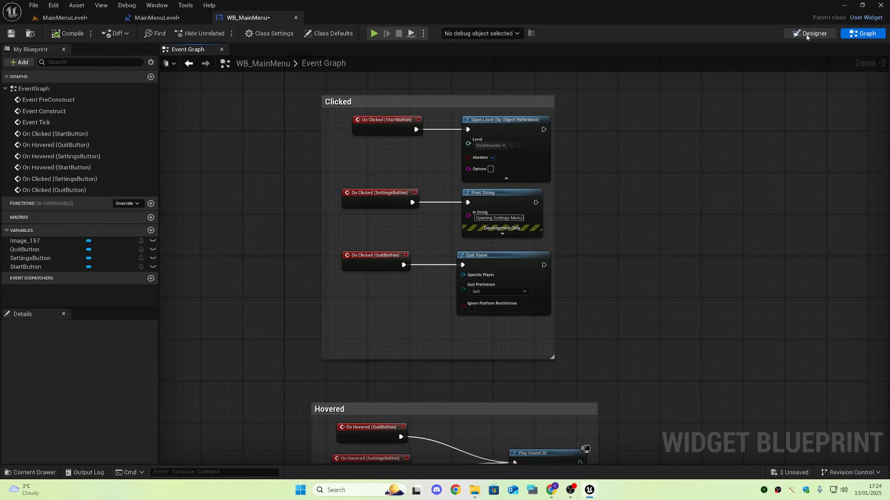
left_click(373, 34)
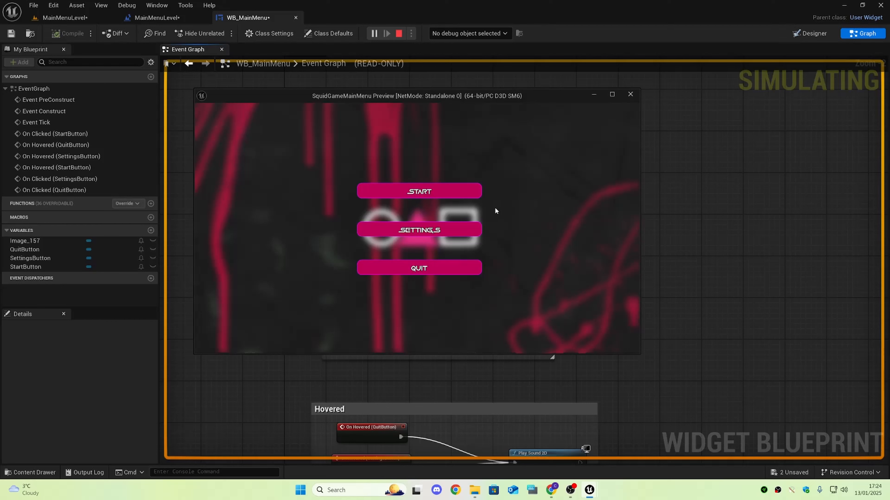
left_click(439, 230)
left_click(439, 230)
left_click(439, 229)
left_click(440, 230)
left_click(439, 230)
left_click(440, 230)
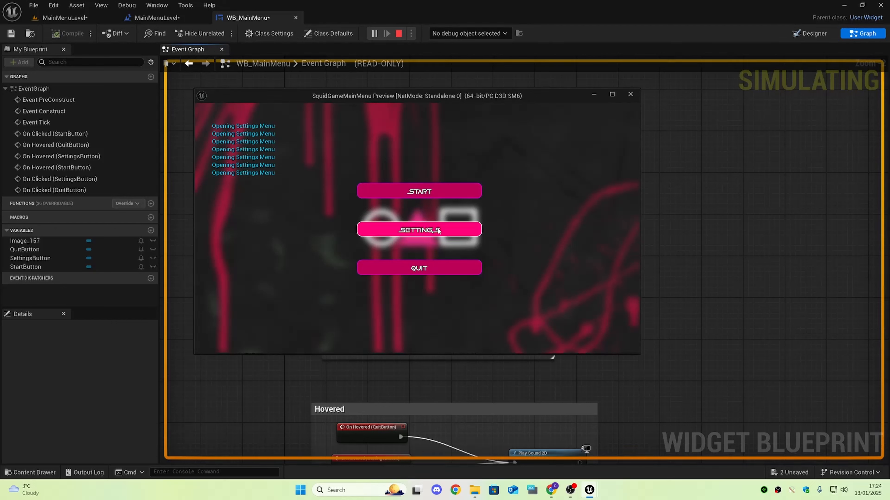
left_click(439, 229)
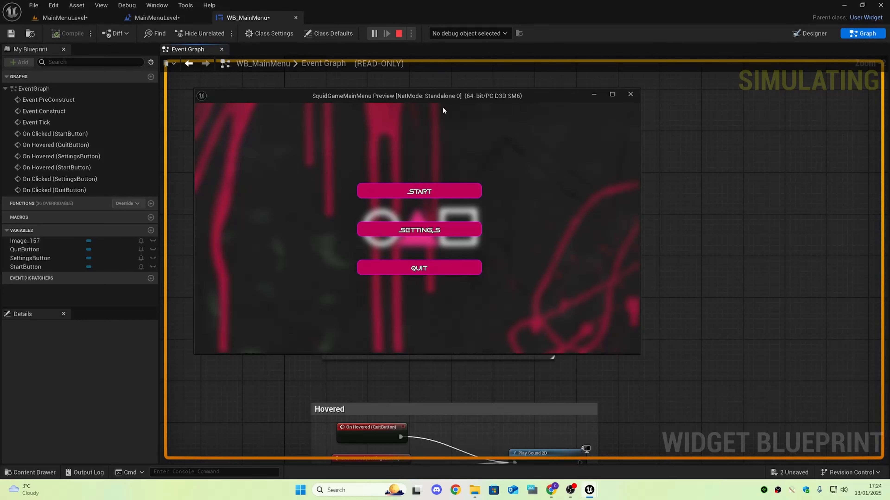
left_click(396, 271)
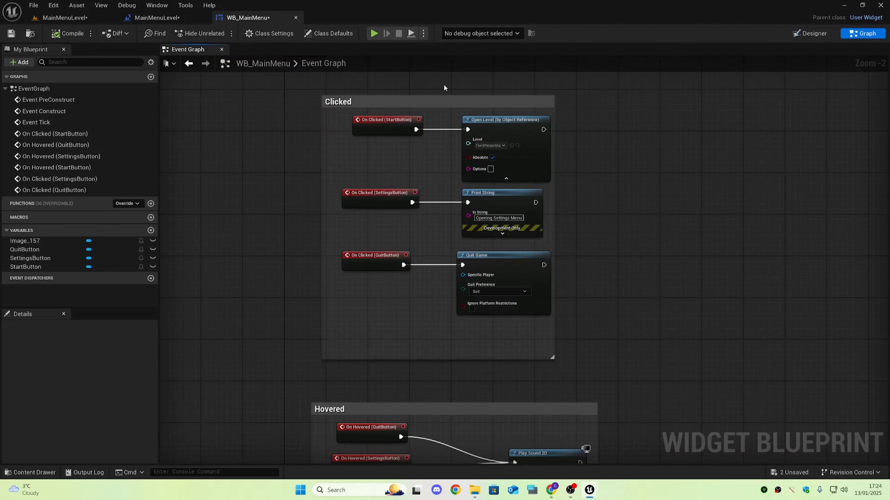
Replay the menu to test the Start button, and run it again to test Settings and Quit.
left_click(372, 34)
left_click(450, 189)
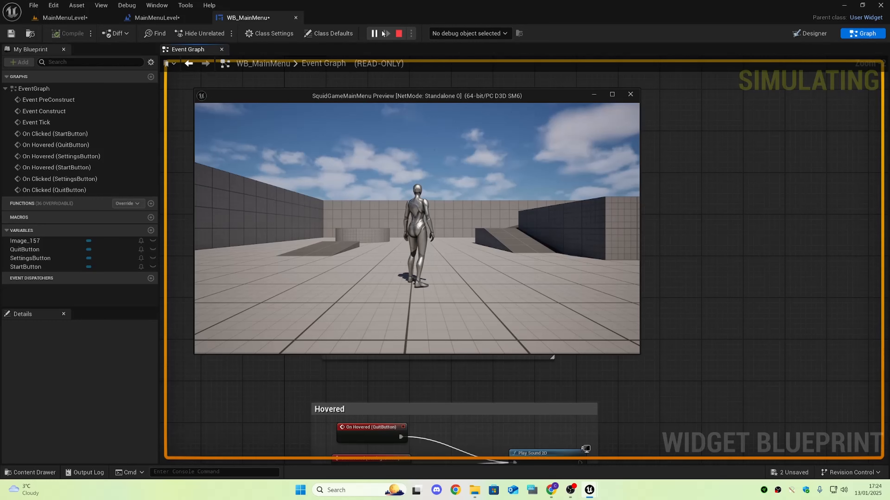
left_click(398, 34)
left_click(373, 33)
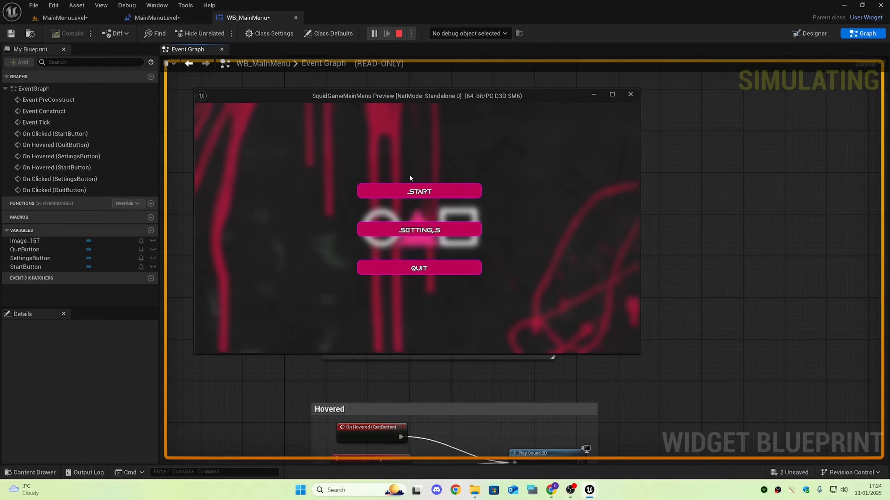
double_click(422, 227)
left_click(441, 273)
Add an Image widget to the Canvas Panel, between the background image and the Background Blur in the hierarchy.
scroll(641, 238, "down", 5)
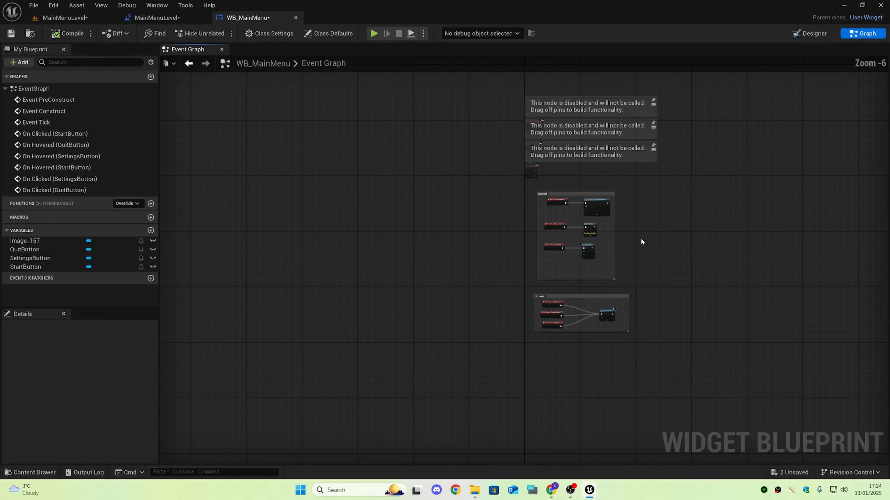
scroll(548, 258, "up", 3)
scroll(534, 250, "down", 3)
scroll(534, 249, "up", 2)
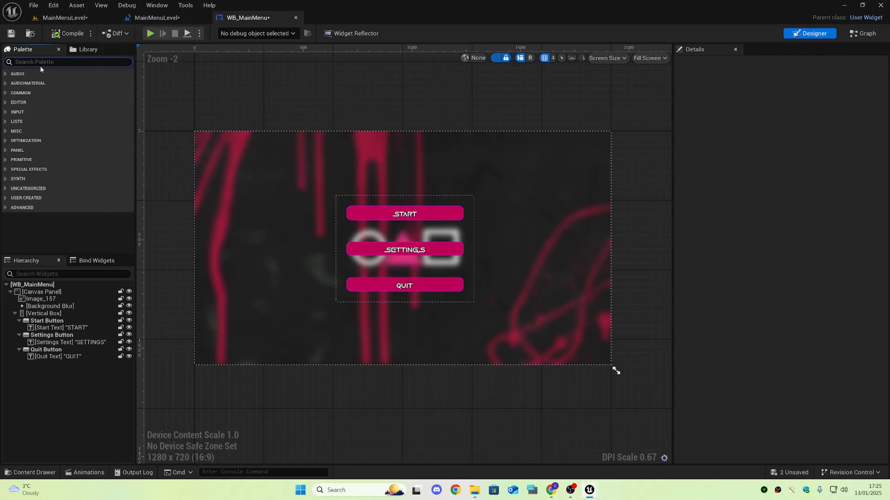
type("image")
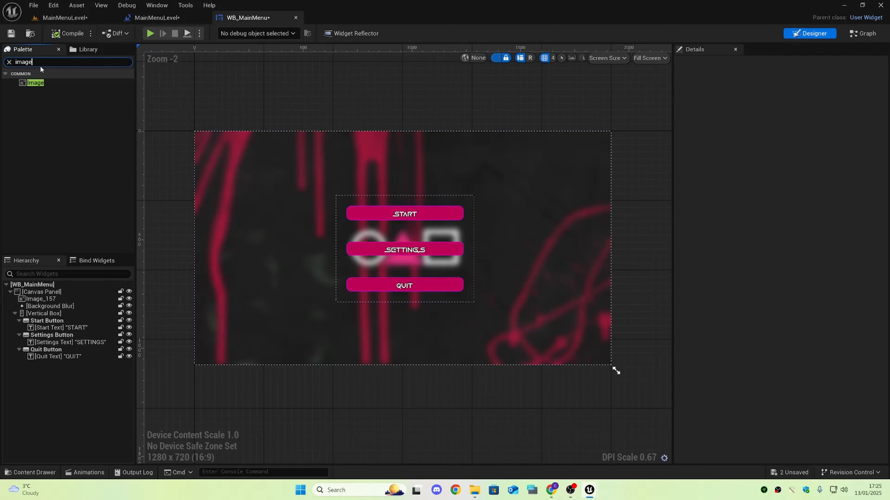
left_click_drag(35, 83, 46, 305)
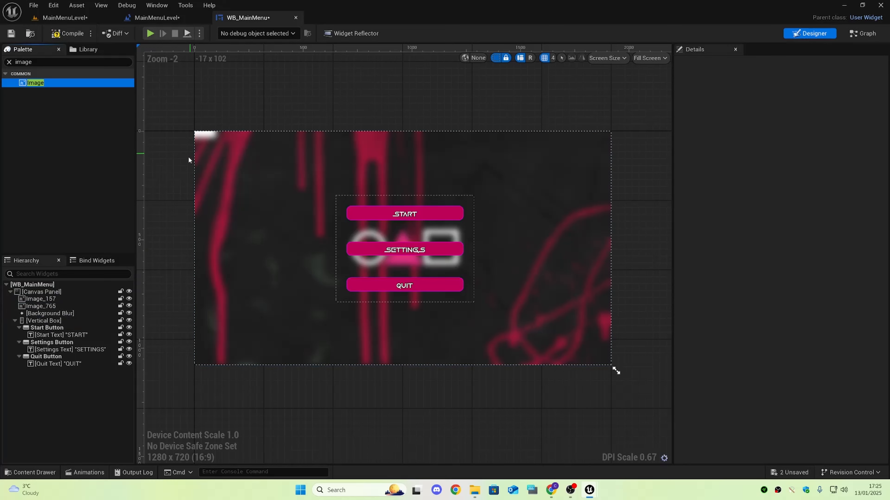
With the Background Blur temporarily hidden, enlarge the new image to about 1271 × 294 and place it above the buttons at about X 272, Y 8.
left_click(128, 313)
left_click(207, 134)
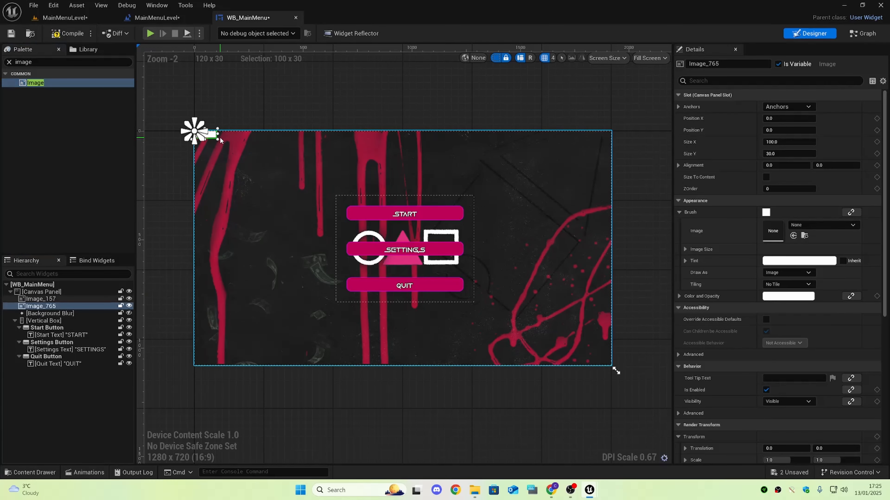
left_click_drag(215, 137, 471, 196)
left_click_drag(343, 177, 399, 180)
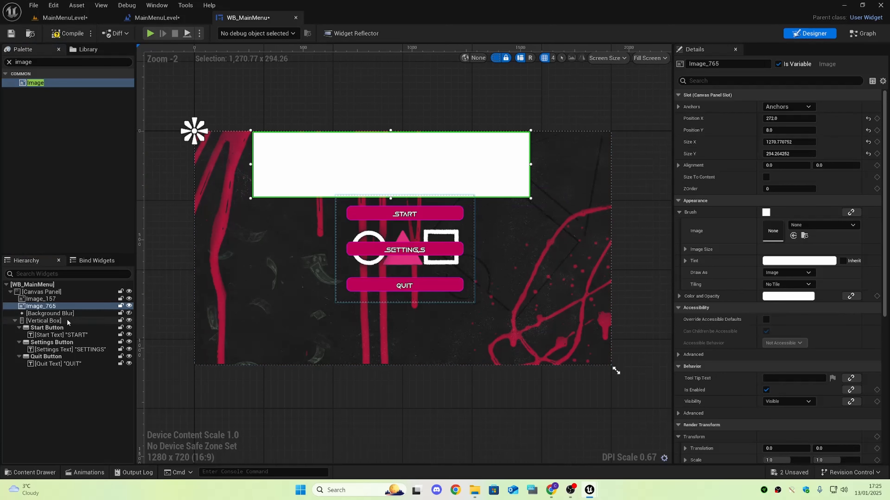
left_click(129, 313)
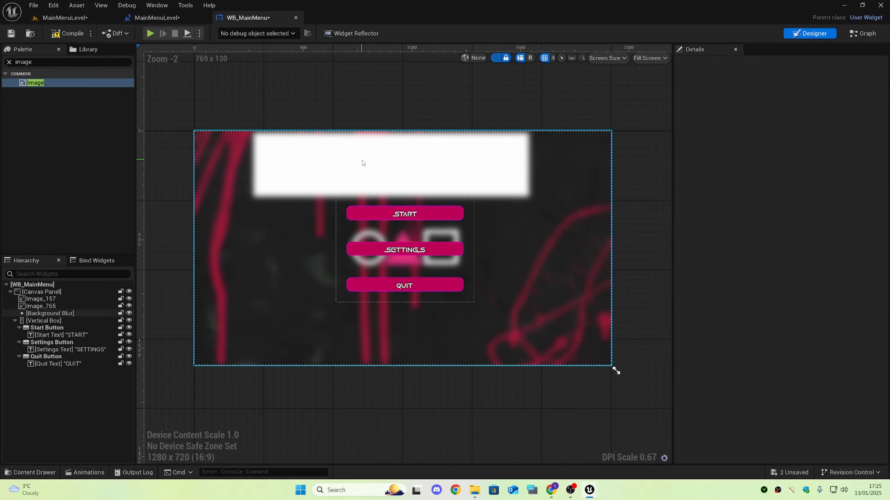
Assign the Squid-Game-Logo texture to the new image and reorder it after the Background Blur so the logo is unblurred.
left_click(50, 313)
left_click(55, 306)
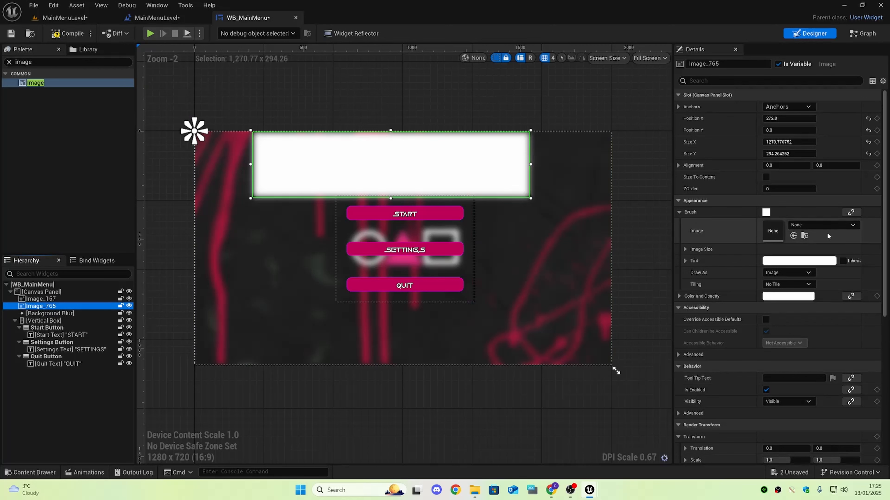
key("ctrl+space")
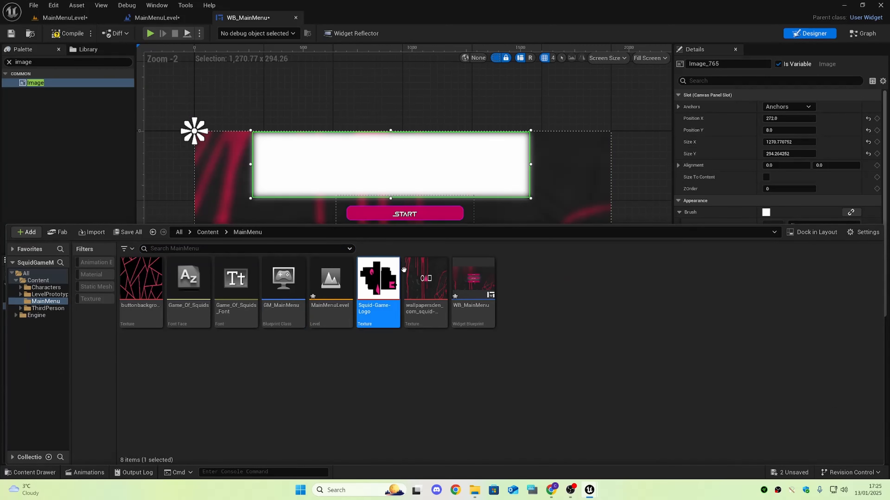
left_click(535, 122)
left_click(471, 171)
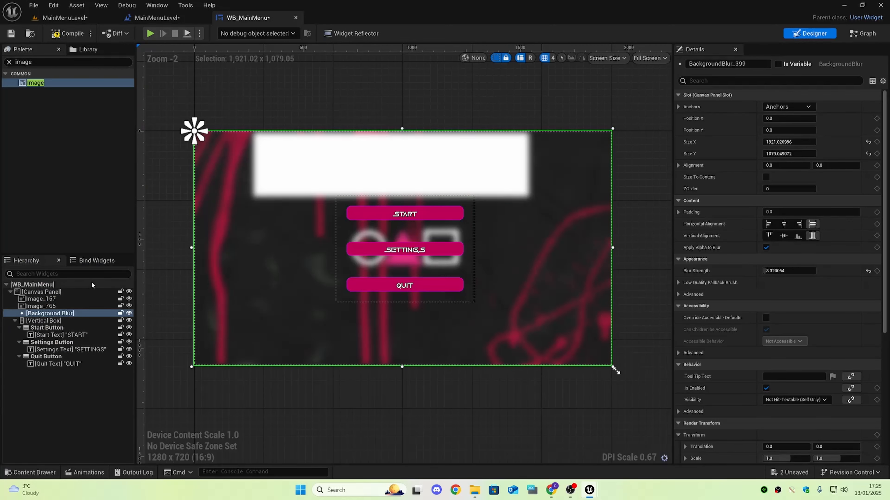
left_click(66, 306)
left_click(793, 235)
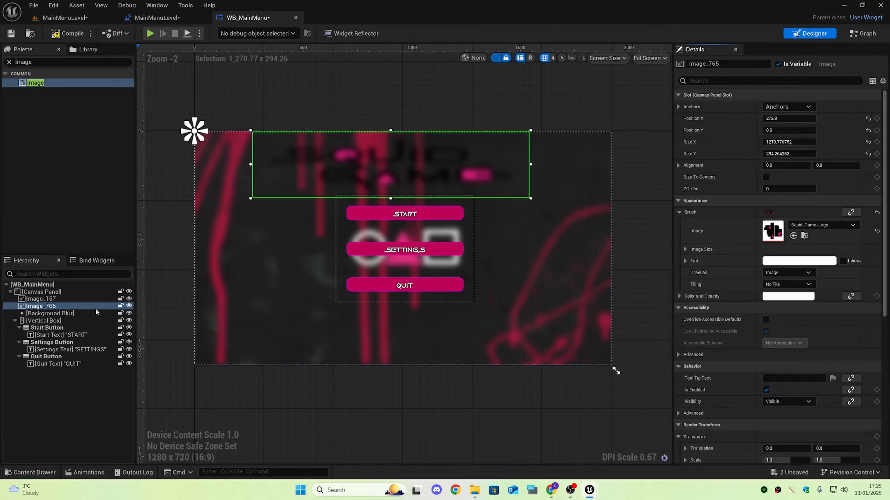
left_click_drag(49, 308, 50, 317)
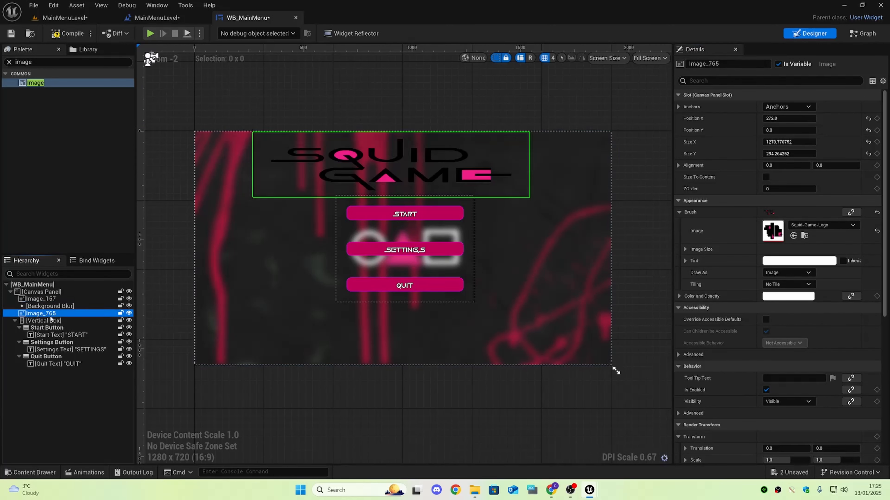
Narrow the logo image to about 643 wide and centre it above the buttons at about X 648, Y 16.
left_click_drag(251, 164, 387, 164)
left_click_drag(450, 161, 402, 160)
left_click(395, 125)
scroll(454, 240, "down", 5)
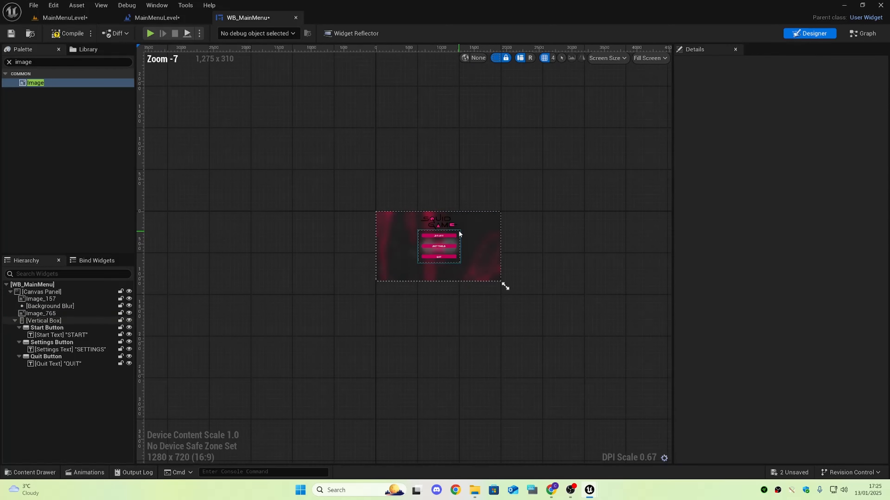
scroll(461, 235, "up", 5)
left_click(360, 178)
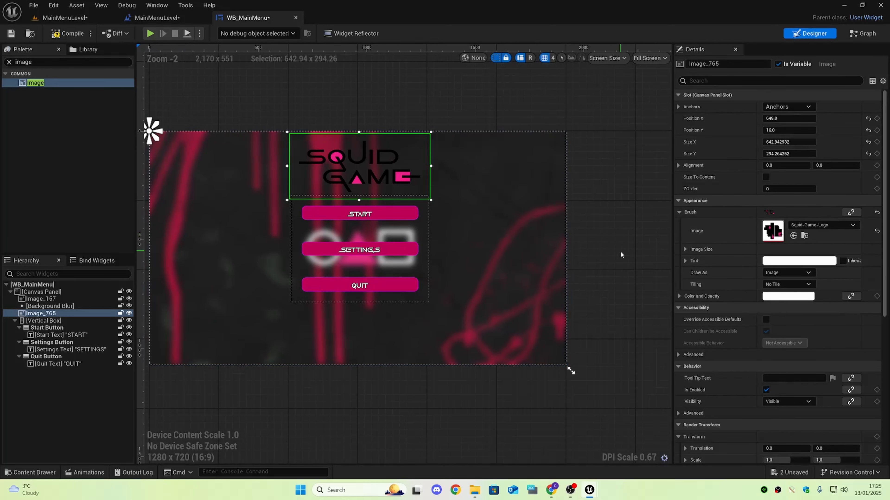
scroll(620, 255, "down", 2)
scroll(621, 255, "up", 3)
left_click(319, 77)
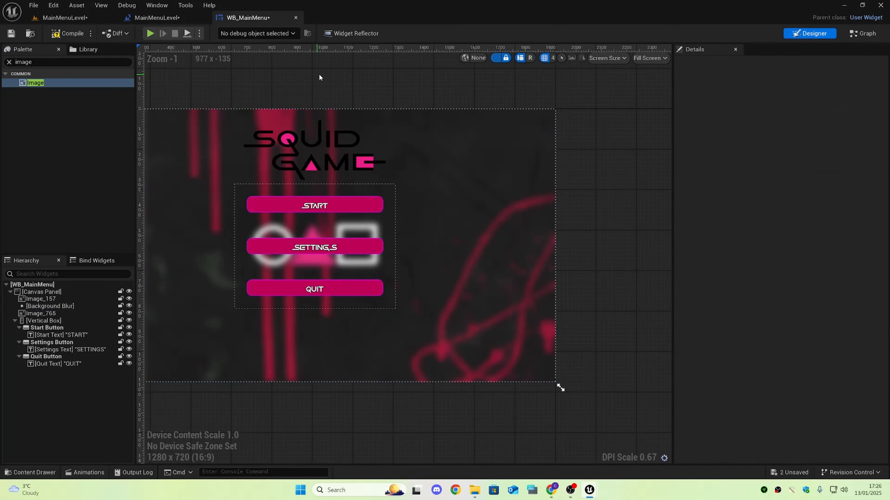
scroll(344, 107, "down", 2)
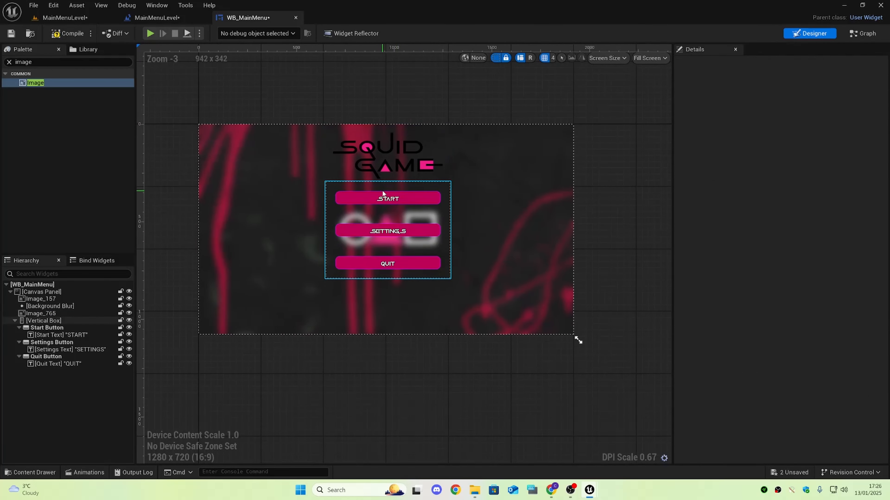
Shrink the logo image to about 447 × 234 and recentre it above the Start button at about X 740, Y 16.
left_click(385, 154)
left_click_drag(452, 178, 392, 154)
left_click(400, 113)
scroll(437, 187, "down", 3)
scroll(346, 147, "up", 4)
right_click_drag(346, 148, 419, 149)
left_click(422, 154)
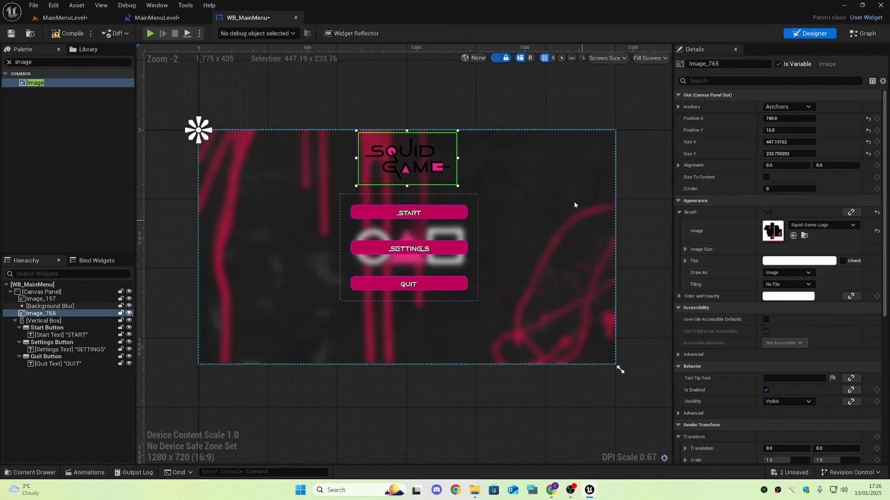
Widen the level viewport during the menu preview and test the Settings and Quit buttons.
left_click(508, 116)
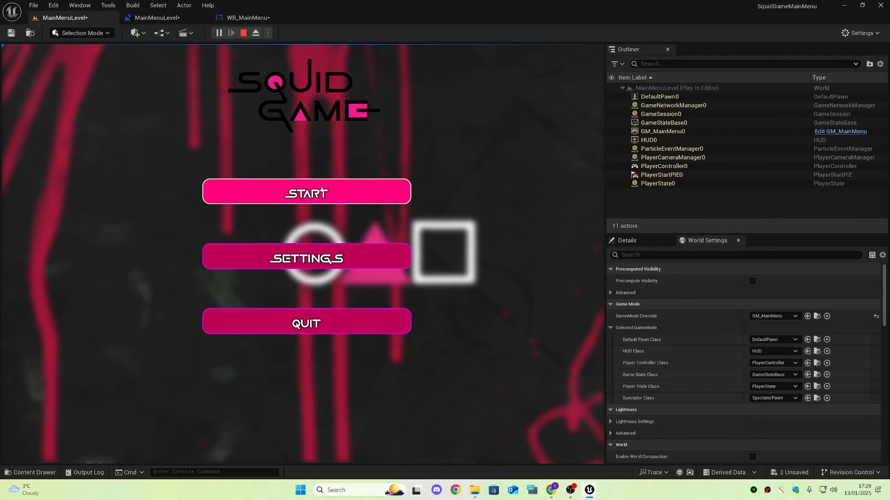
left_click_drag(605, 163, 744, 157)
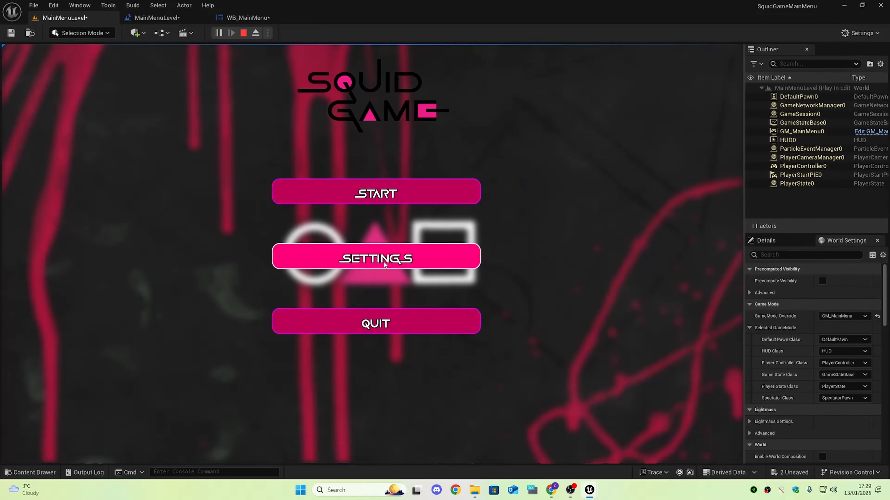
left_click(403, 256)
left_click(387, 324)
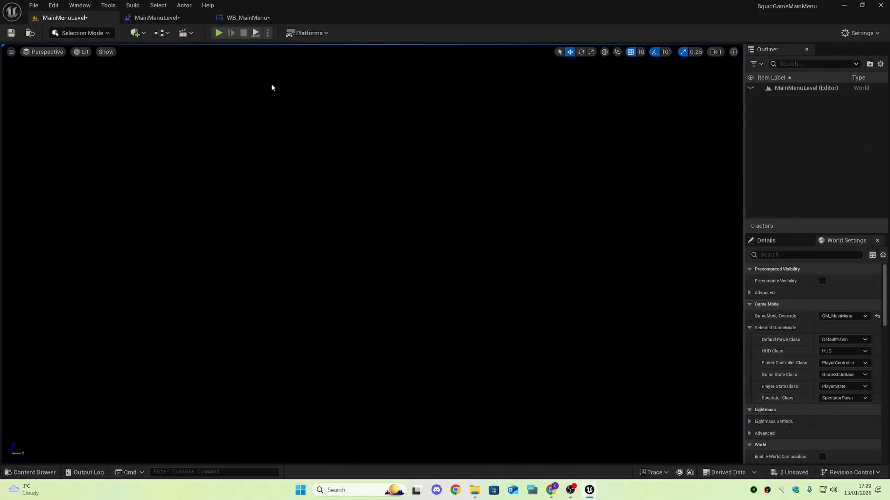
Play the menu level again, test the Start button, and end the play session.
key("alt+p")
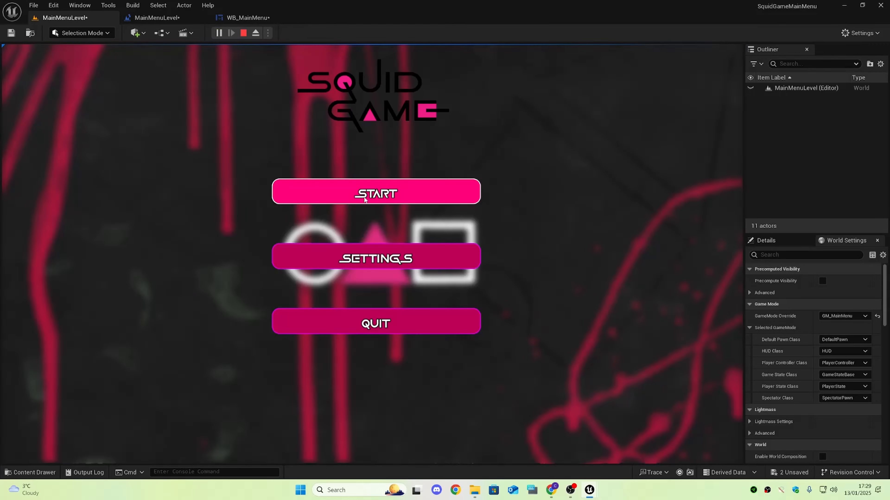
left_click(438, 192)
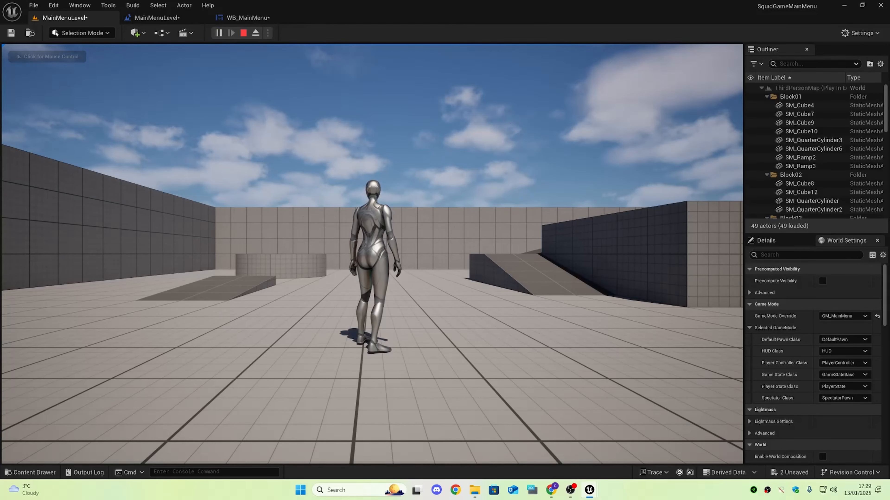
key("Escape")
Examine the Event BeginPlay node chain in the MainMenuLevel Level Blueprint, including its input mode and mouse cursor nodes.
left_click(167, 21)
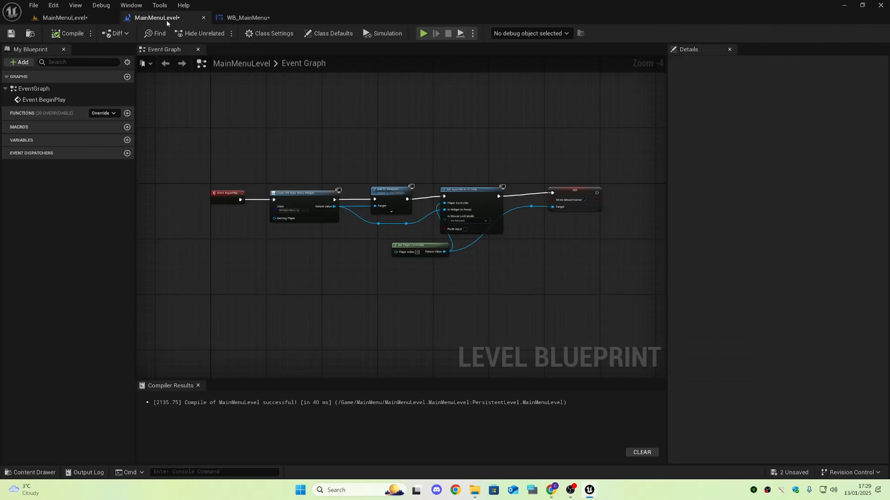
left_click_drag(378, 147, 389, 199)
left_click_drag(455, 109, 472, 198)
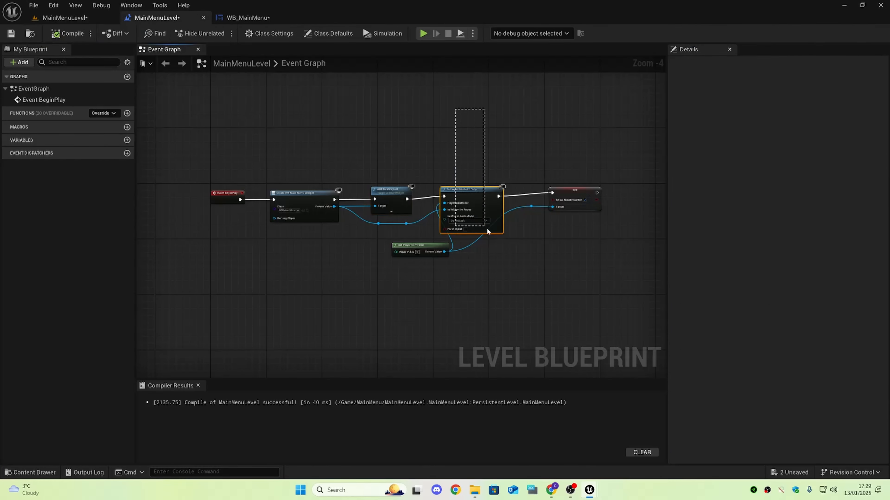
left_click_drag(486, 231, 487, 232)
scroll(497, 242, "up", 4)
scroll(514, 245, "down", 6)
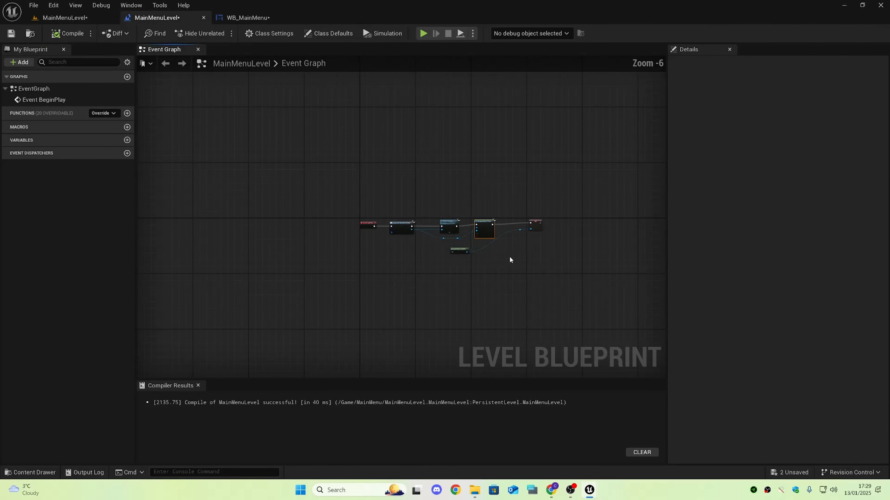
scroll(509, 260, "up", 1)
right_click_drag(511, 272, 475, 278)
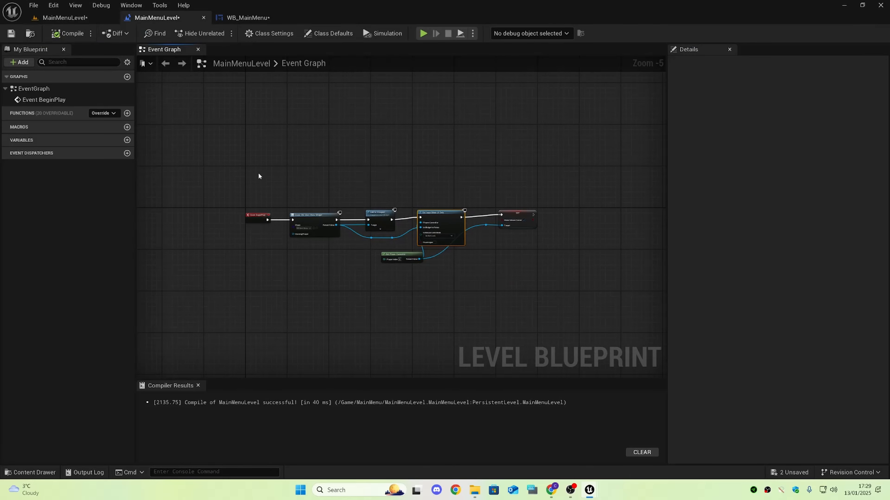
right_click_drag(520, 313, 401, 300)
right_click_drag(333, 133, 425, 136)
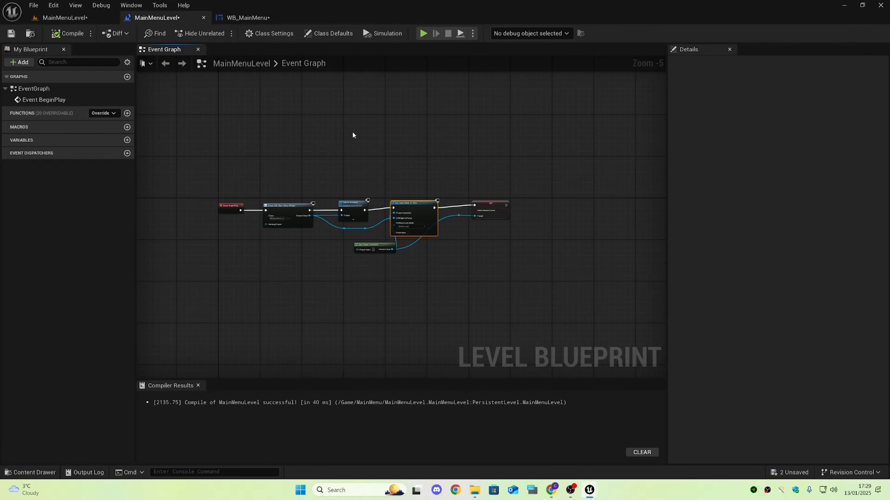
Examine the Clicked and Hovered event groups in the WB_MainMenu event graph.
left_click(253, 18)
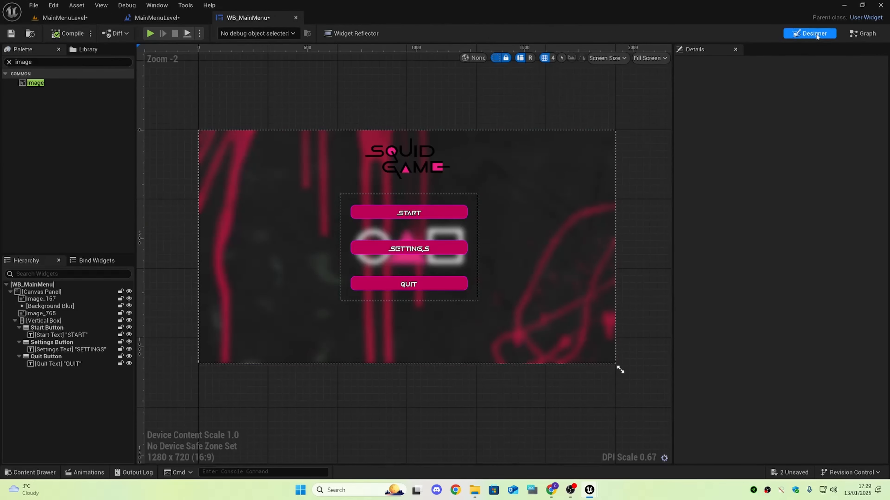
left_click(863, 33)
right_click_drag(486, 231, 510, 118)
right_click_drag(522, 240, 494, 276)
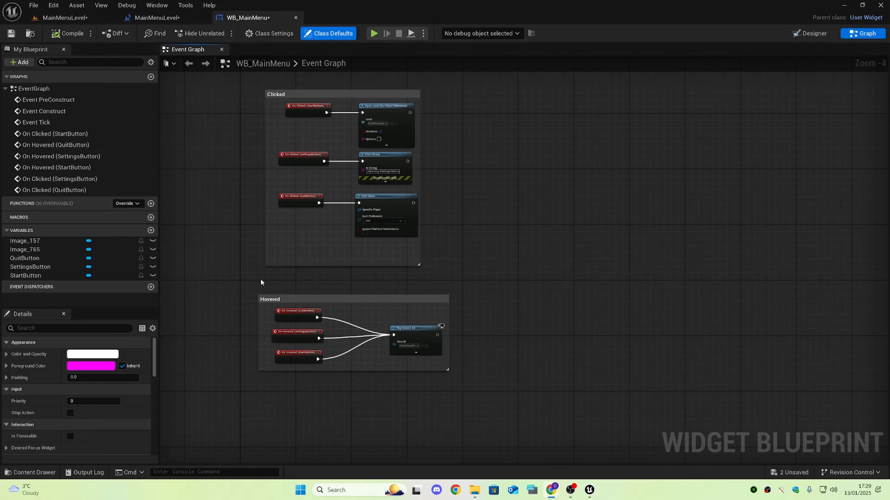
right_click_drag(265, 329, 289, 253)
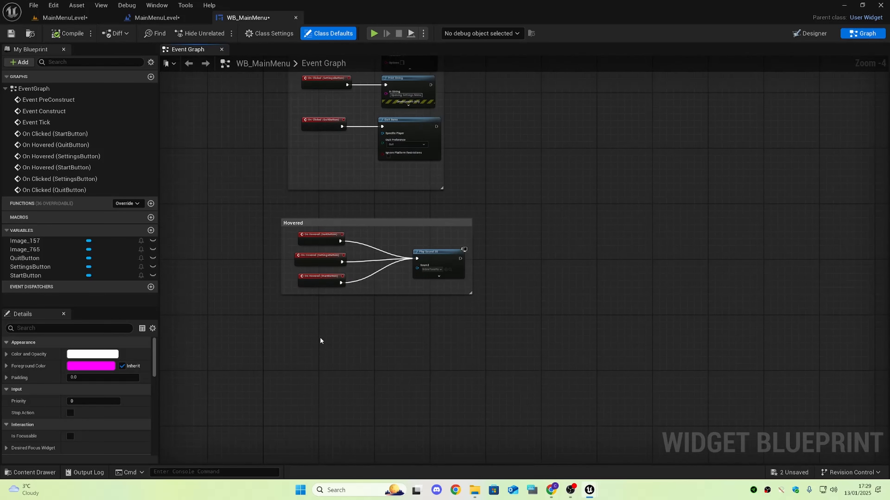
right_click_drag(320, 338, 246, 428)
right_click_drag(289, 304, 325, 364)
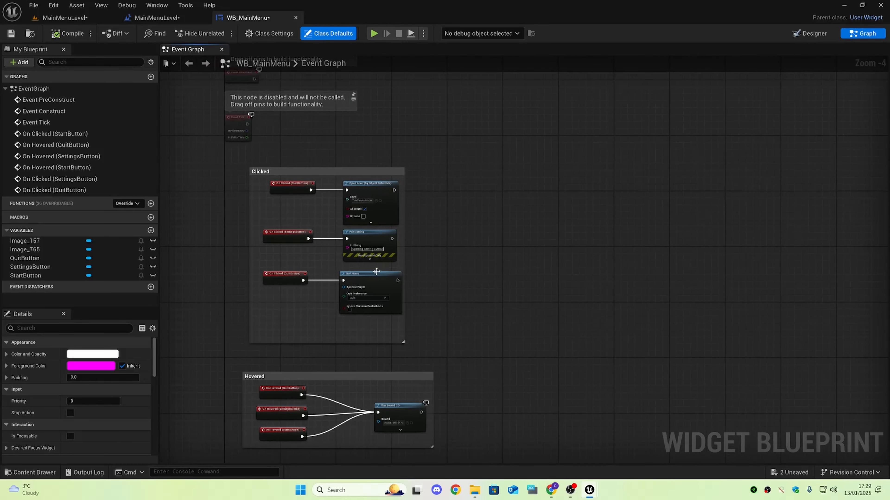
Widen the Clicked comment box and add a Get Player Controller node in the space beside Open Level.
right_click_drag(453, 190, 453, 119)
scroll(331, 100, "up", 3)
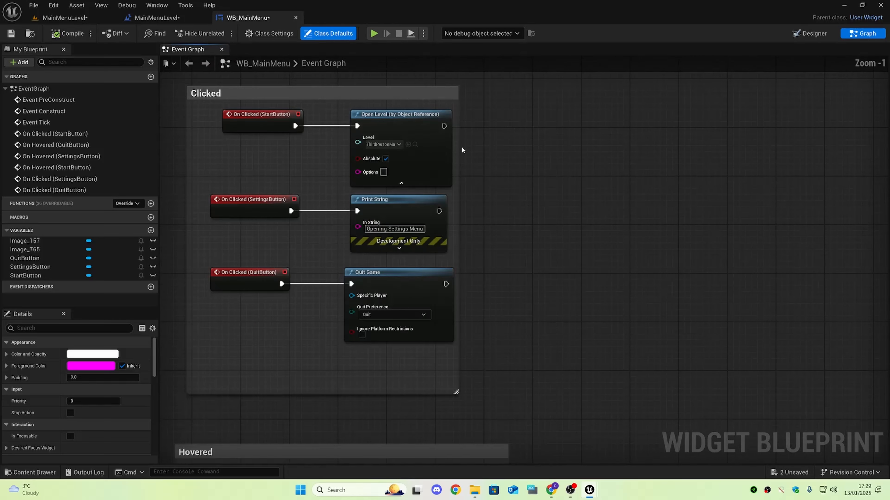
left_click_drag(457, 151, 719, 175)
right_click(524, 184)
type("get pla")
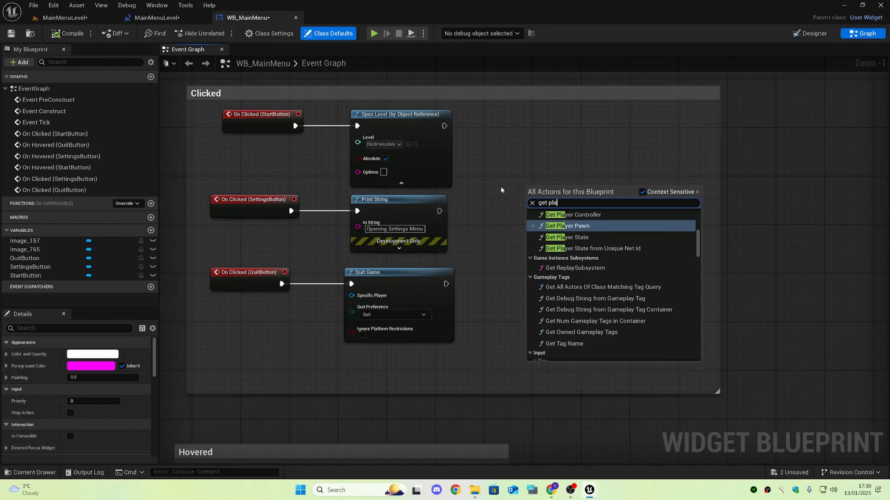
type("yer contr")
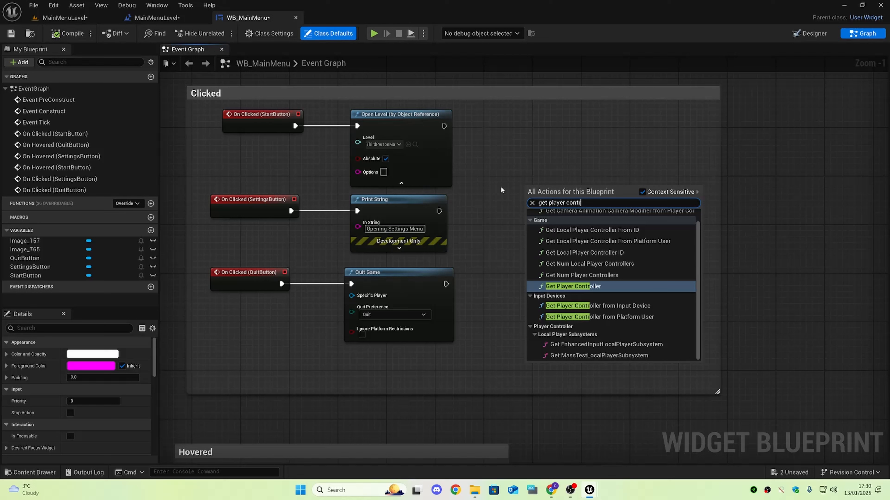
key("Return")
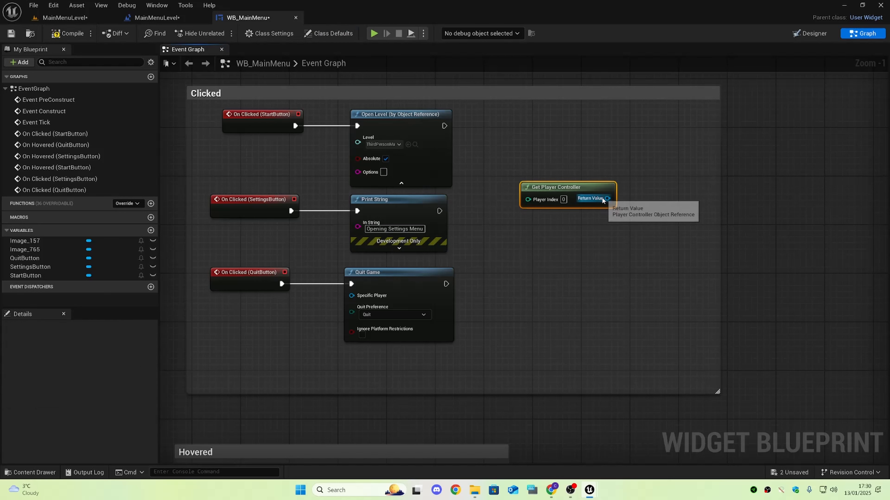
Add a Set Show Mouse Cursor node targeting the player controller, left unchecked, and run it after Open Level.
left_click_drag(607, 198, 648, 139)
type("se")
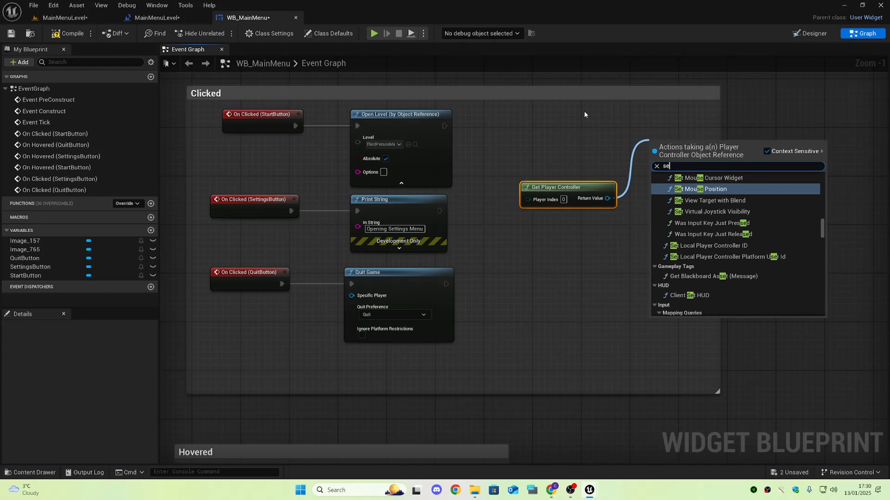
type("t ")
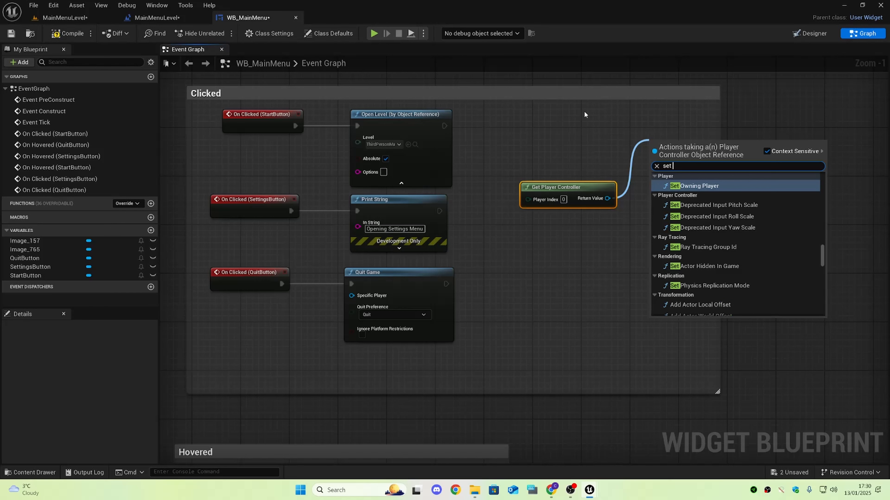
type("show mouse")
key("Return")
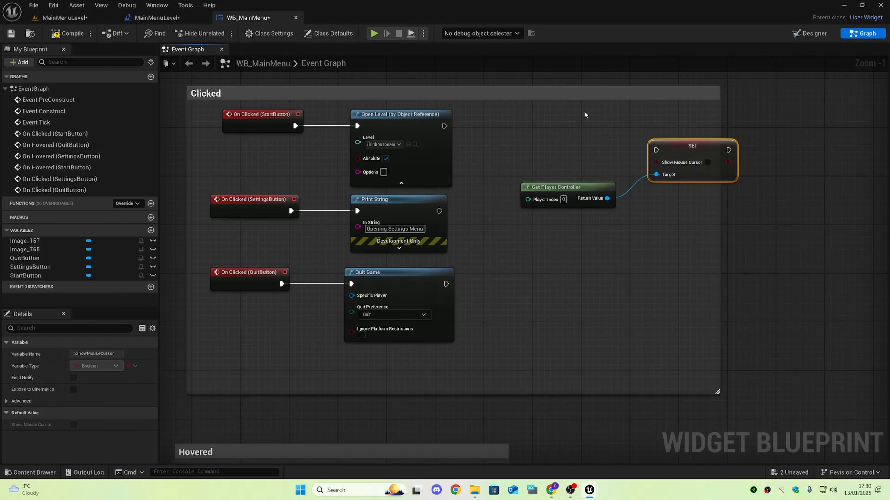
left_click_drag(649, 150, 445, 125)
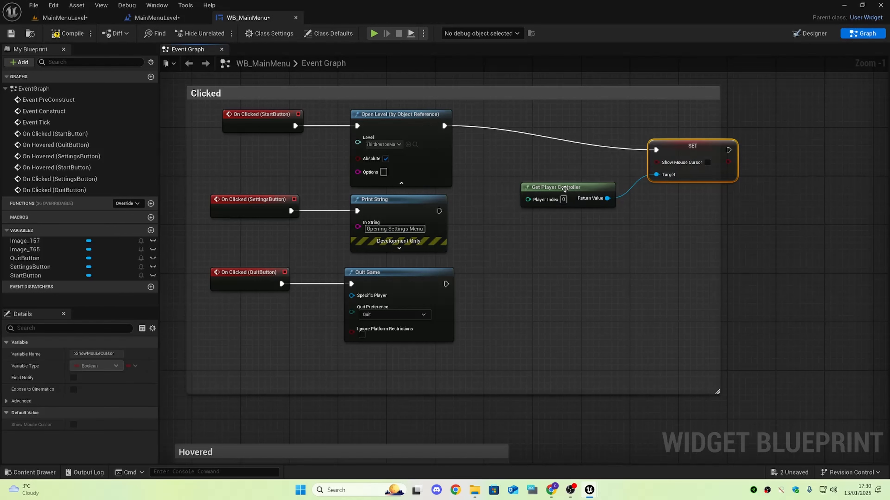
Move Get Player Controller and the Show Mouse Cursor SET node inside the Clicked box, aligning SET with Open Level.
left_click_drag(580, 194, 529, 163)
left_click_drag(656, 162, 643, 121)
left_click_drag(275, 145, 260, 96)
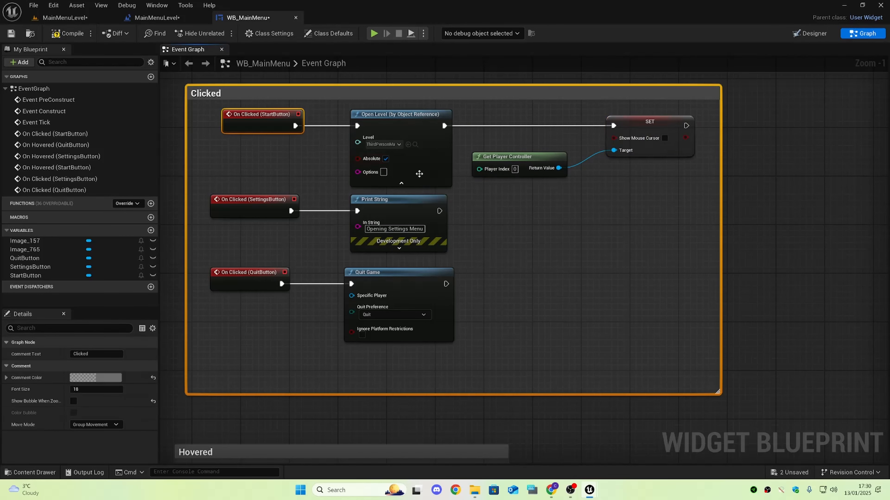
left_click_drag(471, 184, 423, 139)
left_click(532, 156)
left_click(649, 147)
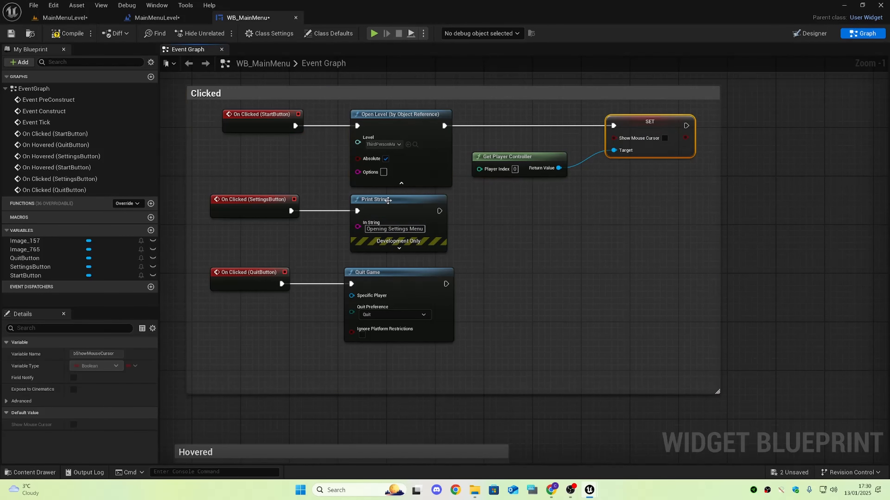
right_click_drag(531, 224, 508, 262)
left_click_drag(534, 207, 714, 207)
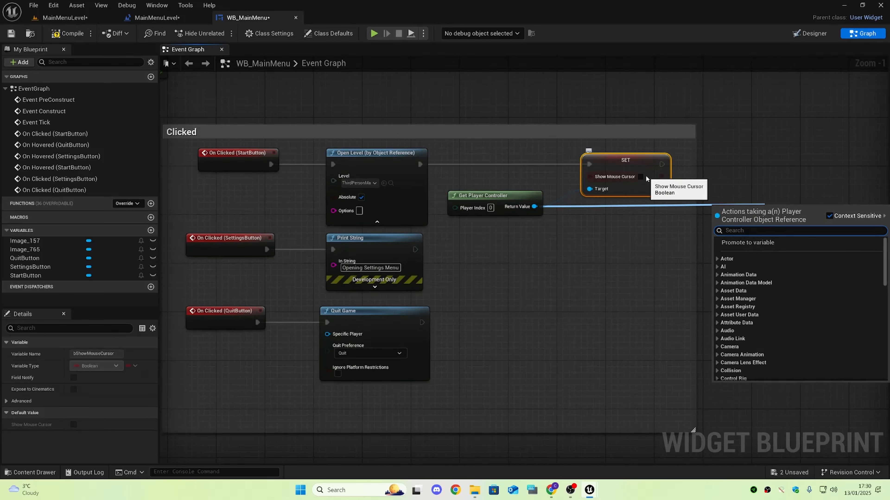
key("alt+Tab")
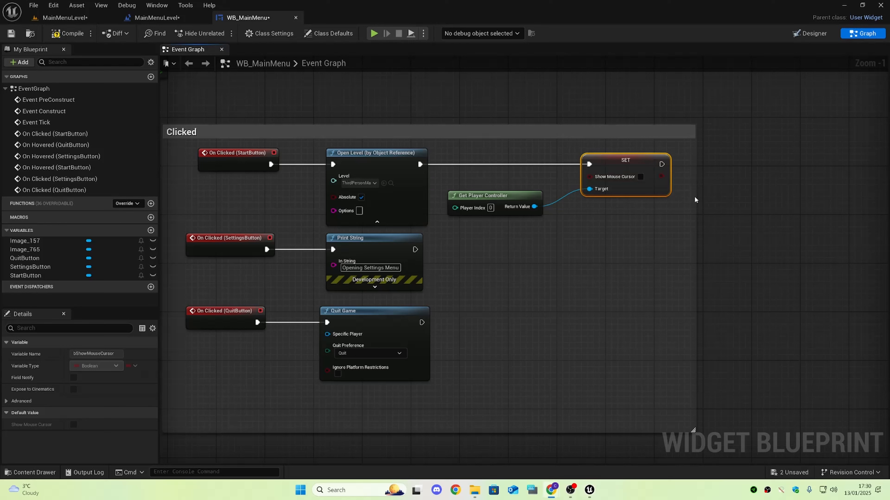
Add a Set Input Mode Game Only node fed by Get Player Controller, run it after SET, and align it with the chain.
left_click_drag(534, 208, 737, 159)
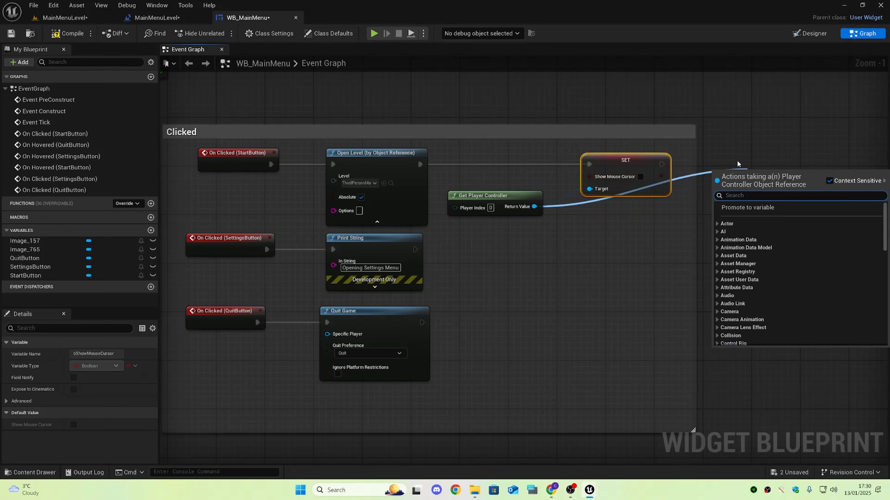
type("set  game mo")
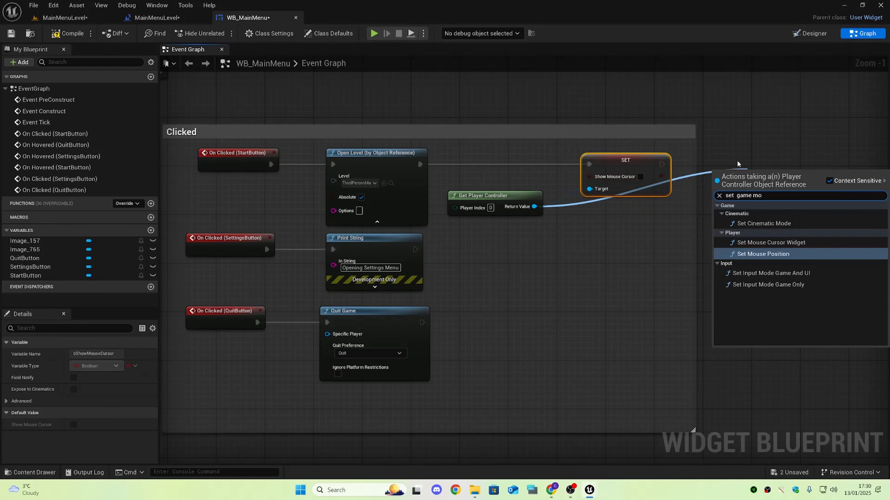
key("Down")
key("Down")
key("Return")
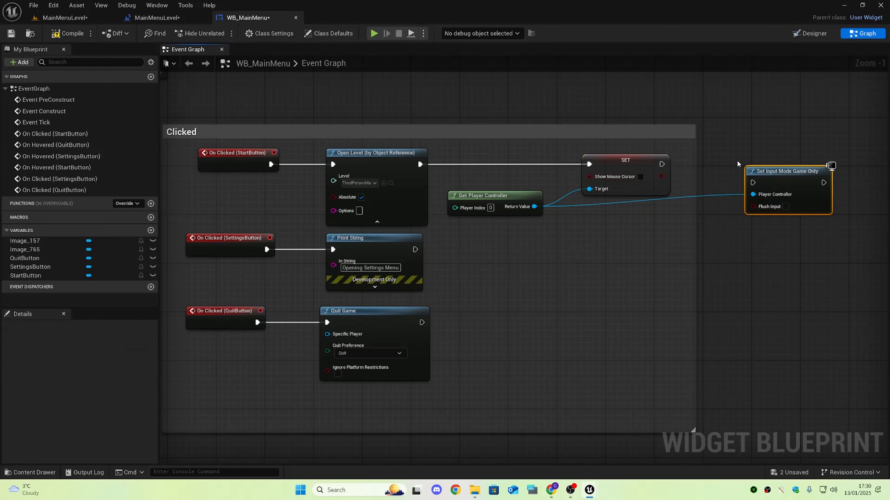
left_click_drag(752, 182, 661, 164)
left_click_drag(786, 181, 774, 162)
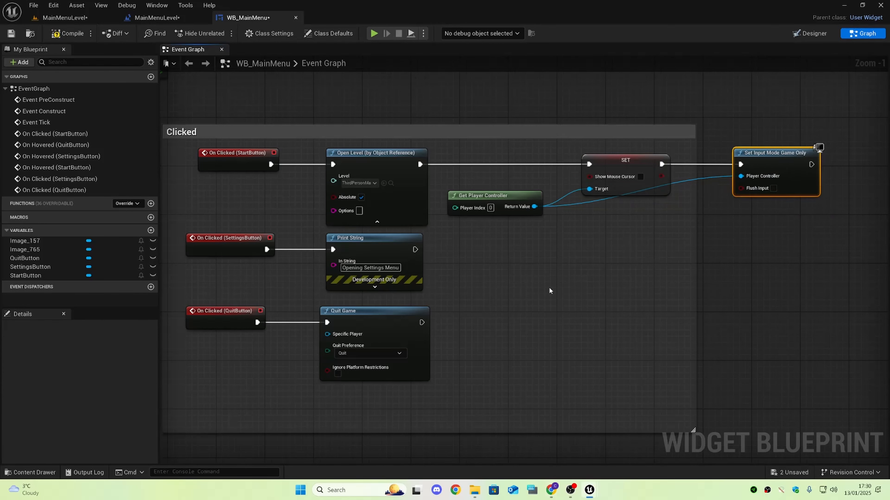
Widen the Clicked comment box to enclose the Set Input Mode Game Only node.
right_click_drag(549, 288, 508, 282)
right_click_drag(596, 244, 621, 279)
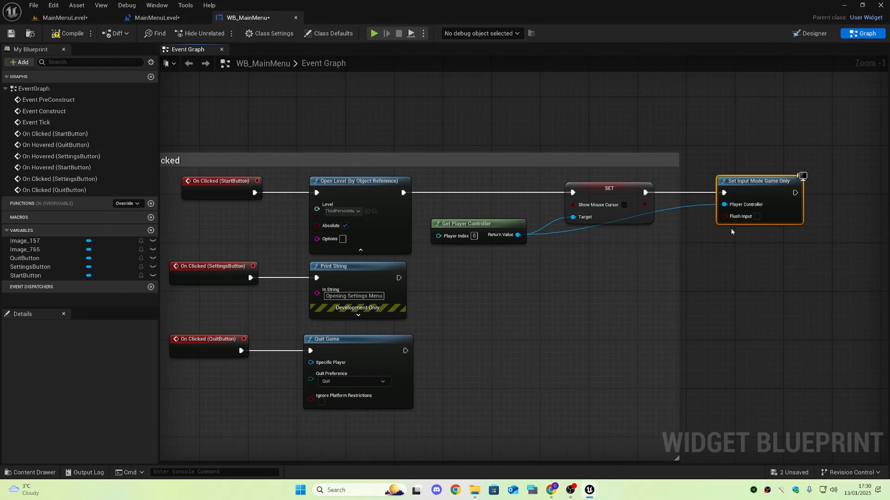
left_click_drag(678, 245, 837, 242)
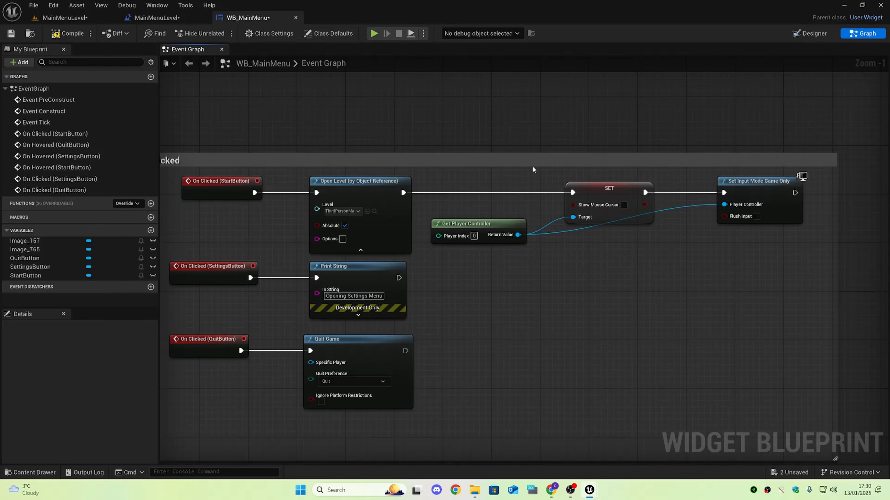
Play MainMenuLevel, start the game from the menu, and walk the character forward to test game input.
left_click(80, 21)
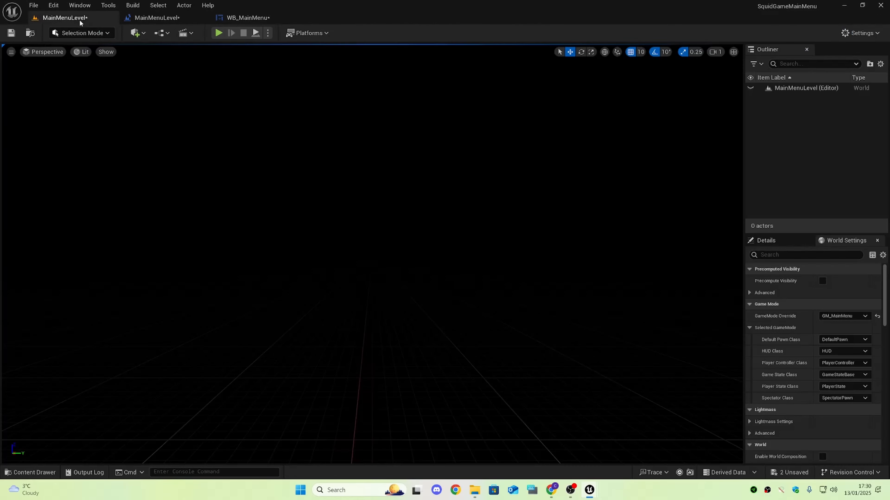
left_click(219, 33)
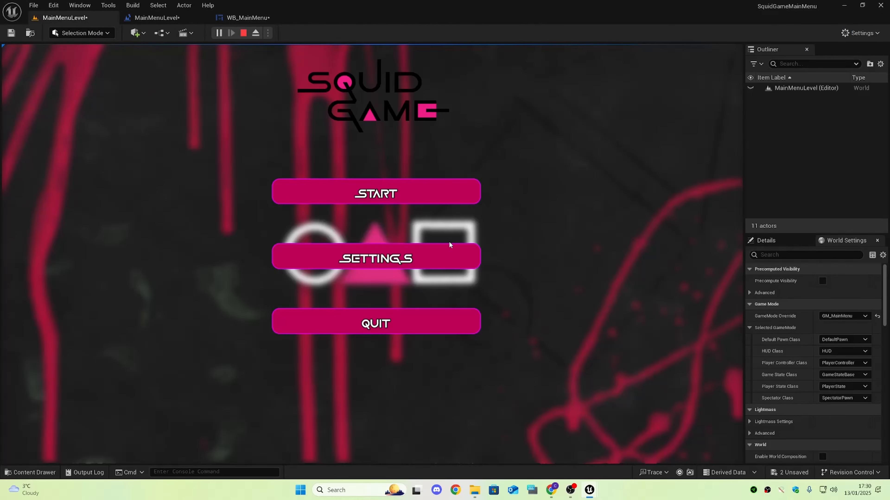
left_click(413, 194)
key("w")
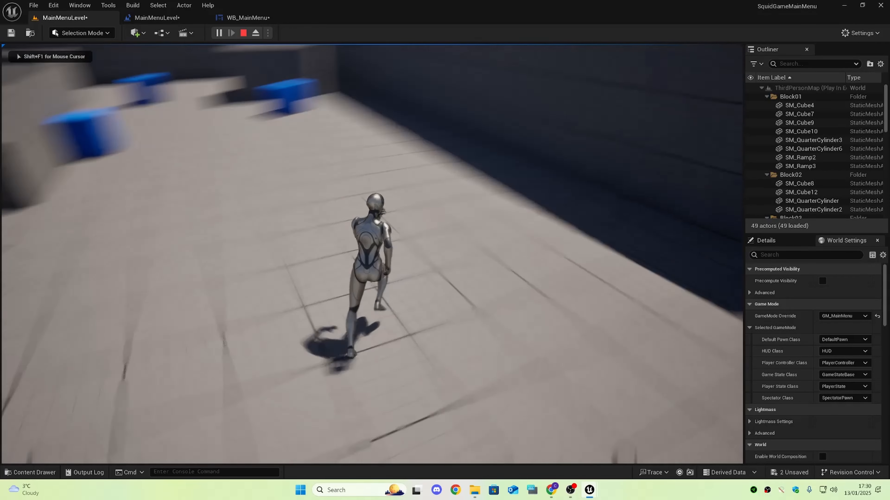
End the running session, replay MainMenuLevel, and test the menu's Settings and Quit buttons.
key("Escape")
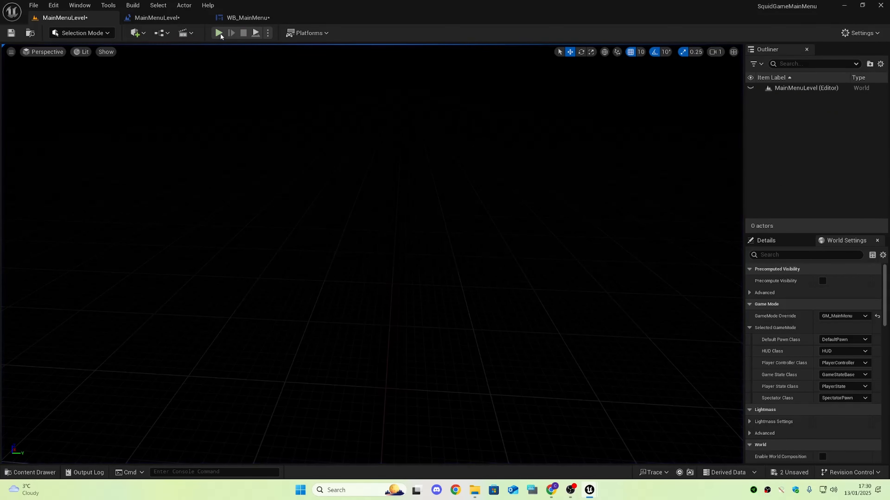
left_click(219, 33)
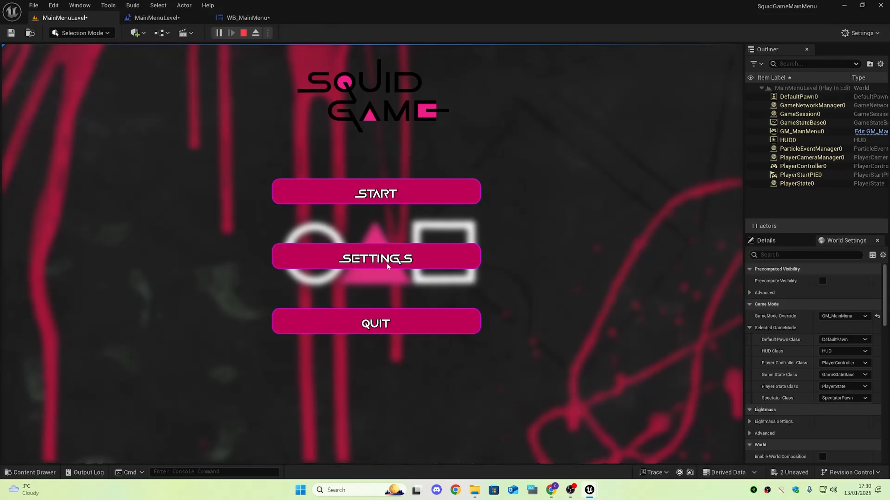
left_click(389, 255)
left_click(406, 328)
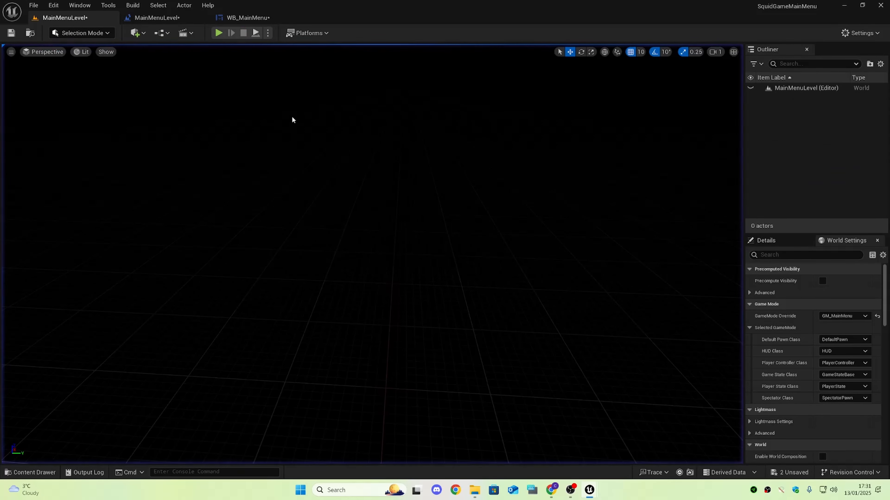
Close the SquidGameMainMenu project, saving MainMenuLevel and WB_MainMenu.
left_click(142, 19)
left_click(105, 19)
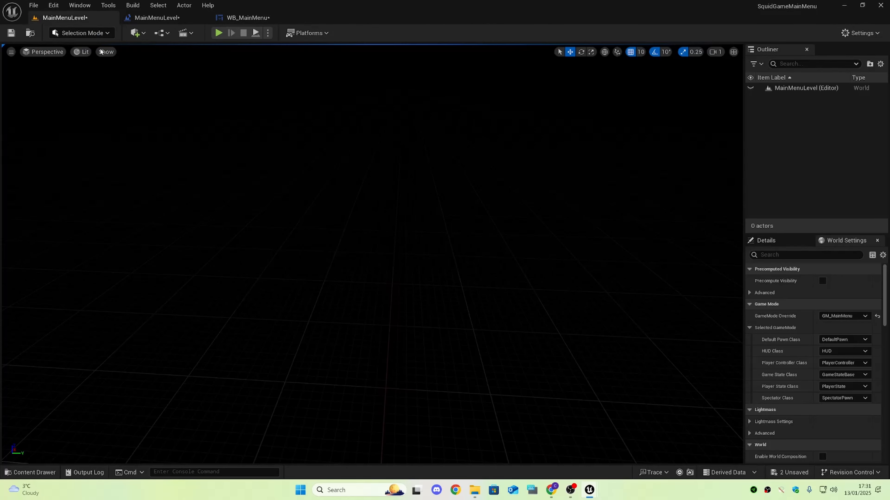
right_click_drag(372, 254, 246, 191)
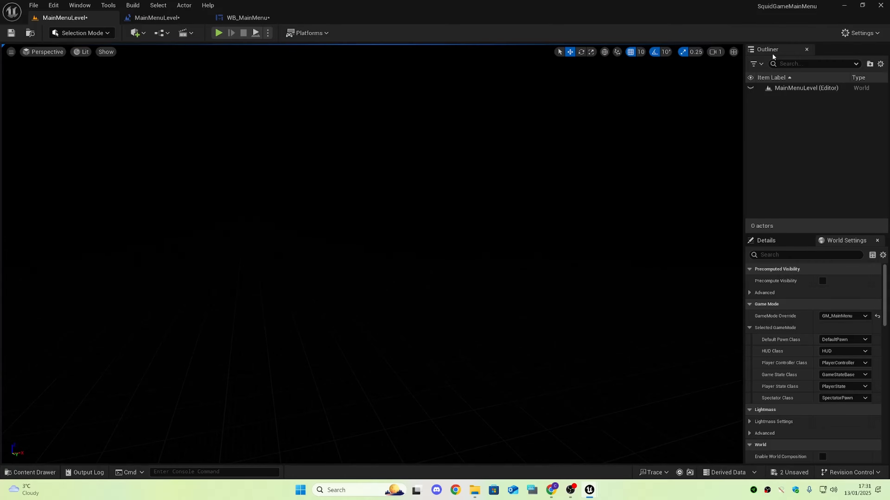
left_click(881, 6)
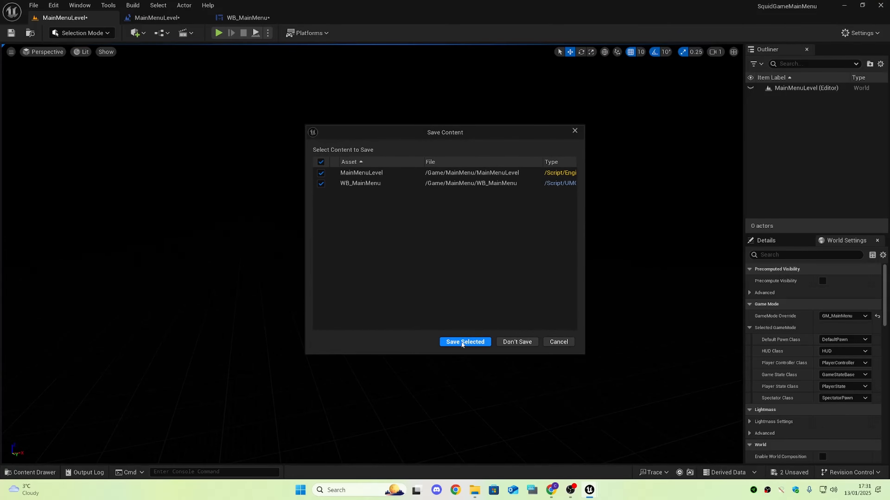
left_click(466, 344)
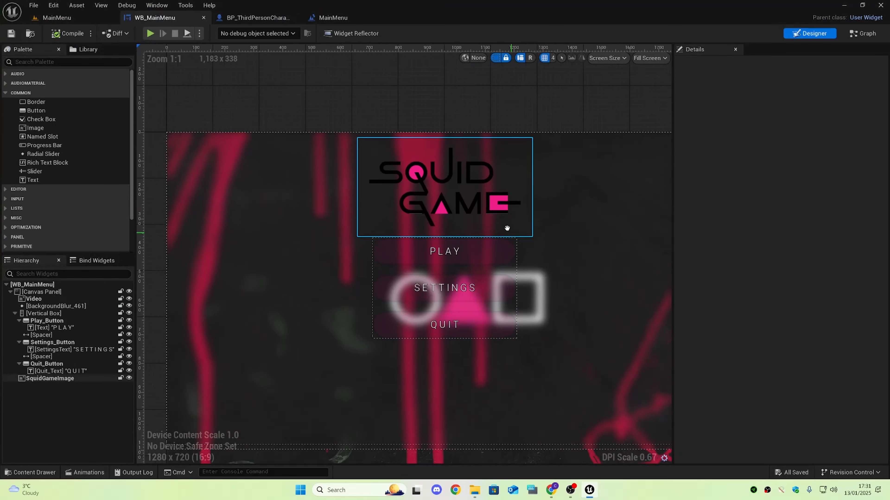
In the SquidGame_WithLoco project, preview the finished WB_MainMenu in a standalone window and test its Settings button.
scroll(487, 228, "down", 4)
scroll(490, 264, "up", 4)
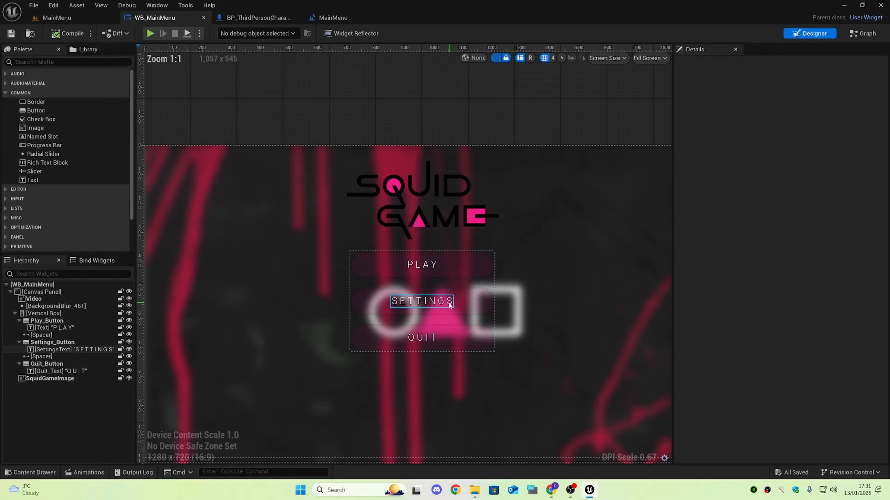
left_click(150, 34)
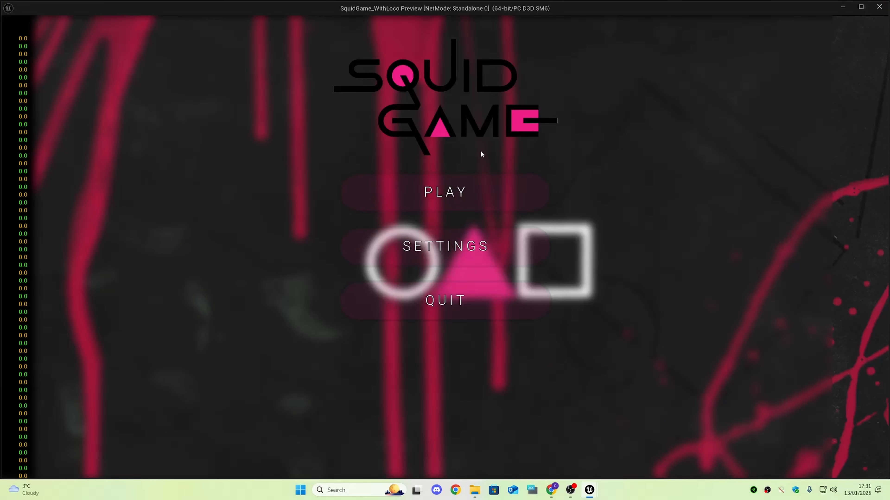
left_click(434, 252)
left_click(434, 252)
key("Escape")
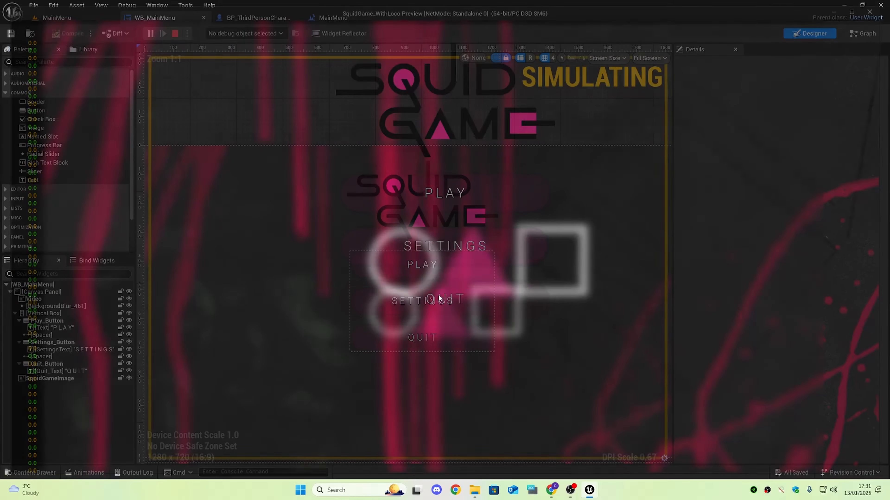
Examine the WB_MainMenu event graph, including the hover and click sound logic for the Play, Settings and Quit buttons.
scroll(314, 117, "down", 1)
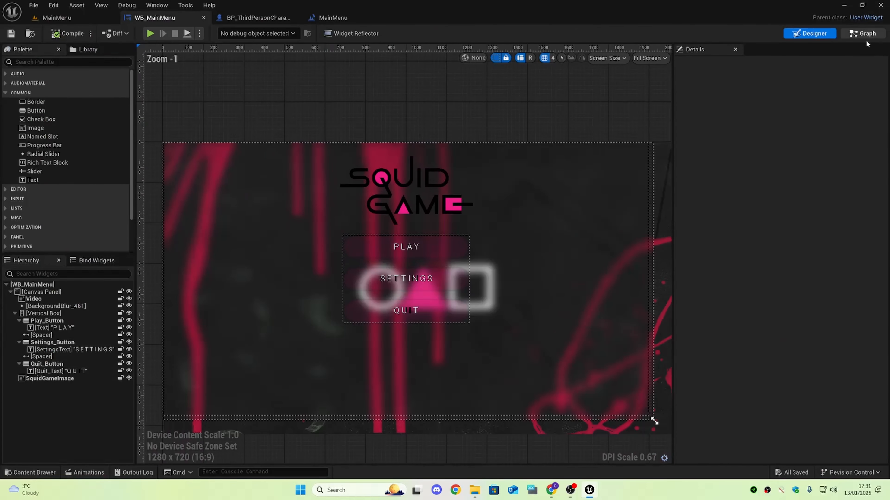
left_click(862, 33)
scroll(496, 135, "down", 3)
scroll(500, 166, "up", 4)
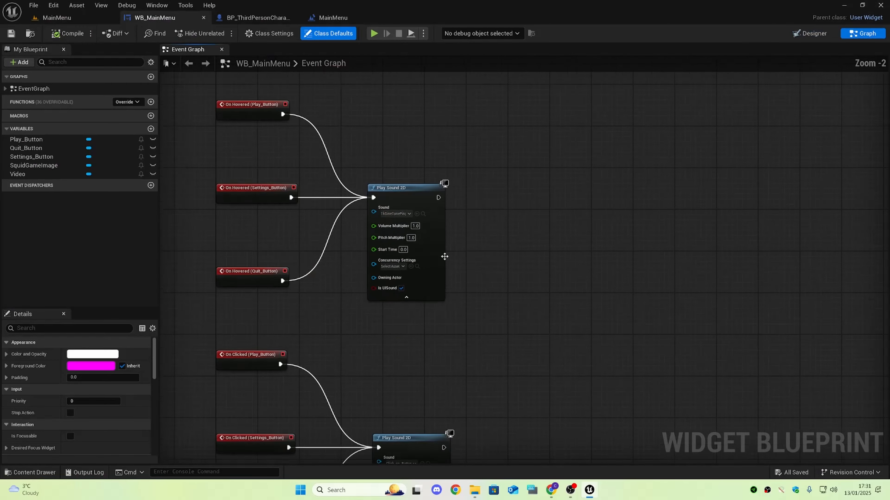
right_click_drag(567, 266, 549, 190)
scroll(550, 190, "down", 3)
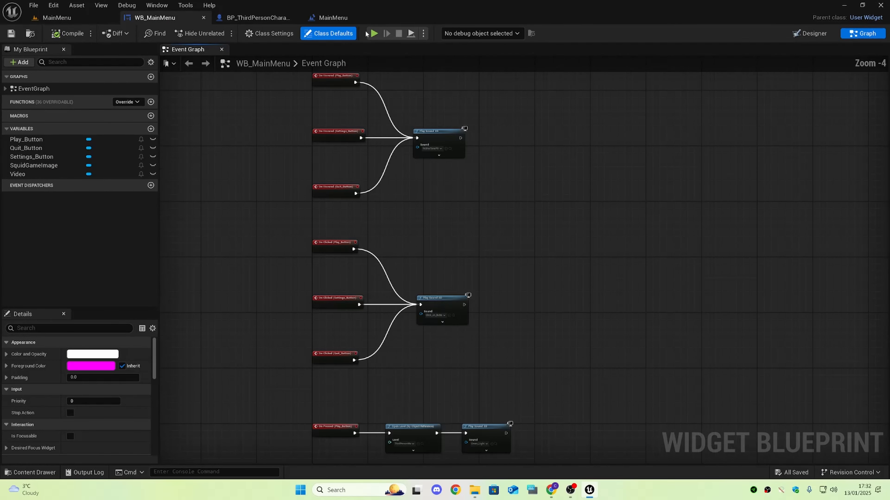
Play the MainMenu level, enter the game through its Play button, and walk the character forward.
left_click(258, 17)
left_click(54, 17)
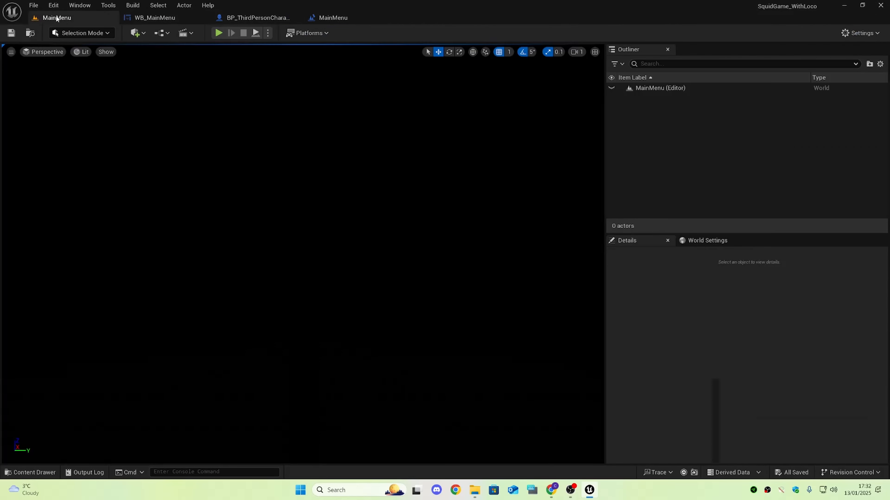
left_click(222, 33)
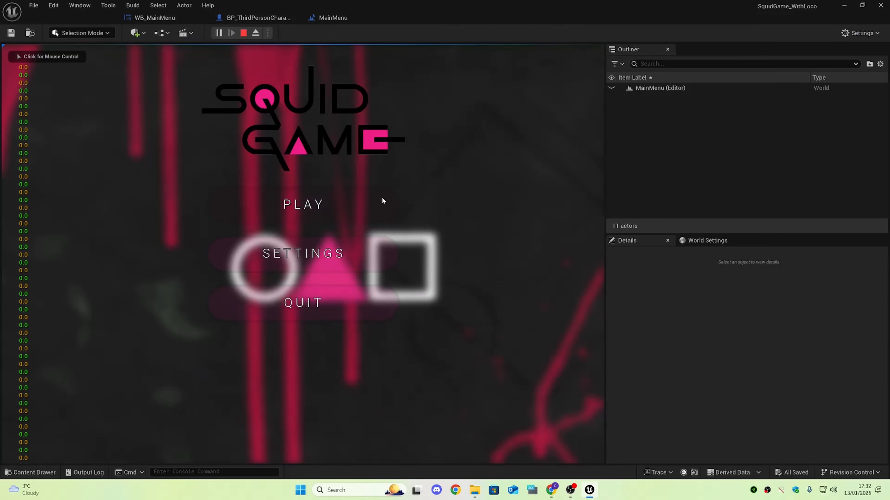
left_click(295, 205)
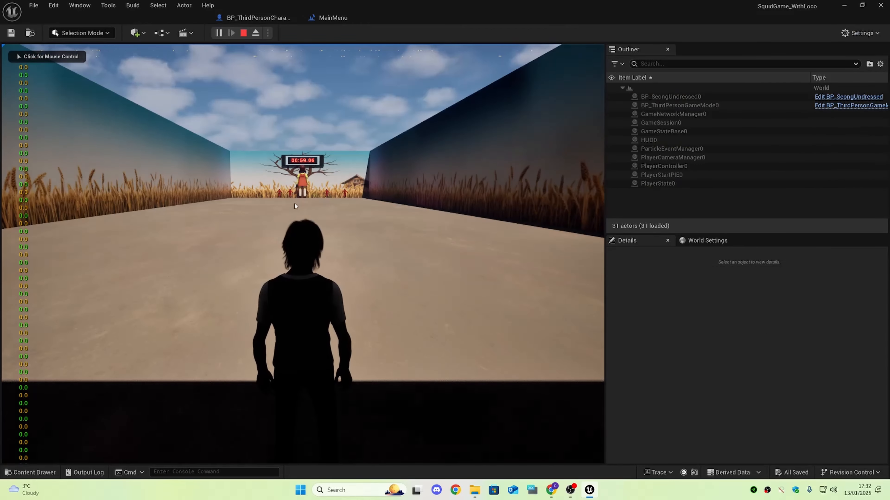
left_click(343, 210)
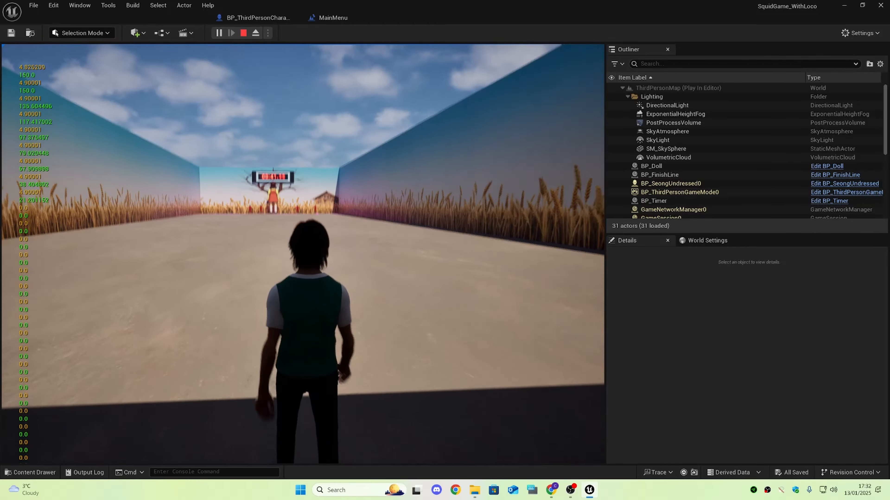
key("w")
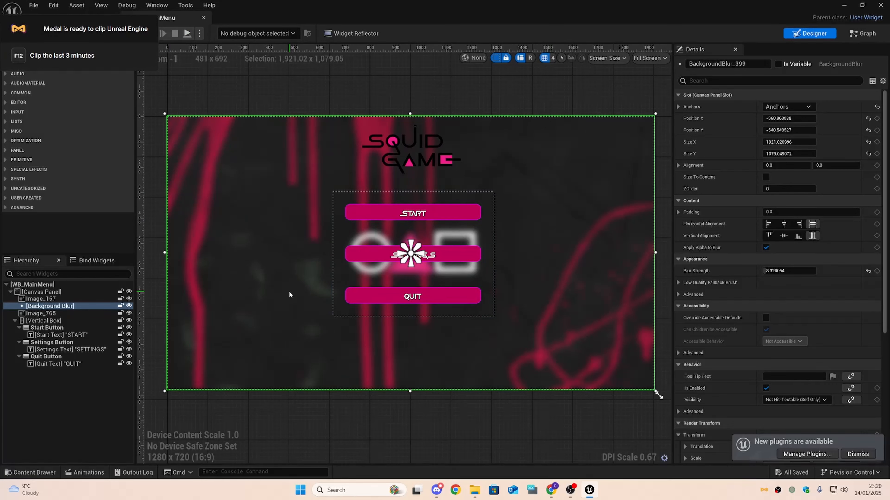
Reset the brush image of the Image_157 background in WB_MainMenu to its default and save the widget.
left_click(74, 299)
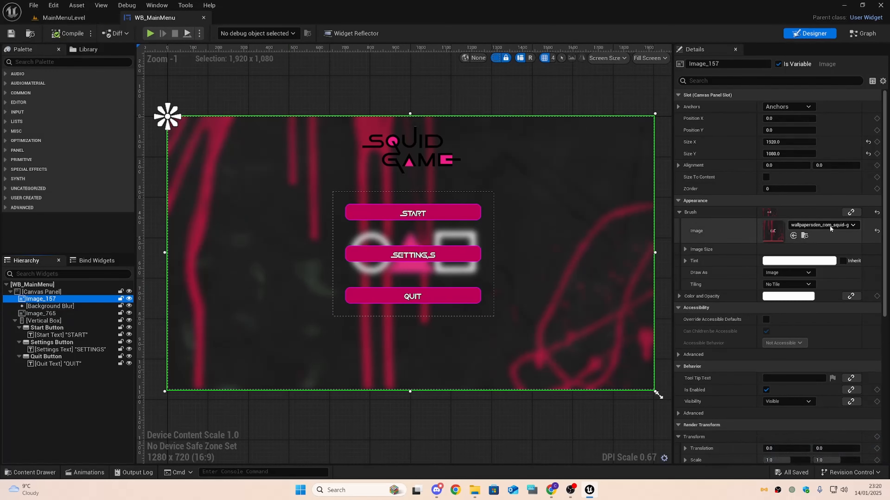
left_click(876, 232)
left_click(396, 93)
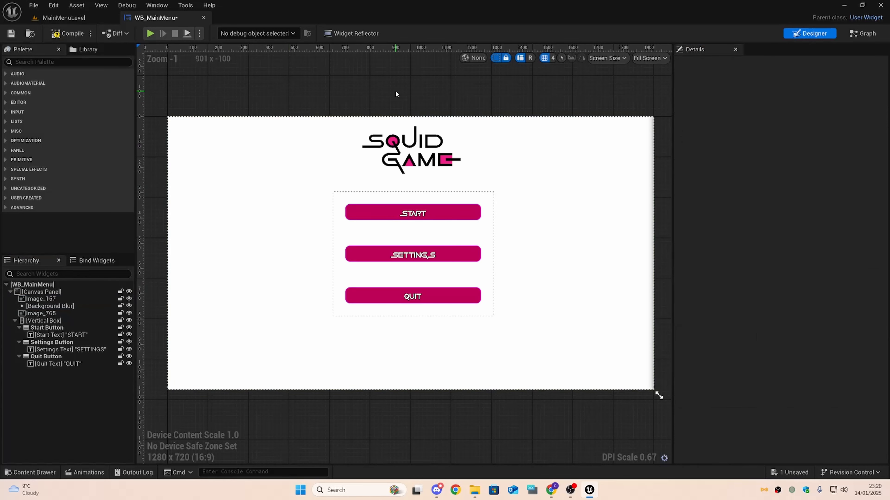
key("ctrl+s")
key("ctrl+alt+s")
left_click(661, 375)
Open RLGL Movie from the Videos folder, skim through the footage, and close the player.
mouse_move(474, 490)
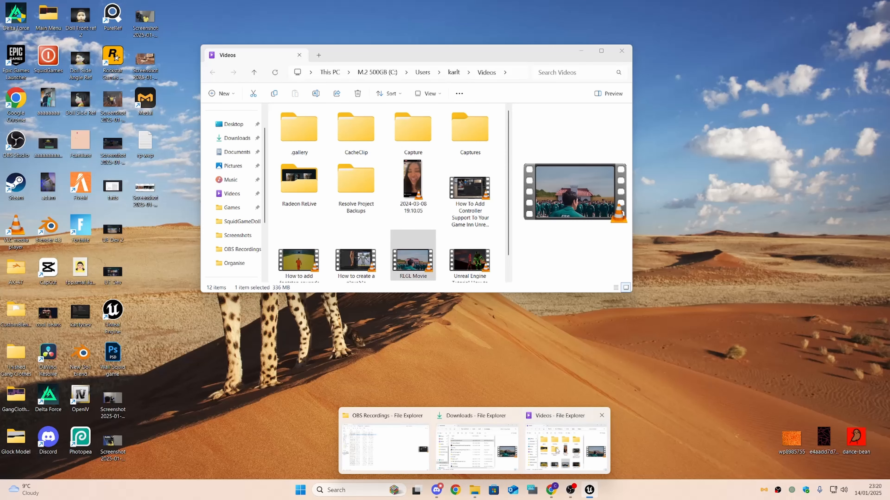
left_click(556, 449)
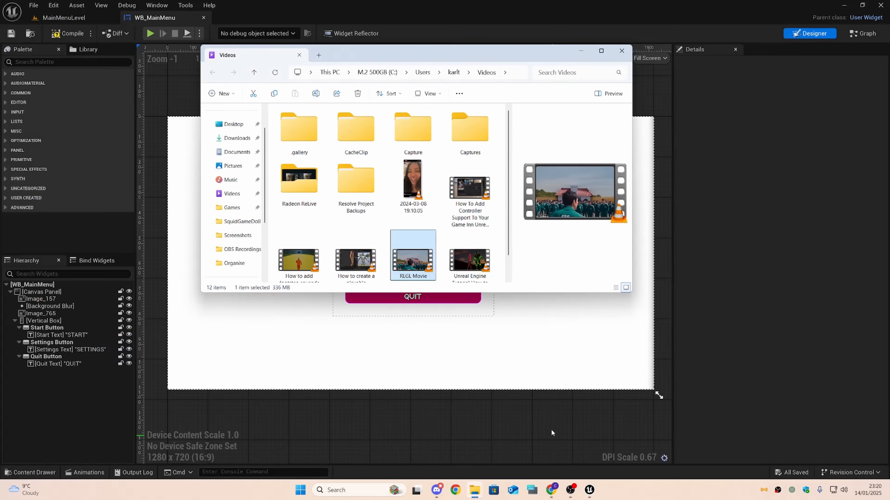
double_click(424, 253)
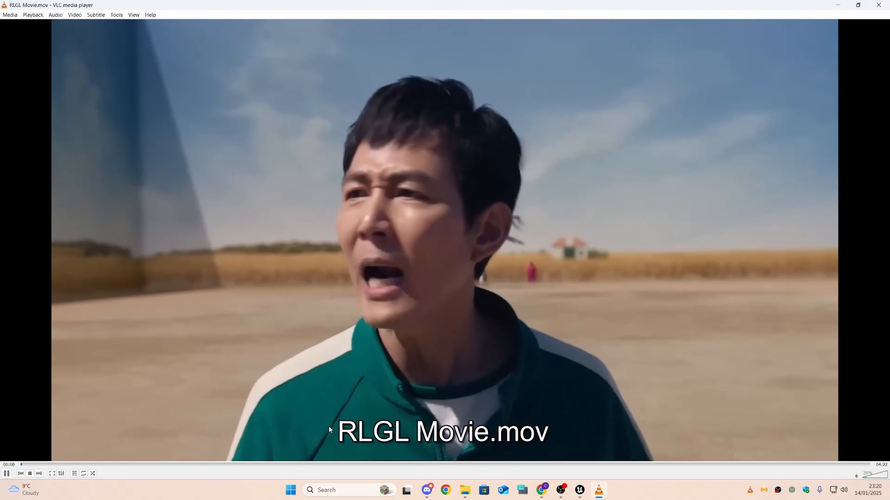
left_click_drag(161, 465, 770, 449)
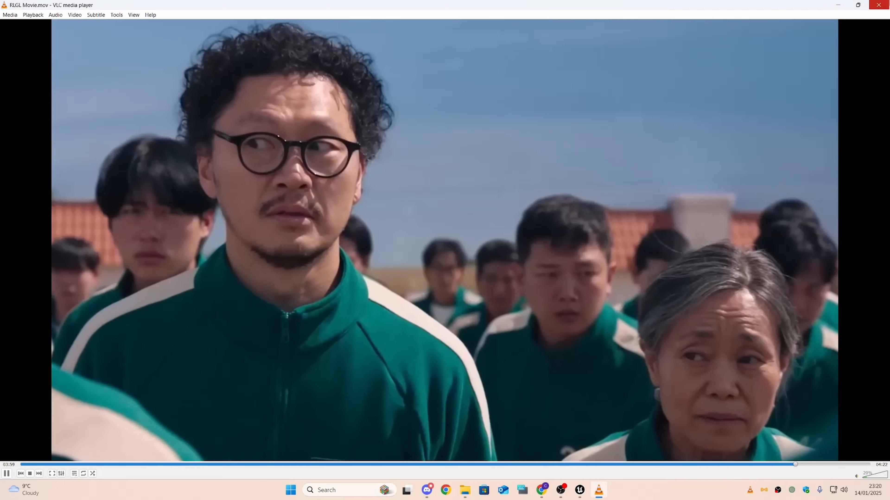
left_click(878, 5)
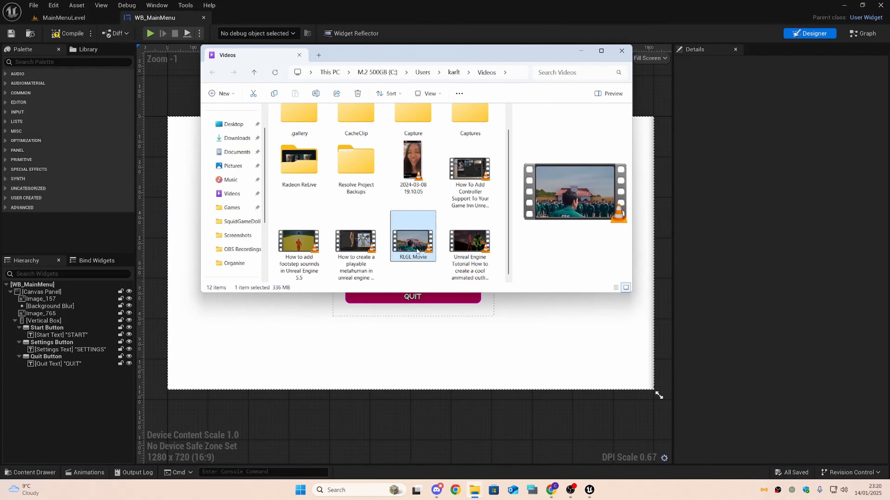
Import the RLGL Movie video from the Videos folder into the project's MainMenu content folder.
left_click(726, 346)
key("ctrl+space")
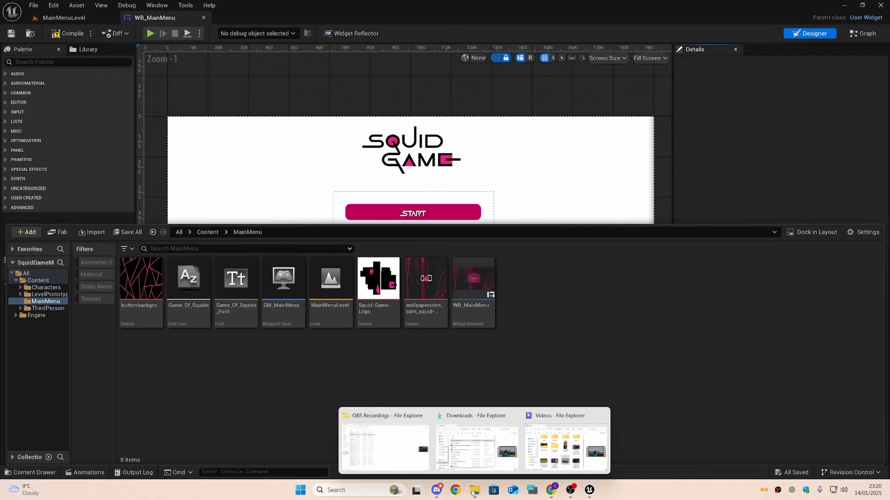
left_click(505, 439)
mouse_move(475, 490)
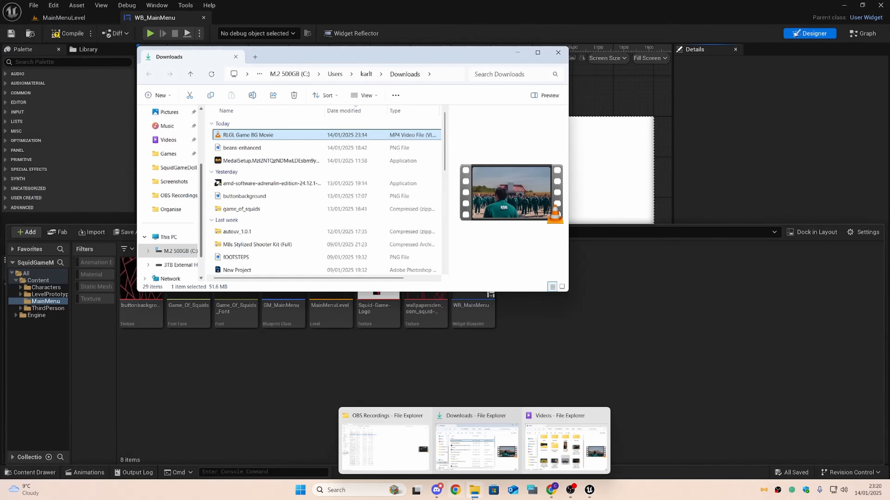
left_click(553, 454)
left_click_drag(413, 242, 566, 326)
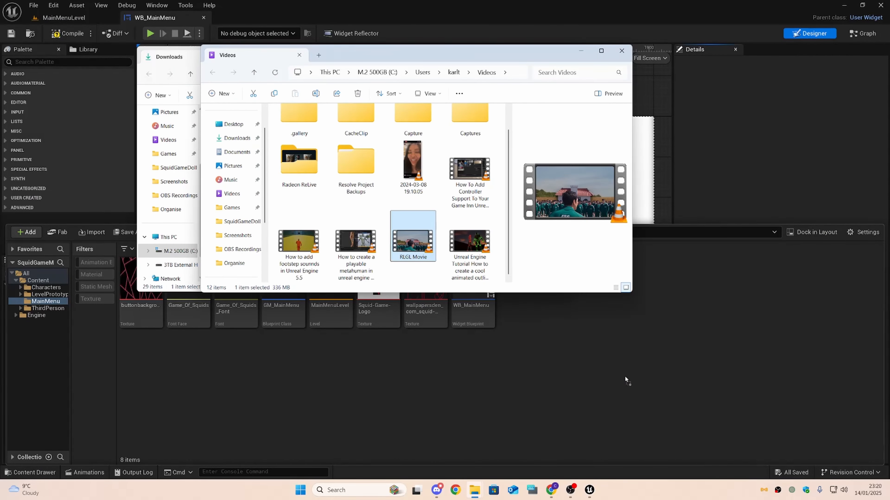
left_click_drag(591, 384, 584, 391)
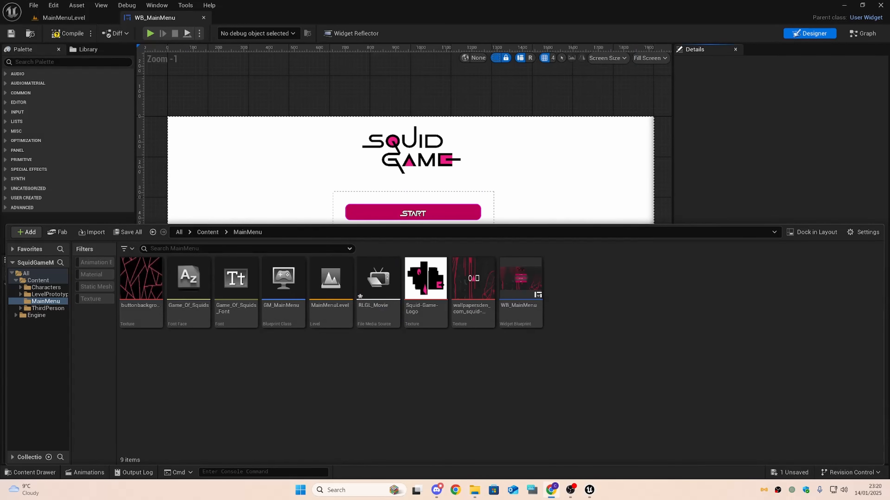
Create a Media Player with a linked video output MediaTexture in the MainMenu folder and name it MP_RLGL.
right_click(587, 351)
mouse_move(645, 403)
left_click(739, 390)
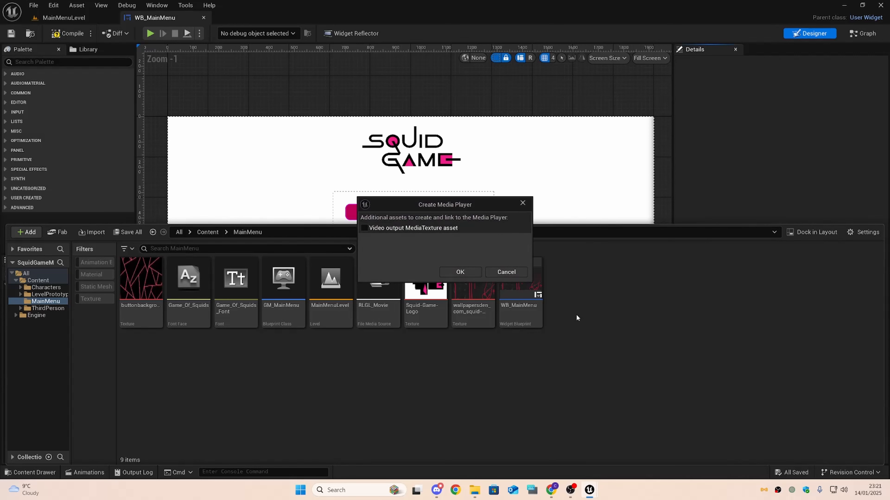
left_click(439, 231)
left_click(460, 273)
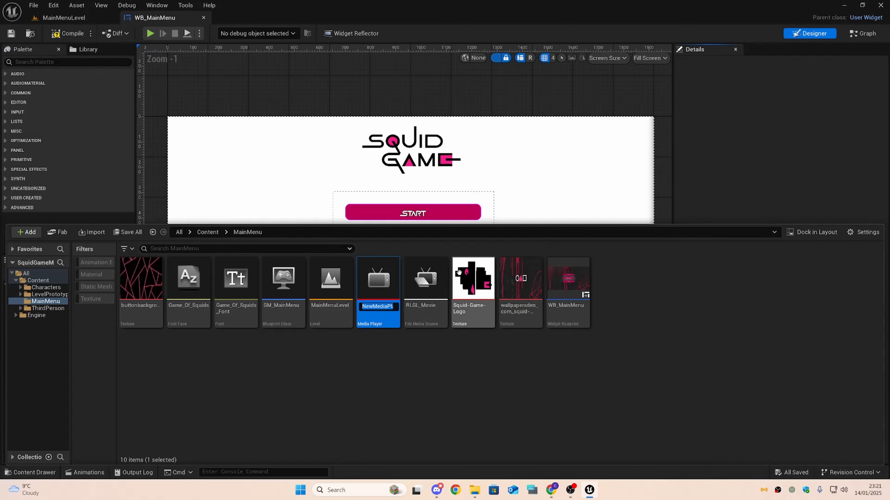
type("MP_RLGL")
key("Return")
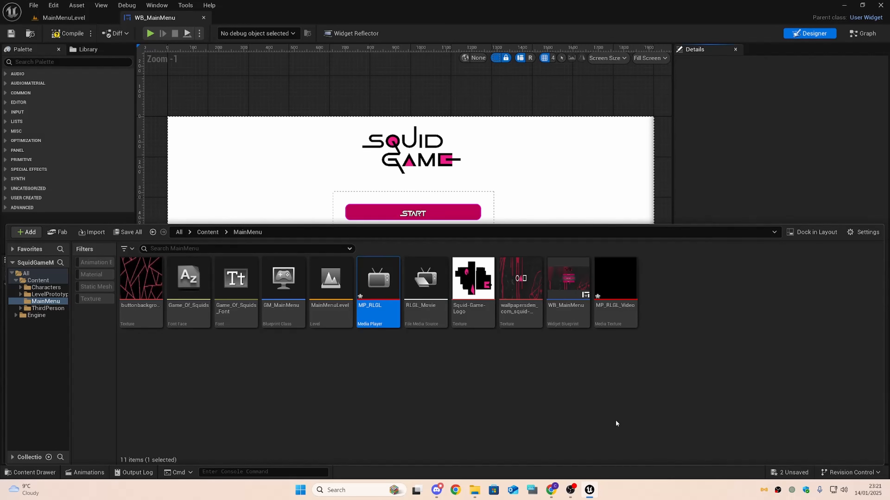
Open the MP_RLGL media player and inspect the actions available for the MP_RLGL_Video media texture.
double_click(389, 291)
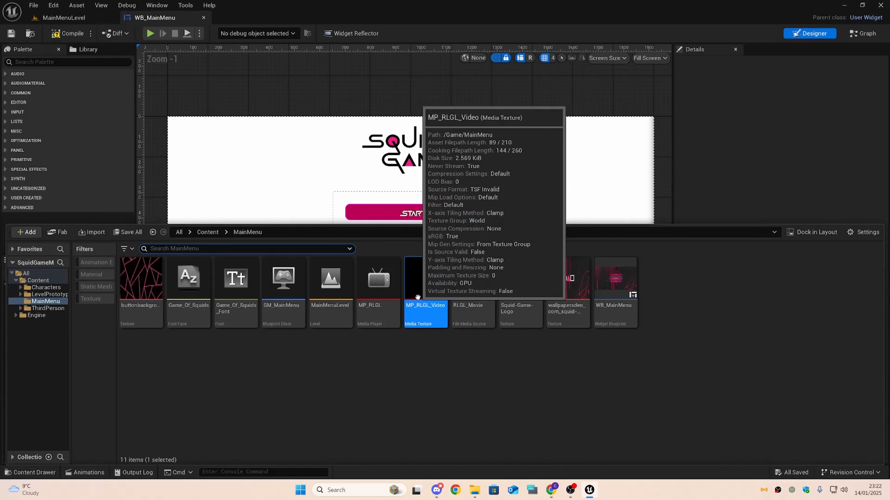
right_click(419, 299)
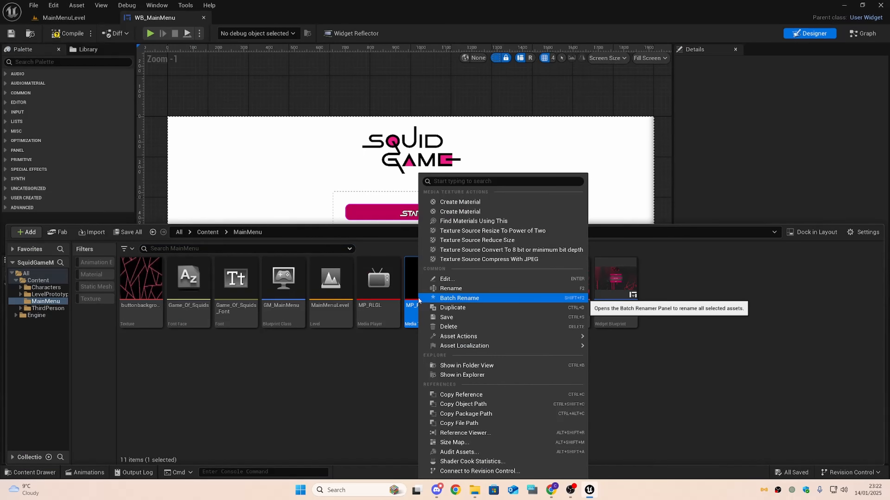
left_click(216, 398)
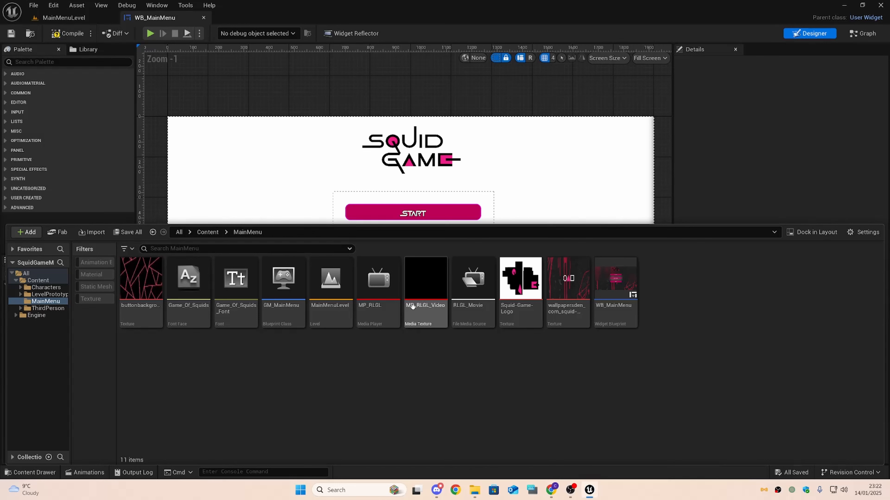
Create a material from the MP_RLGL_Video media texture in the MainMenu folder, keeping the suggested name.
right_click(417, 291)
left_click(489, 212)
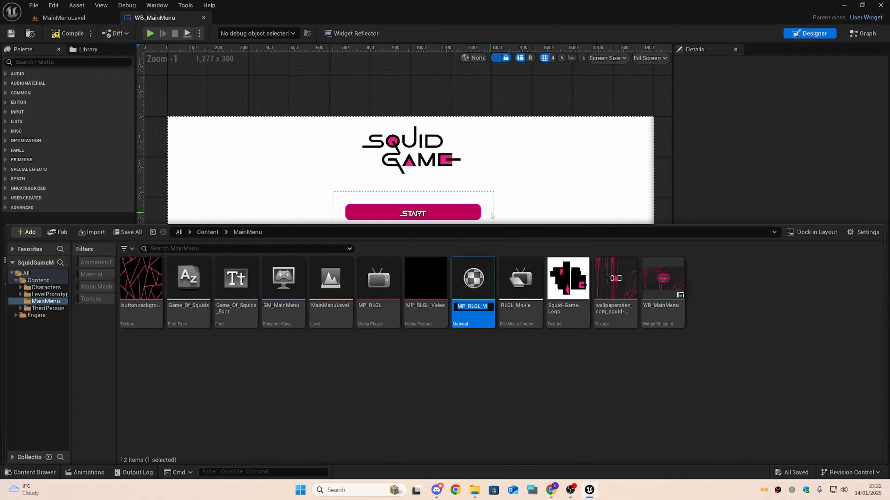
key("Return")
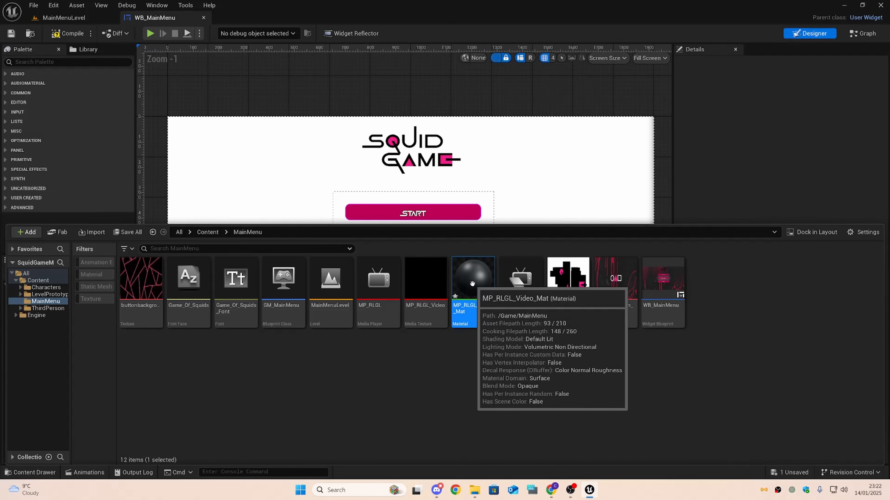
In the MP_RLGL_Video_Mat material, connect the Texture Sample's RGB output to Emissive Color as well, apply the change, and close the editor.
double_click(471, 285)
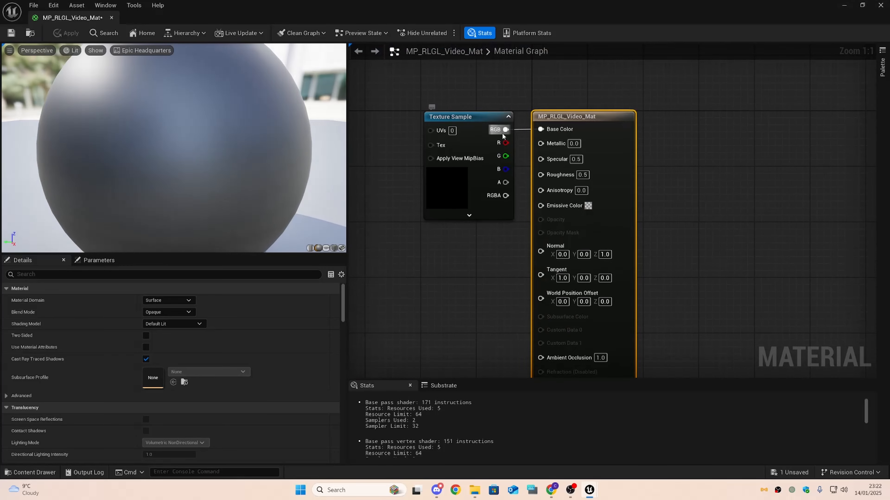
left_click_drag(506, 129, 540, 205)
left_click(461, 239)
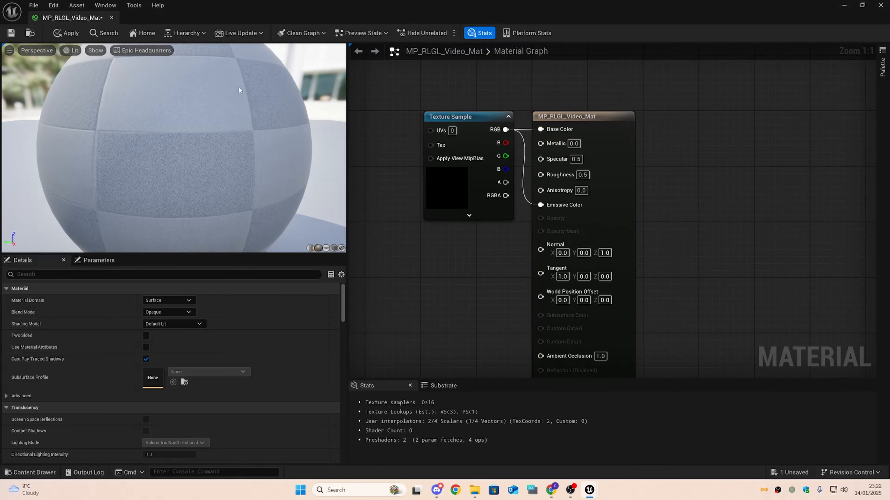
left_click(66, 33)
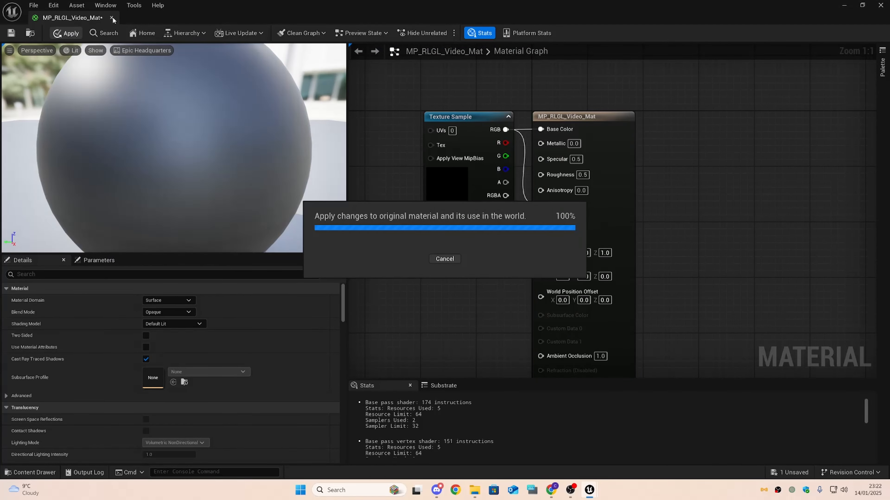
left_click(112, 18)
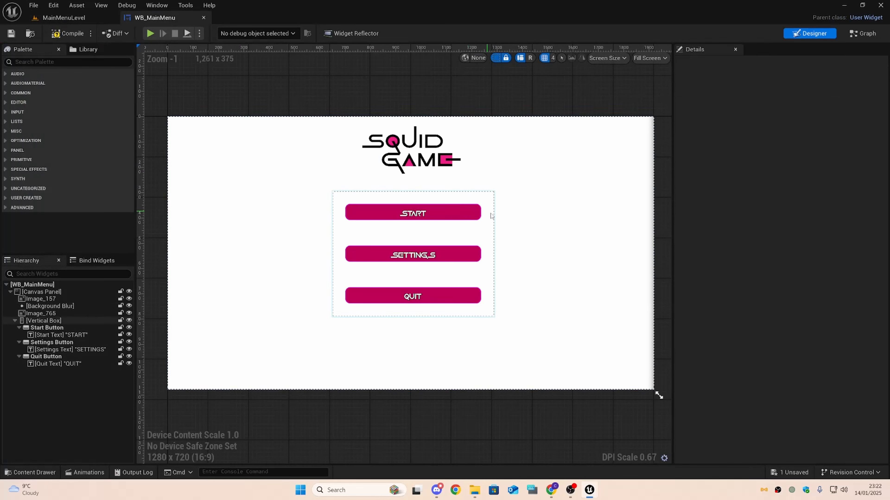
Hide the Background Blur in the WB_MainMenu designer view.
left_click(607, 224)
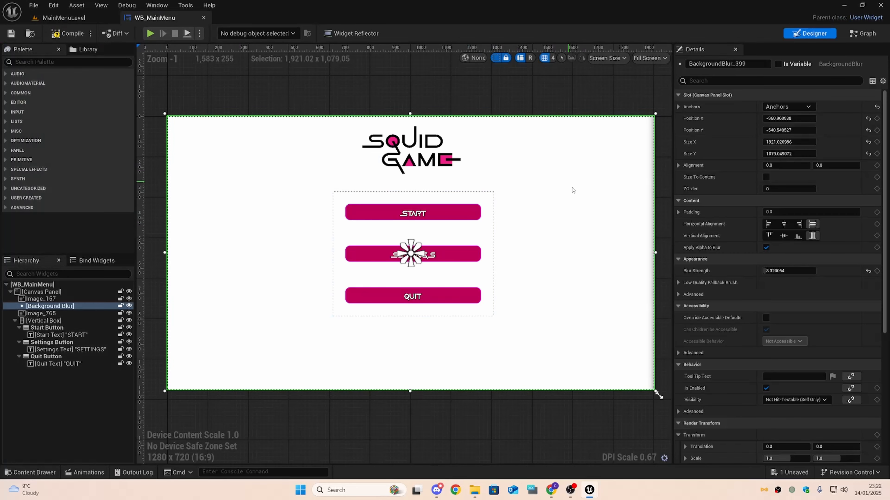
left_click(72, 297)
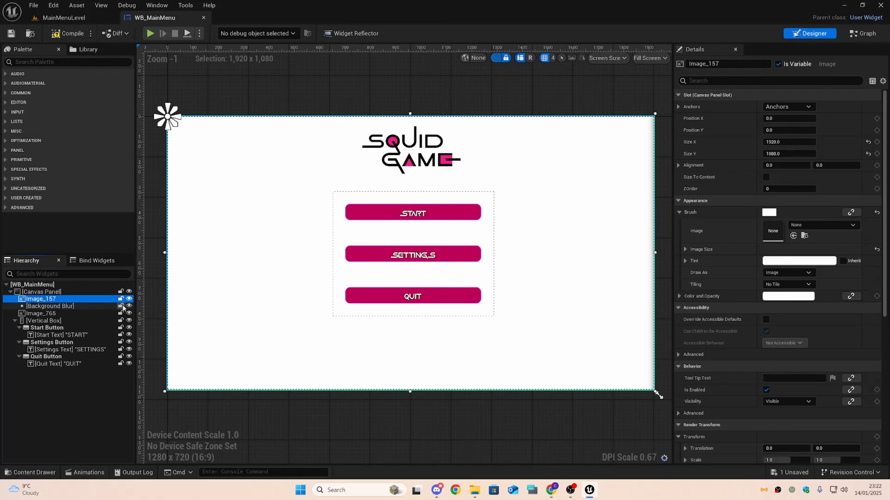
left_click(129, 306)
left_click(354, 409)
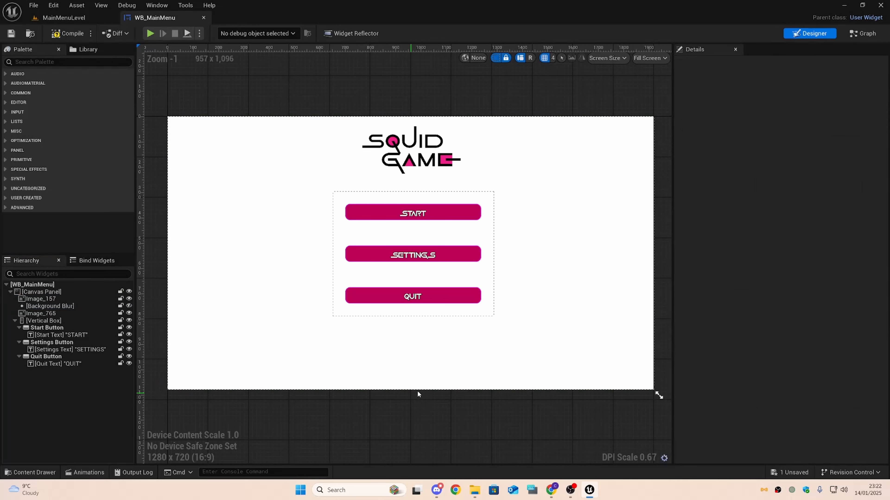
left_click(516, 355)
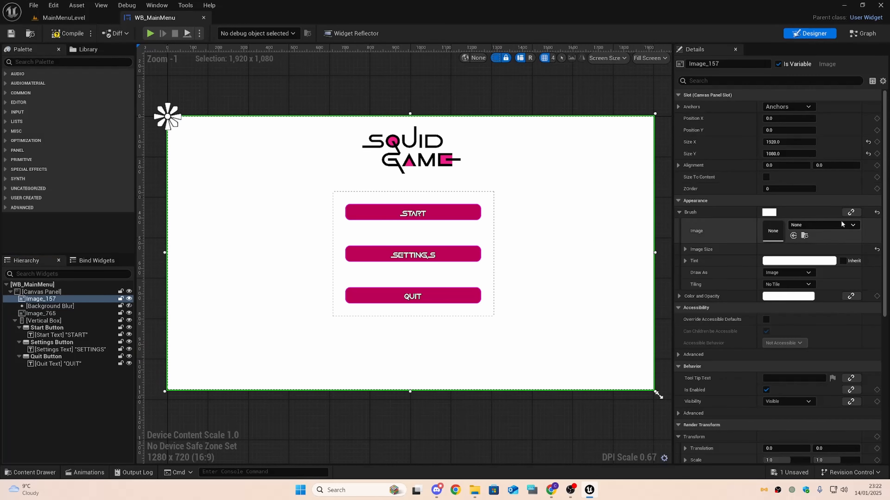
left_click(796, 225)
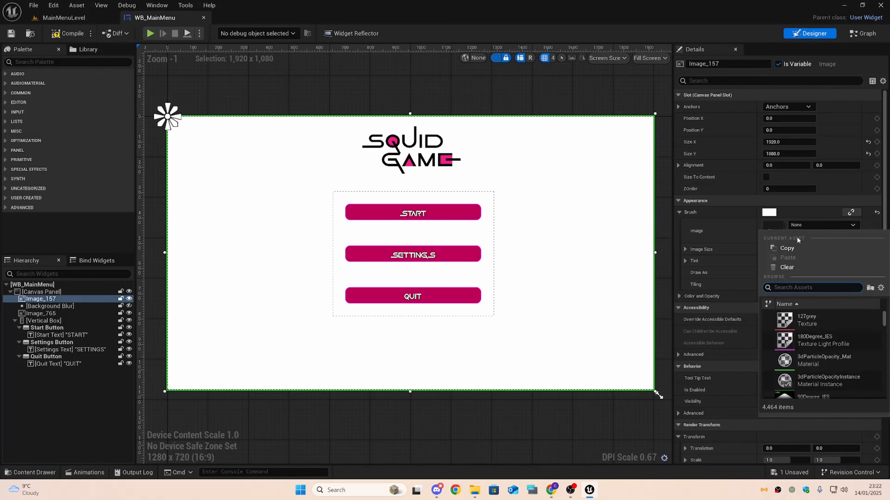
left_click(573, 430)
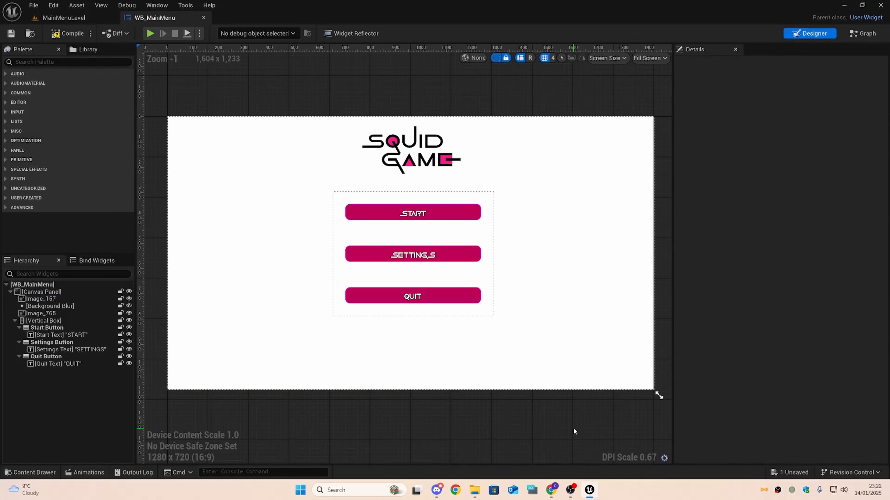
Save all unsaved assets in the project.
key("ctrl+space")
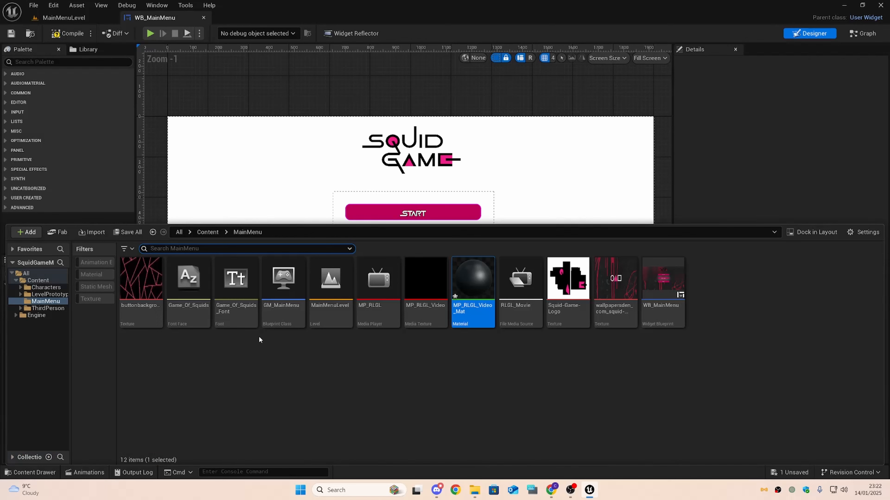
left_click(128, 232)
left_click(511, 342)
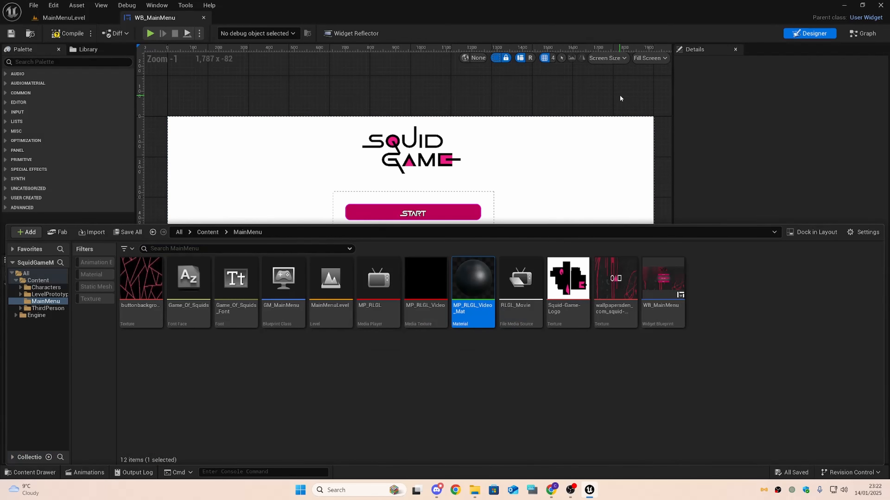
Assign MP_RLGL_Video_Mat as the brush image of the background Image_157 and change the material's domain for UI use.
left_click(521, 181)
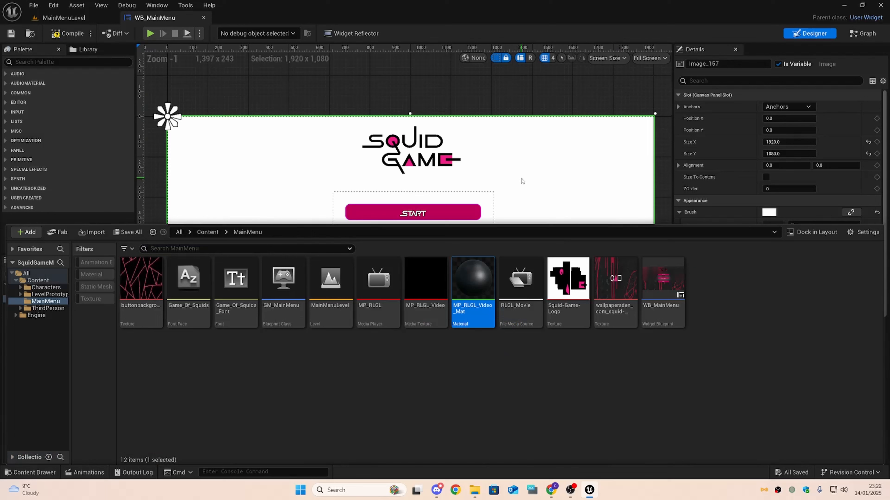
left_click(556, 103)
left_click(592, 264)
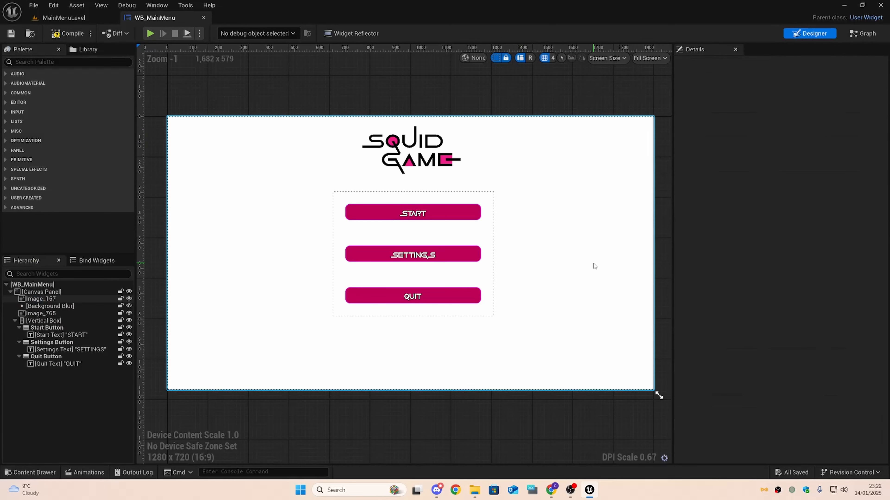
left_click(592, 265)
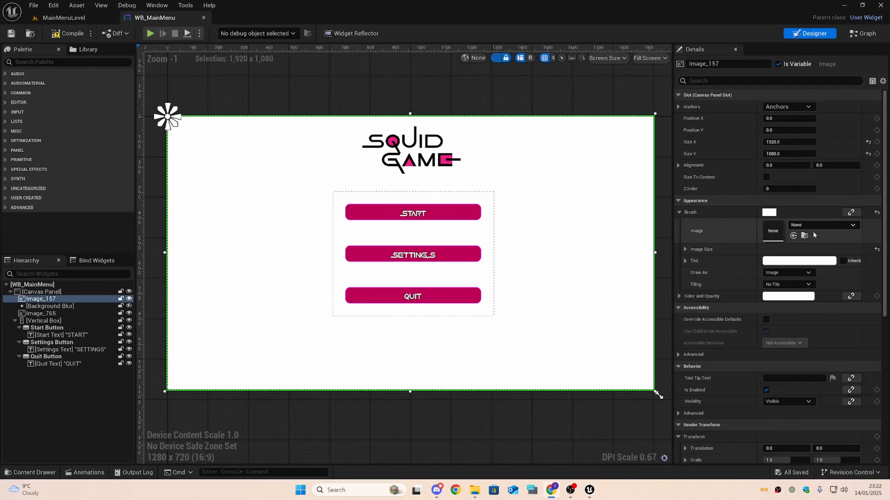
left_click(804, 235)
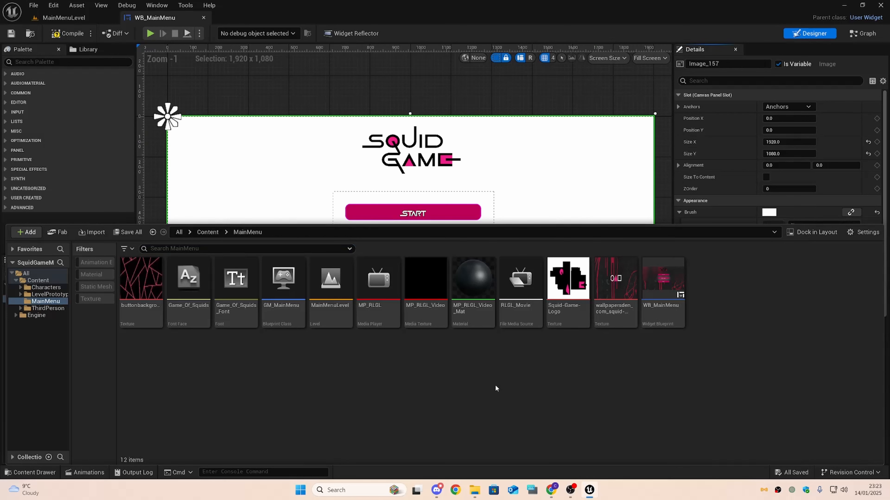
left_click(473, 290)
left_click(579, 98)
left_click(643, 256)
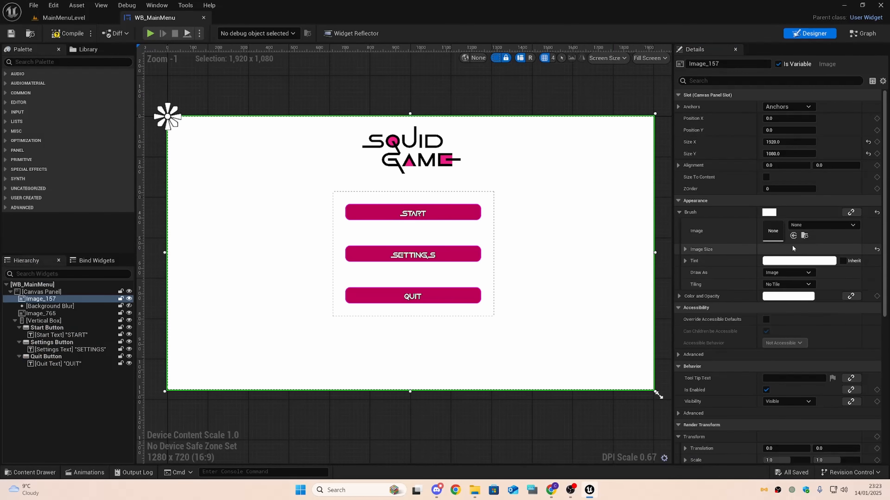
left_click(793, 235)
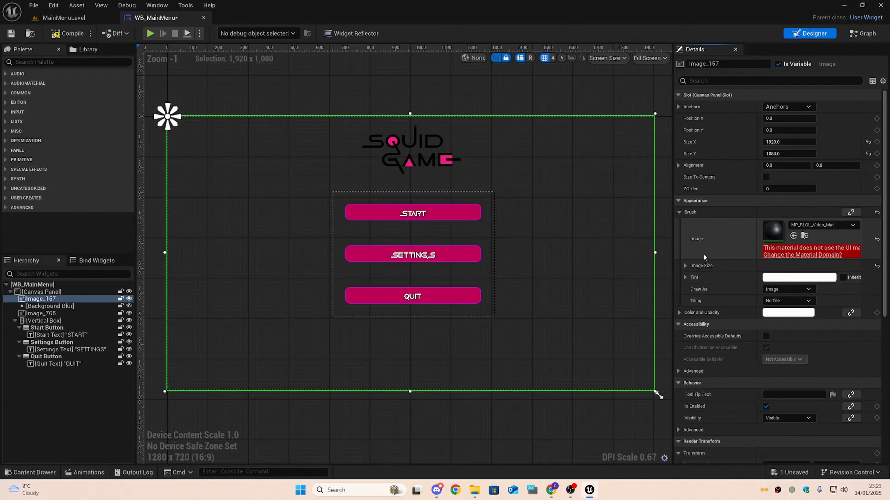
left_click(779, 256)
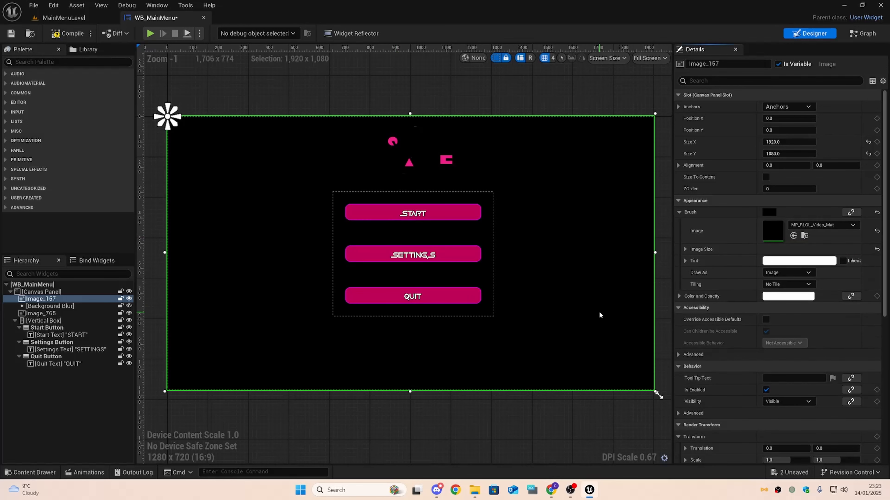
scroll(576, 292, "down", 5)
scroll(575, 292, "up", 4)
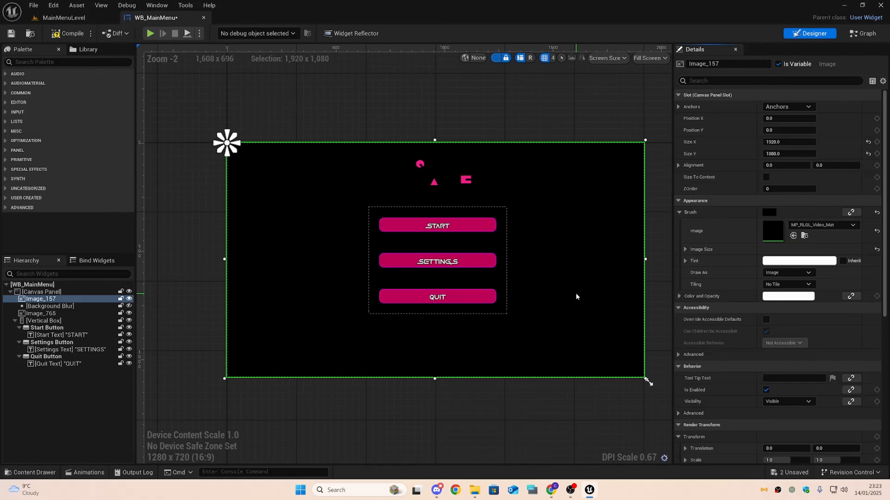
Switch to the MainMenuLevel level blueprint and add a variable named MediaPlayerRef.
key("alt+Tab")
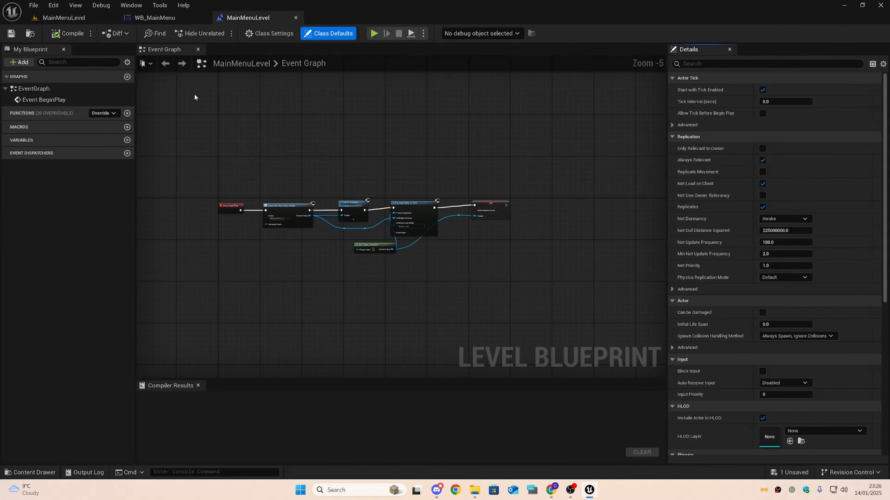
scroll(268, 167, "up", 3)
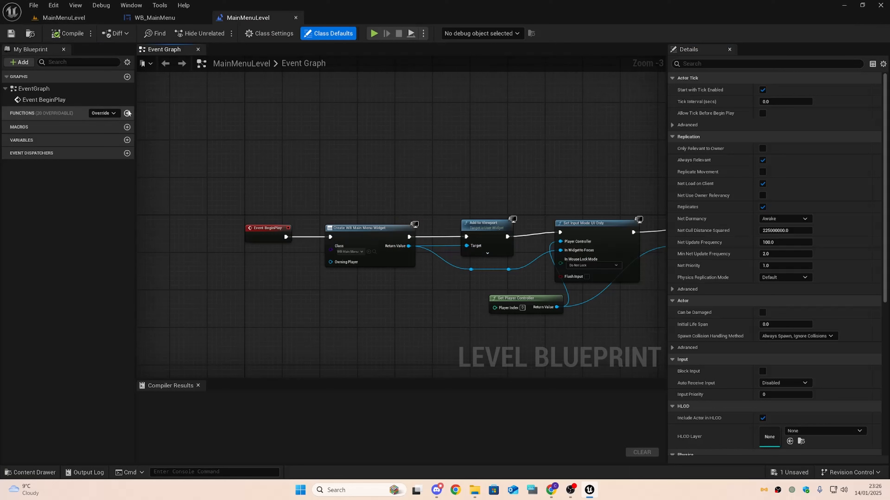
left_click(127, 141)
type("Me")
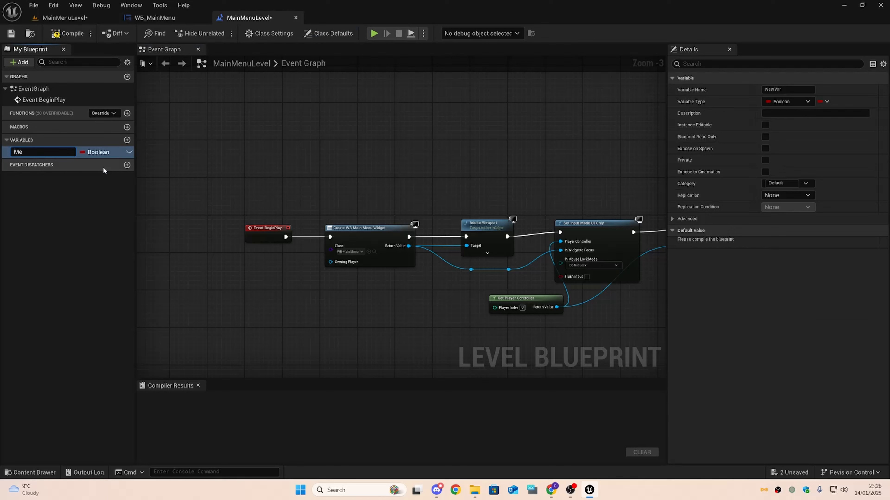
type("diaPlayer")
key("Return")
left_click(109, 154)
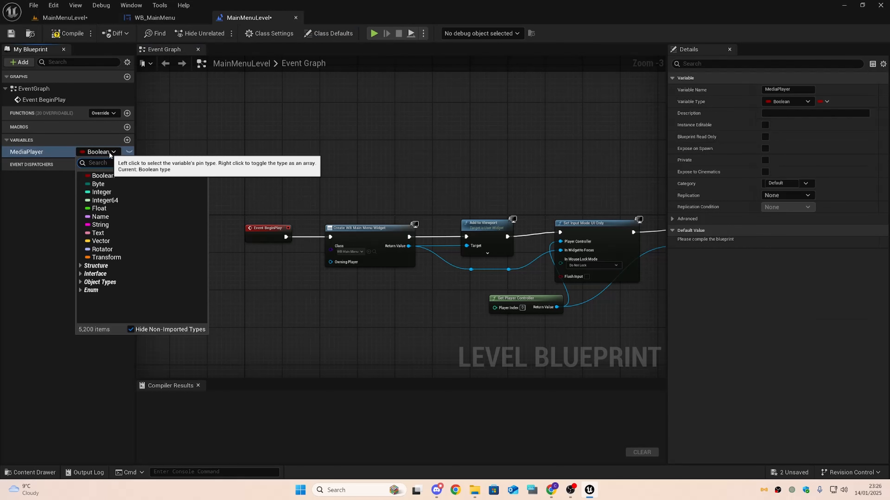
left_click(35, 151)
left_click(45, 150)
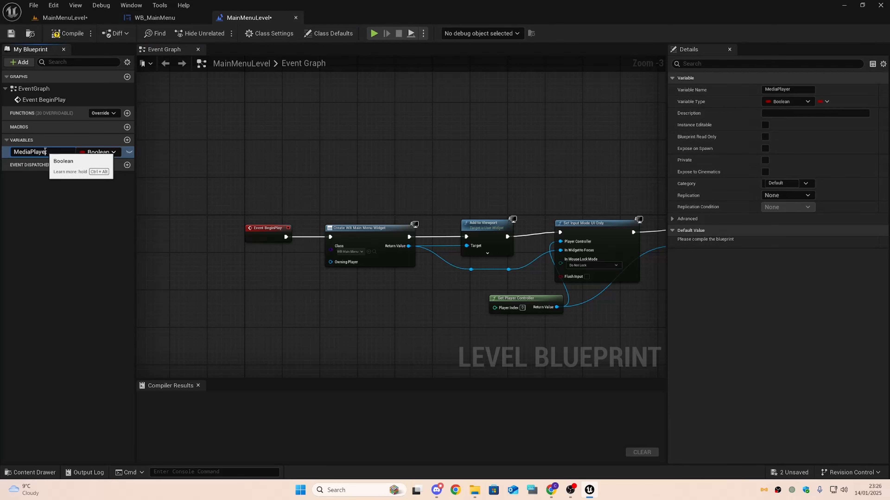
type("Ref")
key("Return")
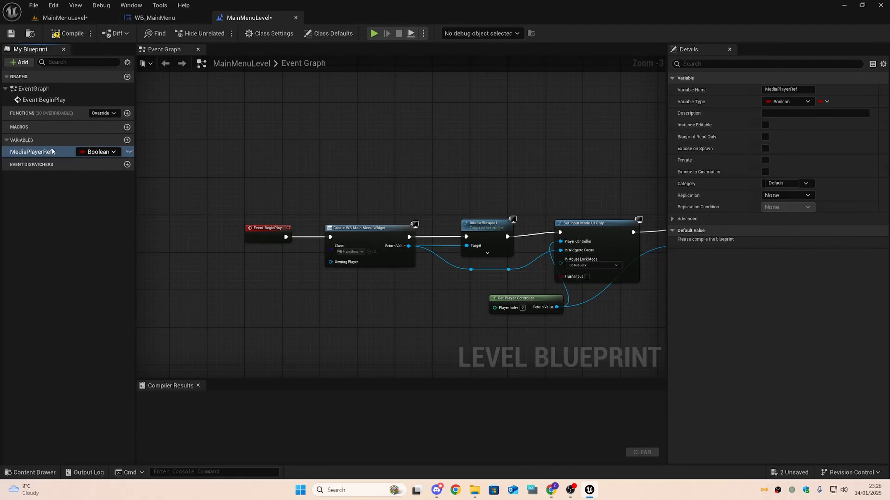
Set the MediaPlayerRef variable's type to a Media Player object reference, then compile and save the level blueprint.
left_click(89, 153)
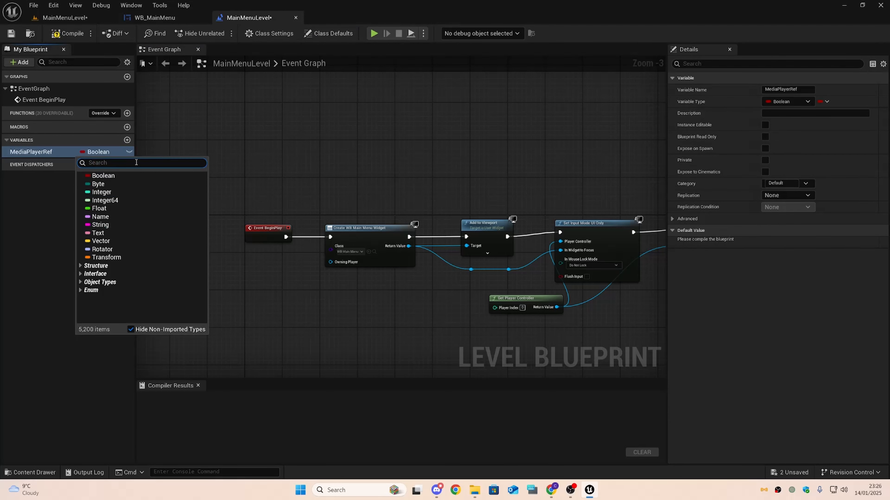
type("media pal")
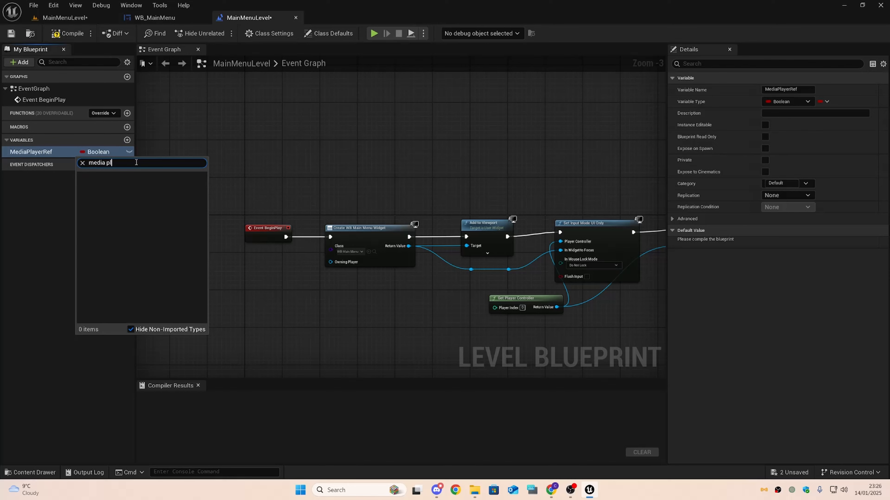
type("ayer")
mouse_move(196, 208)
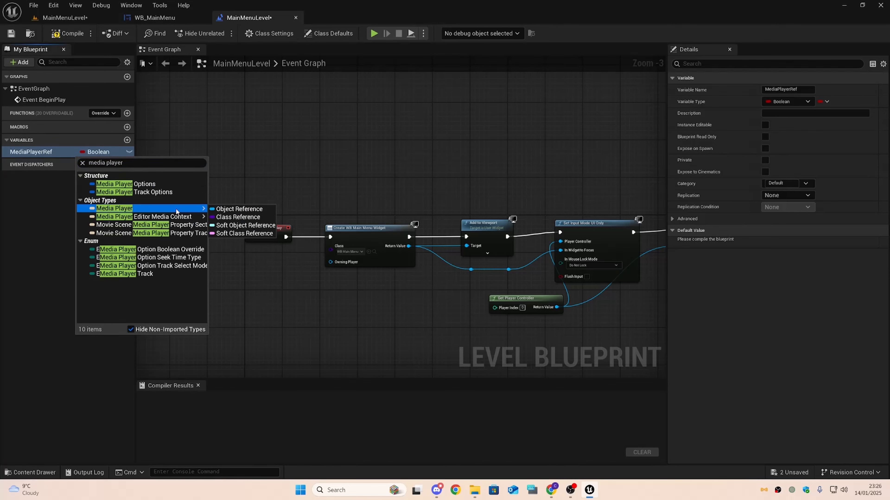
left_click(238, 206)
left_click(68, 34)
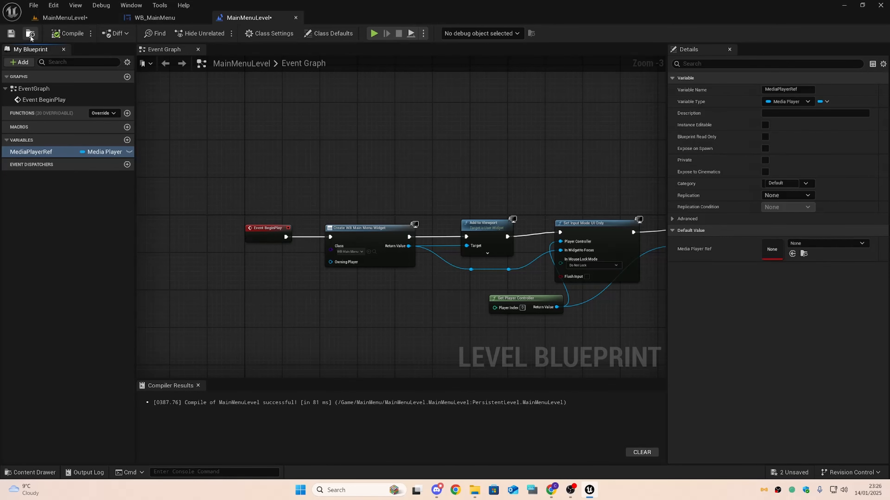
left_click(11, 34)
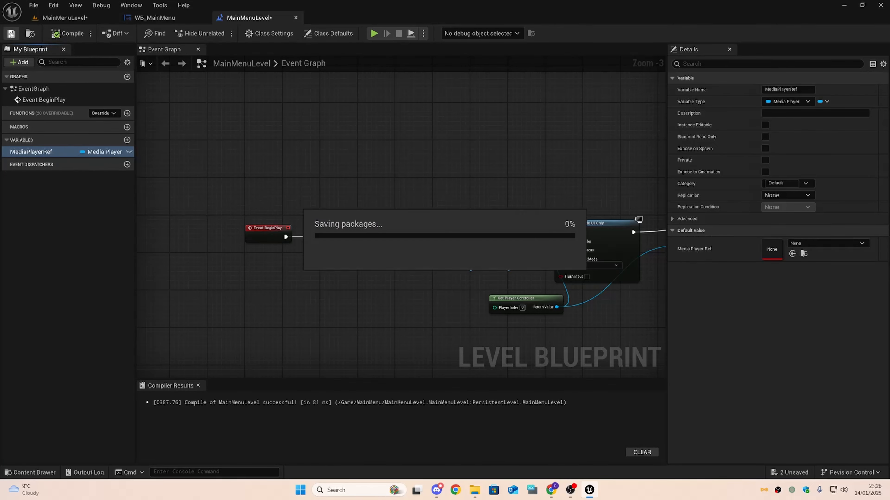
Set MediaPlayerRef's default value to MP_RLGL, then compile and save the level blueprint.
left_click(802, 246)
left_click(804, 363)
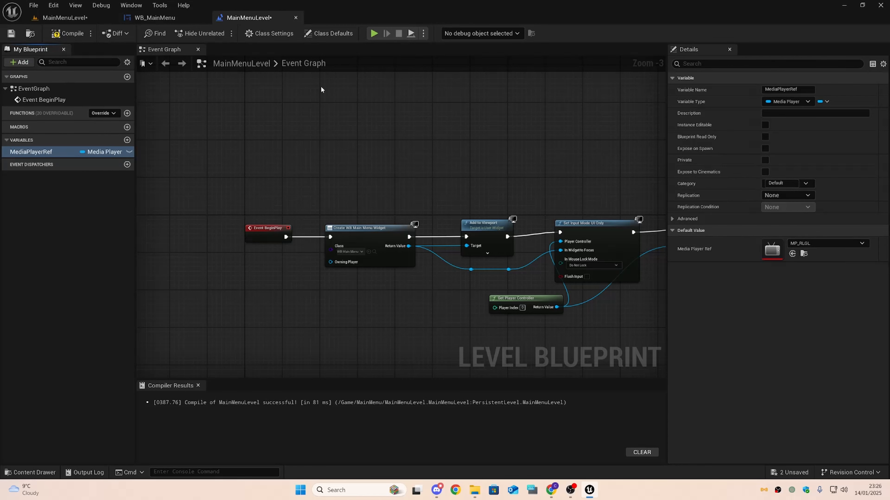
left_click(80, 33)
left_click(15, 35)
right_click_drag(272, 160, 293, 103)
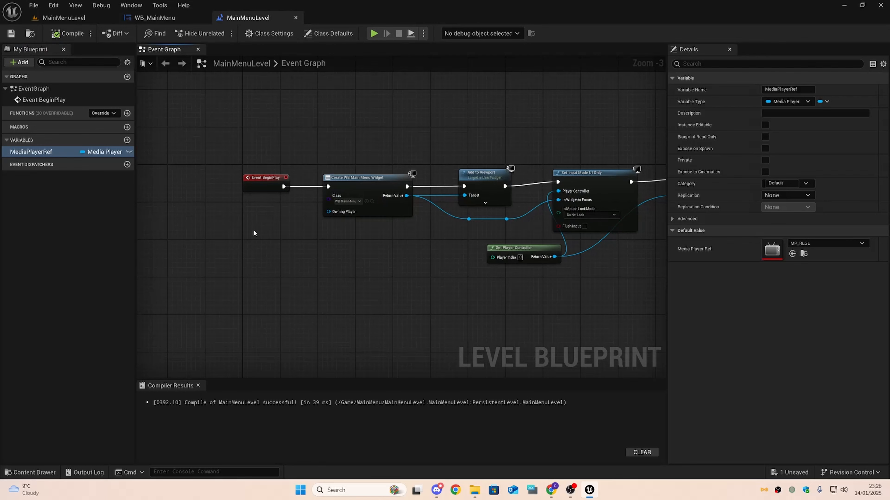
Make room before the widget creation chain, place a MediaPlayerRef getter in the graph, and add an Open Source node from it.
right_click_drag(254, 233, 363, 204)
left_click_drag(368, 160, 274, 162)
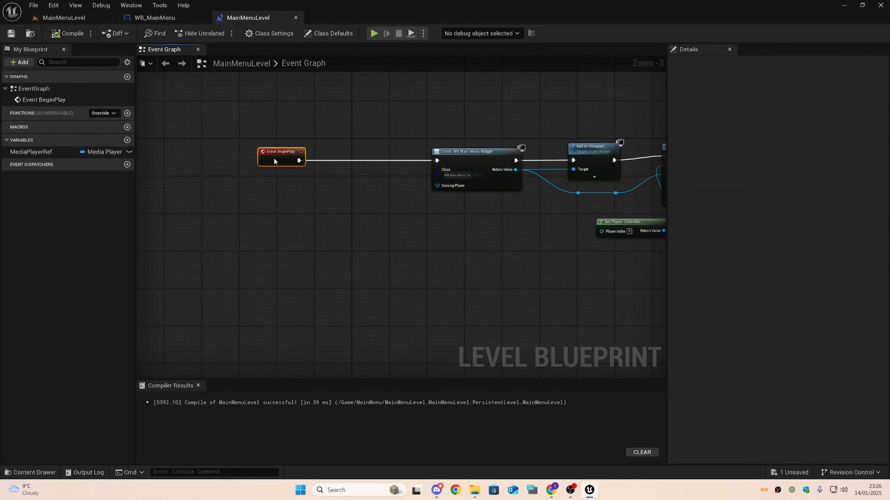
left_click(286, 212)
left_click_drag(28, 153, 180, 211)
left_click_drag(187, 223, 285, 220)
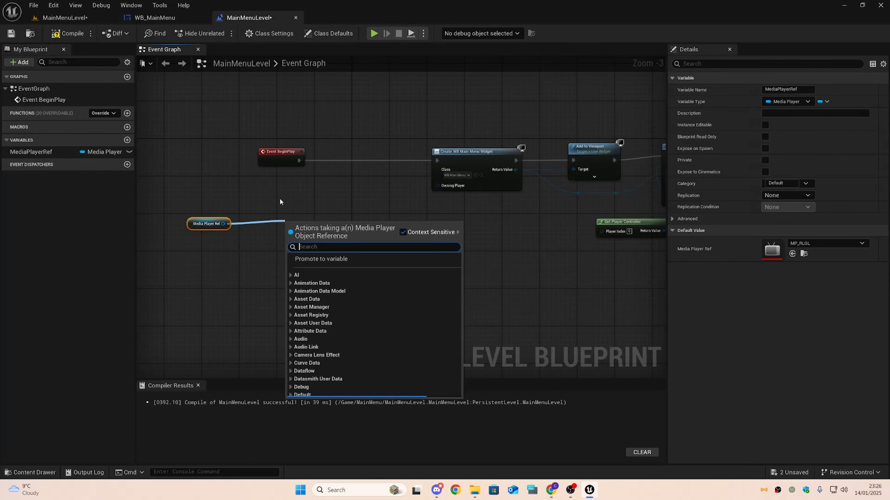
type("open sou")
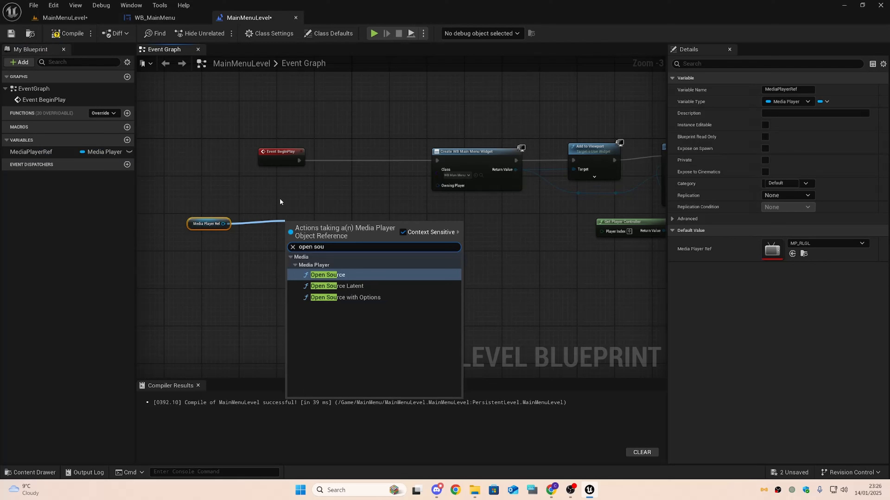
key("Return")
Connect Event BeginPlay to Open Source and arrange both nodes with the Media Player Ref getter in line with the chain.
left_click_drag(305, 227, 336, 184)
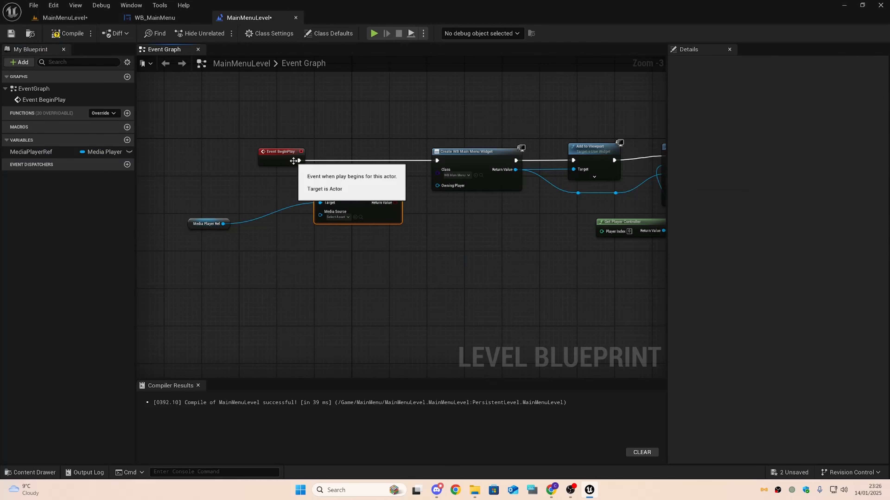
left_click_drag(299, 161, 319, 193)
left_click_drag(280, 157, 246, 192)
left_click_drag(196, 227, 223, 218)
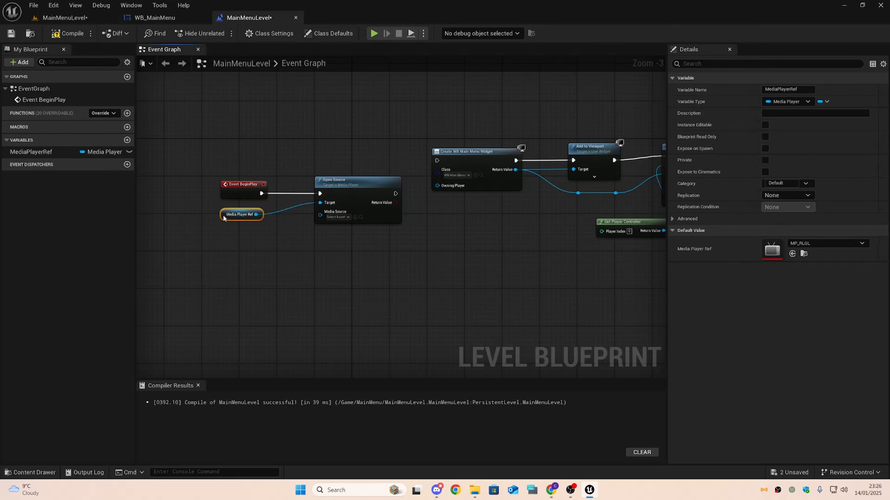
left_click_drag(215, 171, 323, 222)
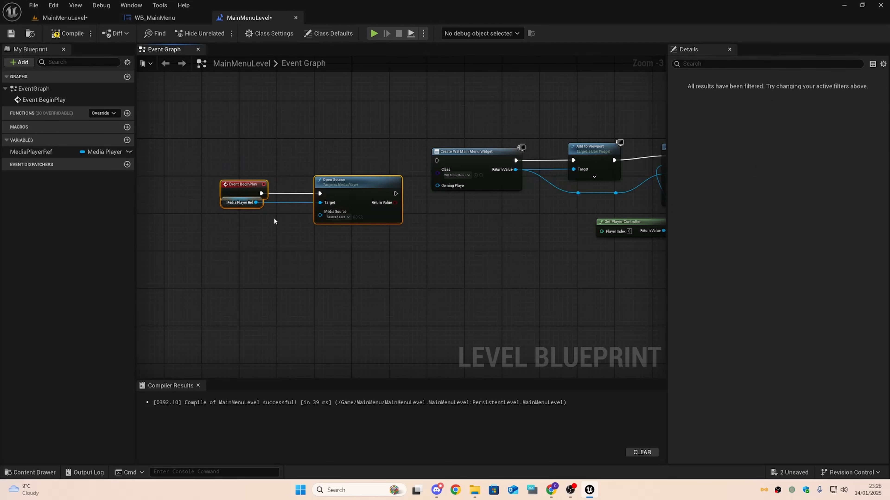
left_click(246, 213)
left_click_drag(242, 209, 244, 211)
left_click(302, 246)
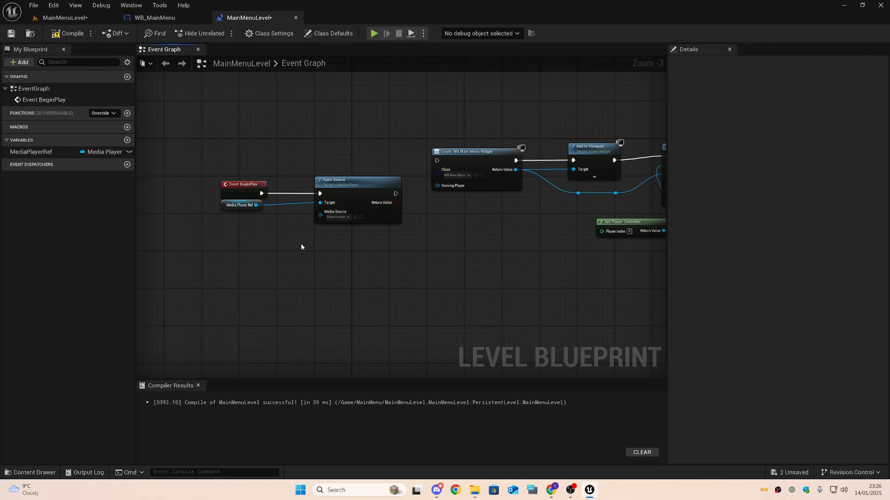
left_click_drag(212, 174, 321, 169)
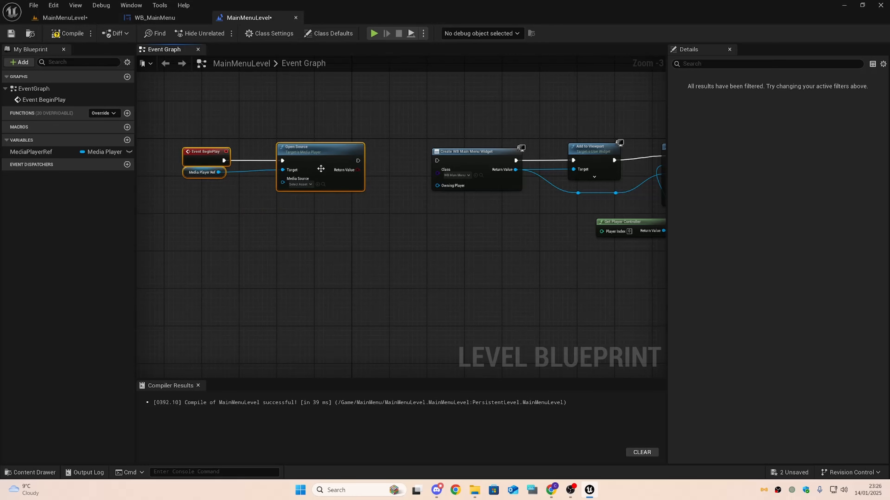
Add a media player Set Looping node after Open Source, then straighten and shift the nodes clear of the widget creation node.
right_click_drag(363, 221, 366, 253)
left_click_drag(360, 193, 403, 152)
type("set loop")
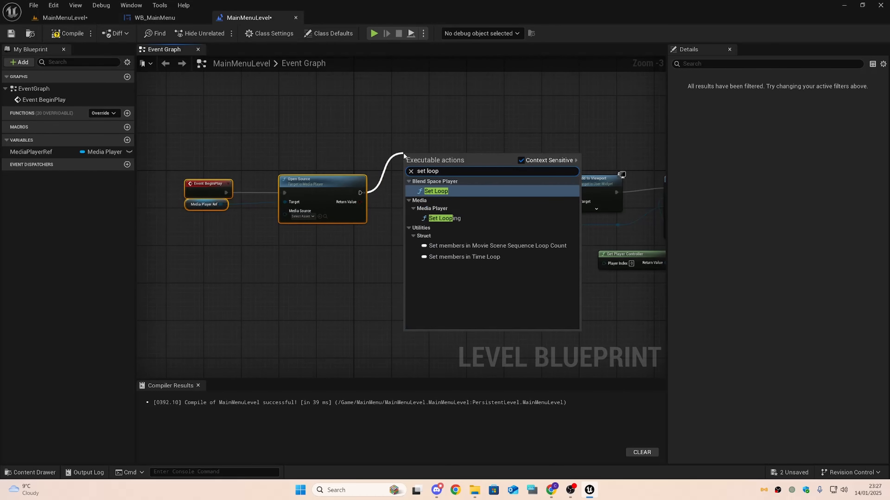
type("ing")
key("Return")
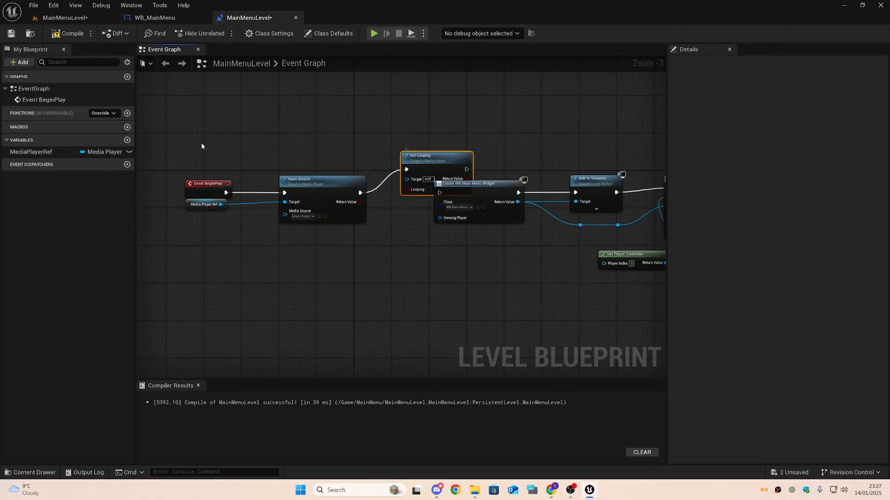
left_click_drag(195, 138, 407, 230)
key("q")
left_click_drag(322, 183, 265, 185)
left_click(312, 253)
Connect Open Source's Return Value to the Looping input and link Set Looping's execution output to Create WB Main Menu Widget.
mouse_move(342, 265)
right_mouse_down()
mouse_move(359, 262)
mouse_move(351, 253)
right_mouse_up()
left_click_drag(310, 189, 359, 201)
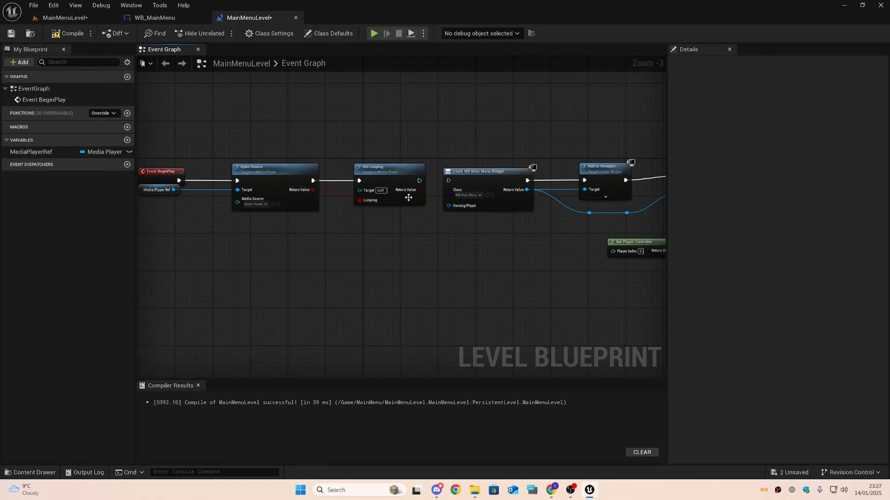
left_click_drag(419, 181, 449, 180)
Set the Open Source node's Media Source to RLGL_Movie and compile the level blueprint.
right_click_drag(245, 249, 414, 245)
scroll(432, 199, "up", 3)
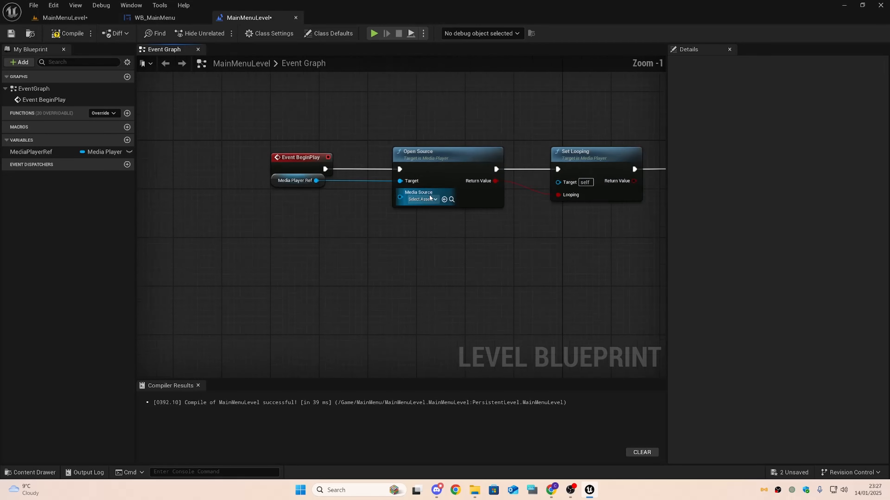
left_click(421, 203)
left_click(451, 256)
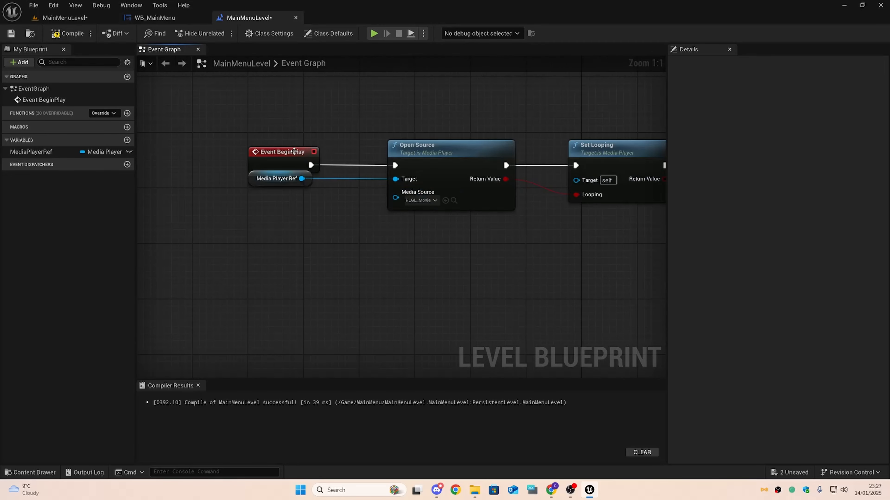
left_click(70, 36)
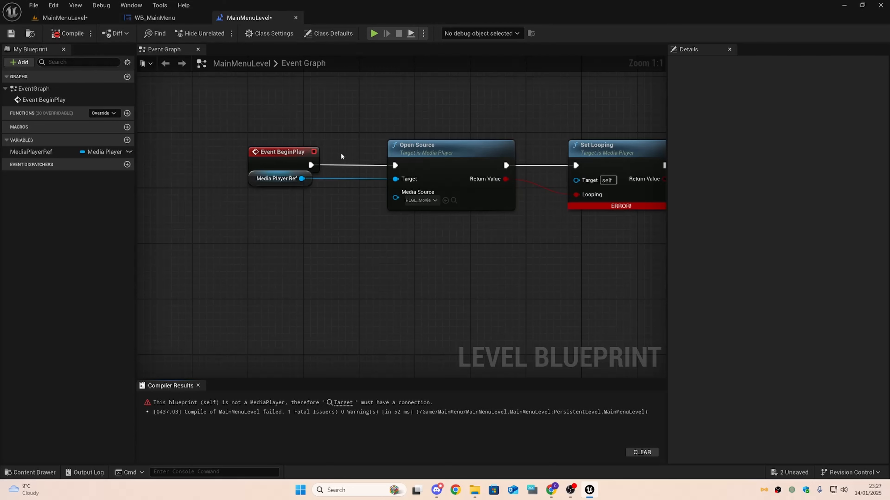
Connect Media Player Ref to Set Looping's Target through a reroute node below the chain, then compile and save the level blueprint.
right_click_drag(341, 156, 209, 205)
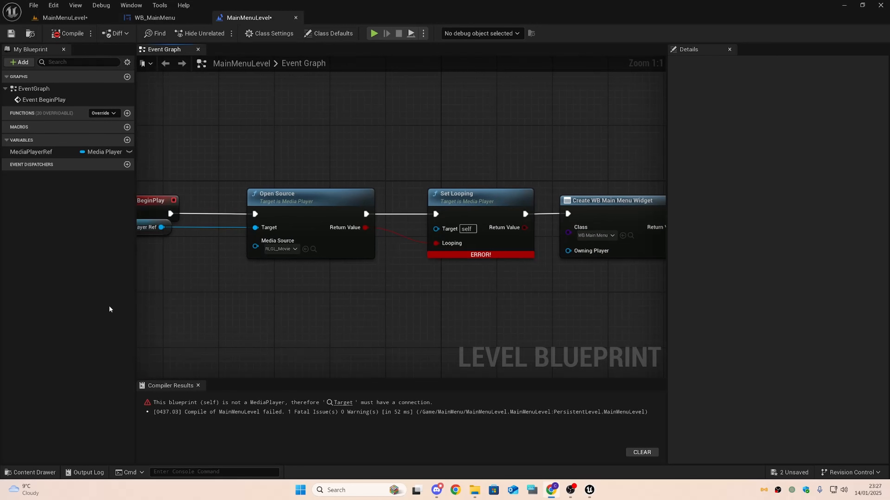
right_click_drag(339, 299, 352, 295)
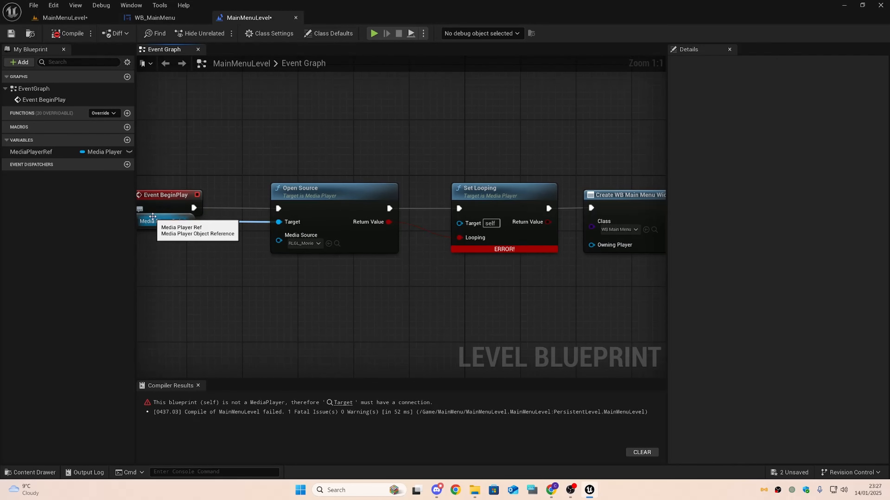
left_click_drag(154, 211, 417, 299)
left_click(225, 308)
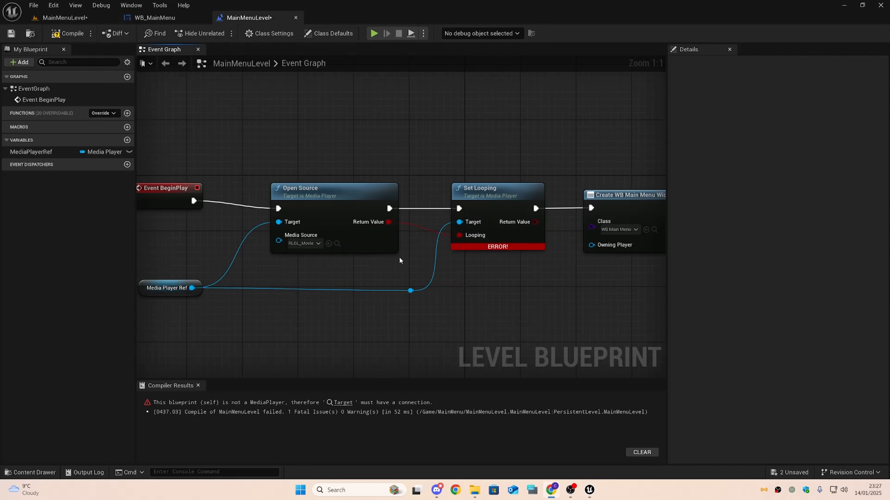
left_click(68, 34)
left_click(11, 34)
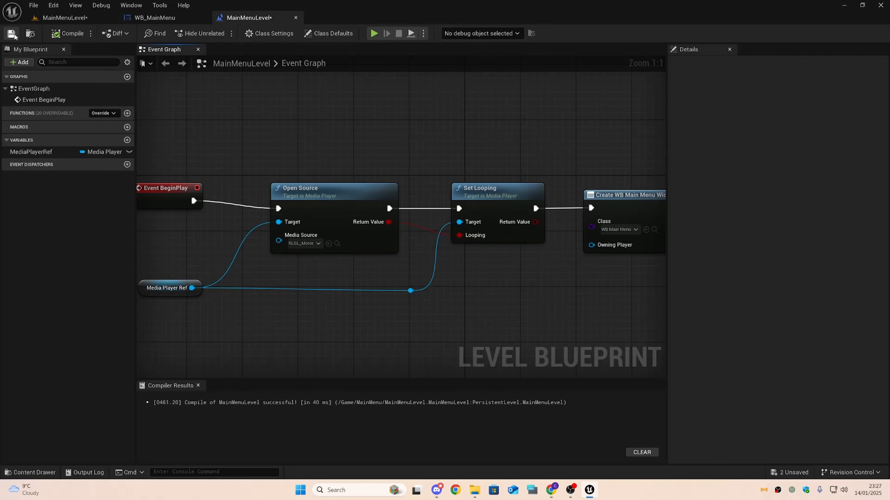
In WB_MainMenu, delete the leftover Open Source and Set Looping nodes and the MediaPlayer variable, then compile the widget.
right_click_drag(303, 122, 267, 159)
left_click(155, 19)
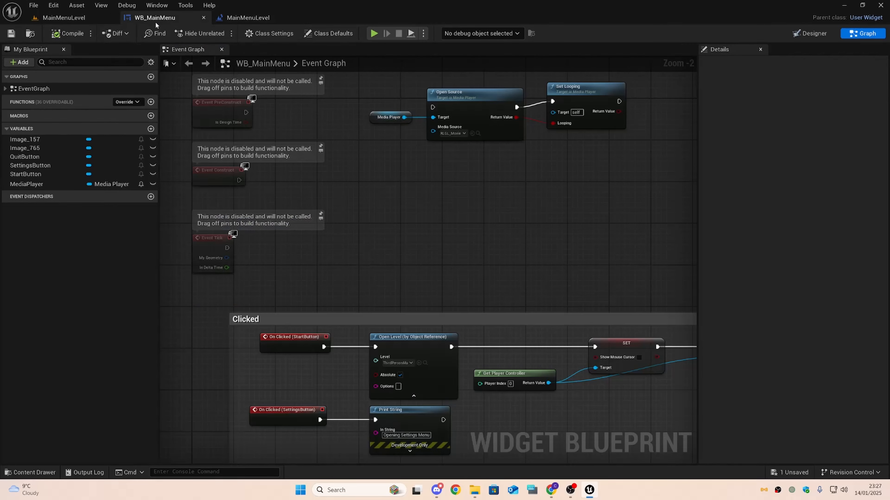
left_click_drag(691, 194, 402, 118)
key("Delete")
right_click(44, 184)
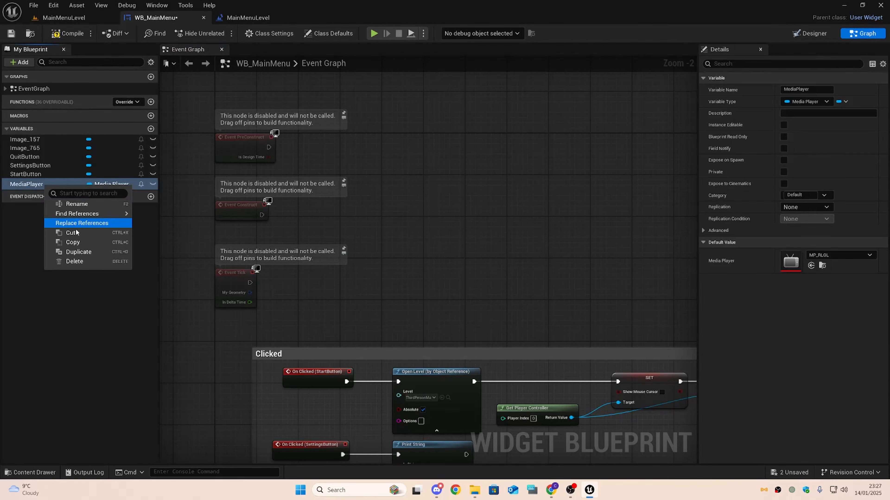
left_click(78, 263)
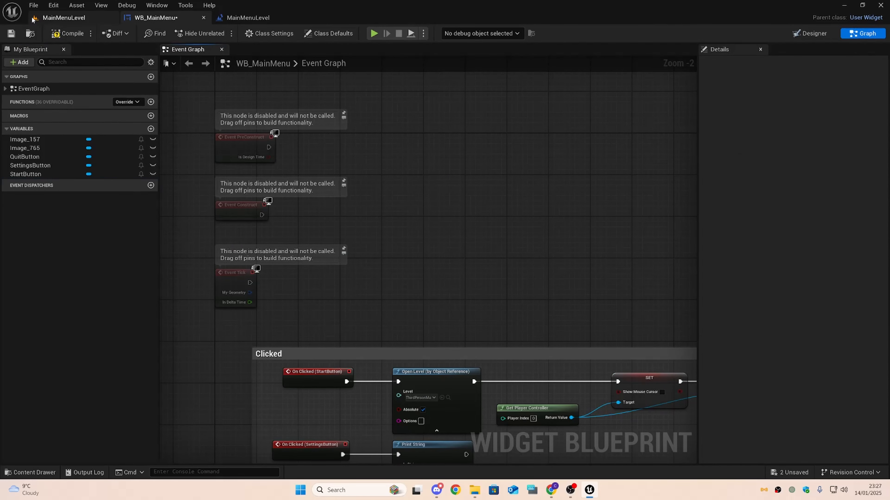
left_click(66, 33)
Return to the MainMenuLevel level and save all unsaved assets, including MP_RLGL_Video_Mat and WB_MainMenu.
left_click(71, 20)
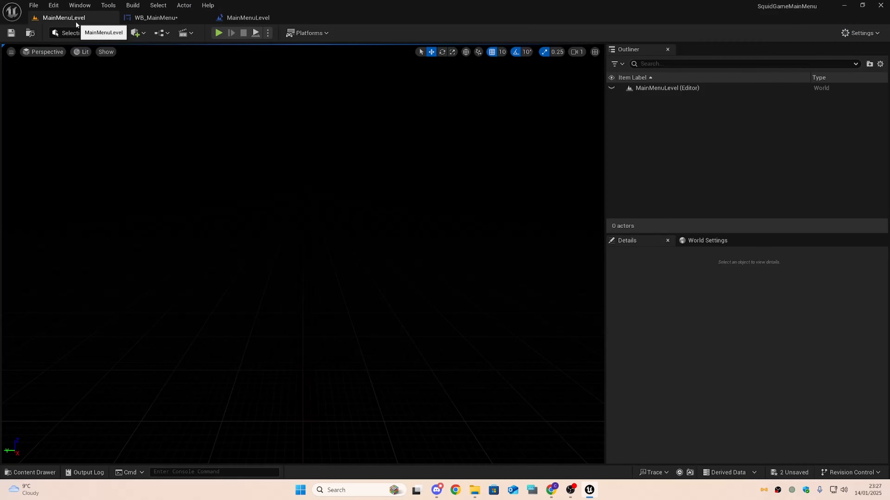
key("ctrl+space")
left_click(122, 159)
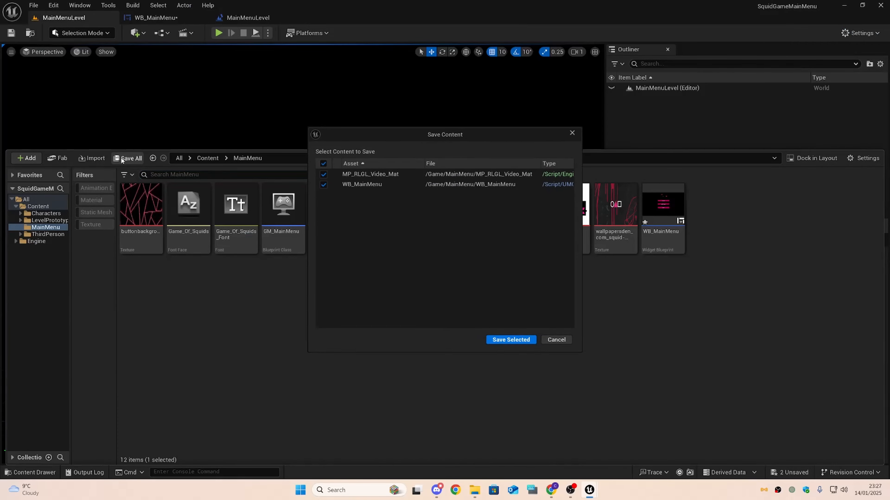
left_click(520, 340)
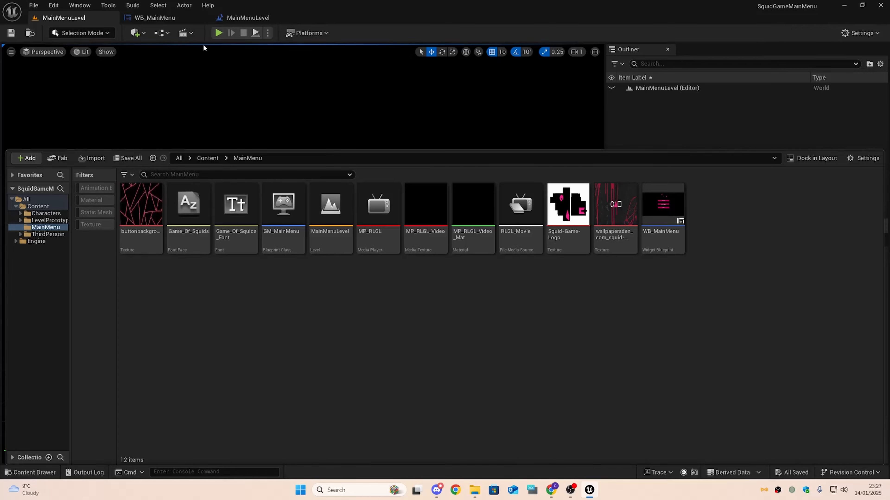
Play the level in the viewport, widen the viewport to check the menu over the video background, and stop the preview.
left_click(219, 33)
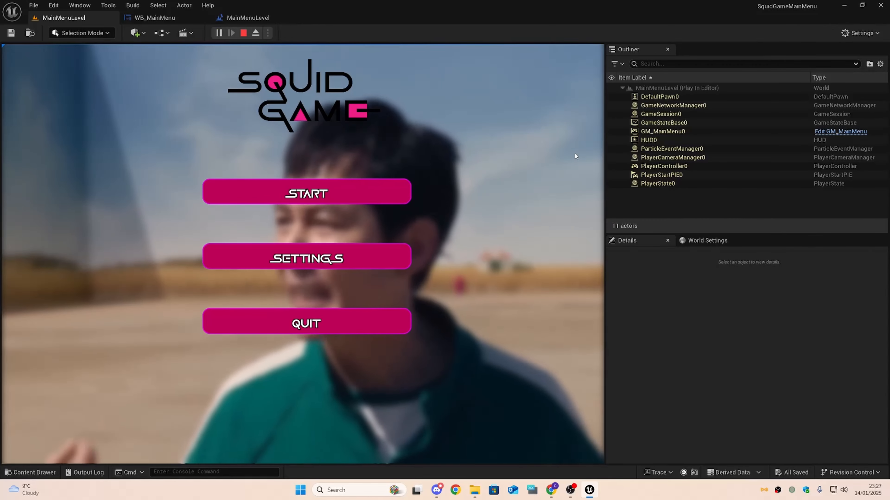
left_click_drag(605, 154, 748, 225)
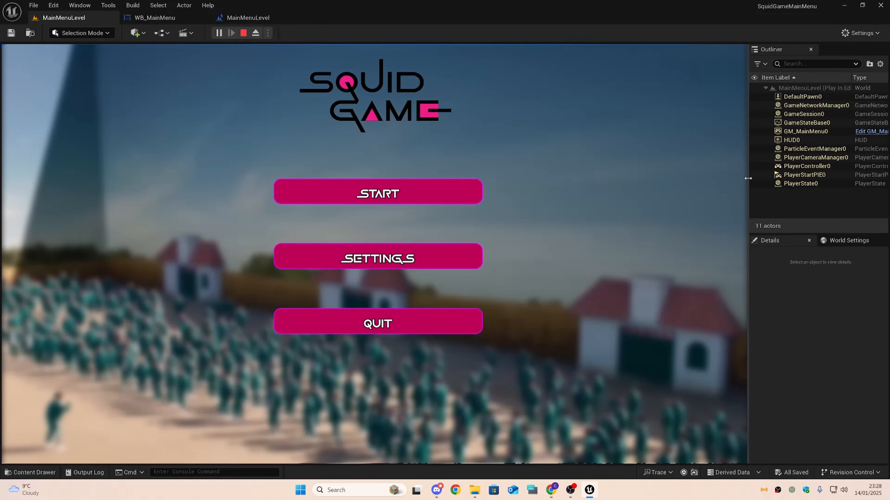
left_click(243, 32)
Preview the main menu in a New Editor Window (PIE).
left_click(268, 33)
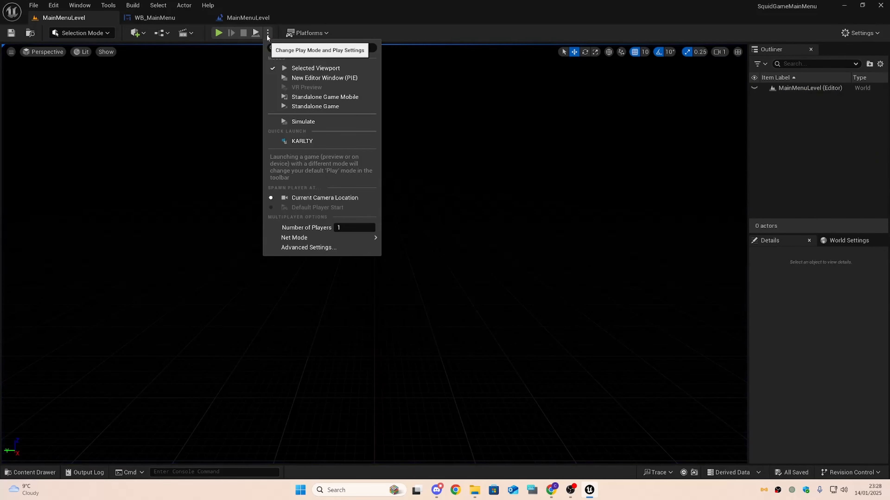
left_click(324, 77)
left_click_drag(417, 94, 444, 147)
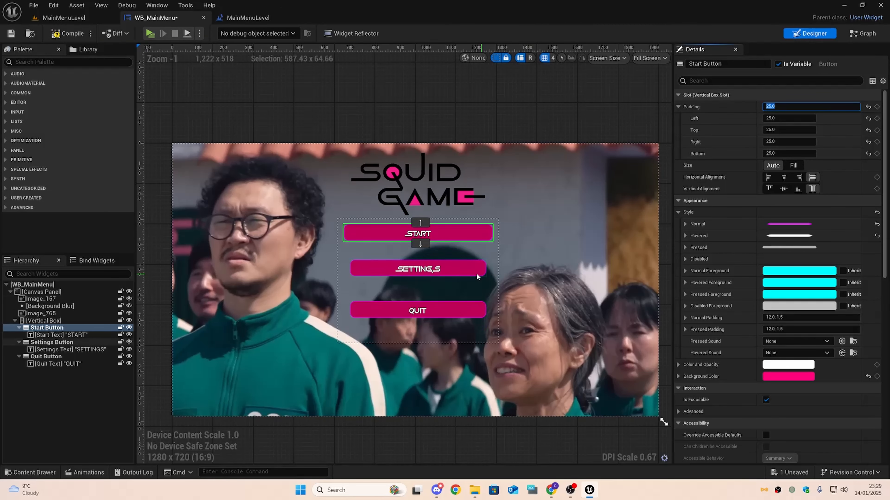
Set the slot padding of the Settings Button and the Quit Button to 25.
left_click(476, 275)
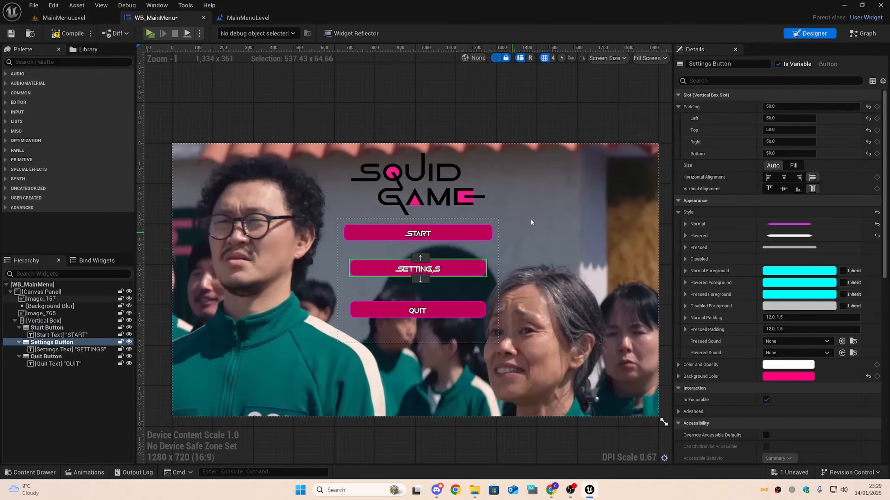
left_click(779, 107)
type("25")
key("Return")
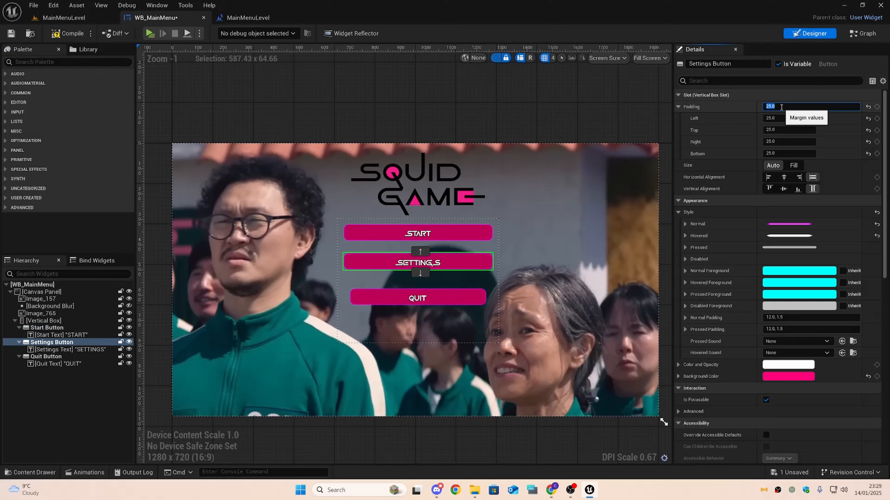
left_click(461, 297)
left_click(804, 105)
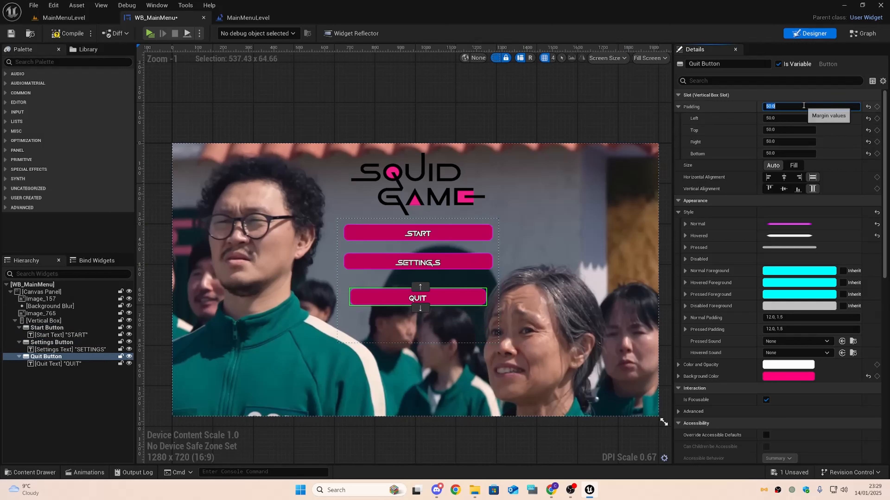
type("25")
key("Return")
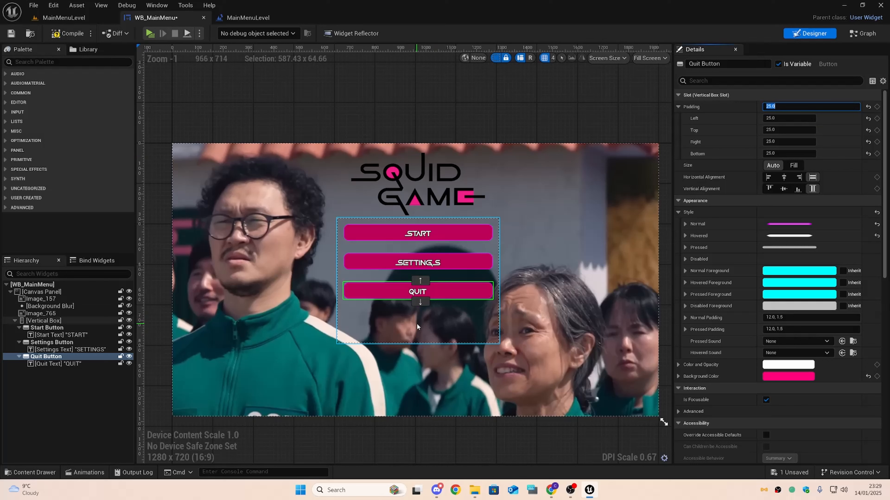
Move the Vertical Box holding the menu buttons slightly lower on the canvas.
left_click_drag(417, 323, 420, 334)
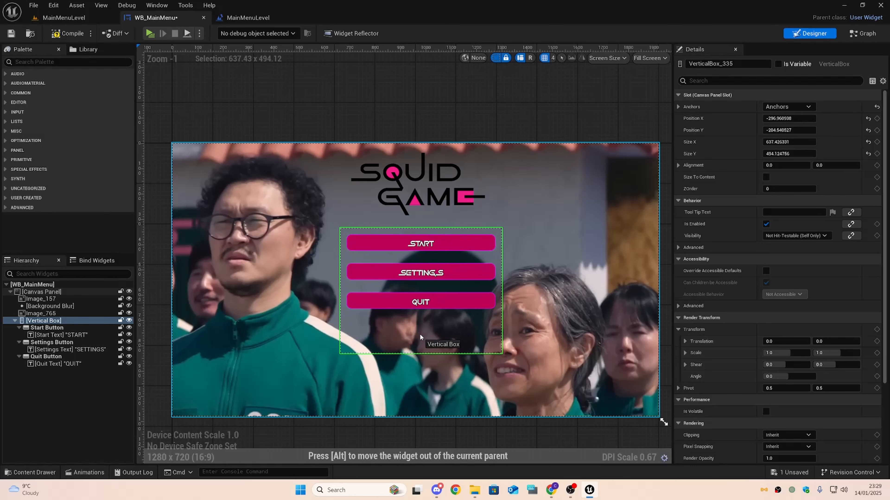
left_click(395, 106)
scroll(388, 120, "down", 1)
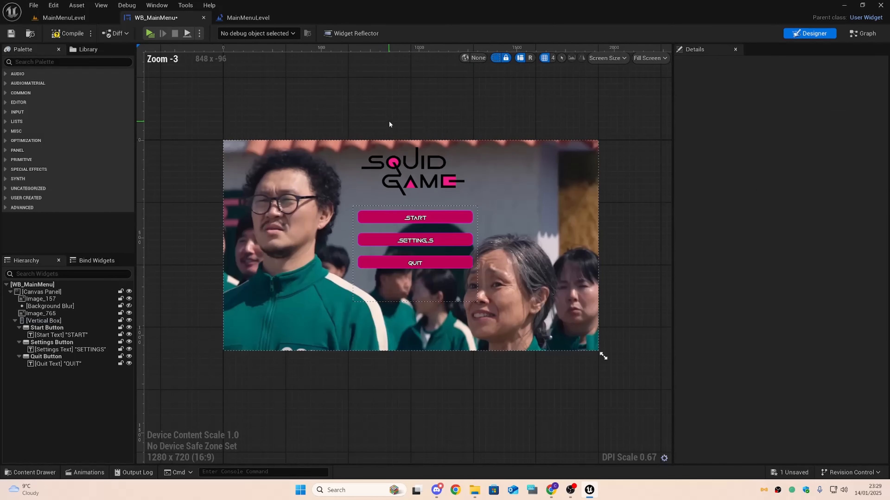
scroll(388, 120, "up", 1)
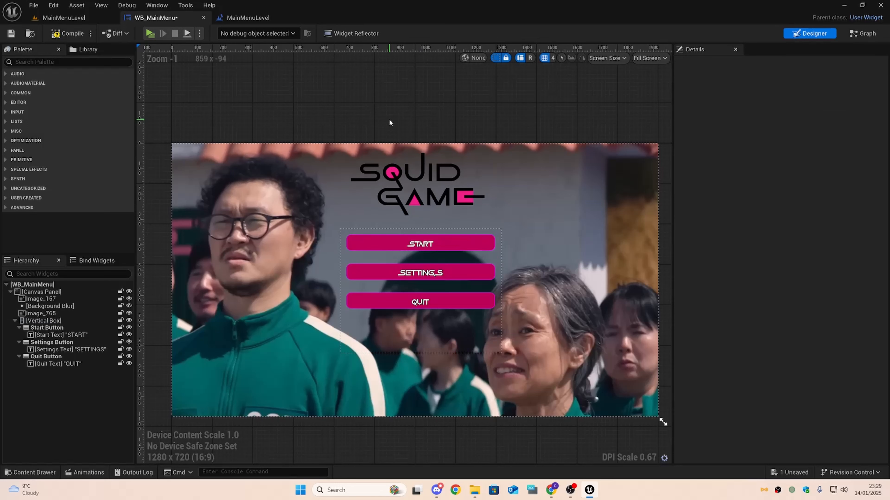
scroll(403, 113, "down", 1)
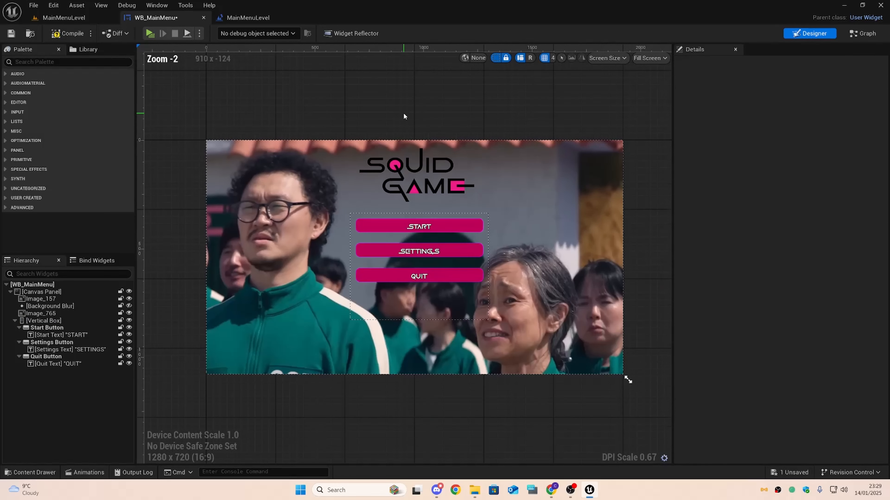
scroll(431, 138, "up", 1)
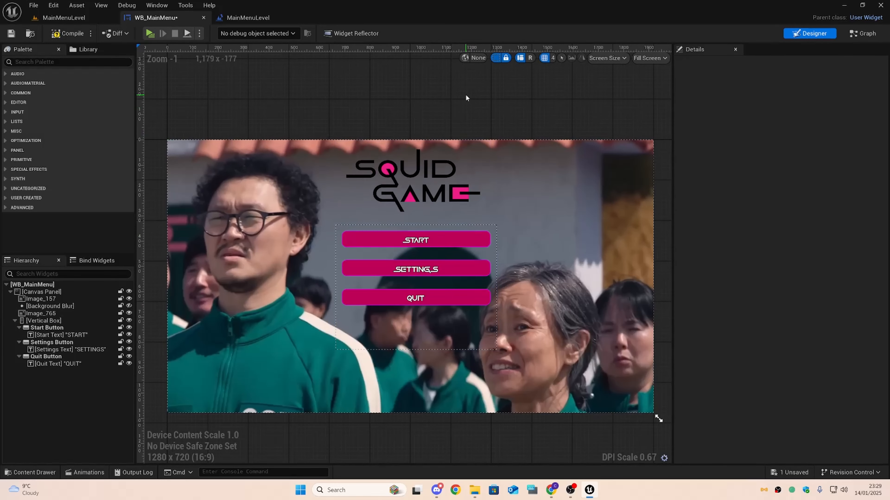
scroll(448, 112, "down", 1)
scroll(448, 112, "up", 1)
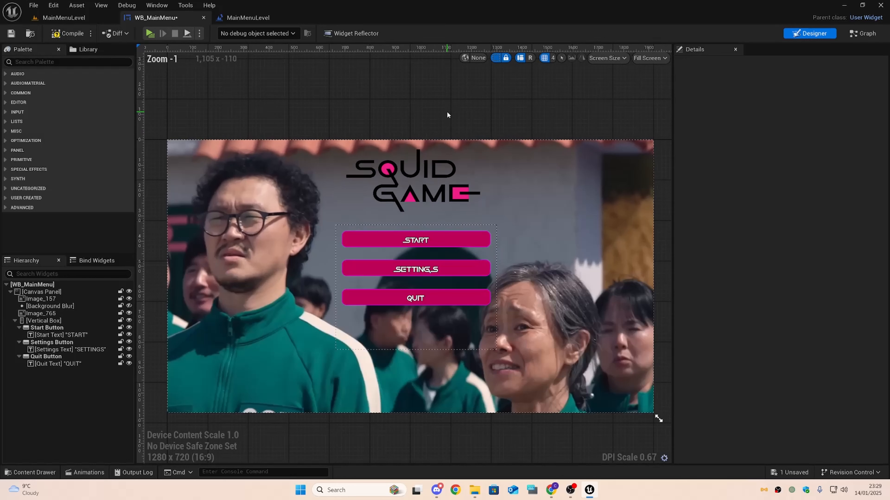